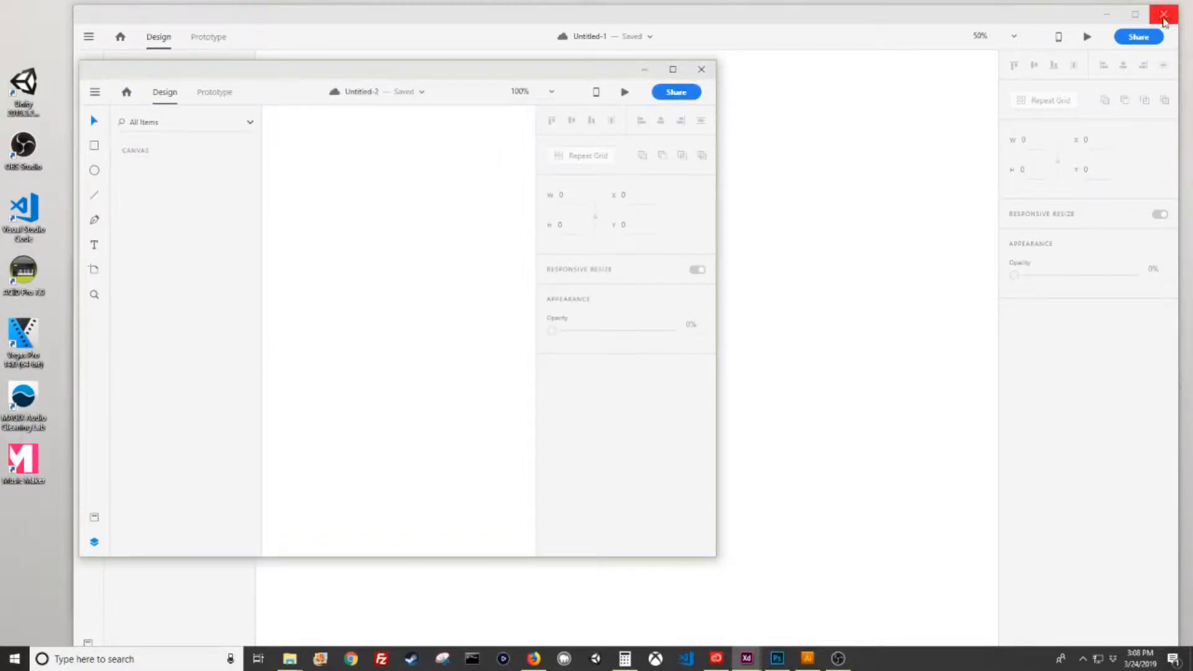
Close the Untitled-1 document window and maximize the empty Untitled-2 document window
left_click(1163, 14)
left_click(664, 380)
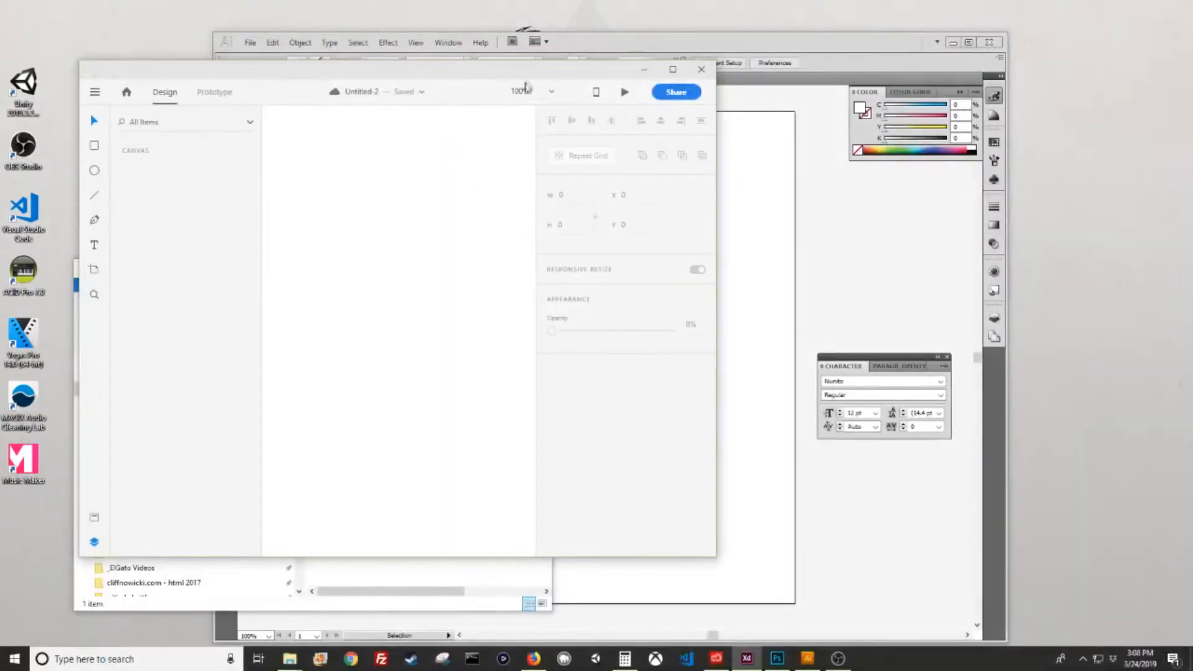
left_click_drag(532, 76, 635, 23)
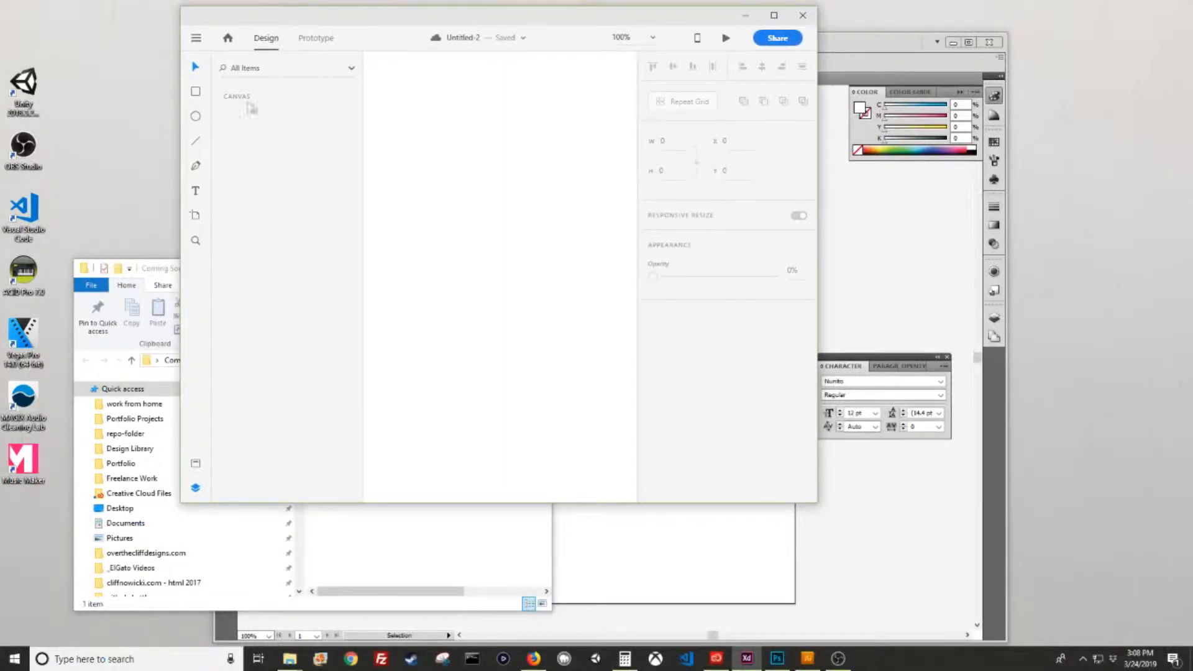
left_click(774, 16)
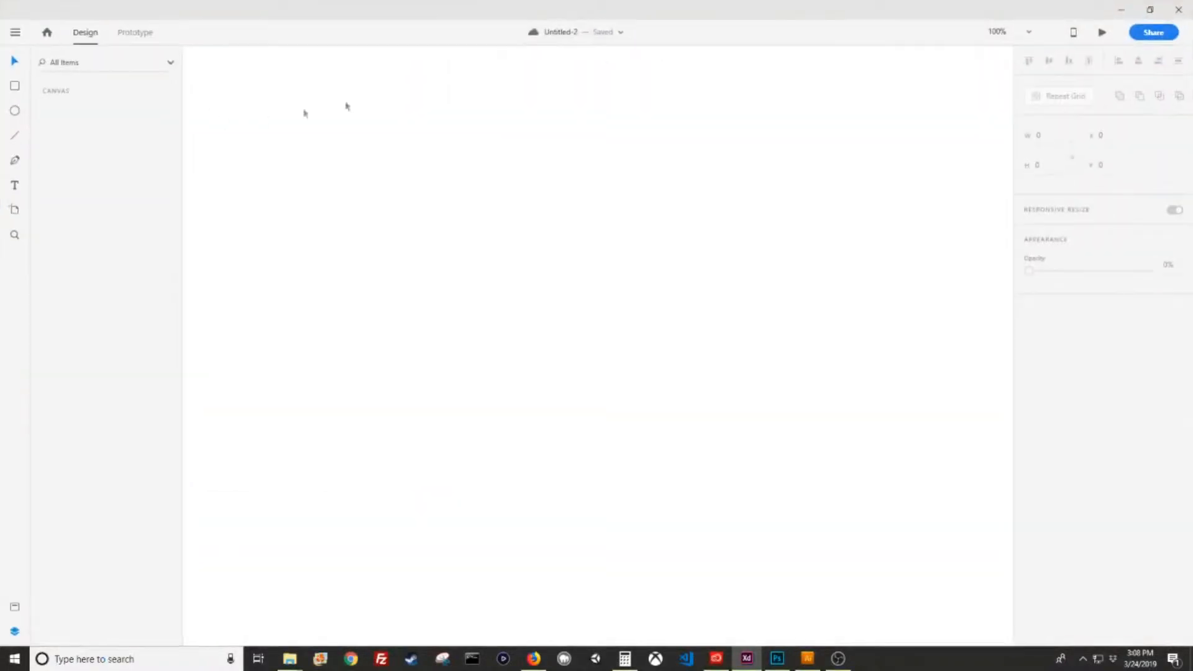
Add an artboard to the empty canvas and size it 2000 wide by 1000 high
left_click(15, 210)
left_click(387, 222)
left_click(1057, 136)
type("3")
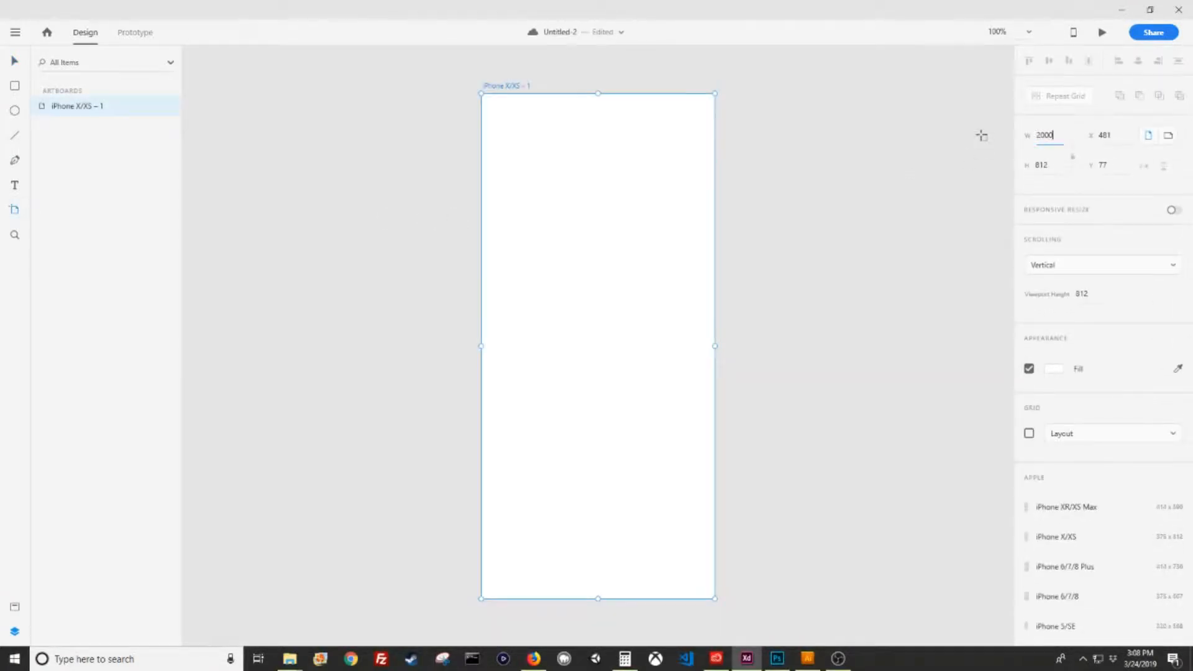
key("Tab")
type("10")
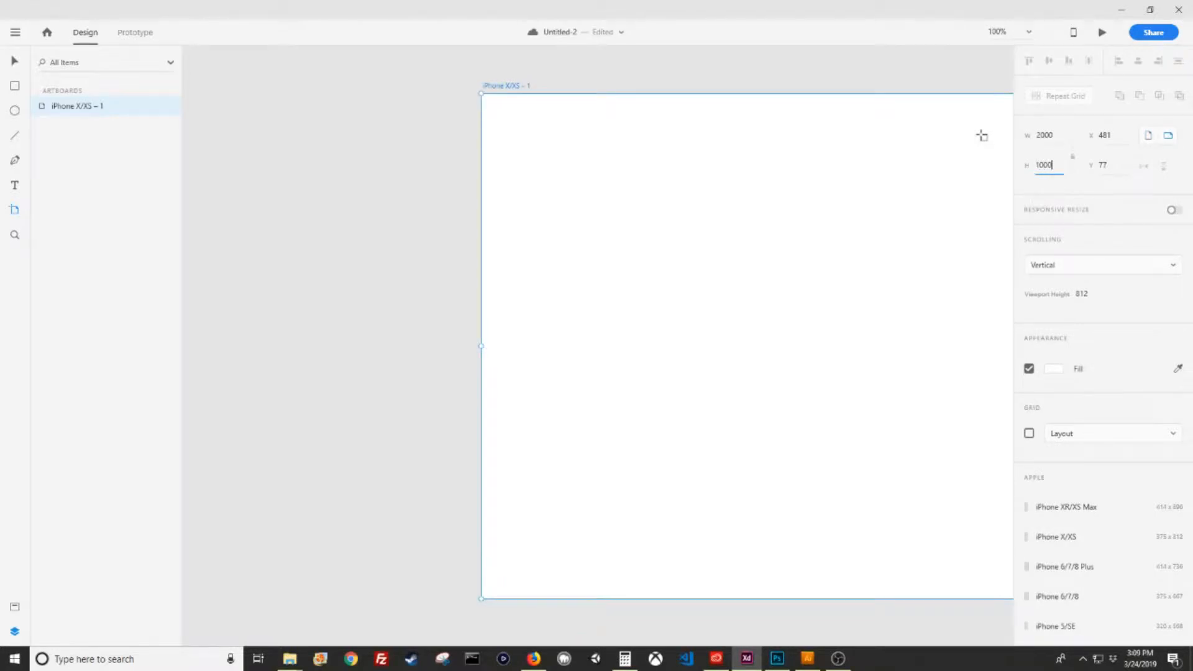
key("shift+Tab")
type("10")
key("shift+Tab")
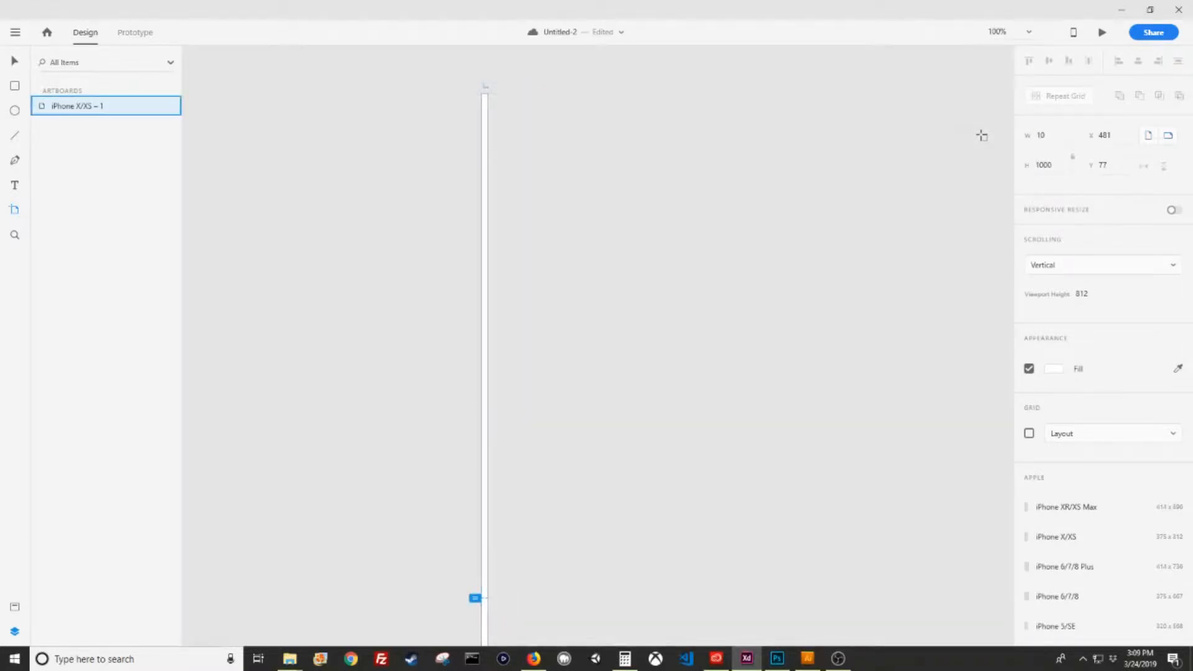
Set the artboard's width to 2000 and its height to 1080
left_click(989, 135)
left_click(1044, 135)
type("2000")
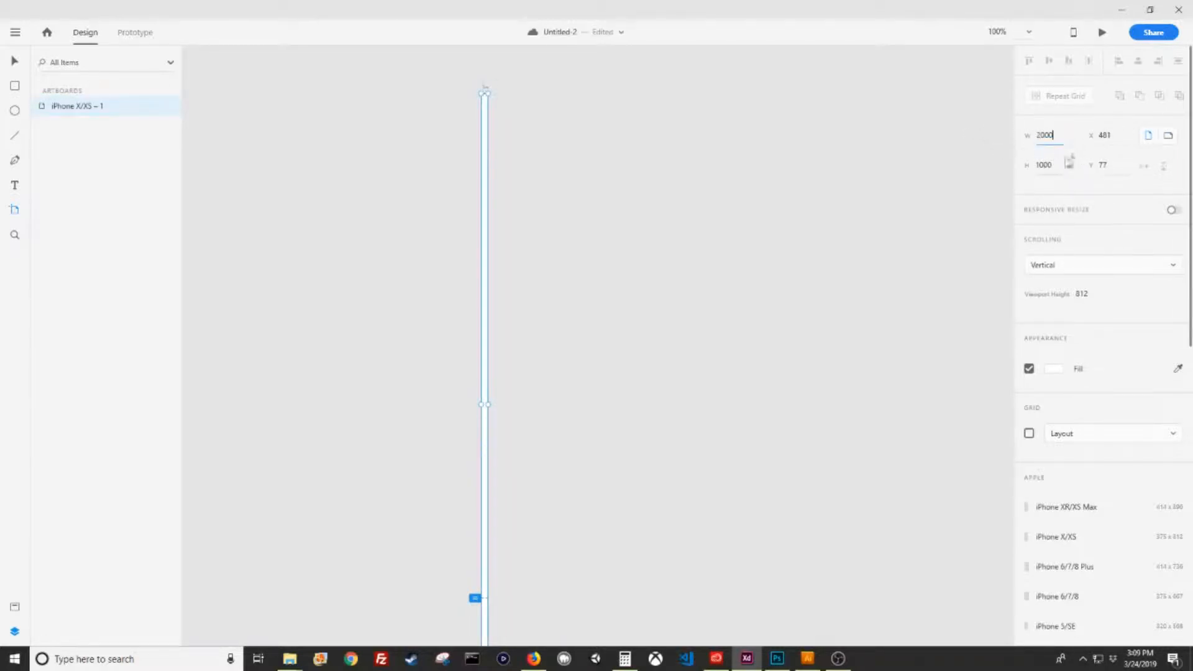
key("Tab")
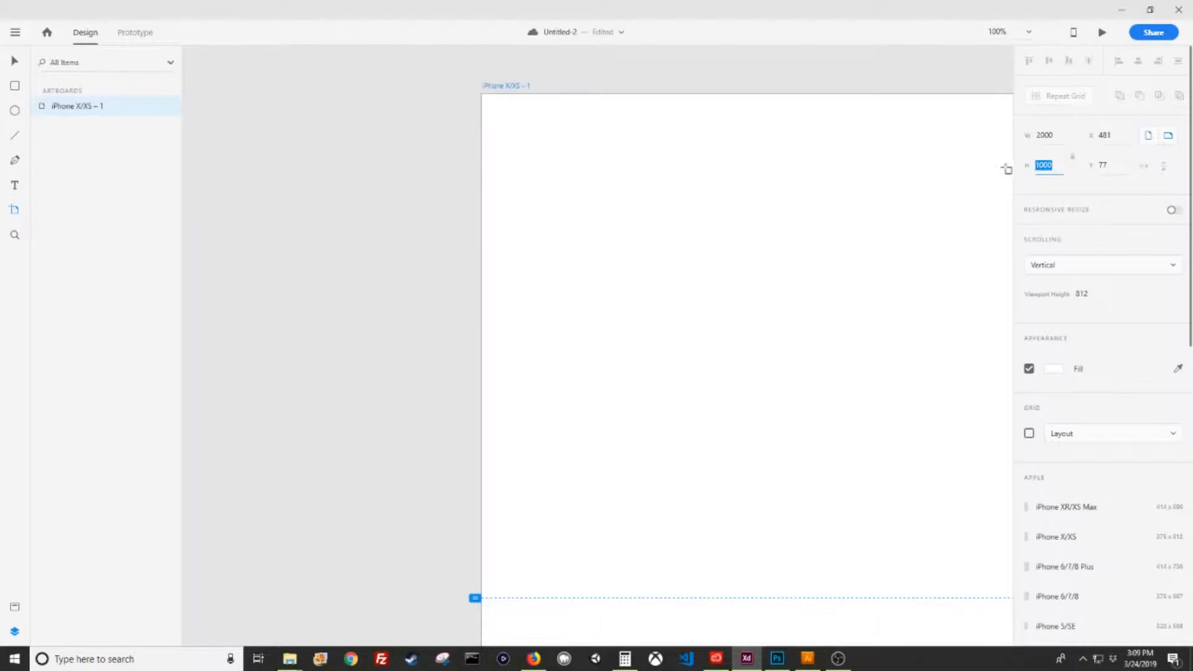
type("1080")
Rename the artboard as Coming Soon
left_click(14, 61)
double_click(518, 86)
key("ctrl+a")
type("doming So")
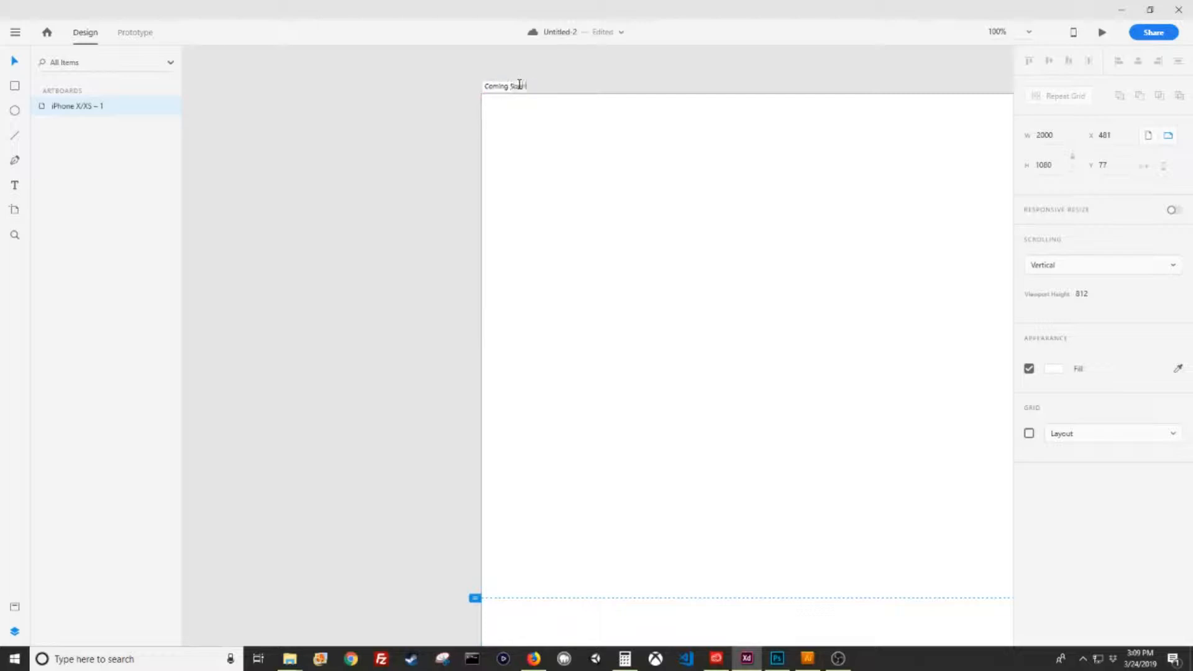
key("Return")
Extend the Coming Soon artboard's viewport height to 1080 so it reaches the artboard's lower edge
key("ctrl+minus")
key("ctrl+minus")
left_click_drag(854, 172, 650, 144)
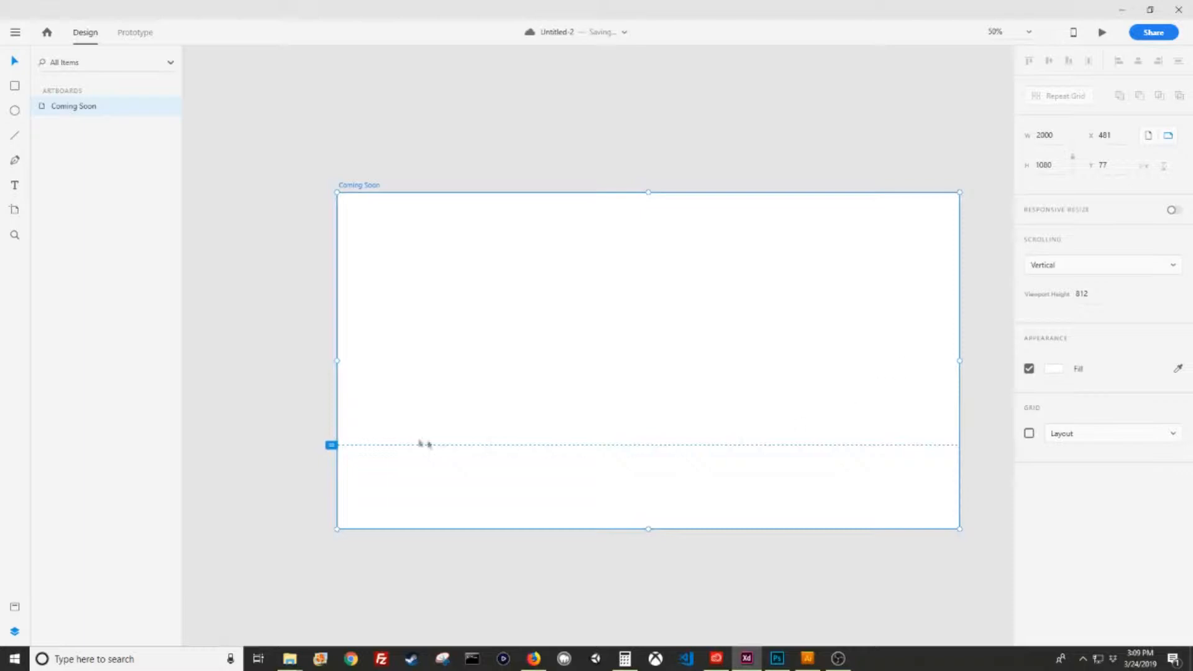
left_click_drag(332, 445, 335, 538)
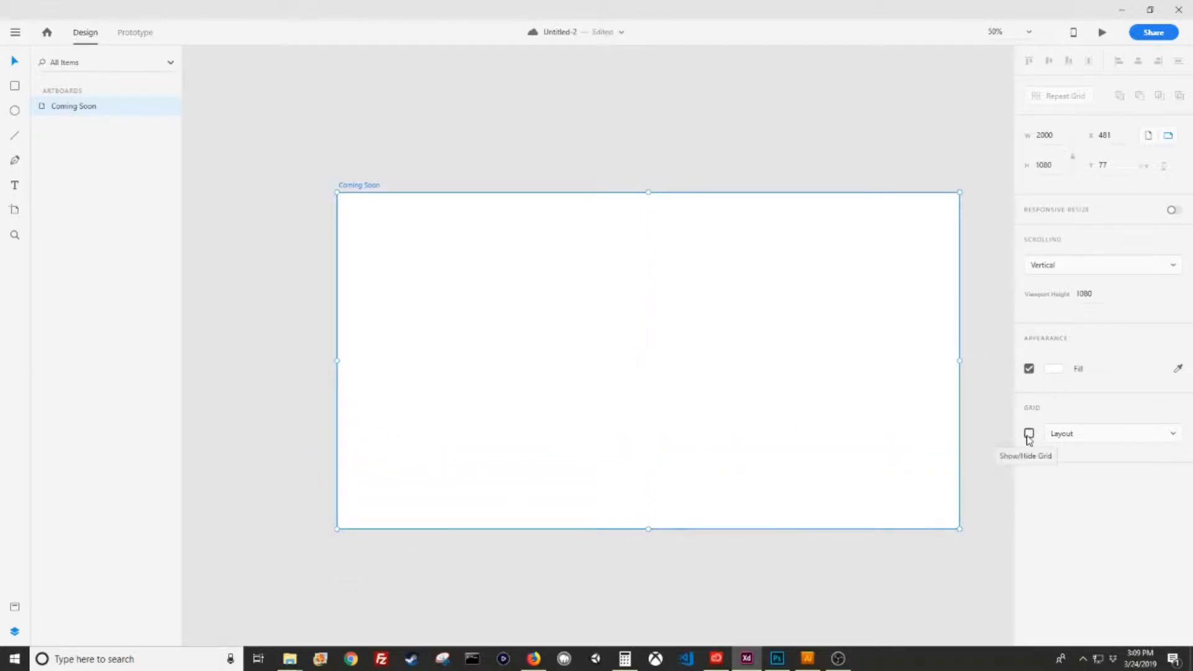
Show a layout grid on the Coming Soon artboard with 12 columns and linked side margins of 382
left_click(1028, 434)
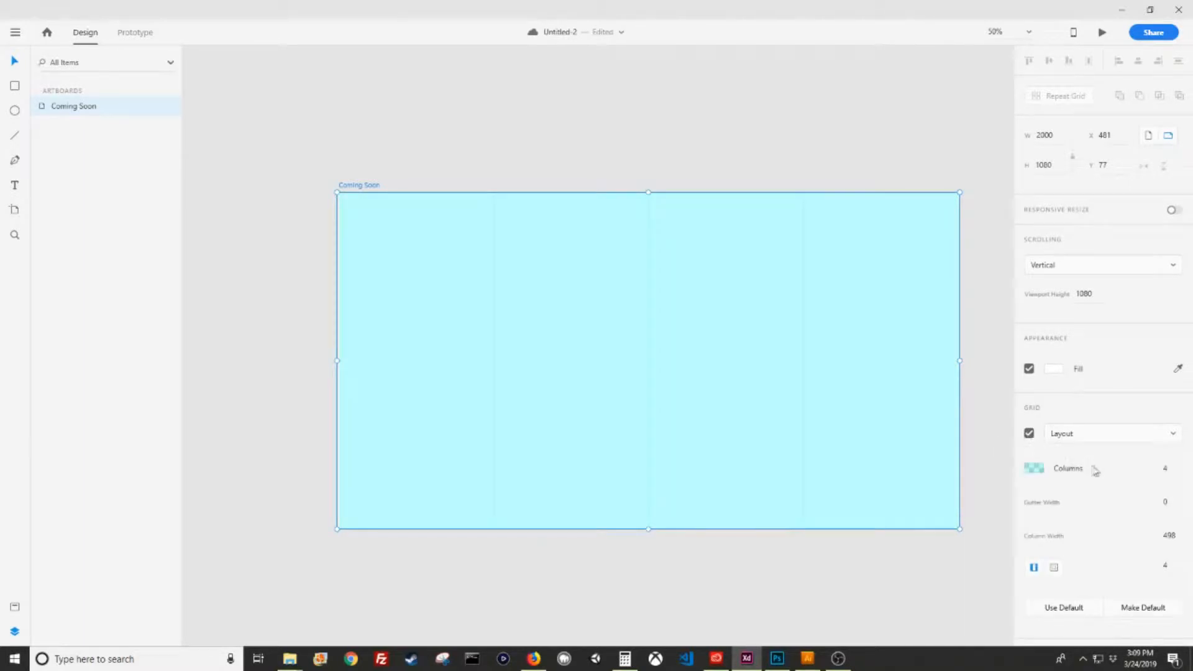
left_click(1166, 467)
left_click(1176, 564)
type("382")
left_click(1034, 567)
key("Tab")
Set the layout grid's gutter width to 24
left_click(1166, 502)
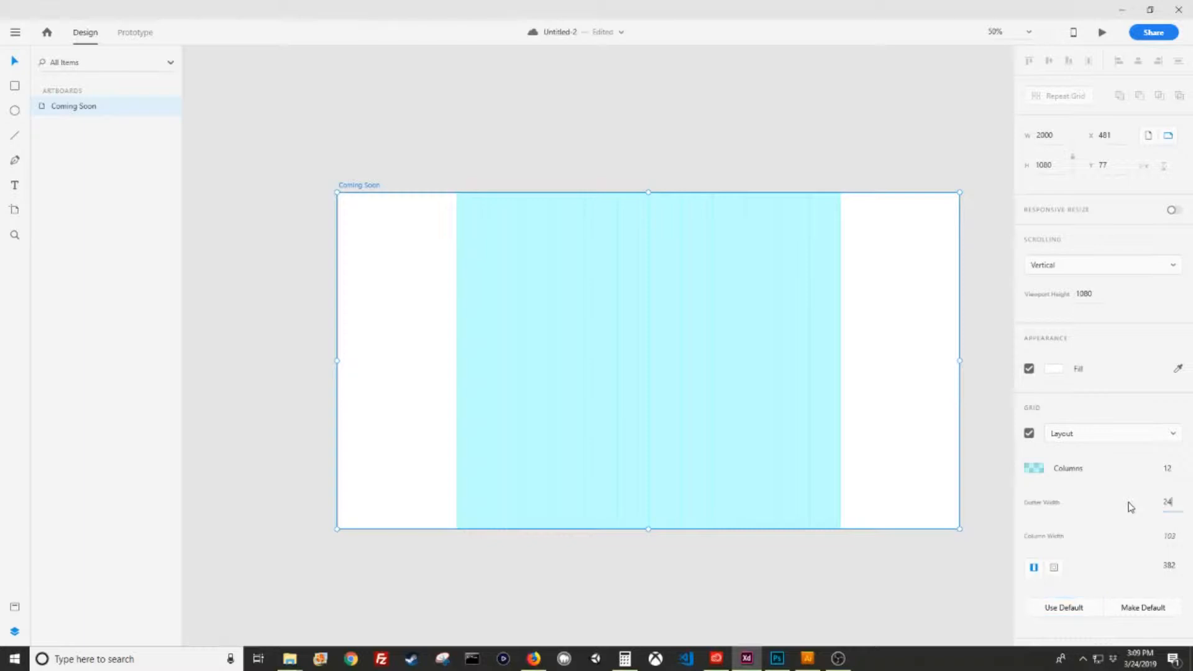
type("24")
key("Tab")
left_click(1164, 502)
key("Tab")
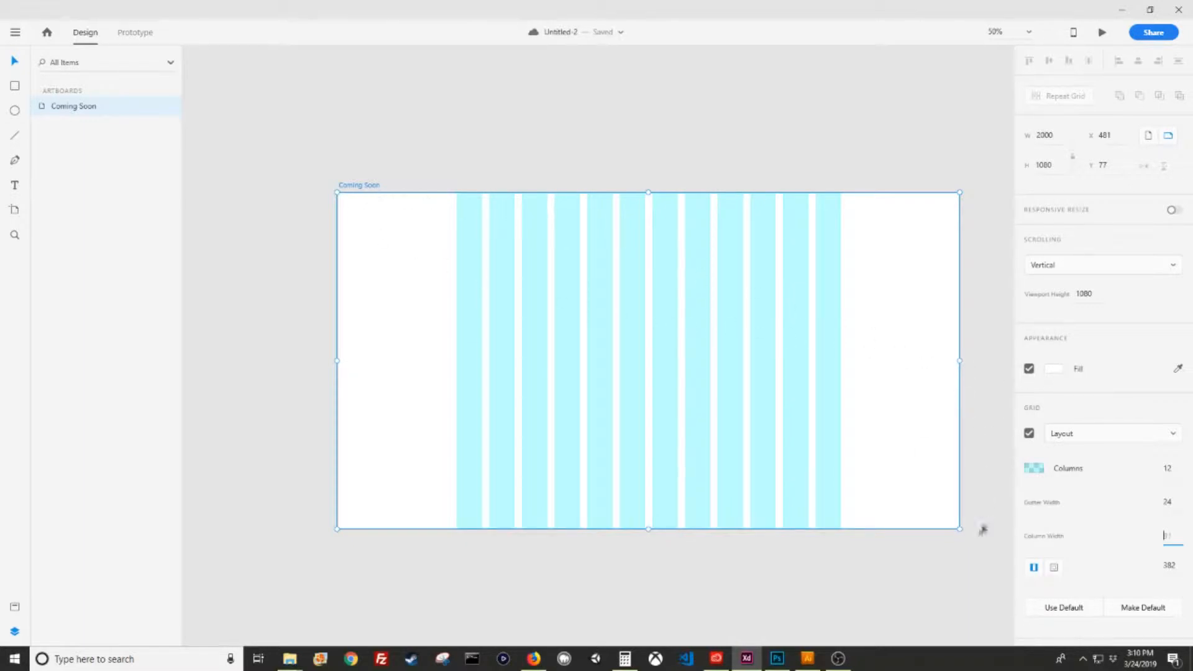
Deselect the artboard, switch to Illustrator and copy the lower, white OVER THE CLIFF design talk logo from OtC-dt--logo.ai
mouse_move(809, 657)
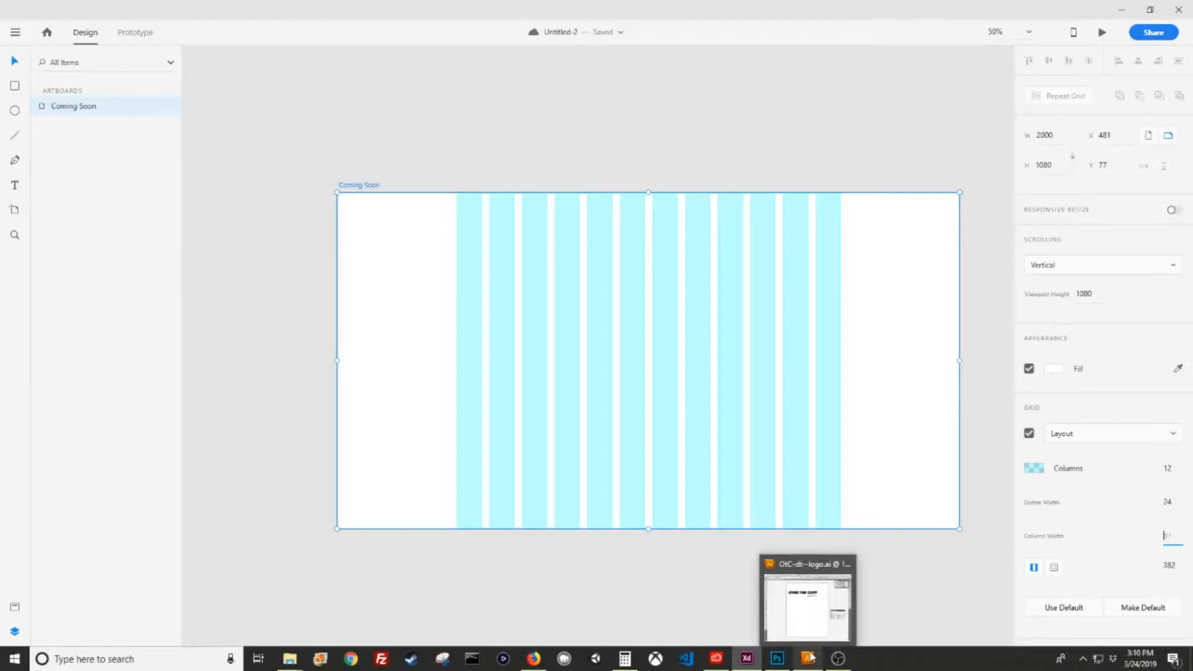
left_click(963, 596)
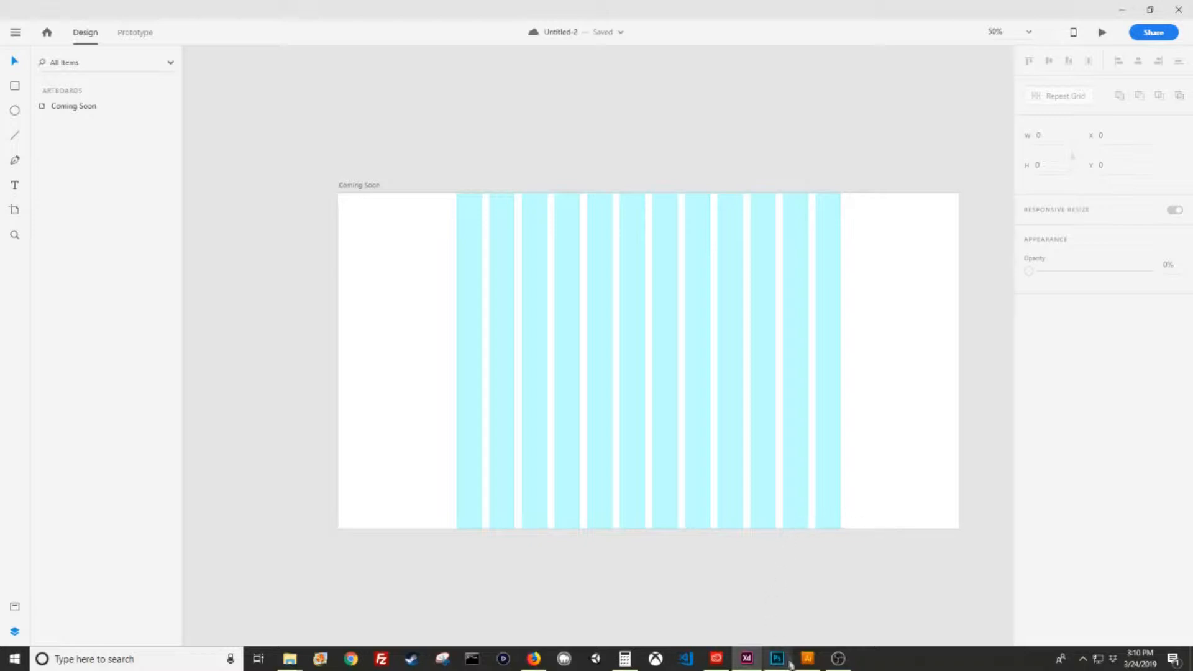
mouse_move(797, 667)
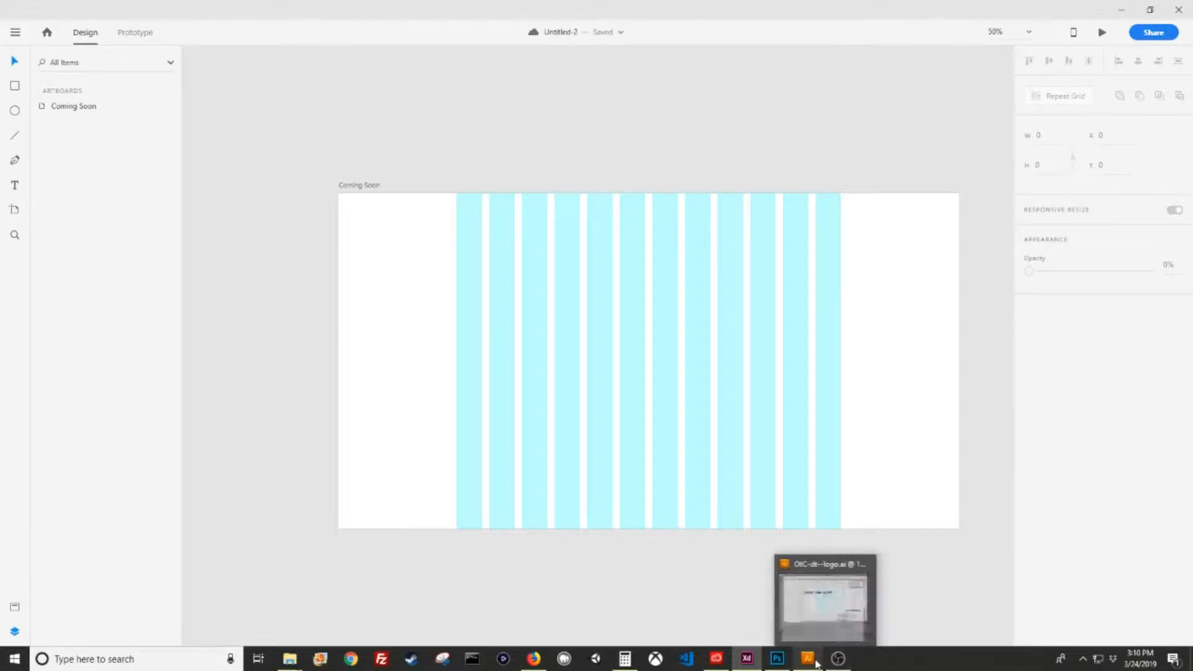
left_click(807, 659)
left_click_drag(373, 289, 856, 548)
key("ctrl+v")
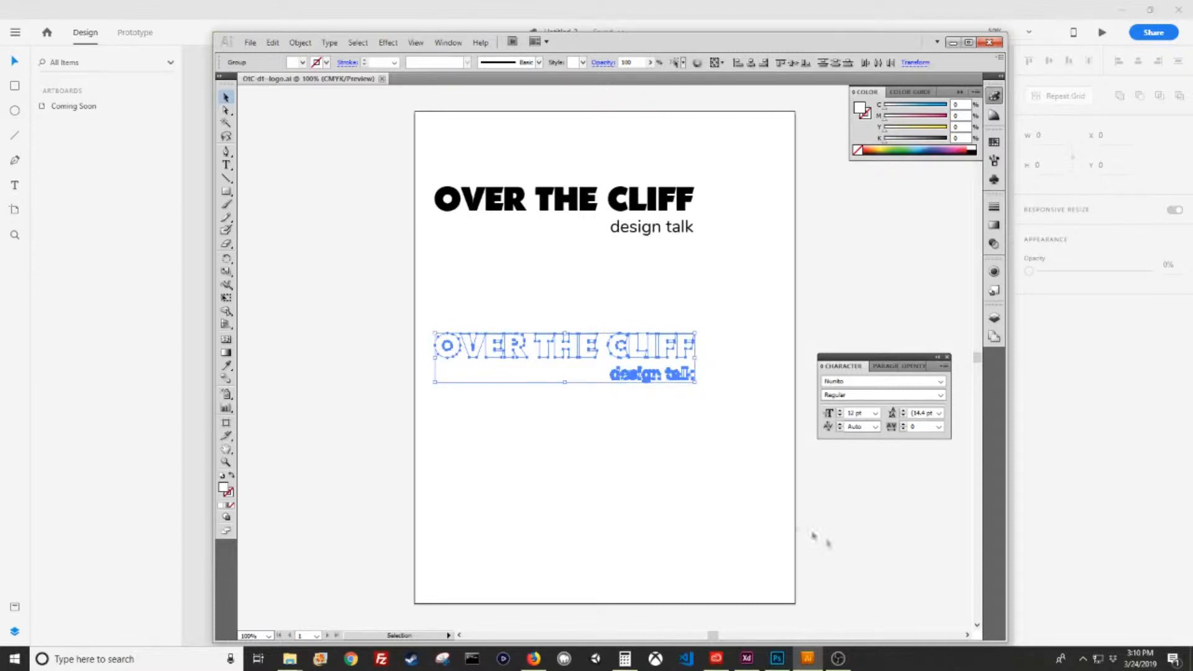
Switch back to Adobe XD and paste the copied logo into the Coming Soon artboard
left_click(480, 11)
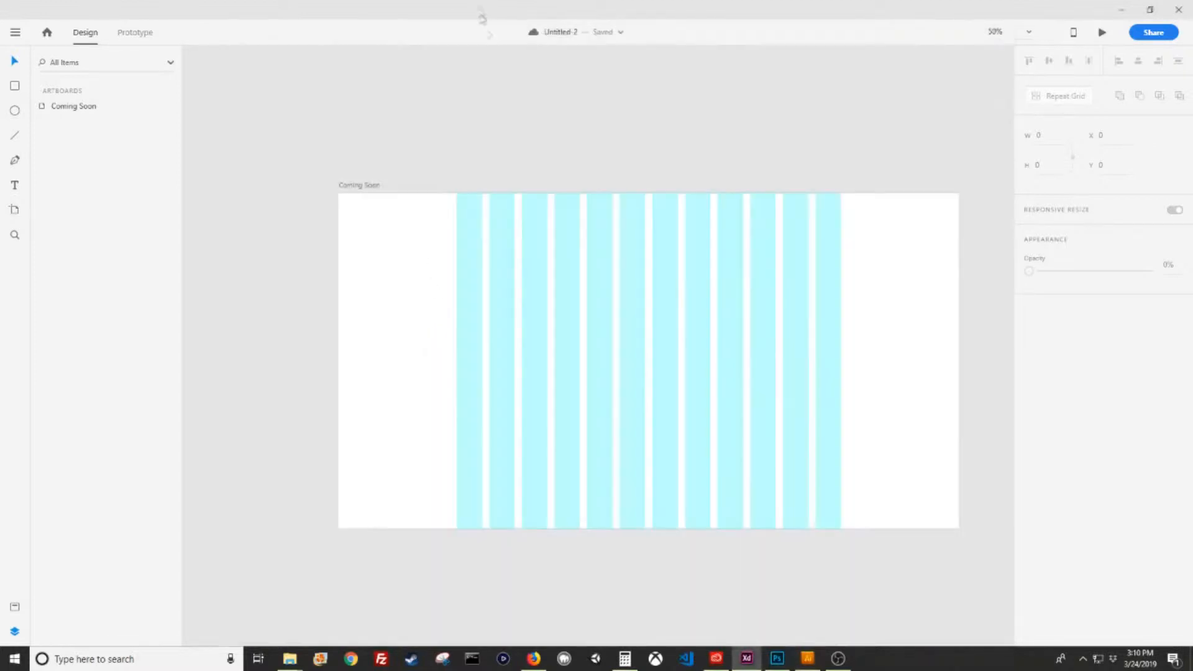
left_click(703, 414)
key("ctrl+v")
Rename the pasted logo's layer as "logo - Over the Cliff"
double_click(66, 109)
type("l")
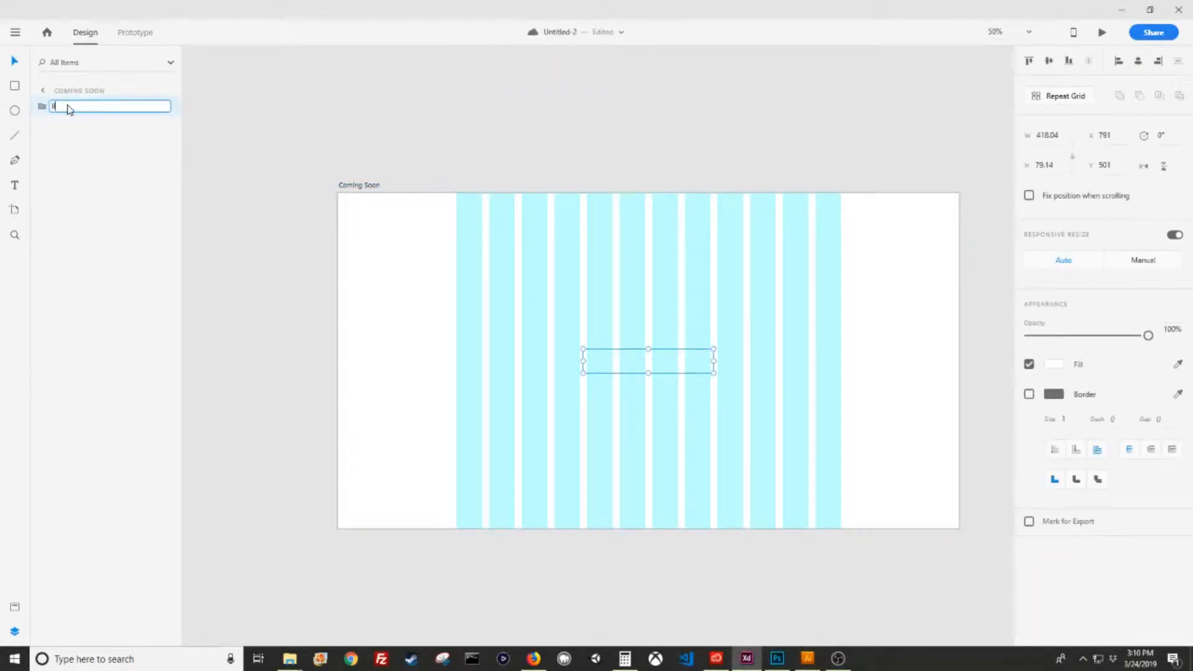
type("ogo Over the Cliff")
left_click(492, 324)
Move the white logo up into the upper part of the artboard and deselect it
left_click(678, 368)
left_click_drag(677, 367, 659, 255)
left_click(744, 315)
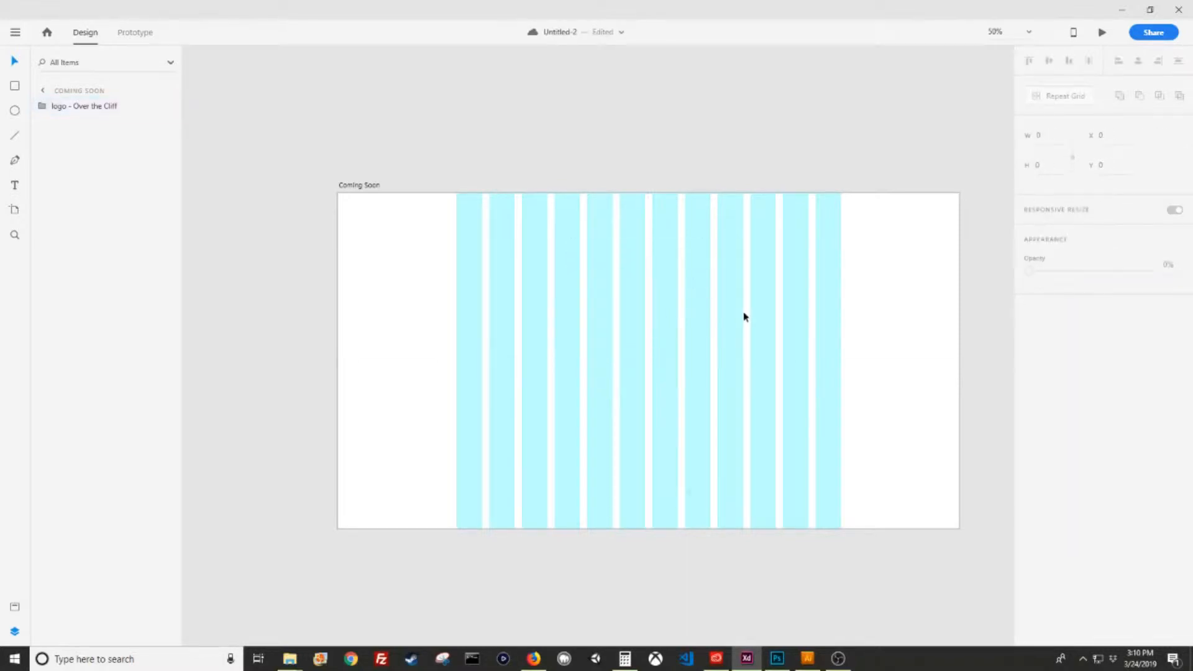
Switch to Firefox, go to unsplash.com and open the Business & Work photo category
mouse_move(534, 658)
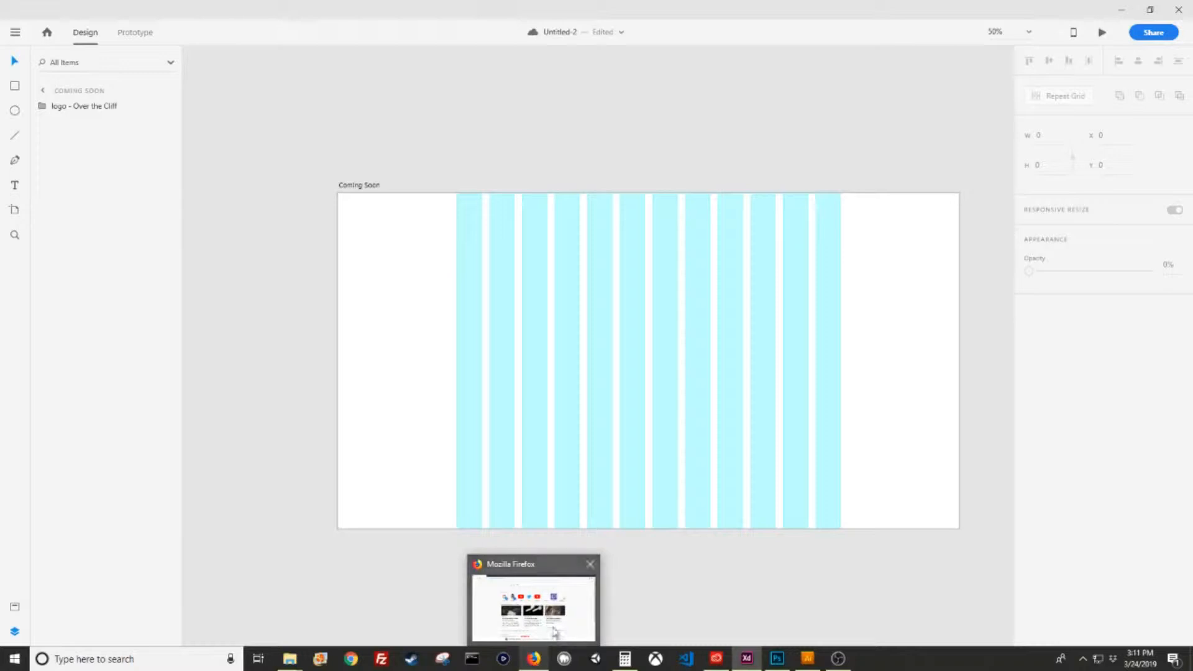
left_click_drag(1192, 25, 582, 28)
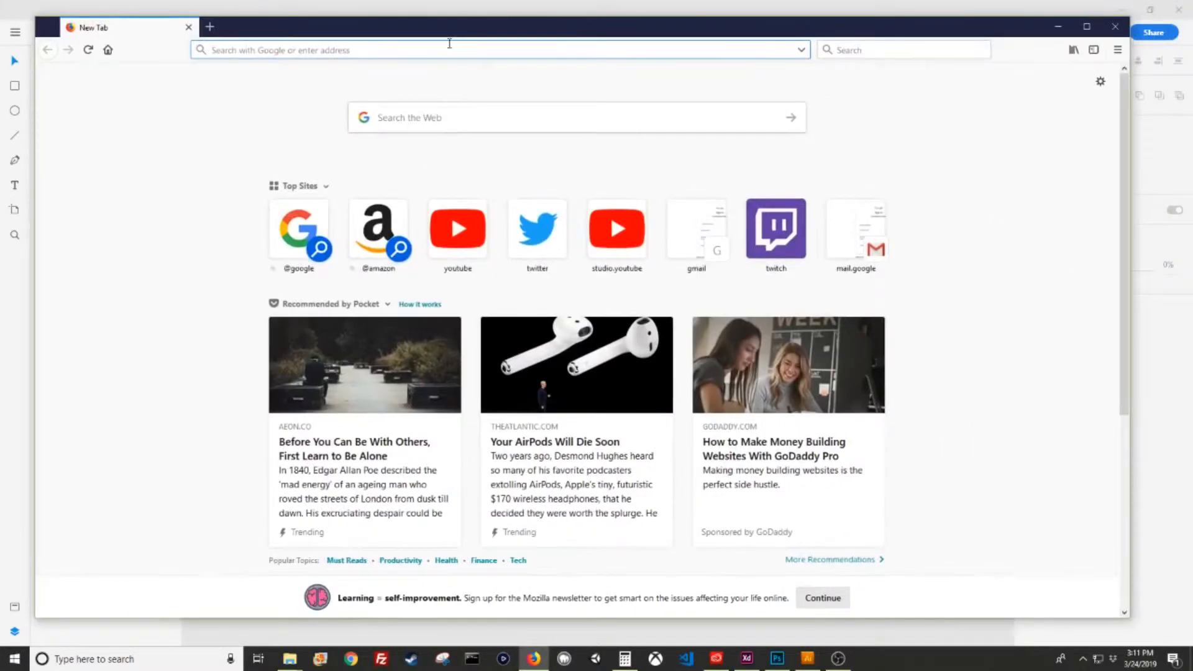
type("unsplash.com")
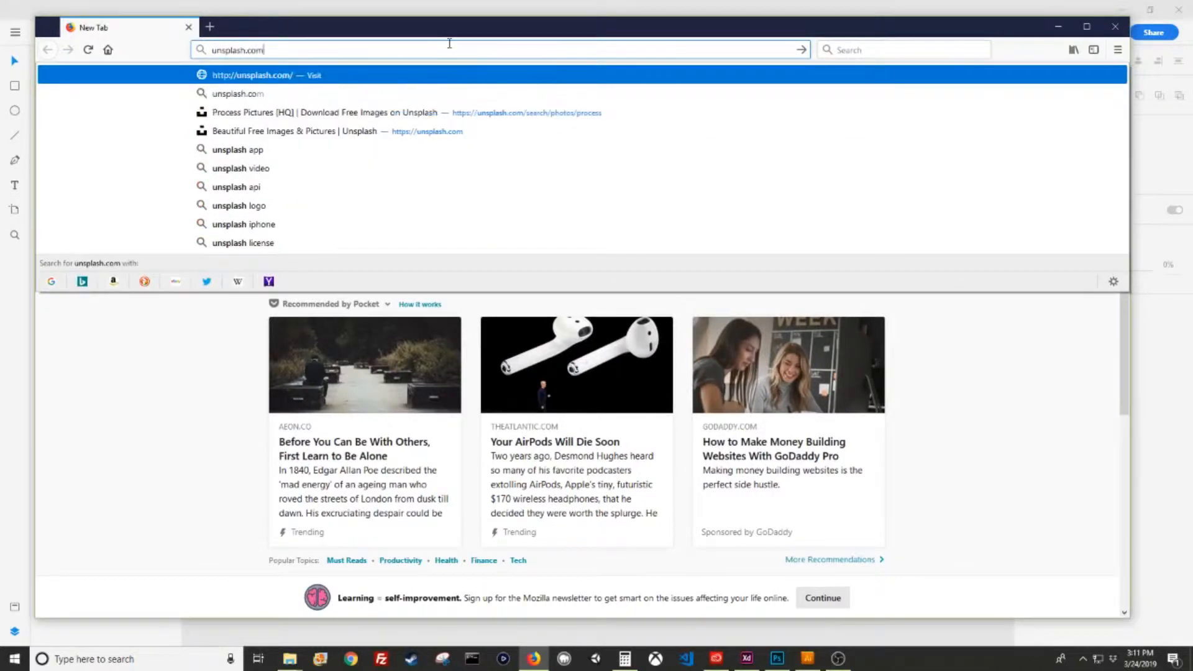
key("Return")
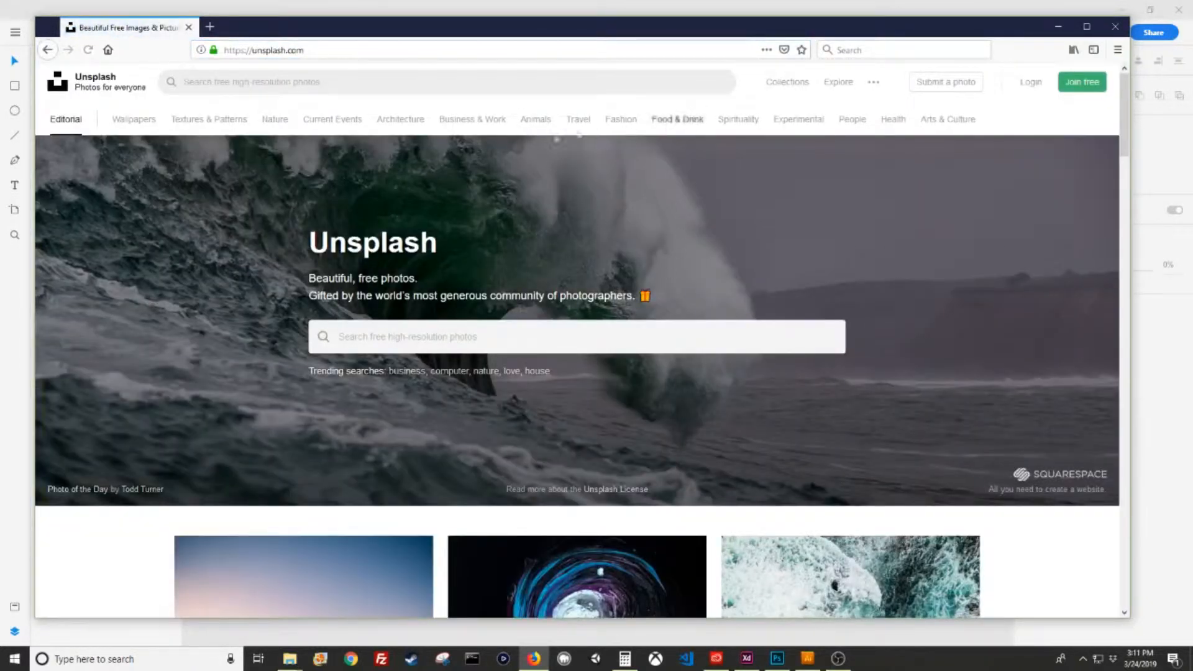
left_click(479, 119)
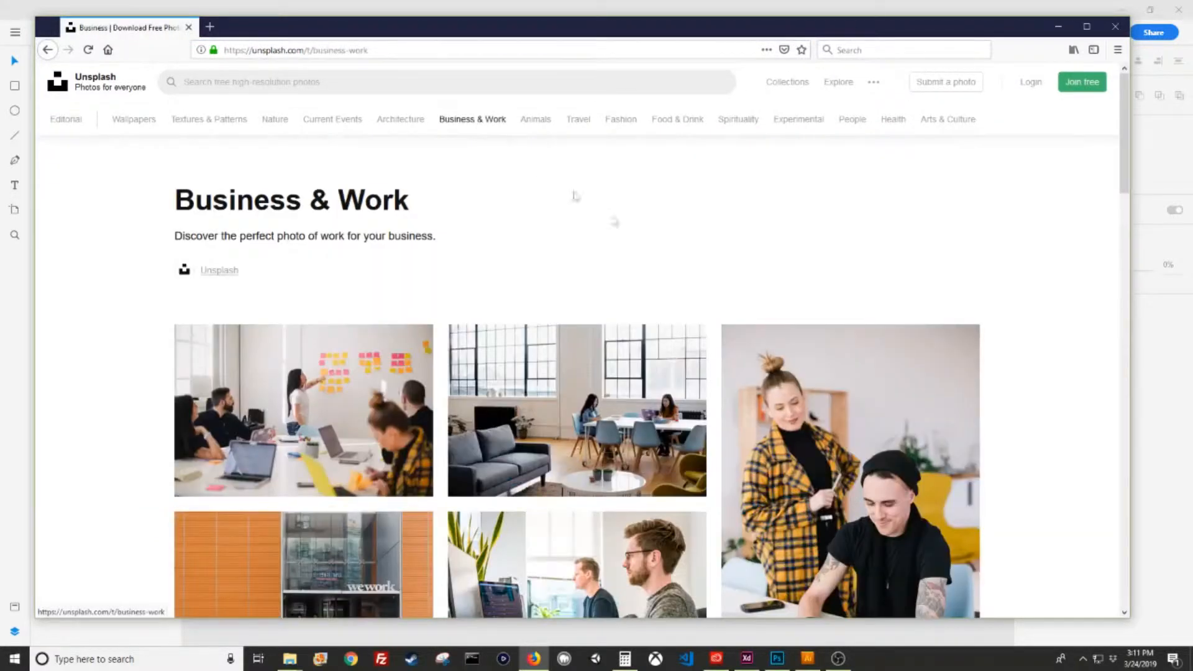
Browse the Business & Work photos and preview the one with a laptop, flowers and coffee on a blue checked blanket
scroll(757, 304, "down", 6)
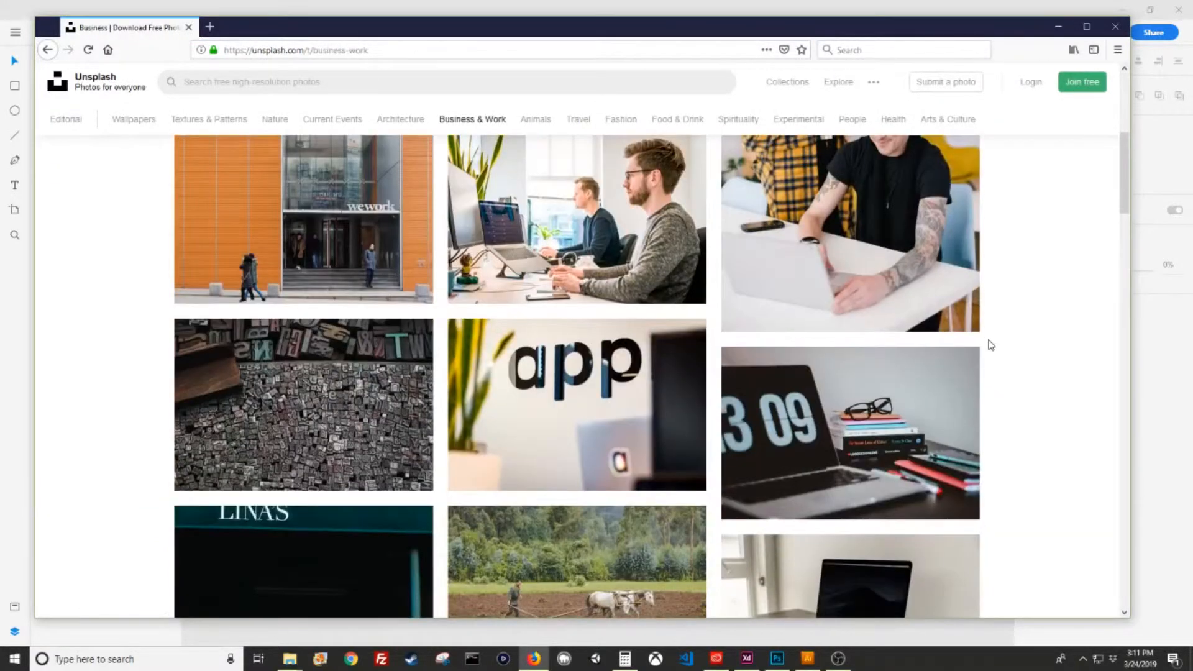
scroll(991, 345, "down", 6)
scroll(1022, 355, "down", 5)
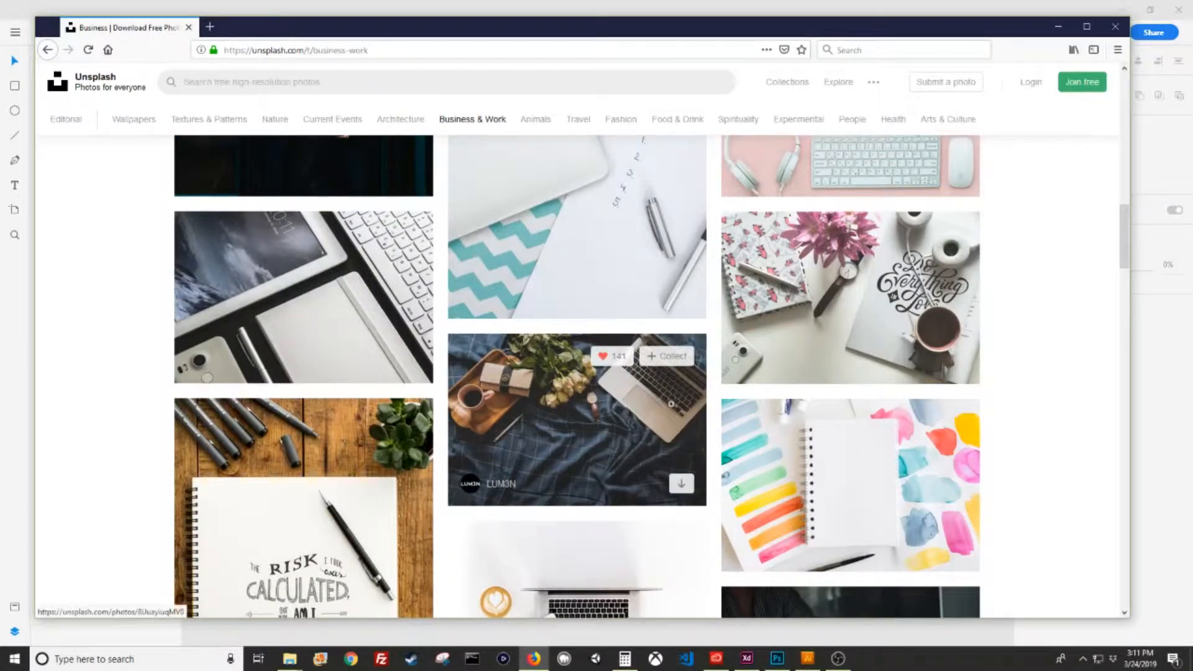
scroll(656, 403, "down", 3)
scroll(618, 382, "up", 4)
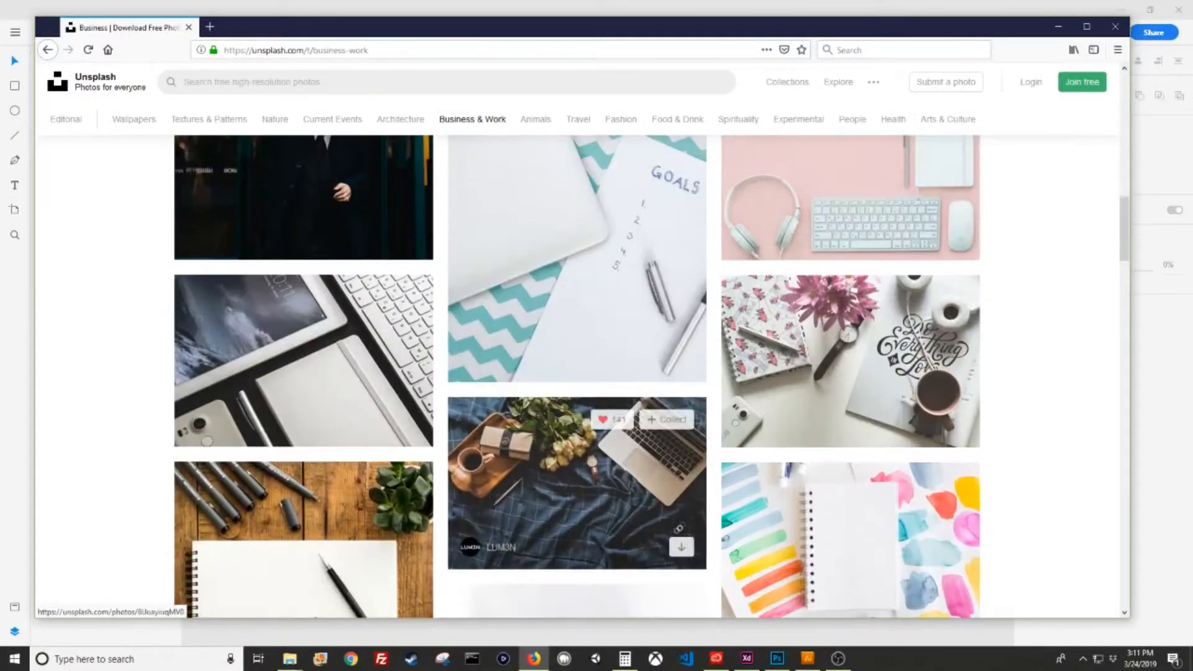
left_click(630, 481)
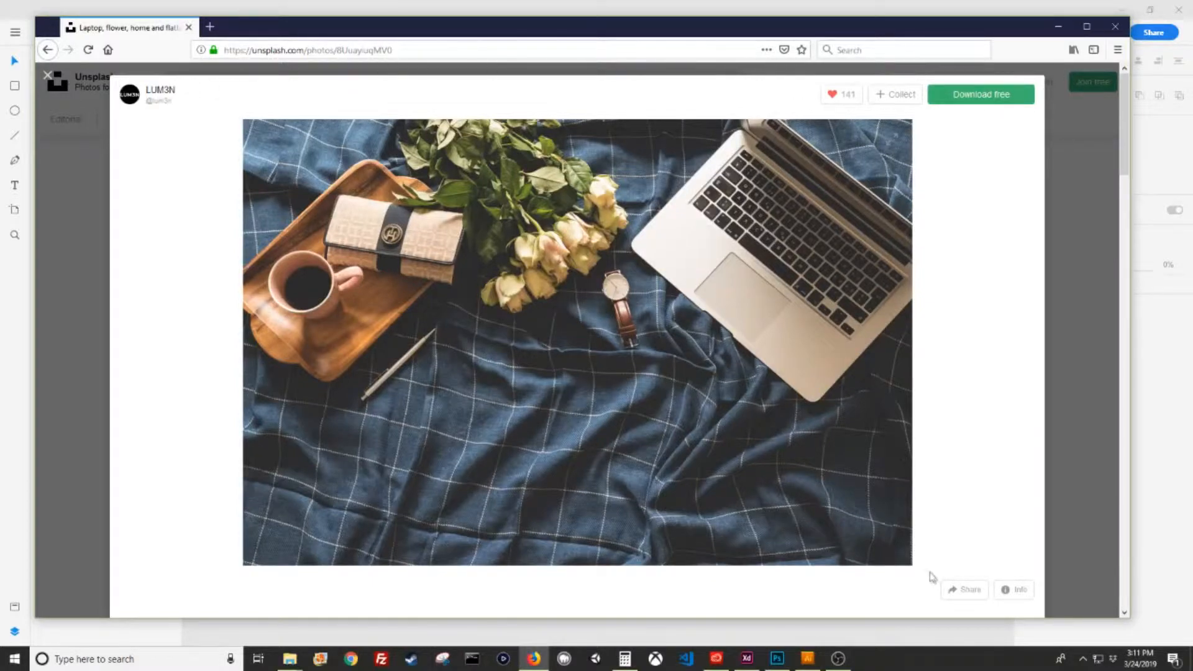
left_click(50, 77)
Close the blanket photo preview and look further through the Business & Work photos for a suitable background
scroll(645, 365, "down", 8)
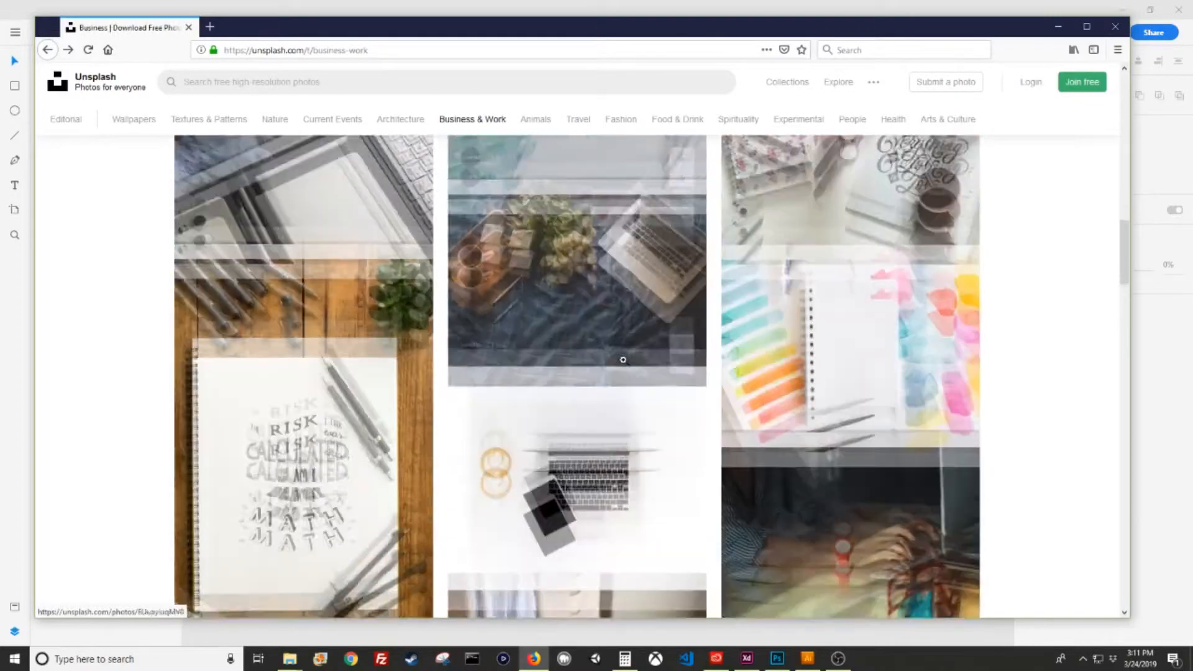
scroll(644, 365, "down", 4)
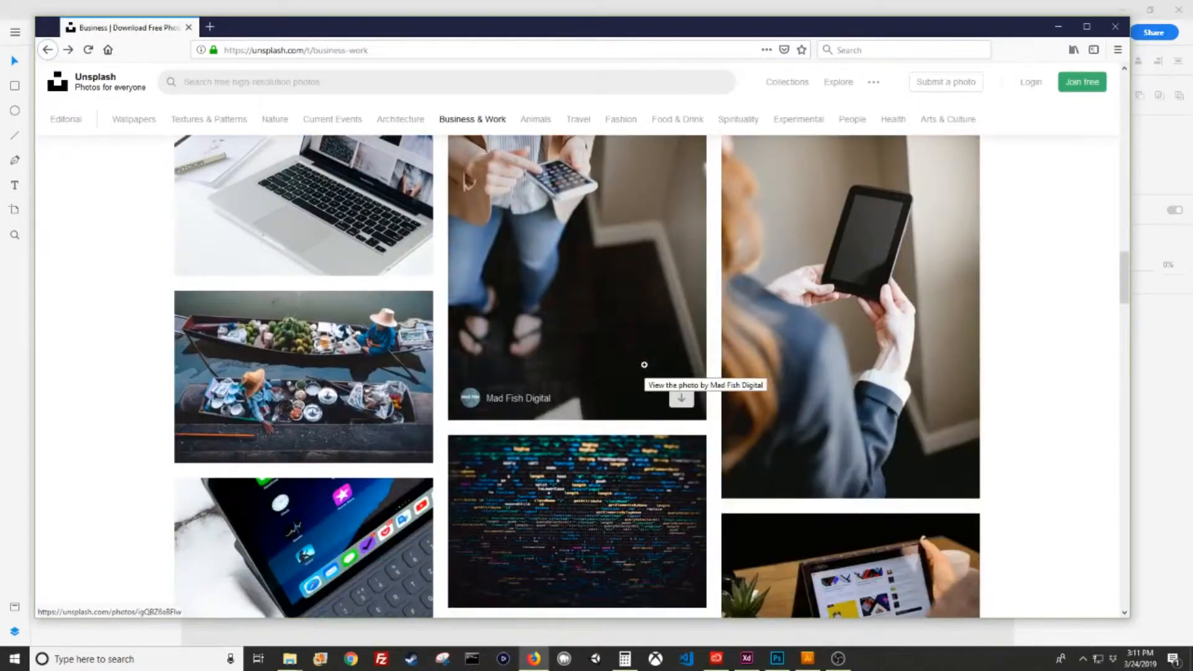
scroll(644, 365, "down", 2)
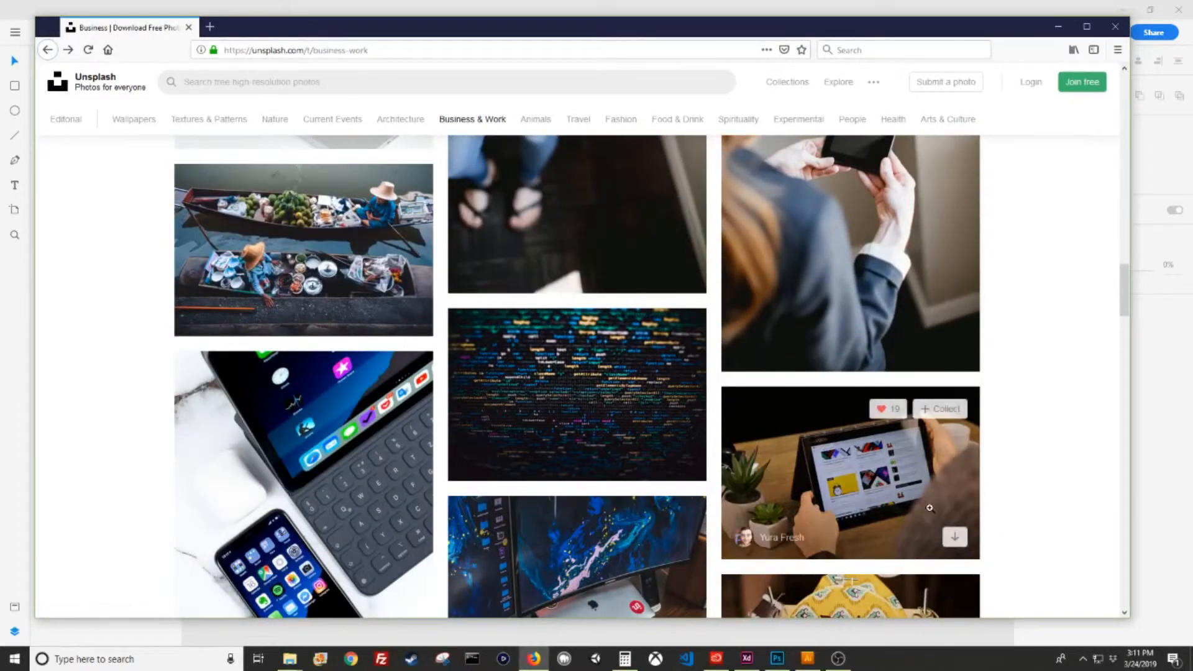
scroll(851, 390, "down", 3)
scroll(895, 503, "down", 4)
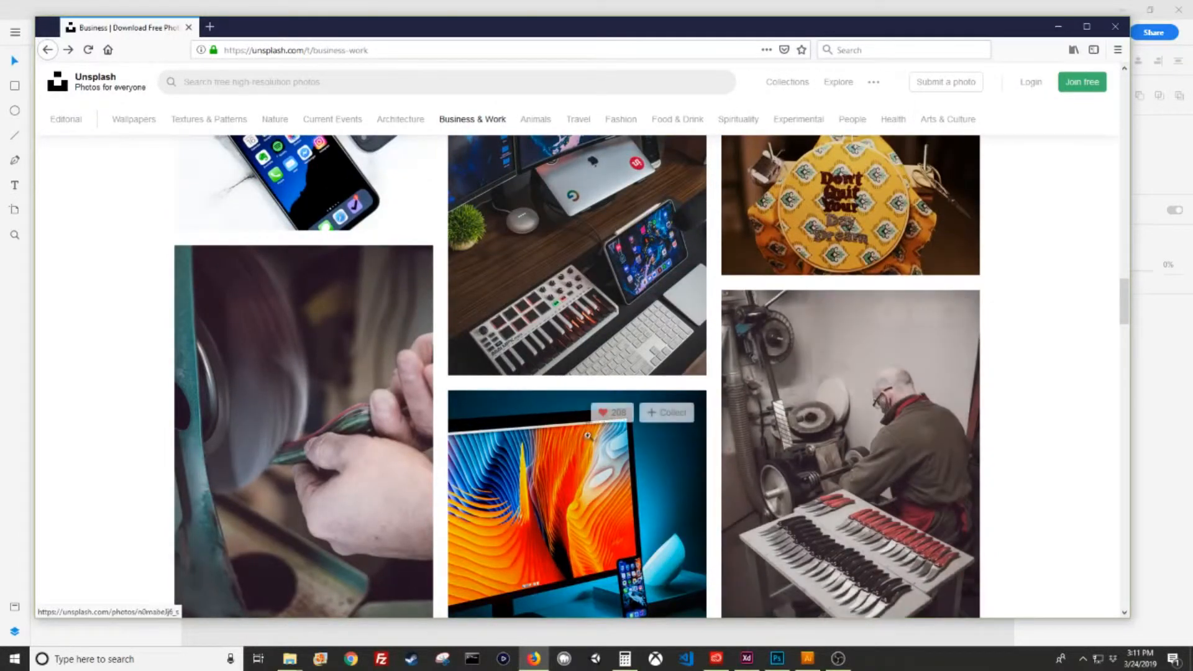
scroll(585, 443, "down", 3)
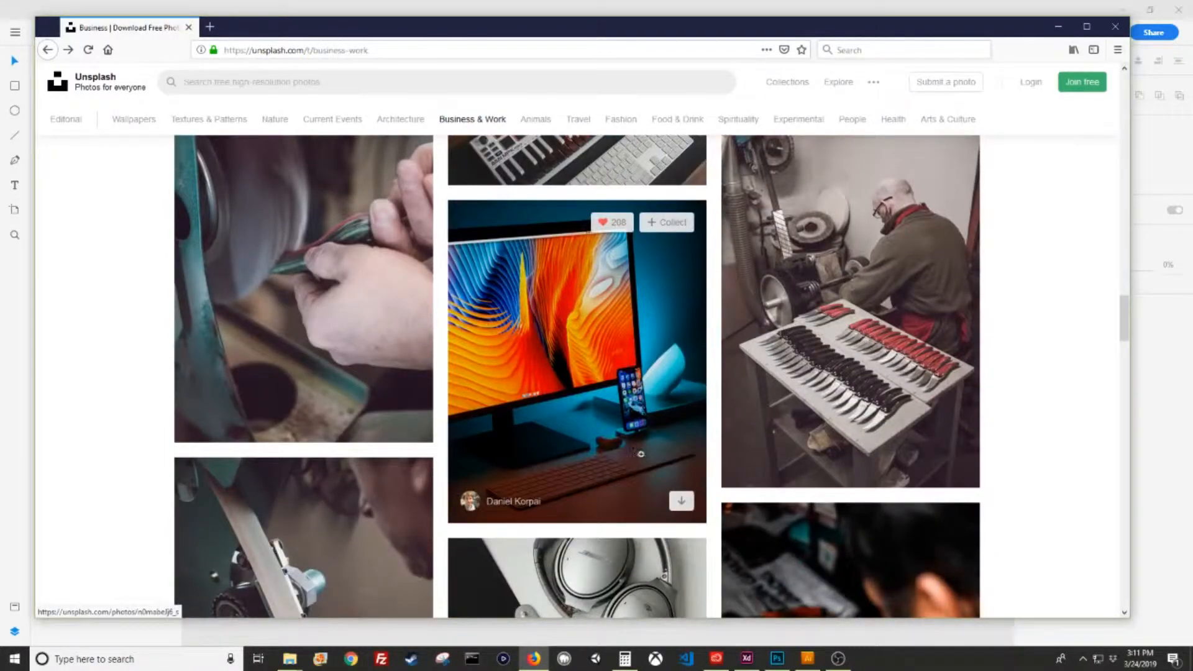
scroll(660, 470, "down", 2)
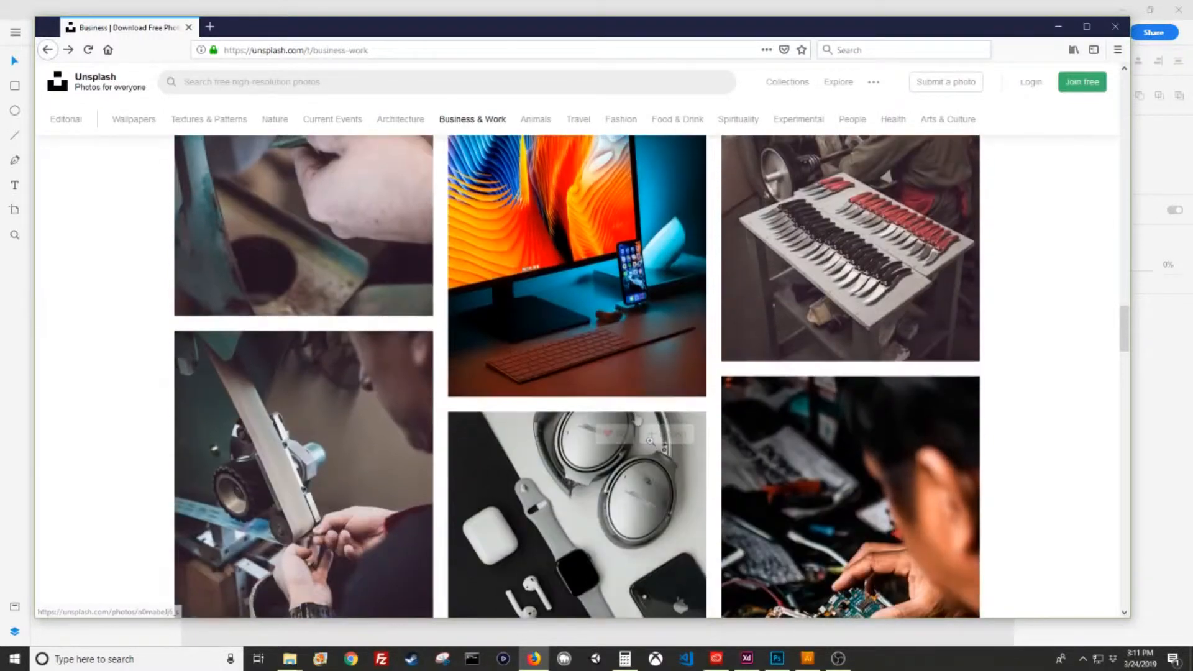
scroll(657, 297, "down", 4)
scroll(658, 298, "down", 4)
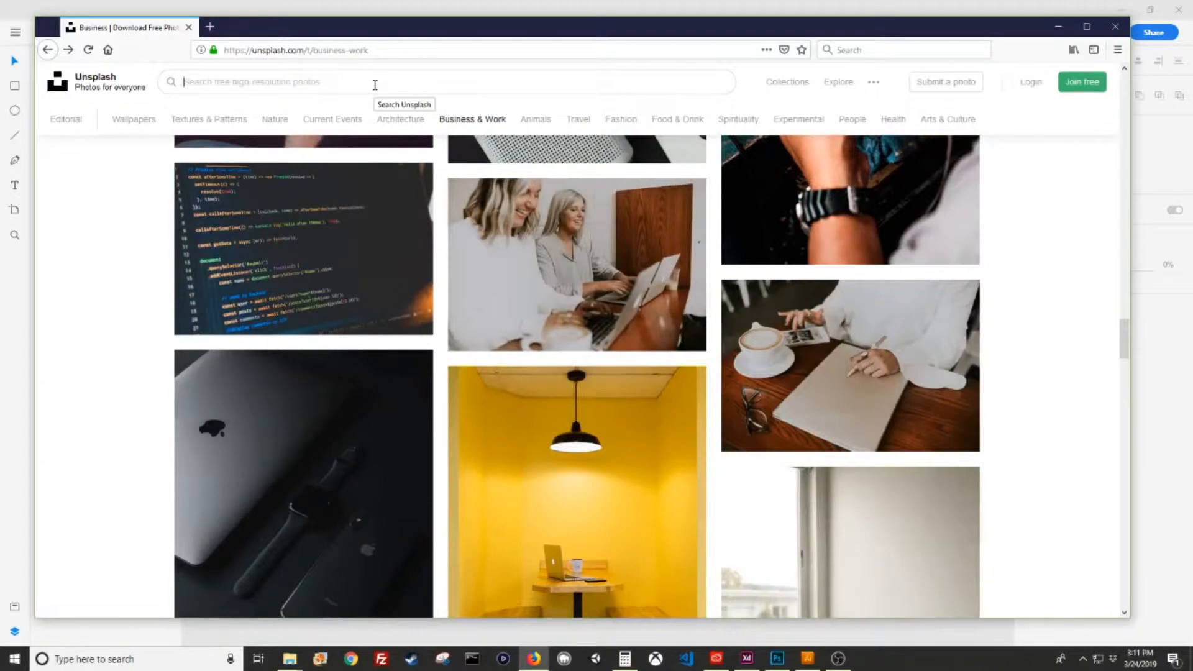
Search Unsplash for "web design" and open the photo of a MacBook Pro on a table beside an iMac and Magic Mouse
type("web design")
key("Return")
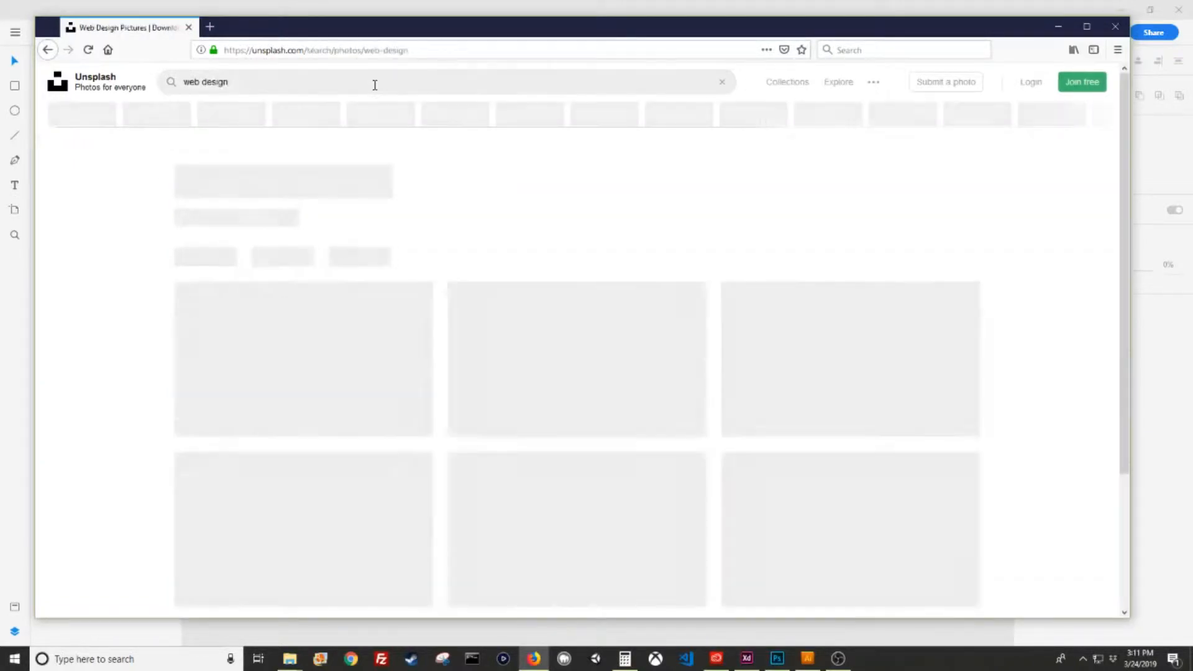
scroll(652, 236, "down", 1)
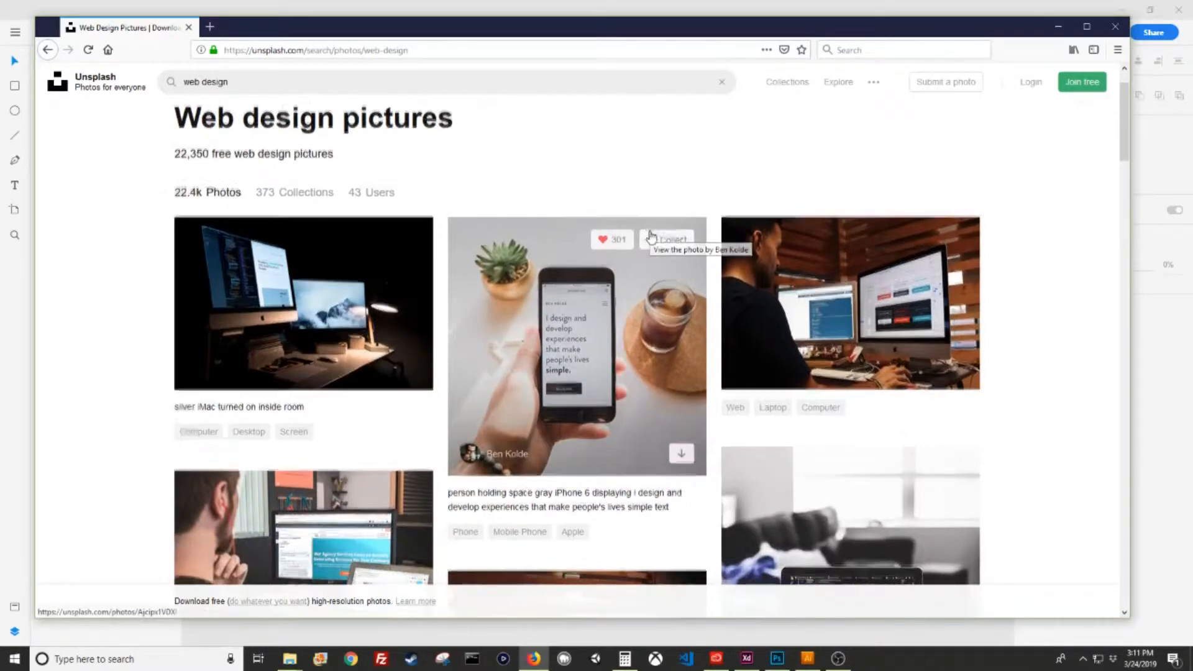
scroll(650, 233, "down", 3)
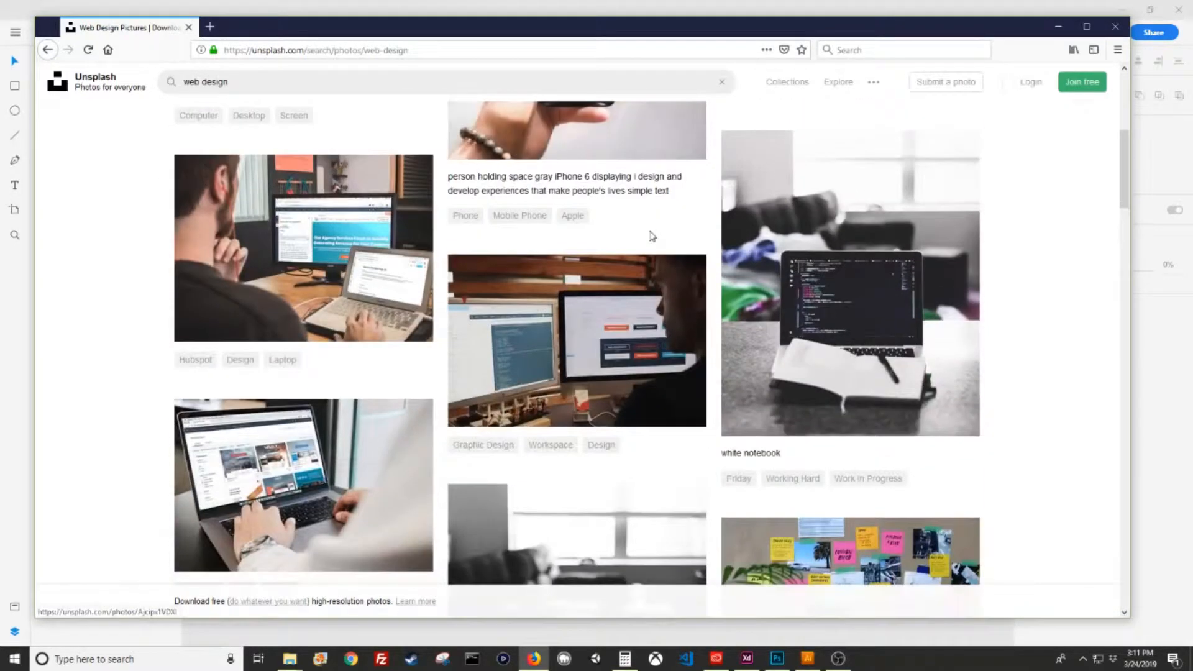
scroll(941, 307, "down", 3)
scroll(932, 307, "down", 1)
scroll(1105, 363, "down", 1)
scroll(1105, 363, "down", 2)
scroll(1038, 356, "up", 2)
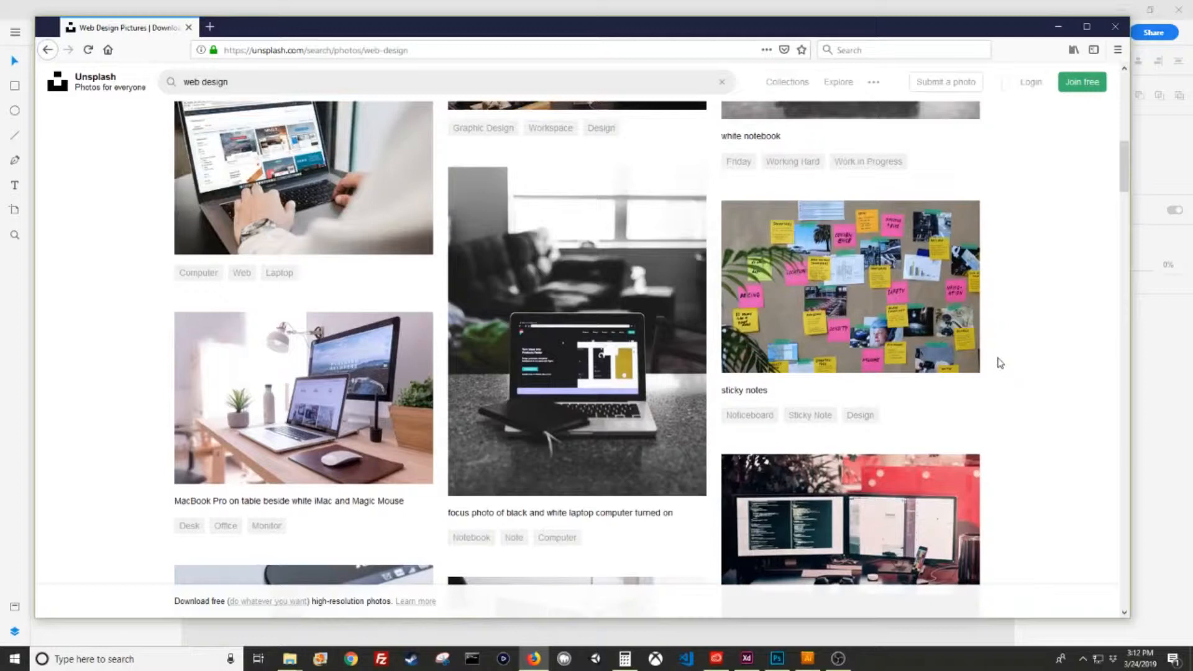
mouse_move(329, 380)
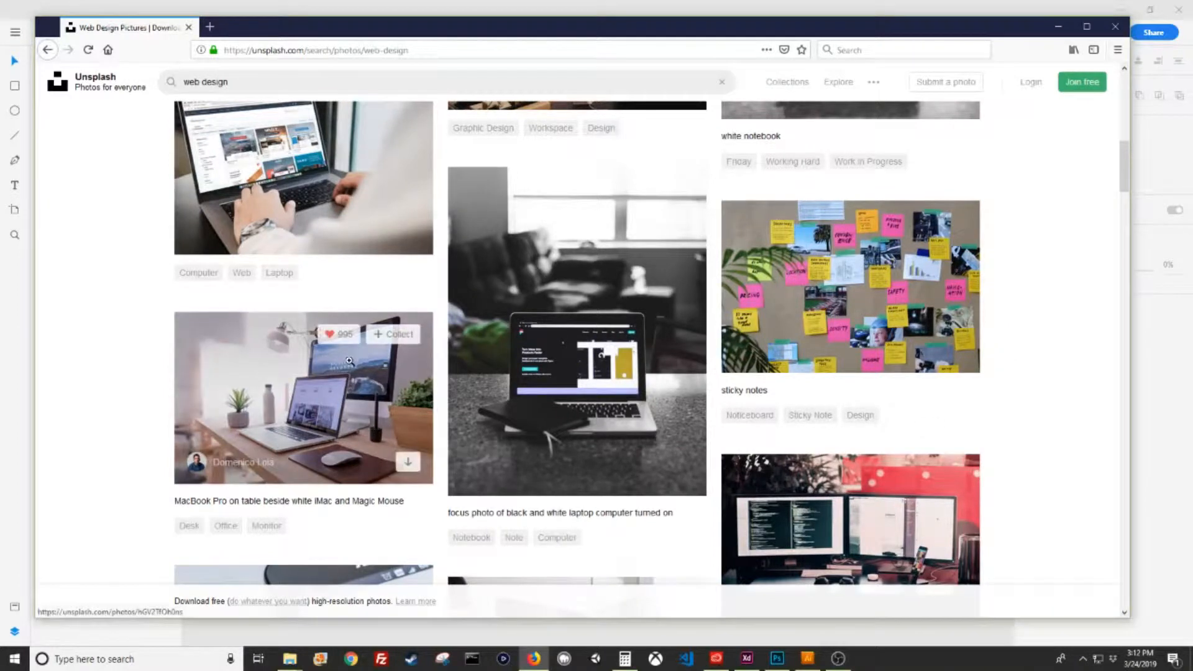
left_click(352, 377)
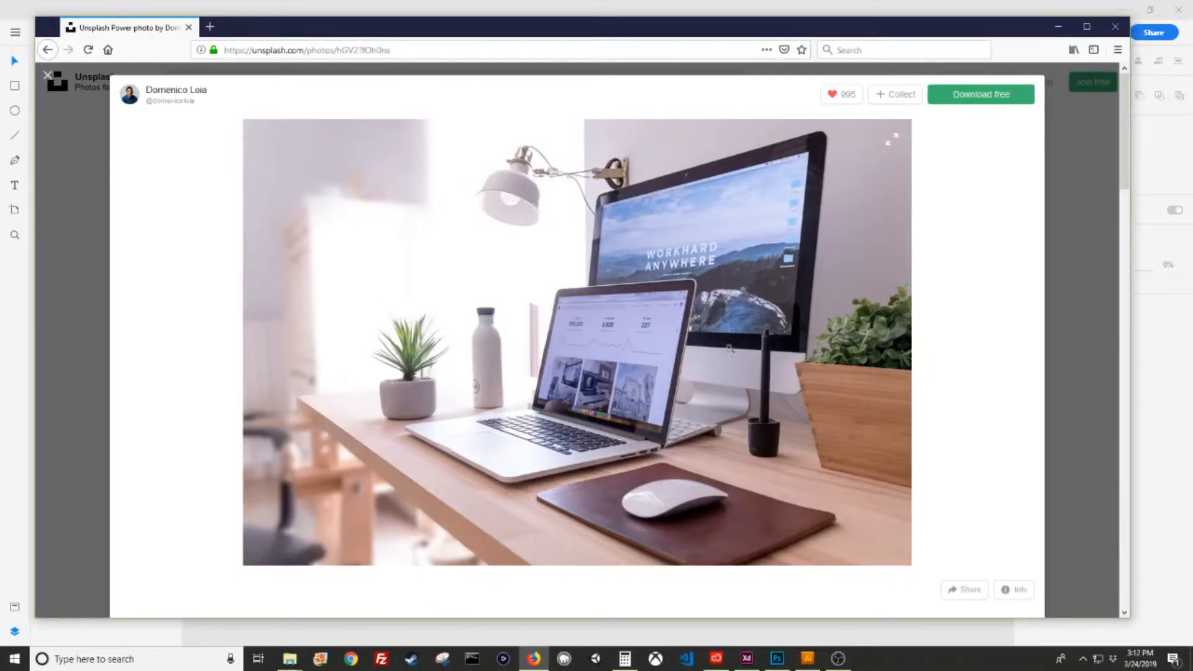
Download the open desk photo for free, choosing to save the JPG file instead of opening it
left_click(984, 99)
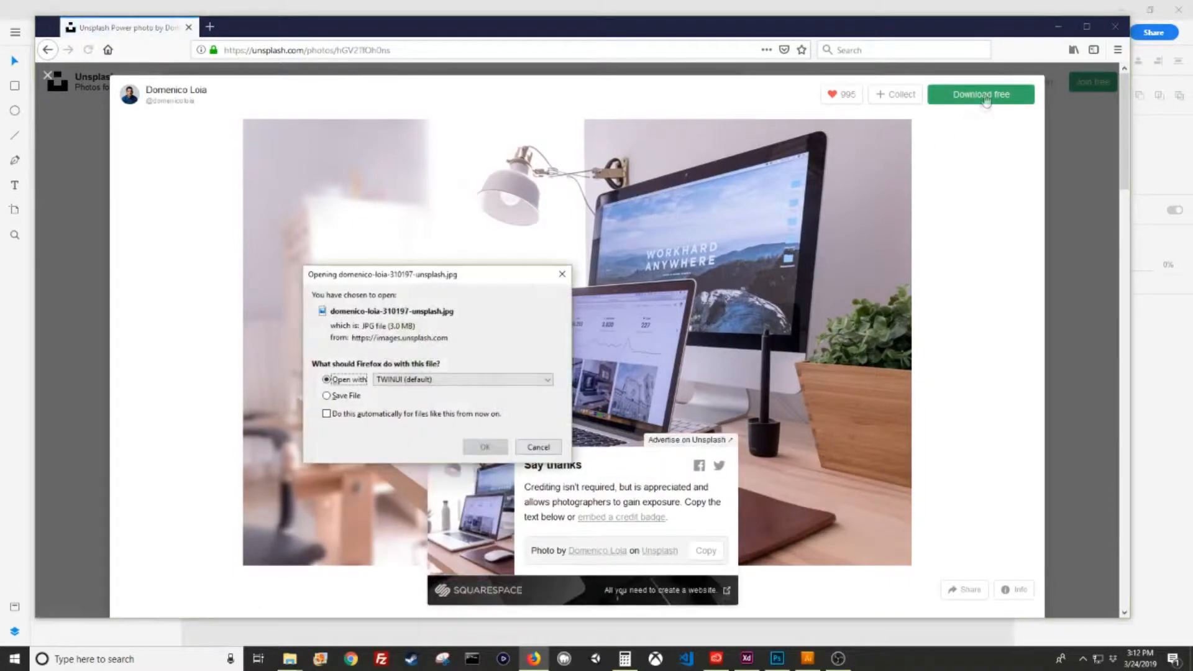
left_click(359, 396)
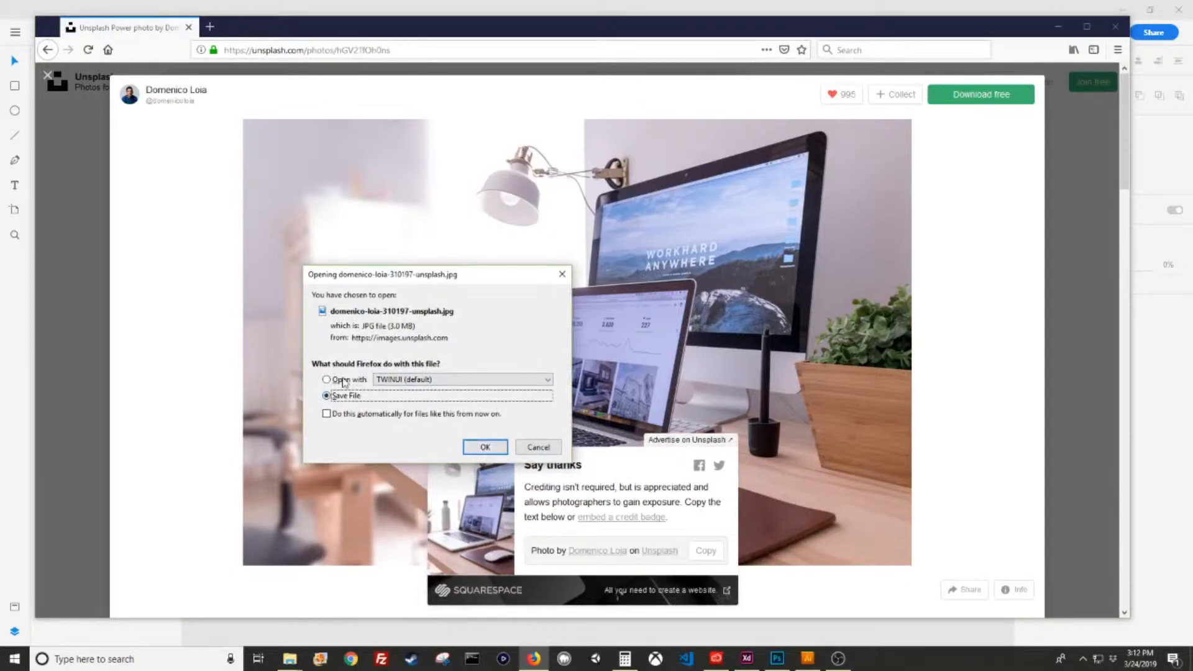
left_click(438, 380)
left_click(474, 445)
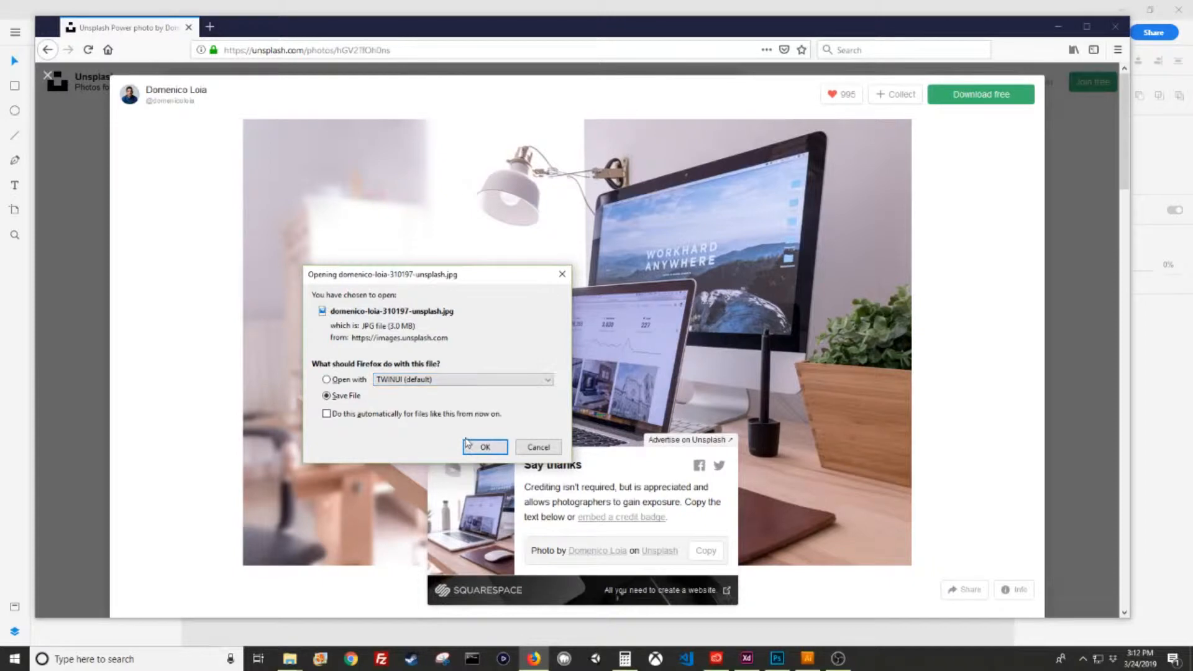
left_click(476, 445)
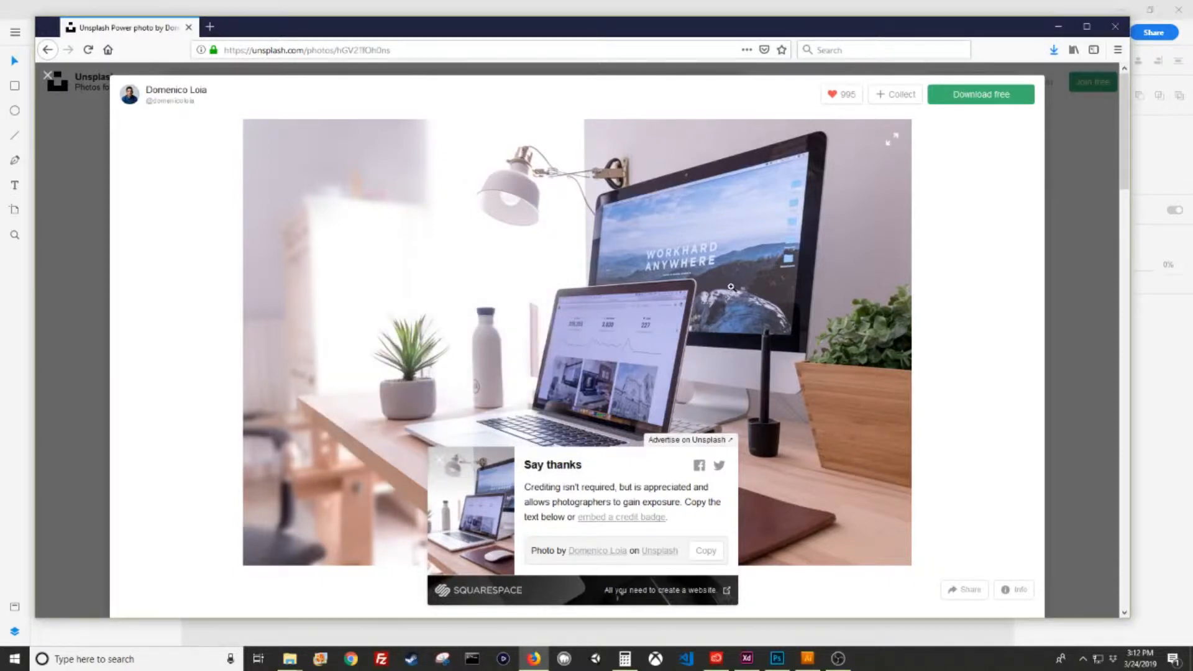
right_click(677, 226)
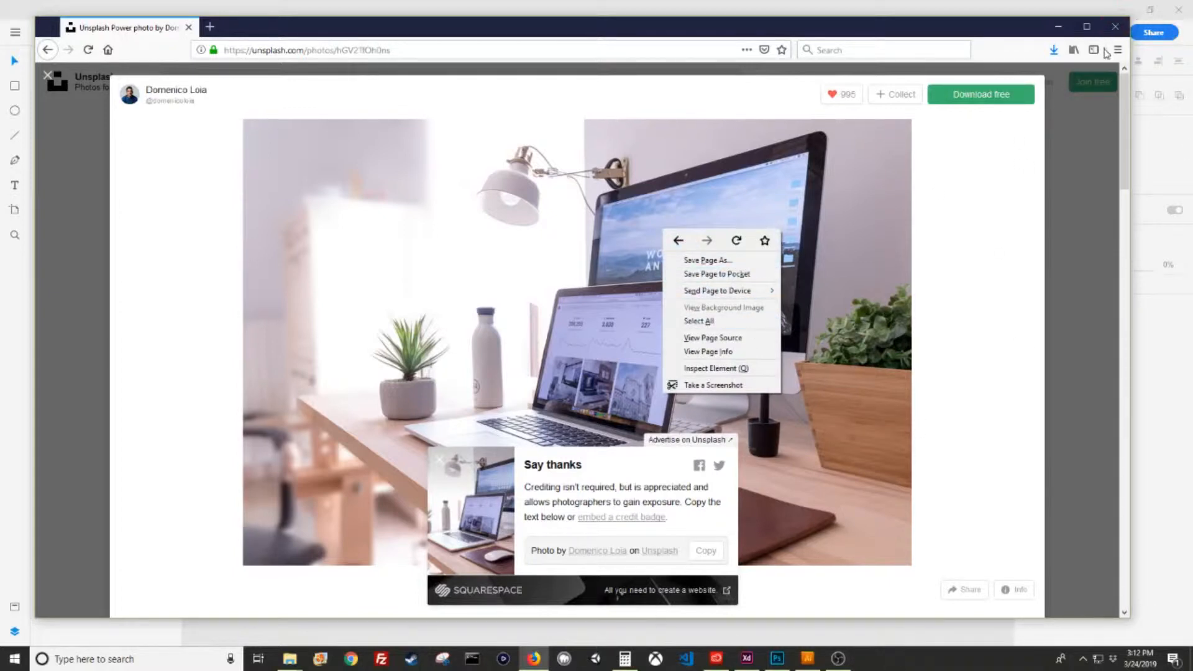
Switch to Adobe XD, place the downloaded photo on the Coming Soon artboard and align it to X 0, Y 0
left_click(1058, 27)
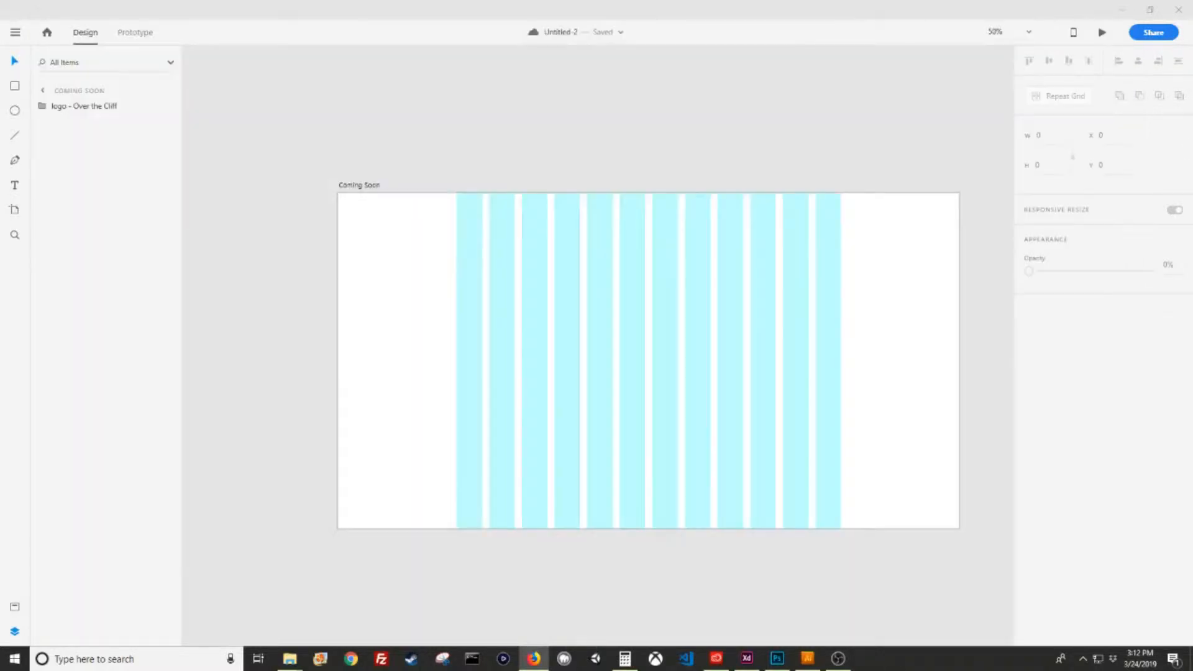
left_click_drag(808, 287, 522, 317)
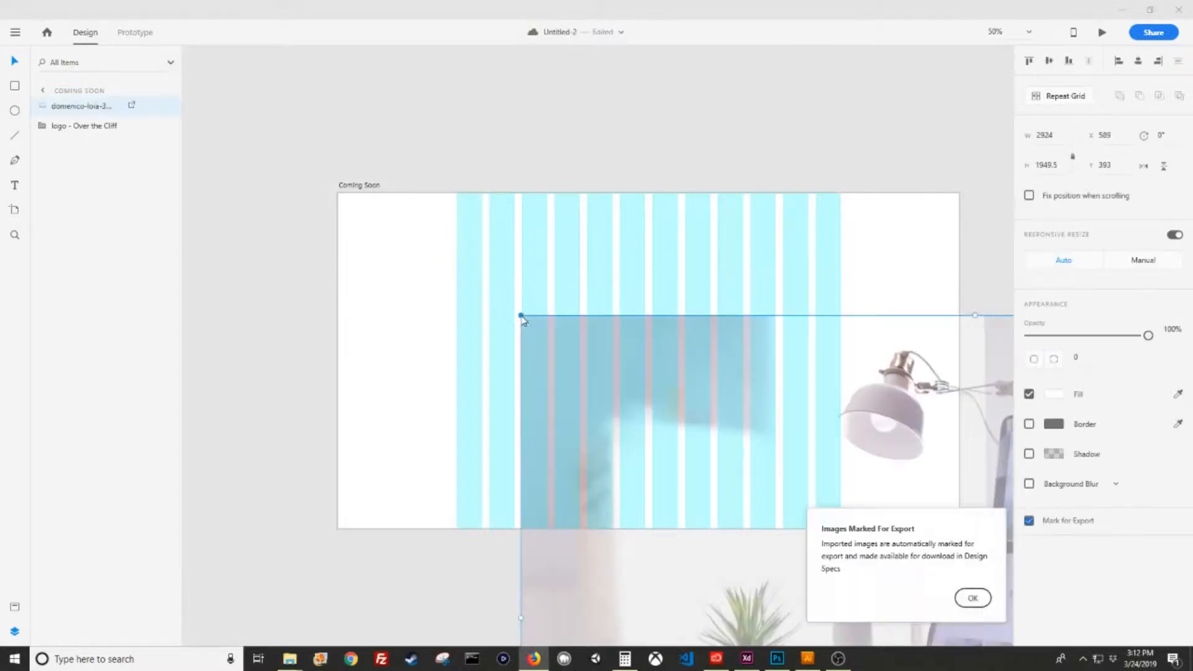
left_click(973, 598)
left_click_drag(877, 477, 714, 365)
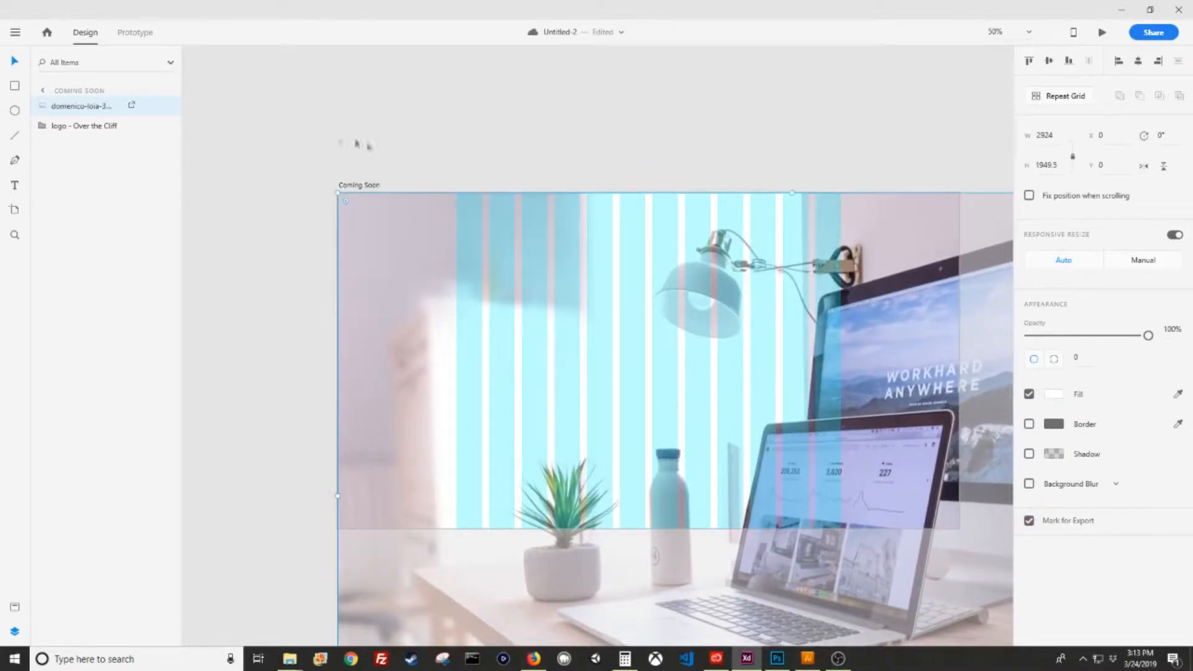
Unmark the photo layer for export and rename it as "background-image"
left_click(135, 107)
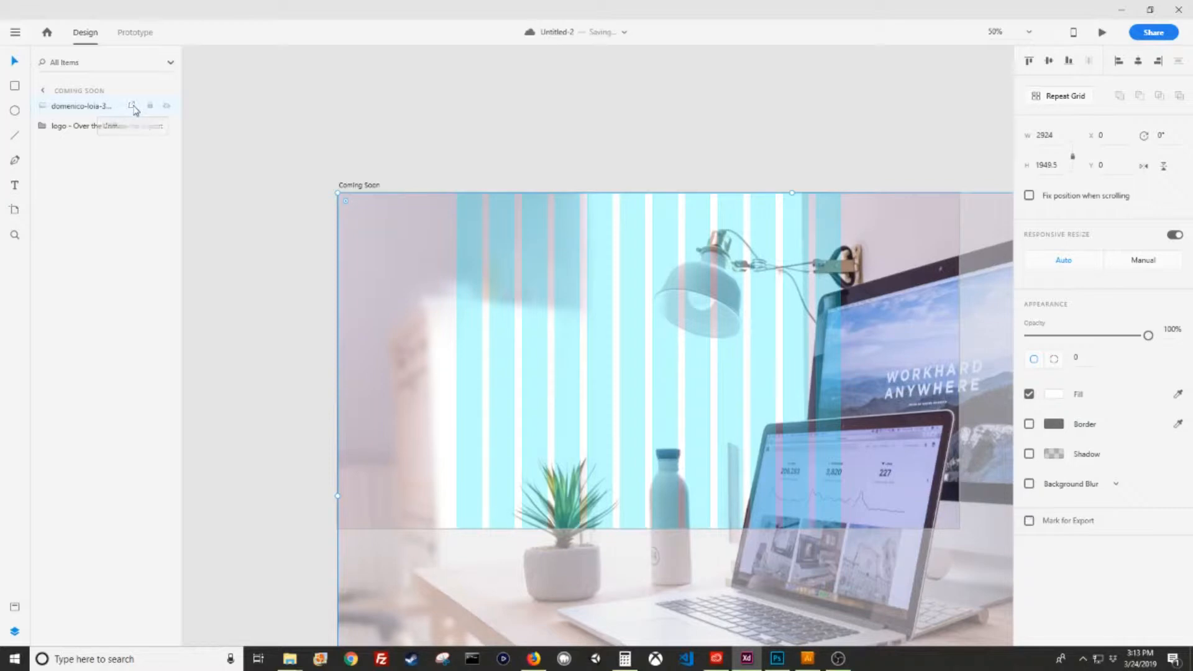
double_click(80, 107)
type("b")
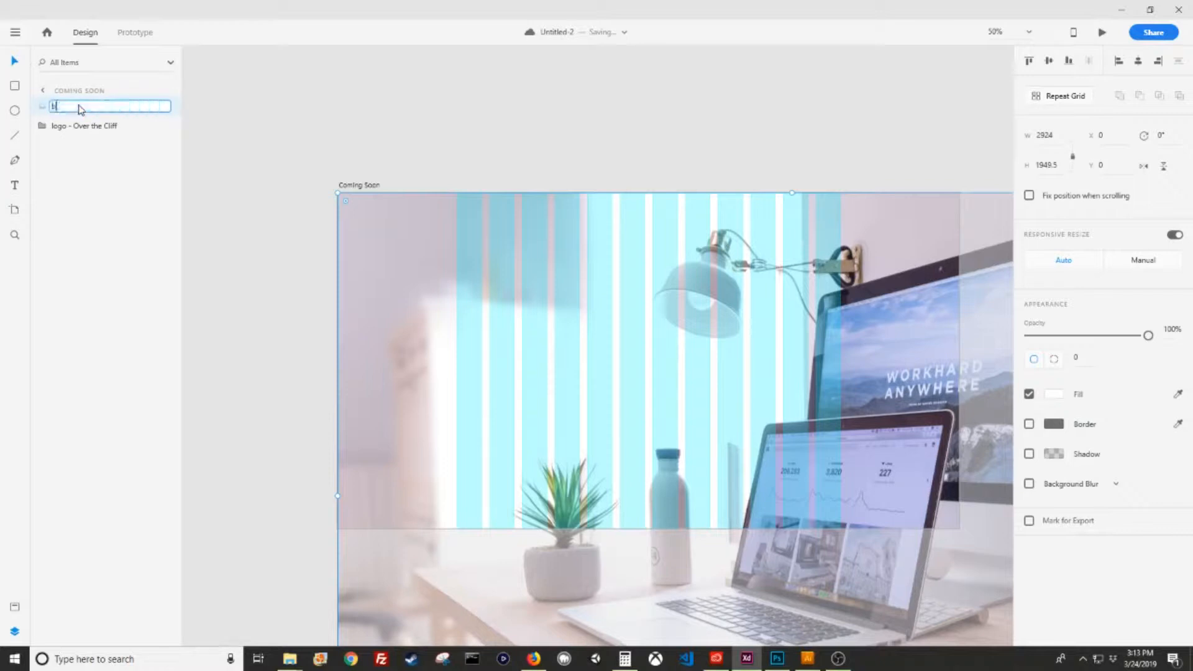
type("ackground-image")
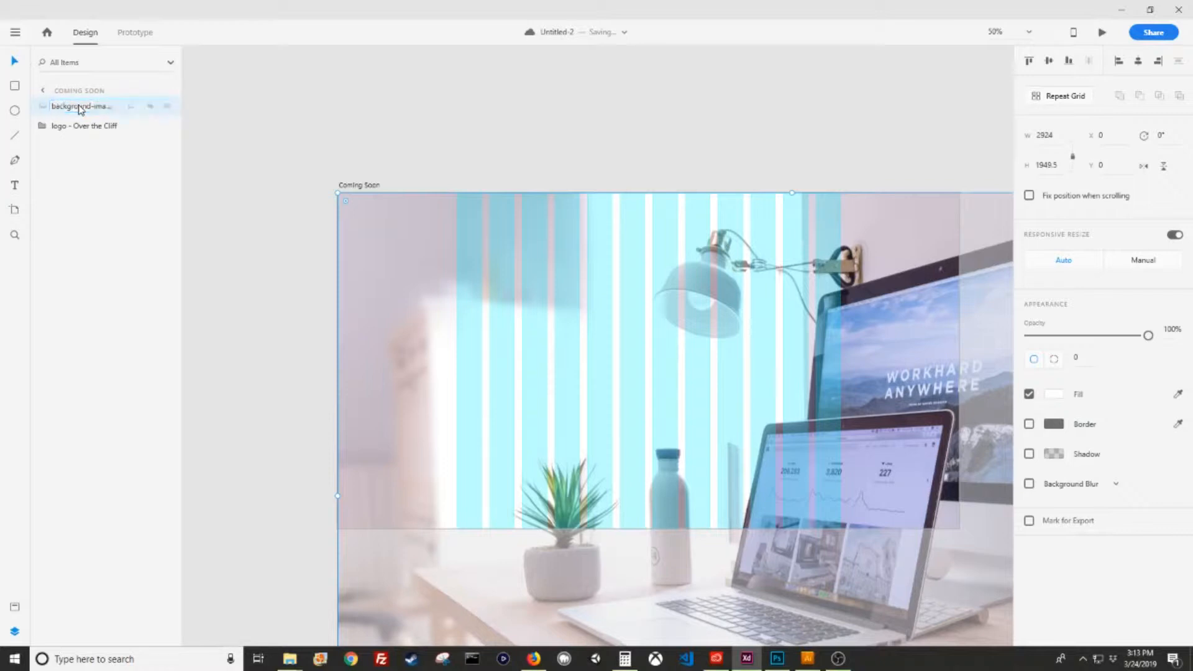
key("Return")
Scale the background image proportionally to a width of 2000 and deselect it
left_click(1063, 134)
type("2000")
key("Tab")
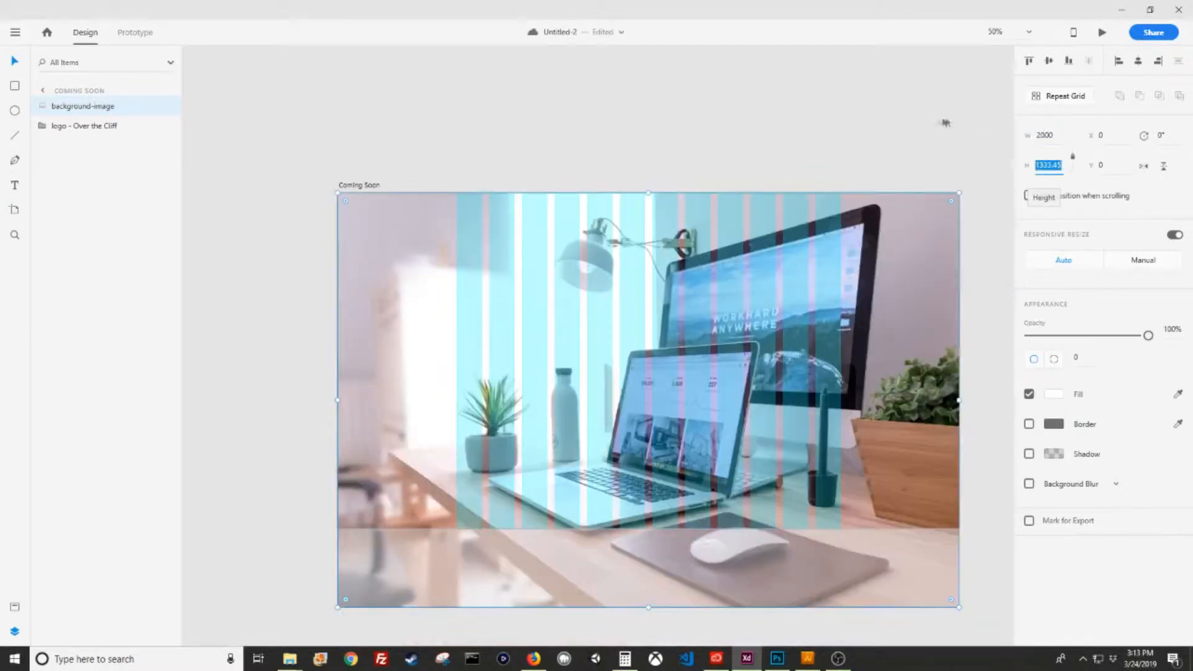
left_click(923, 125)
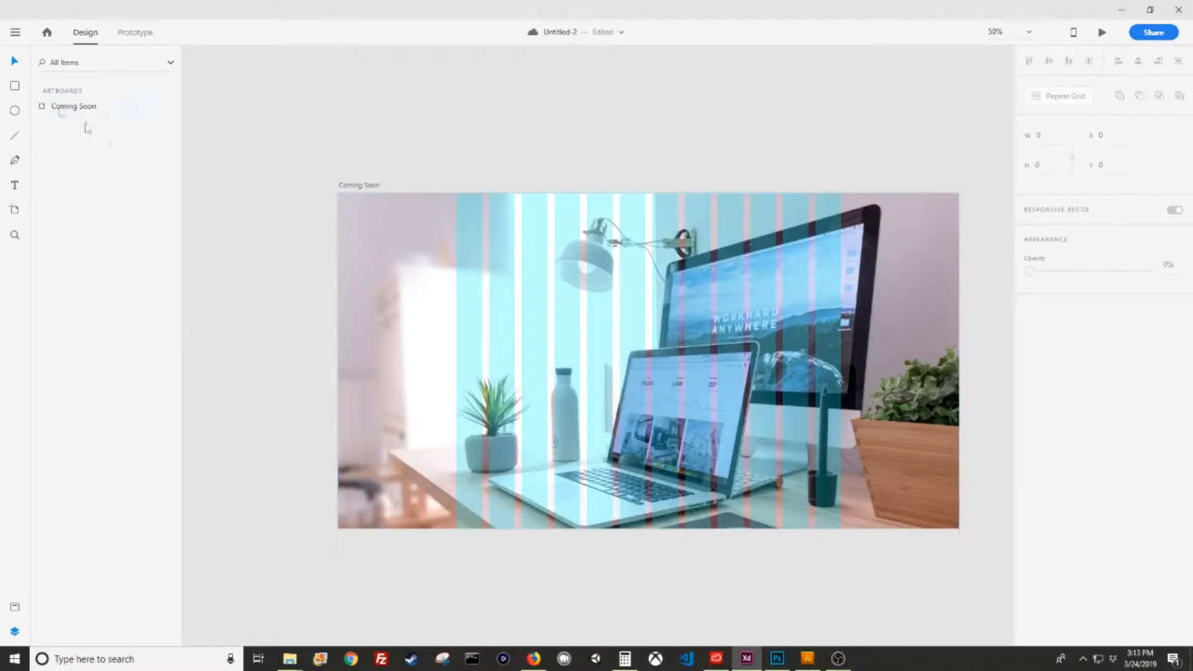
Draw a rectangle over the background image, size it to 2000 × 1080 and set its X position to 0
left_click(550, 243)
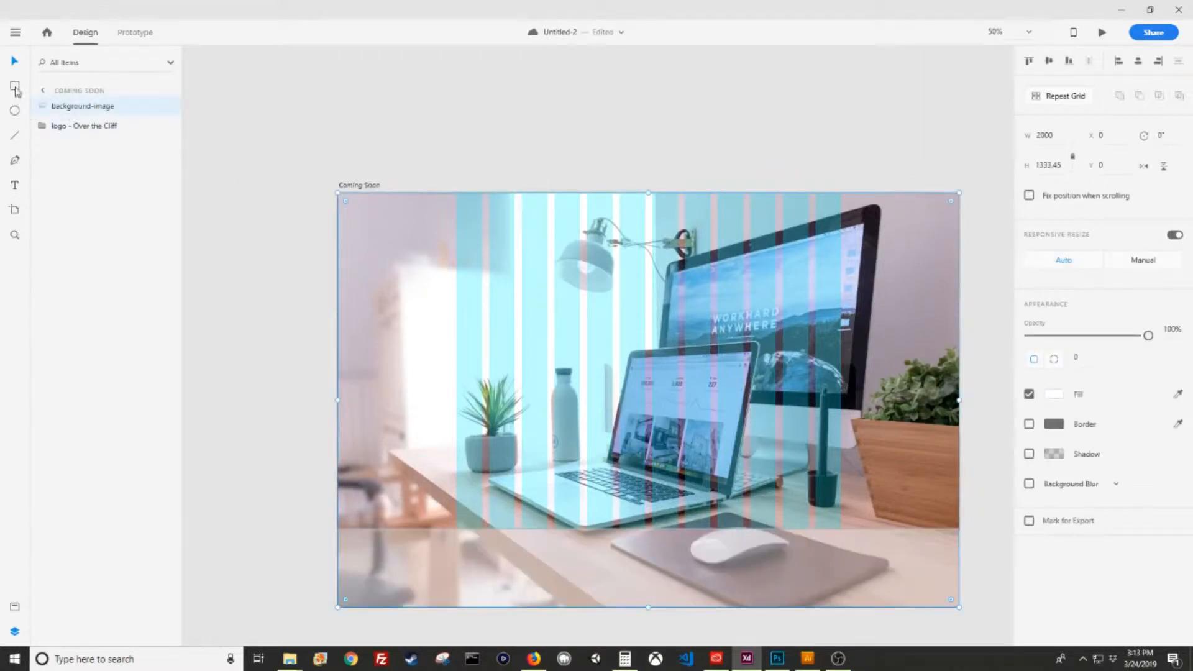
key("r")
left_click_drag(363, 193, 513, 288)
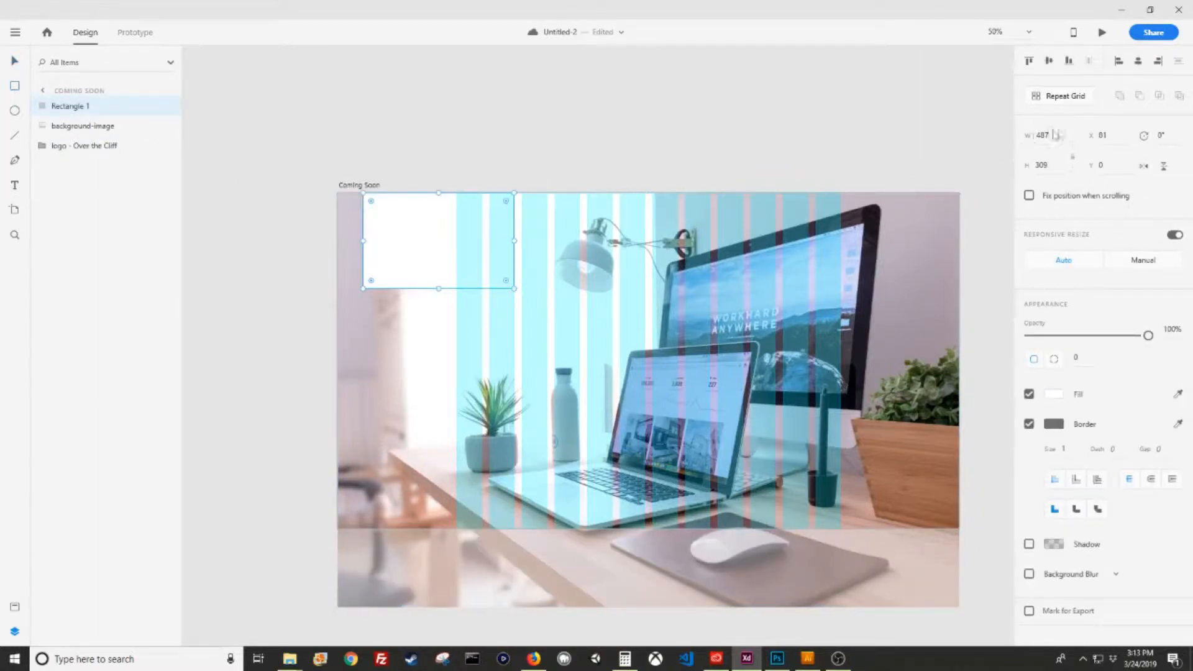
left_click(1056, 135)
type("2000")
key("Tab")
type("100")
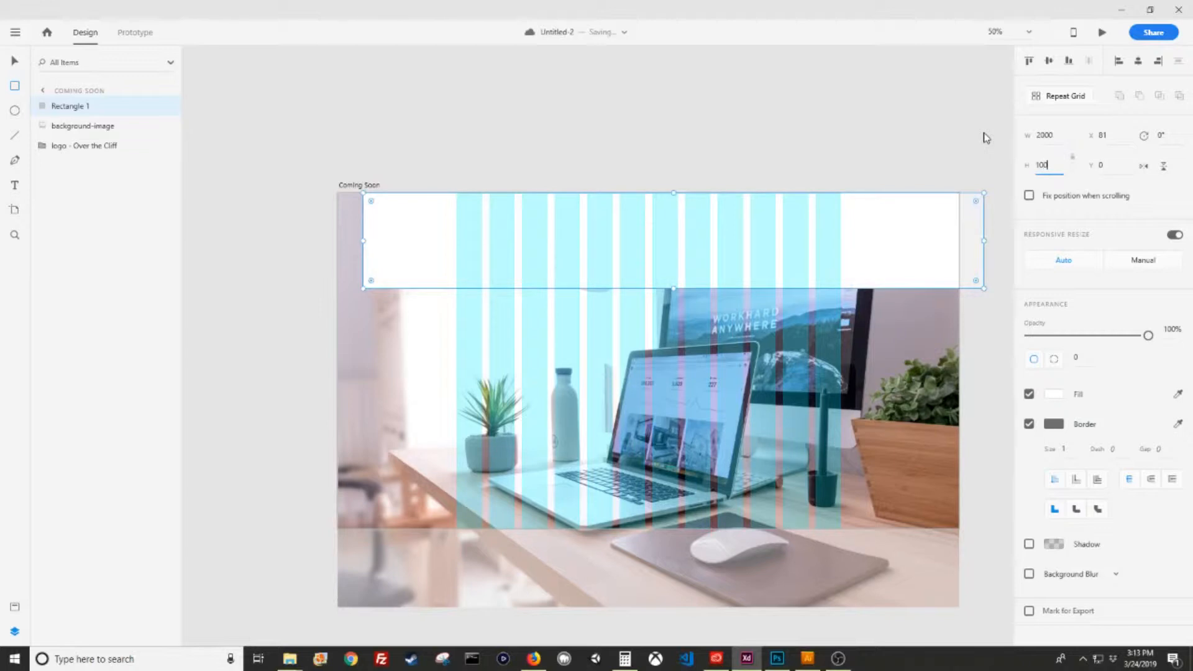
key("Tab")
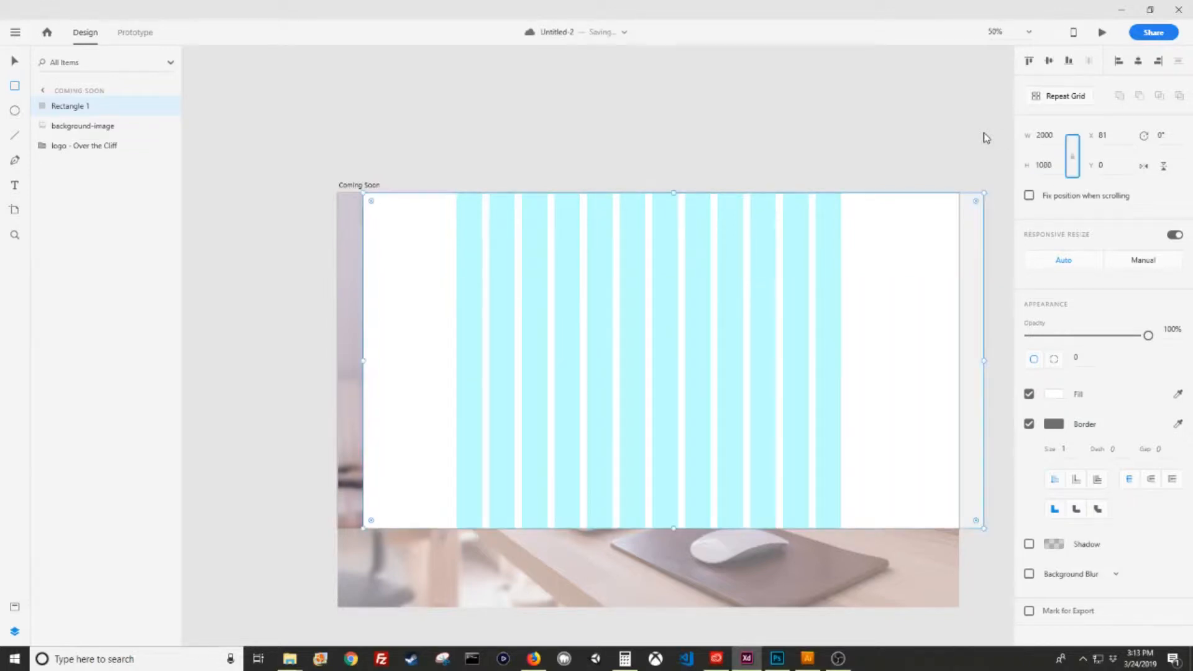
key("Tab")
type("0")
key("Tab")
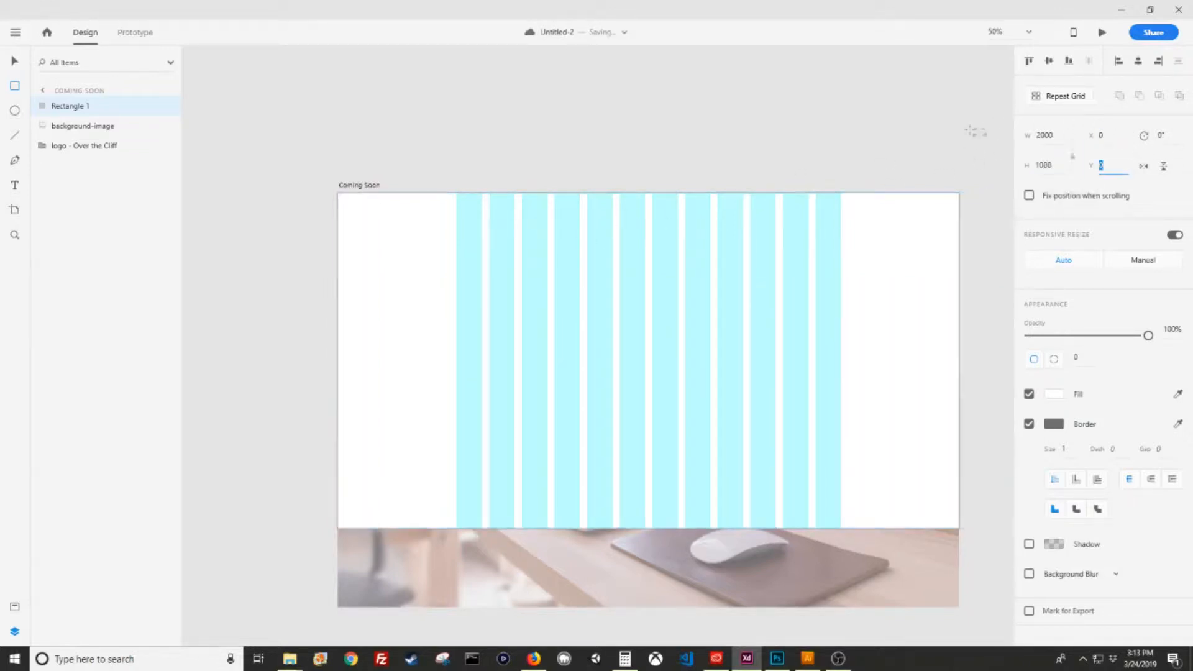
Rename the rectangle's layer as "mask area" and use it to mask the background image with shape
double_click(68, 106)
type("mainima")
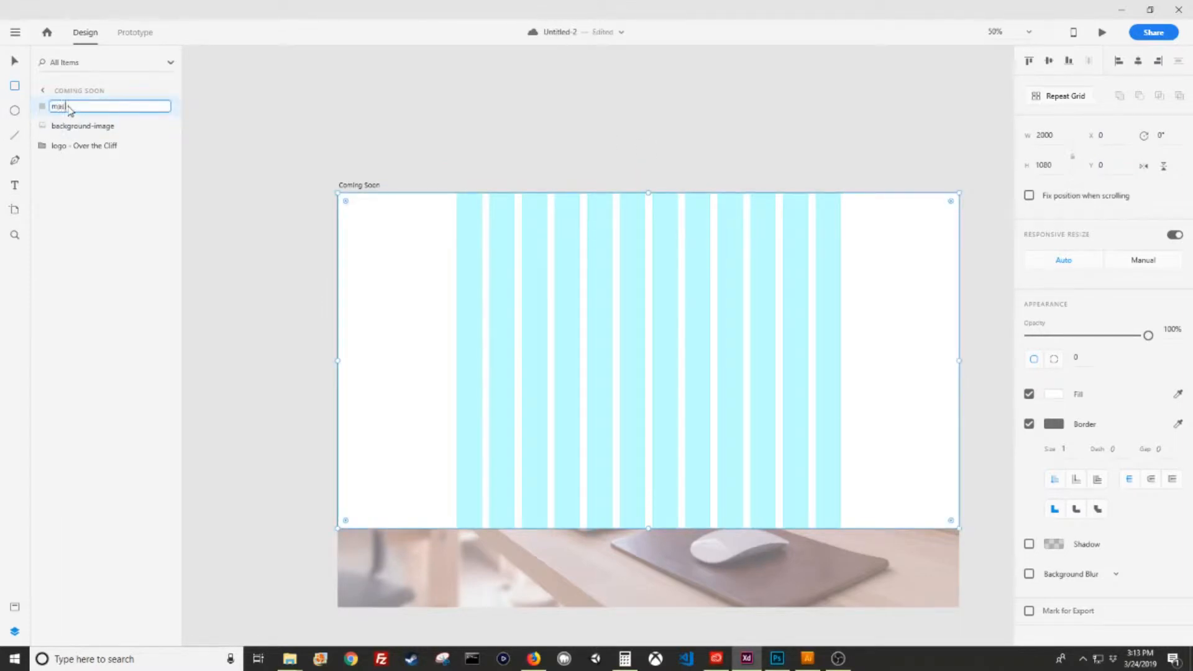
type("ges")
key("Return")
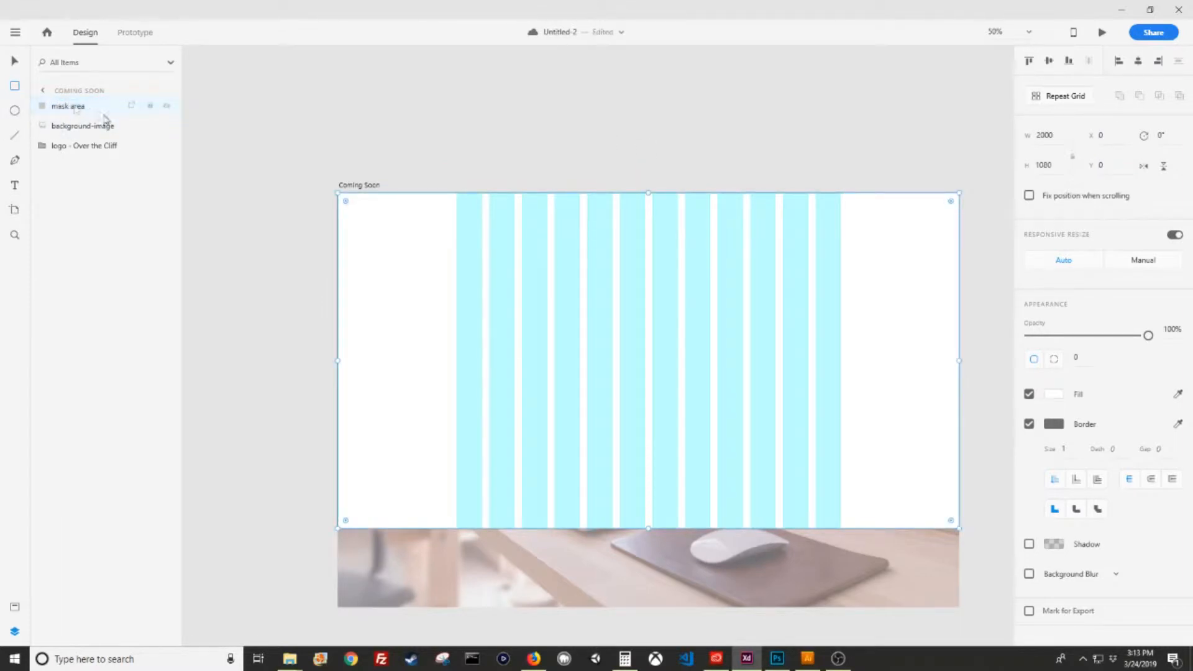
left_click(102, 127, "shift")
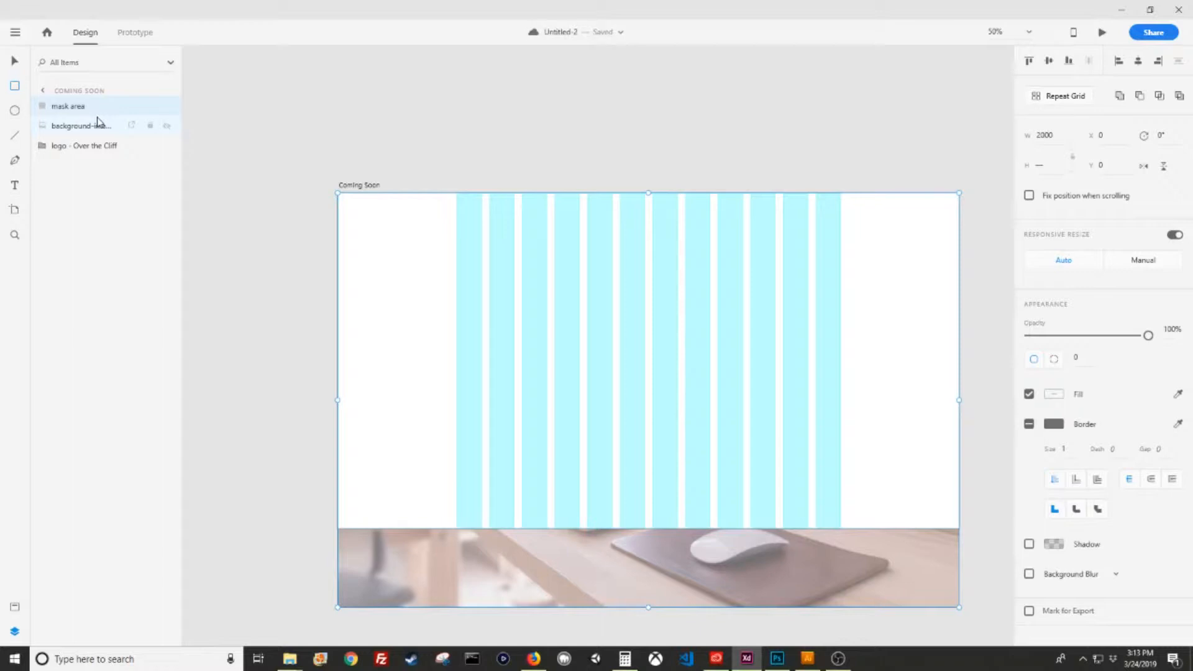
key("ctrl+shift+m")
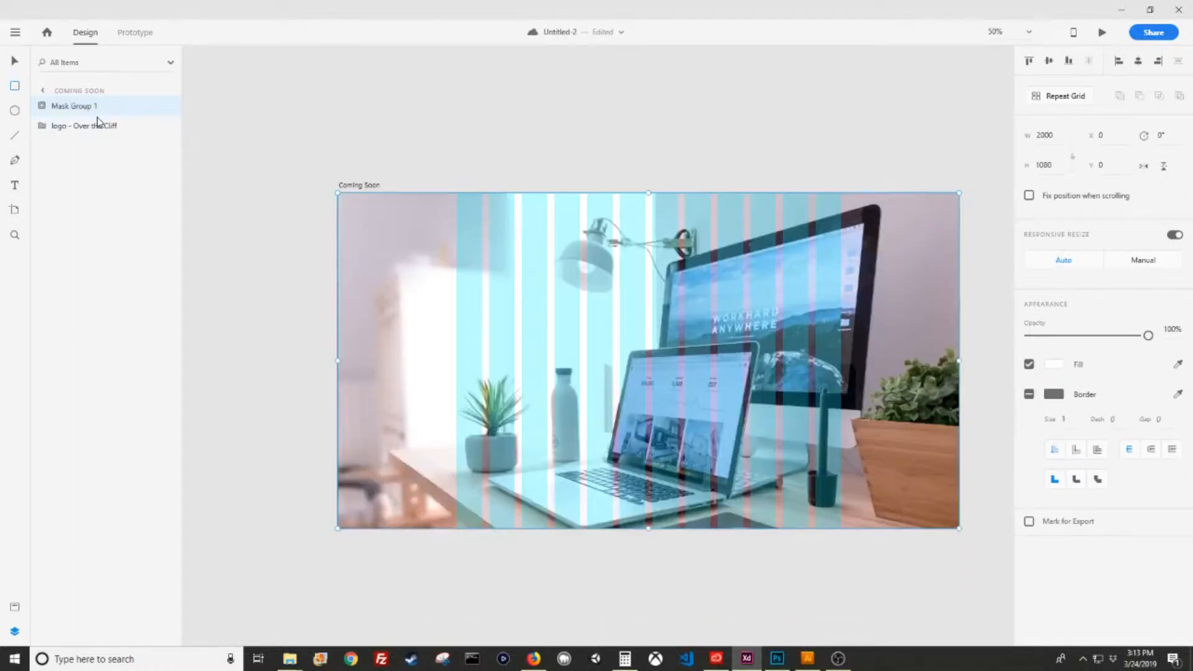
Rename the mask group as "background image"
double_click(86, 107)
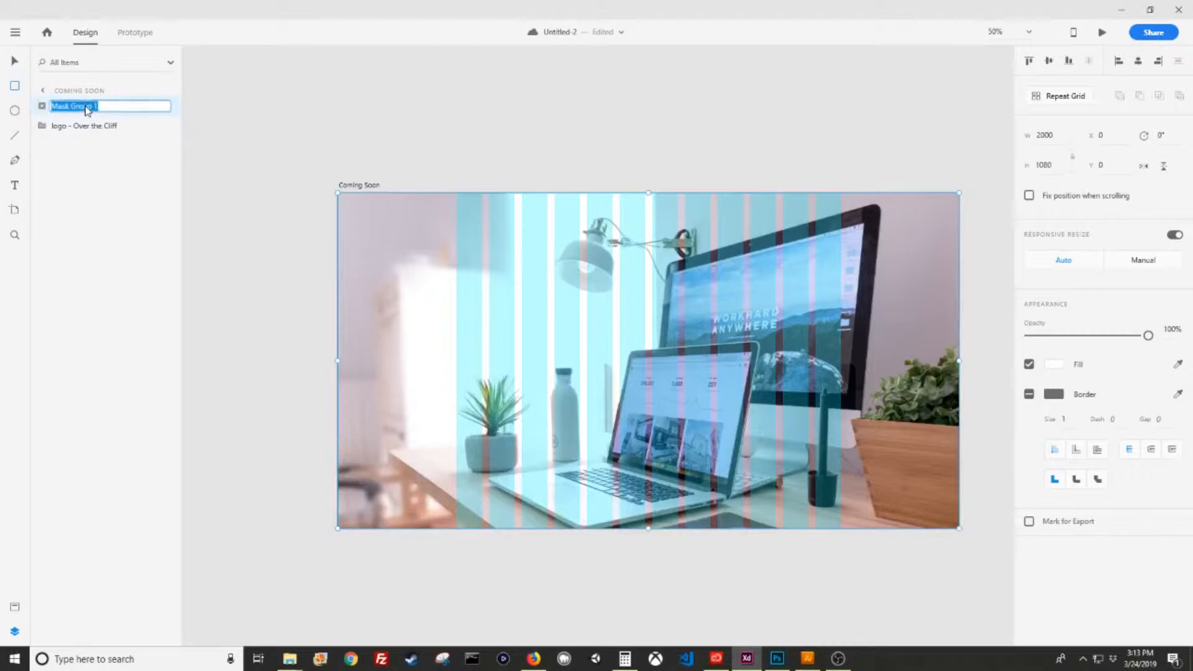
type("background image")
key("Return")
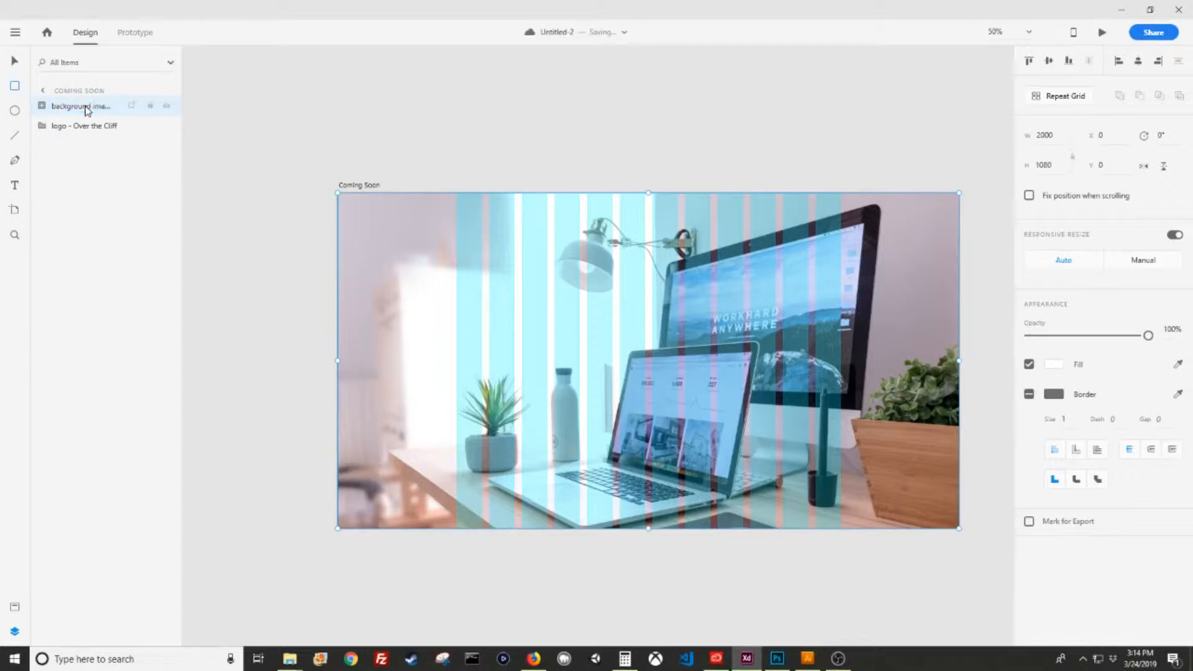
Duplicate the masked background image, then ungroup one copy and delete its photo so only the mask area rectangle remains
key("ctrl+d")
key("ctrl+shift+g")
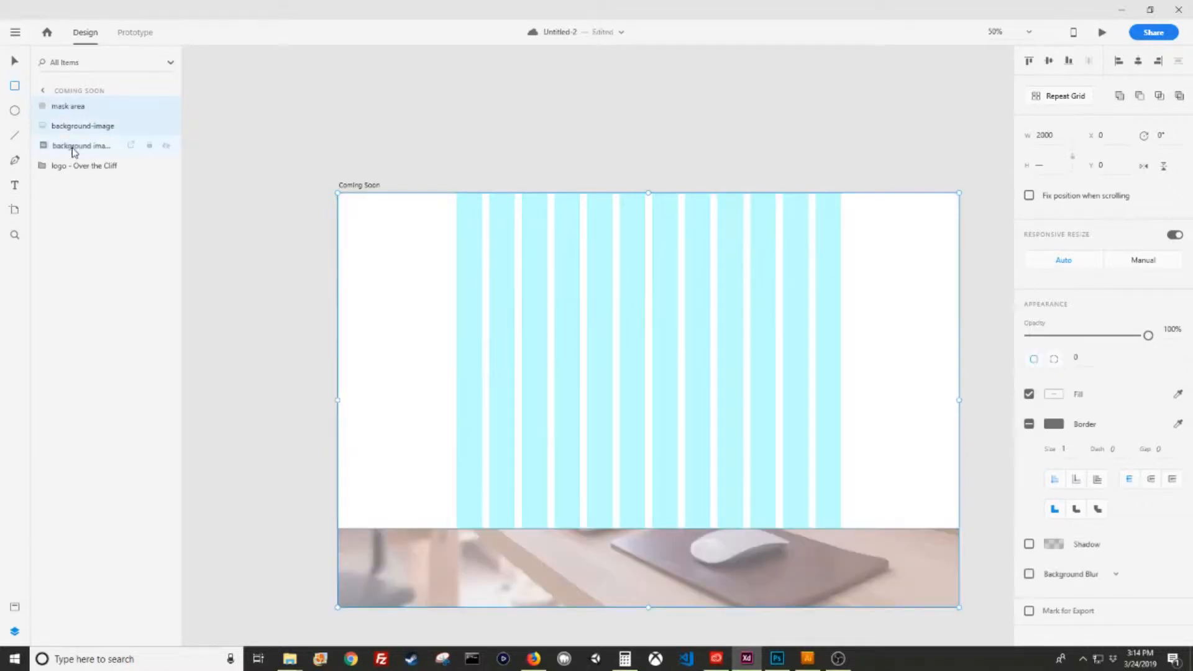
left_click(74, 148)
left_click(76, 127)
right_click(77, 128)
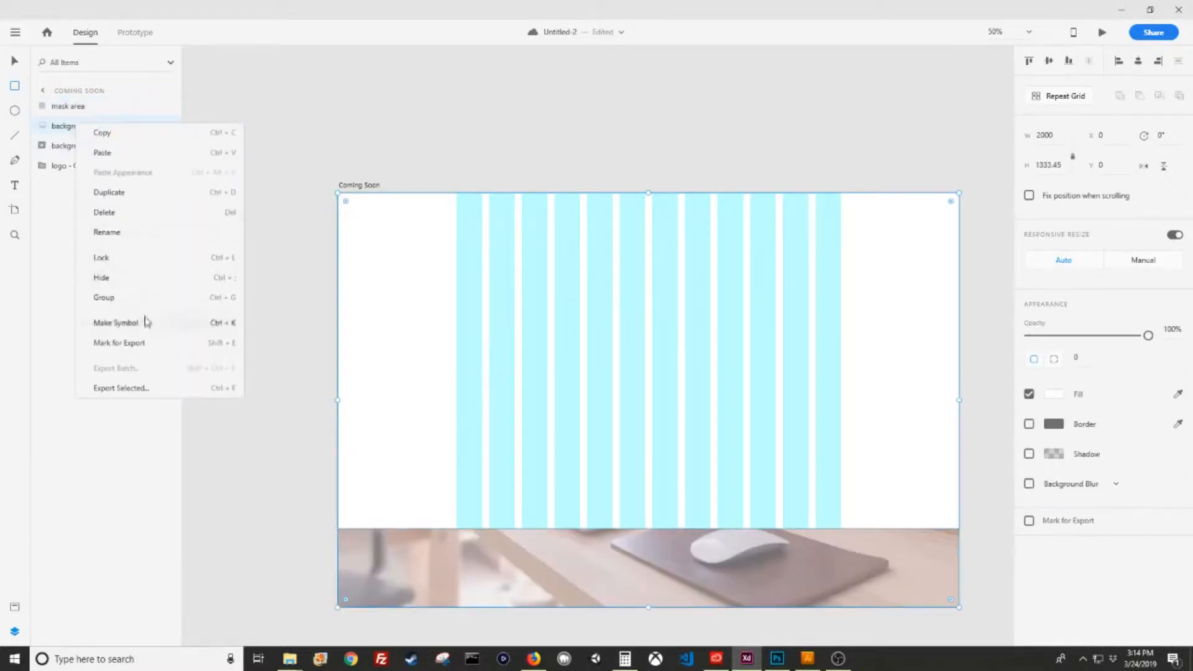
left_click(153, 218)
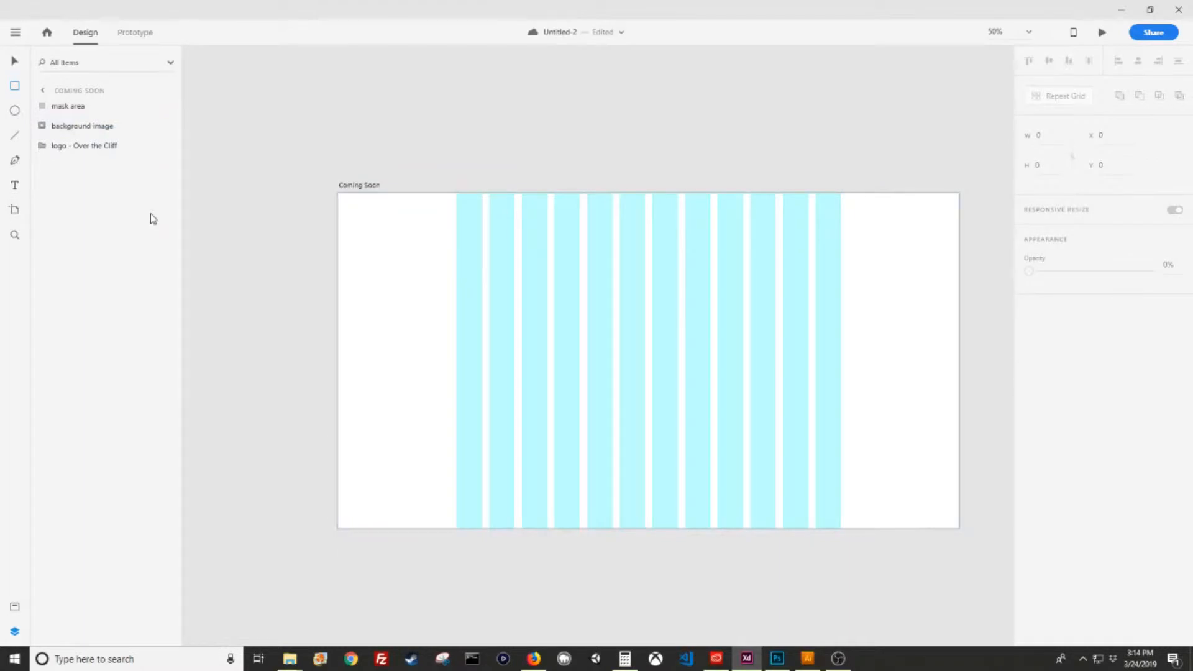
Rename the ungrouped mask area rectangle as "Overlay"
left_click(68, 108)
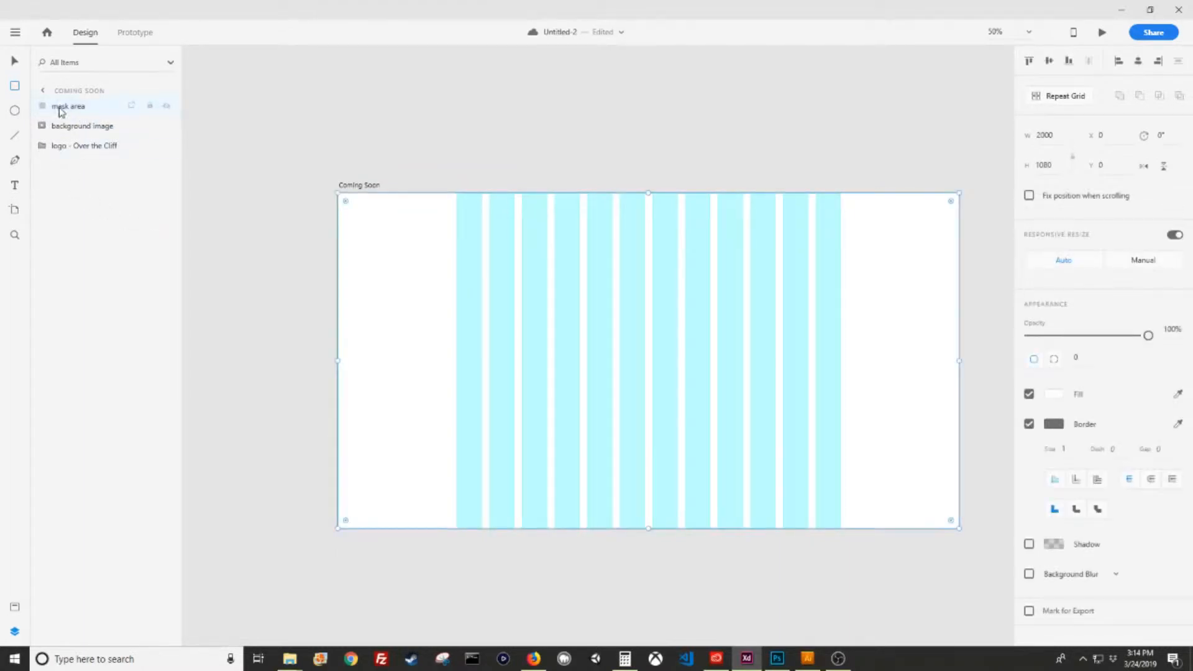
double_click(77, 111)
type("Ov")
key("Return")
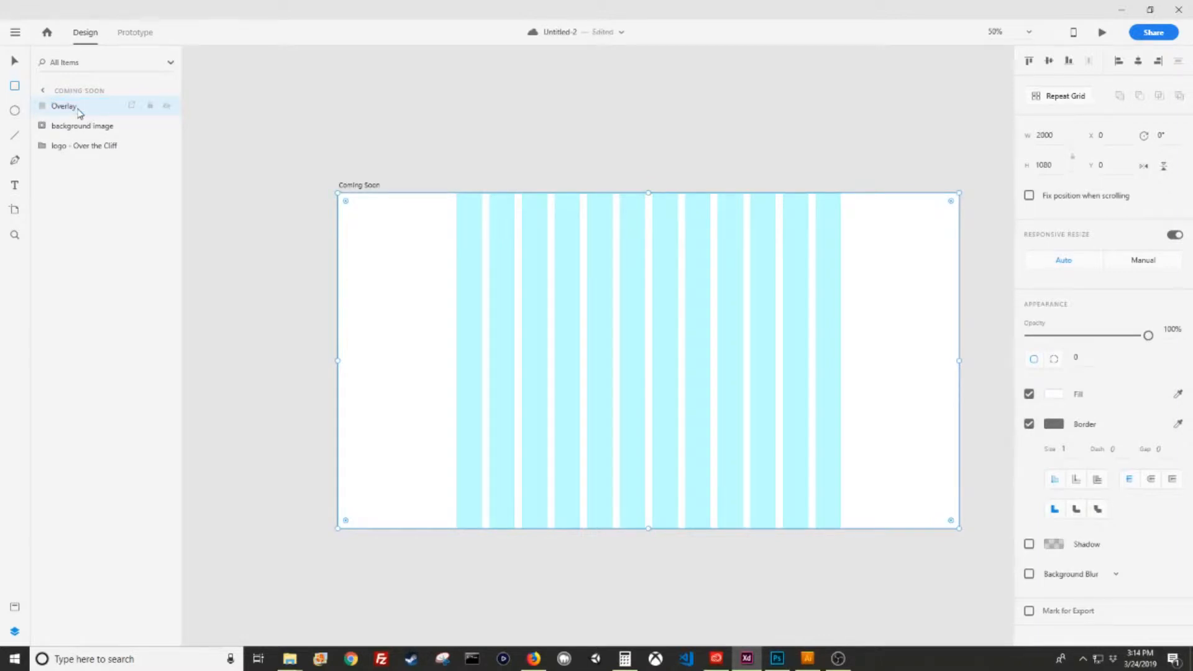
Remove the overlay rectangle's border and fill it with black
left_click(1029, 424)
left_click(1050, 399)
left_click_drag(929, 417, 797, 534)
left_click(1143, 370)
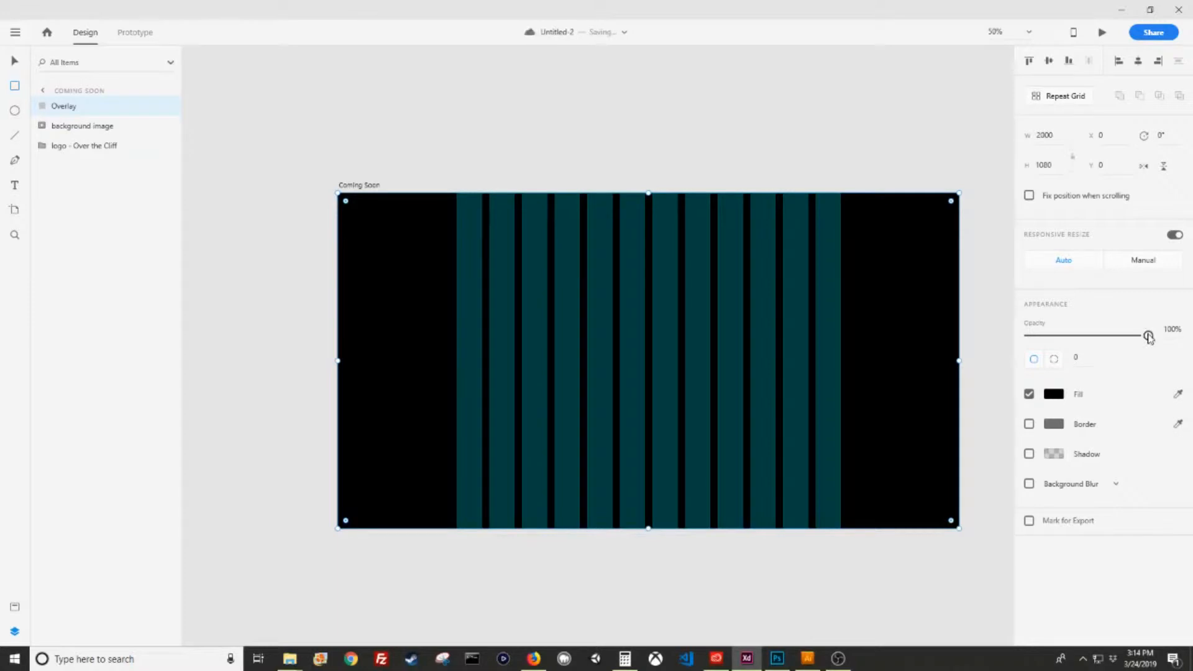
Set the black overlay's opacity to 80%
left_click_drag(1173, 330, 1156, 331)
type("80")
key("Return")
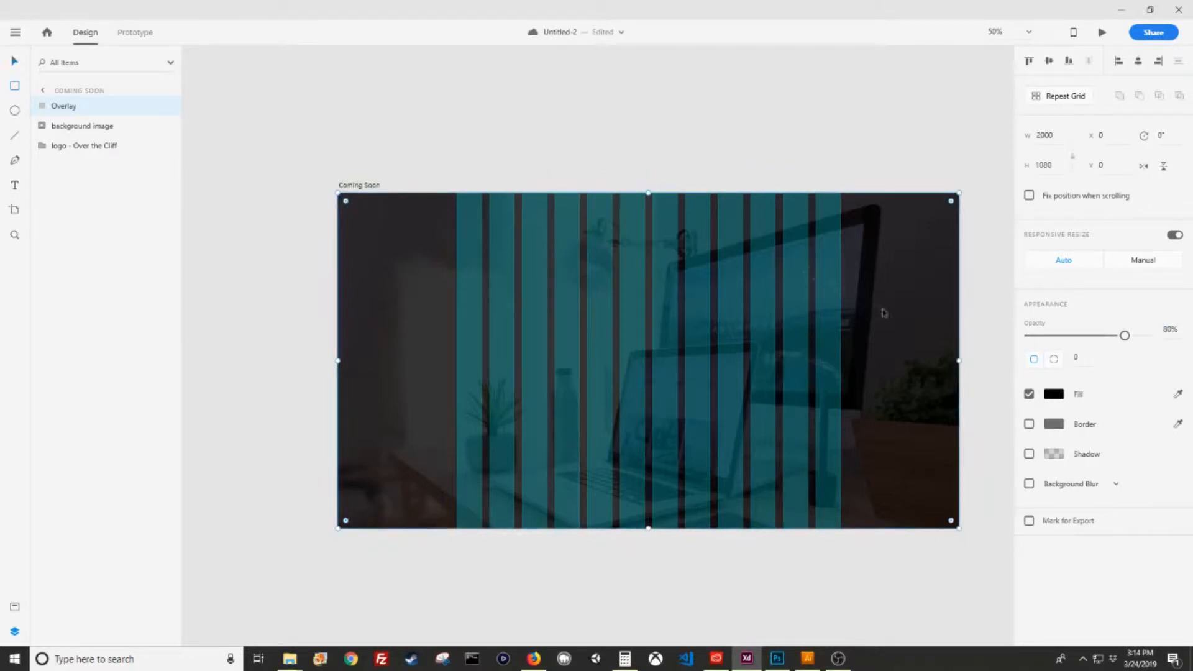
key("ctrl+shift+apostrophe")
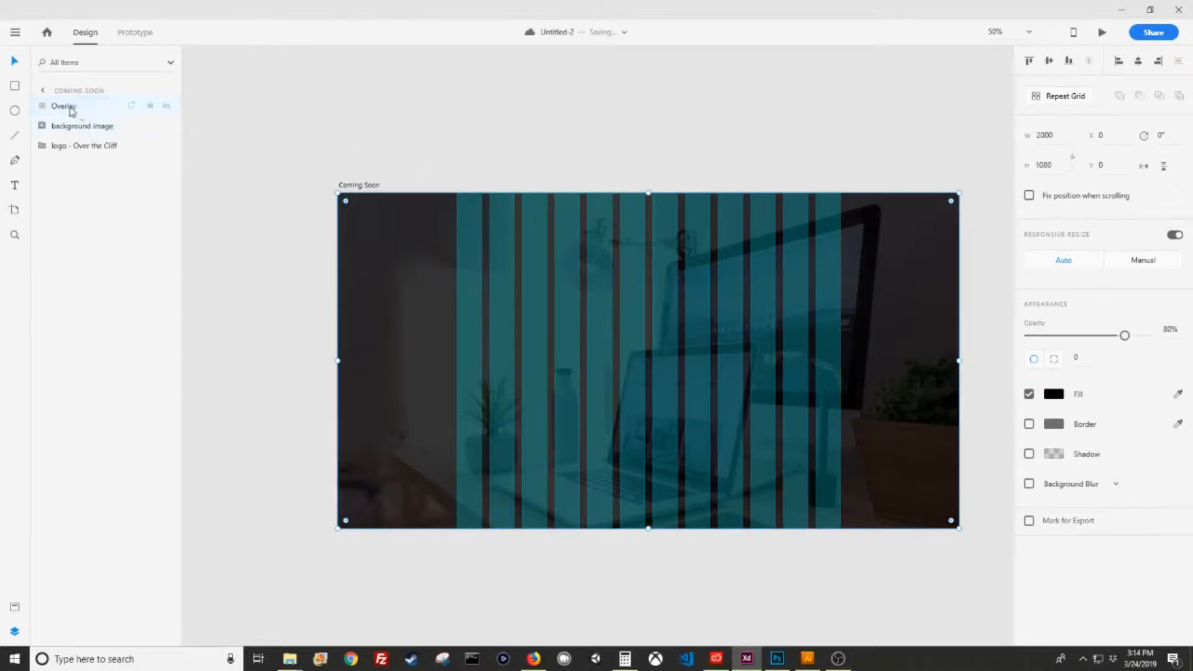
Rename the overlay layer as "Dark Overlay"
left_click(77, 131)
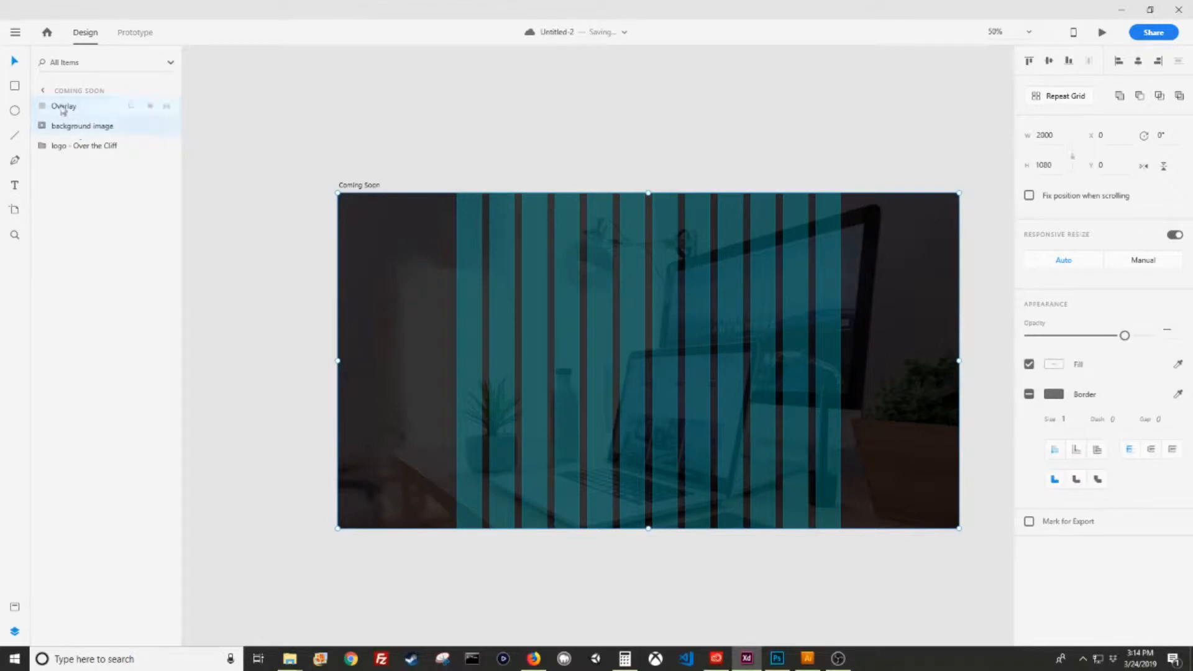
left_click(64, 108)
double_click(64, 108)
type("Dark Overlay")
key("Return")
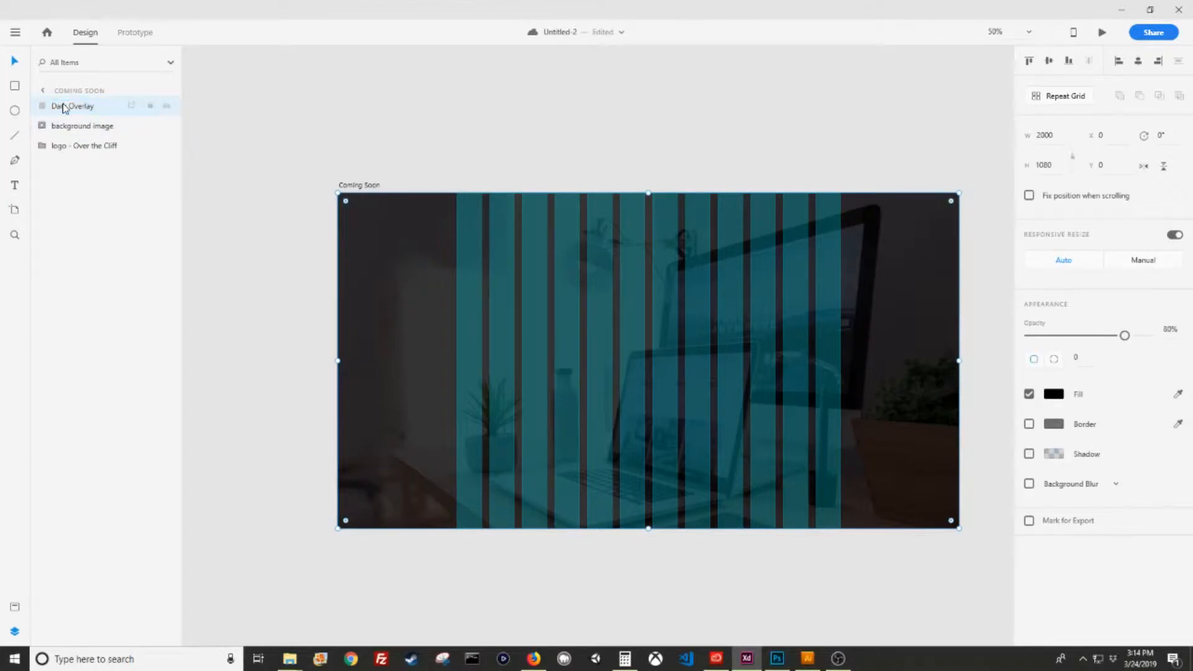
Group the dark overlay with the background image as "background" and place the group beneath the logo in the layer order
left_click(82, 126, "shift")
key("ctrl+g")
double_click(65, 107)
type("background")
key("Return")
left_click_drag(66, 108, 98, 213)
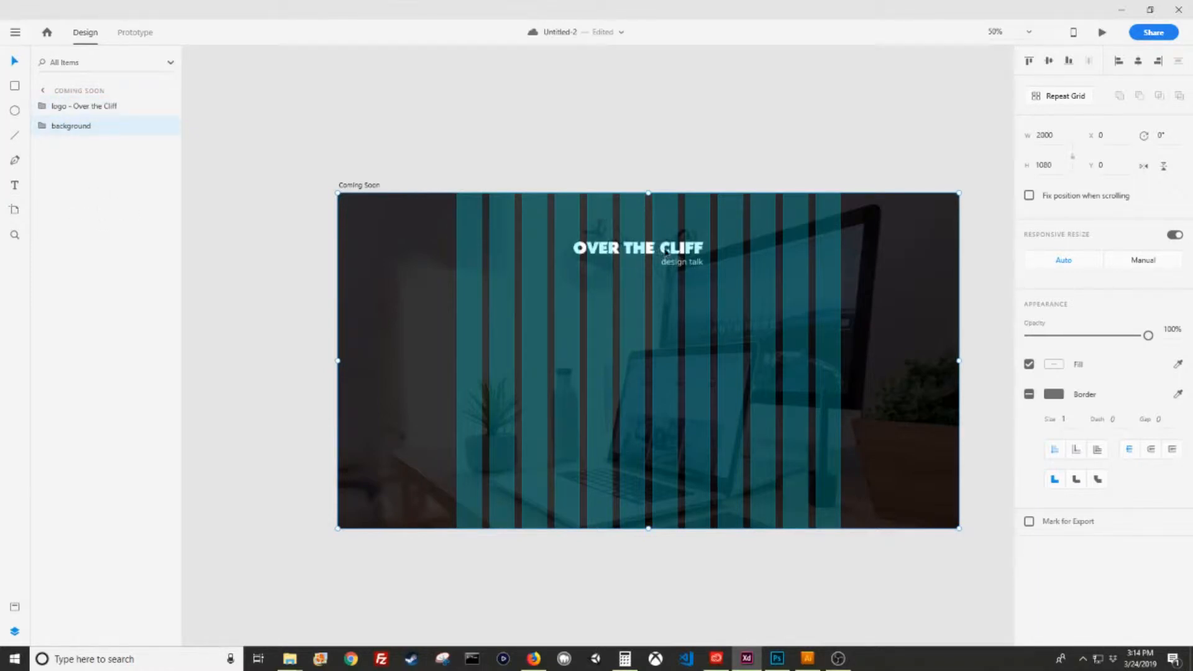
Lock the background group
left_click(55, 106)
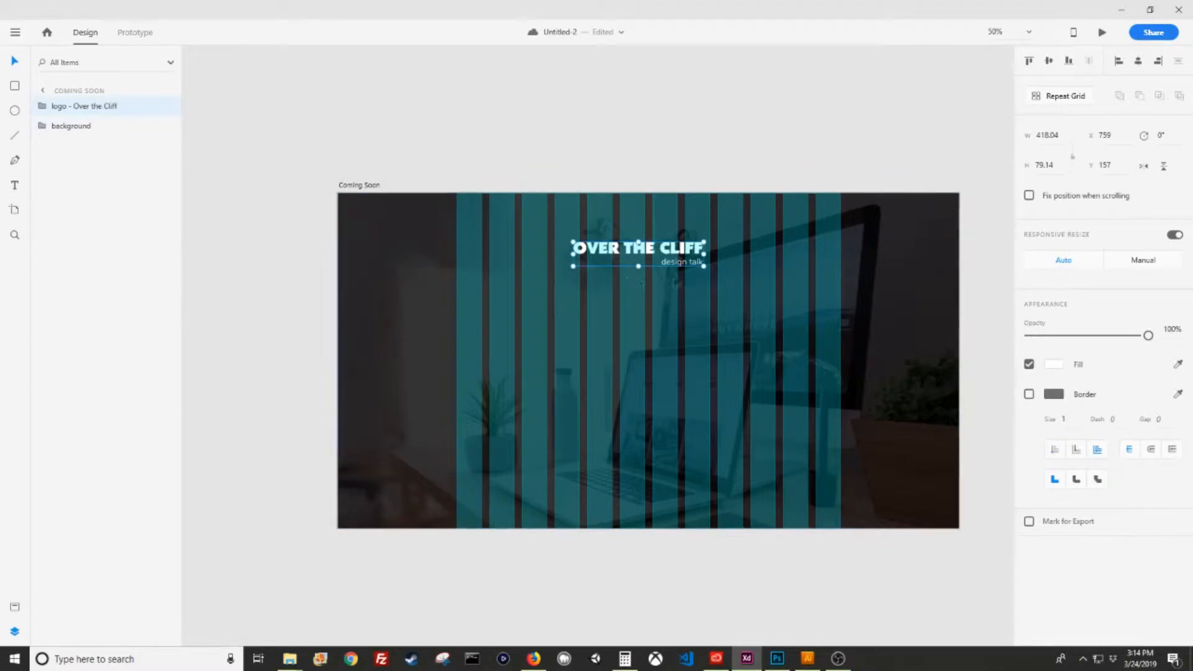
left_click(144, 129)
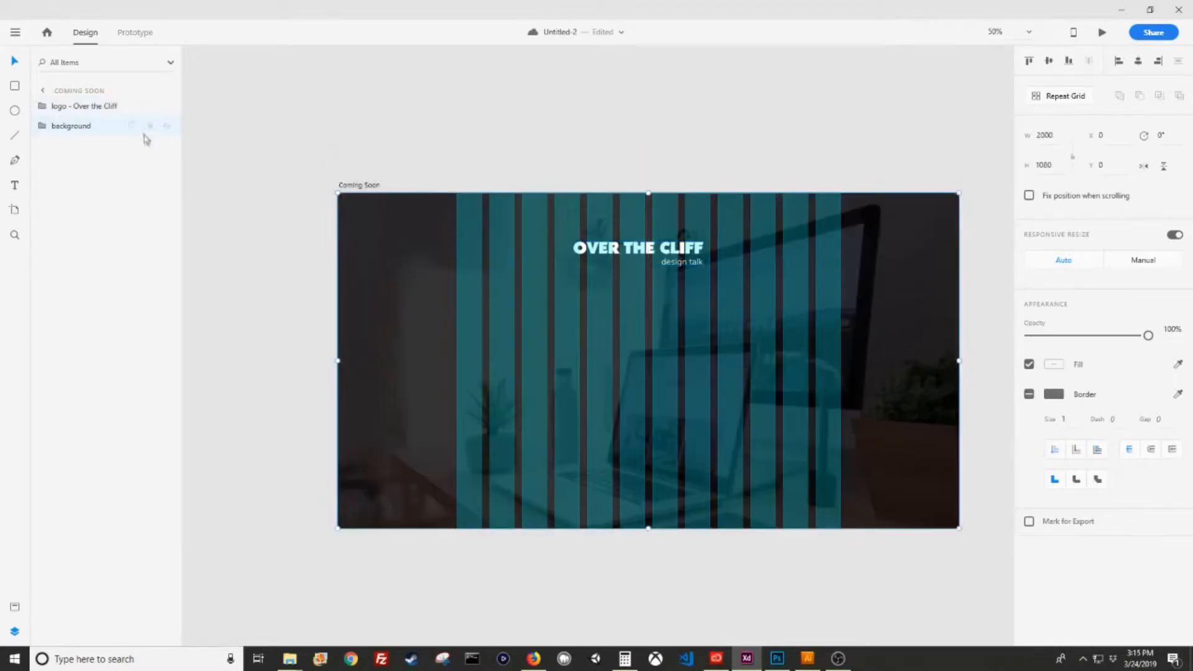
left_click(150, 126)
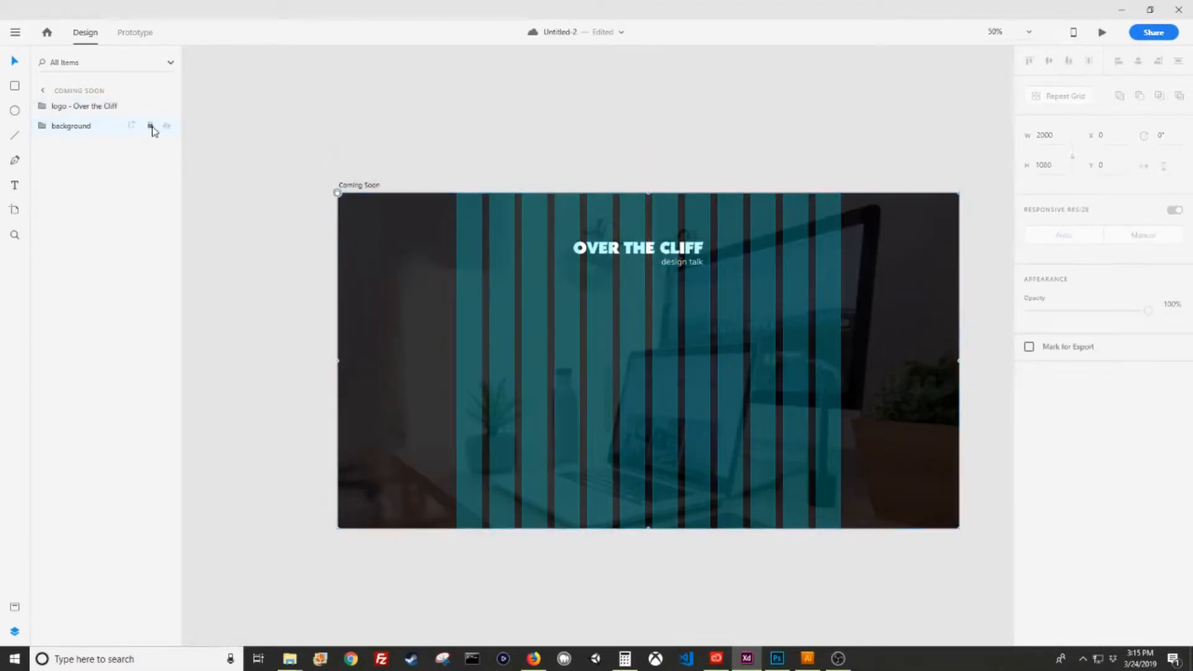
Move the Over the Cliff logo up to the artboard's upper edge, set its Y position to 100 and deselect it
left_click(68, 110)
left_click_drag(651, 249, 650, 200)
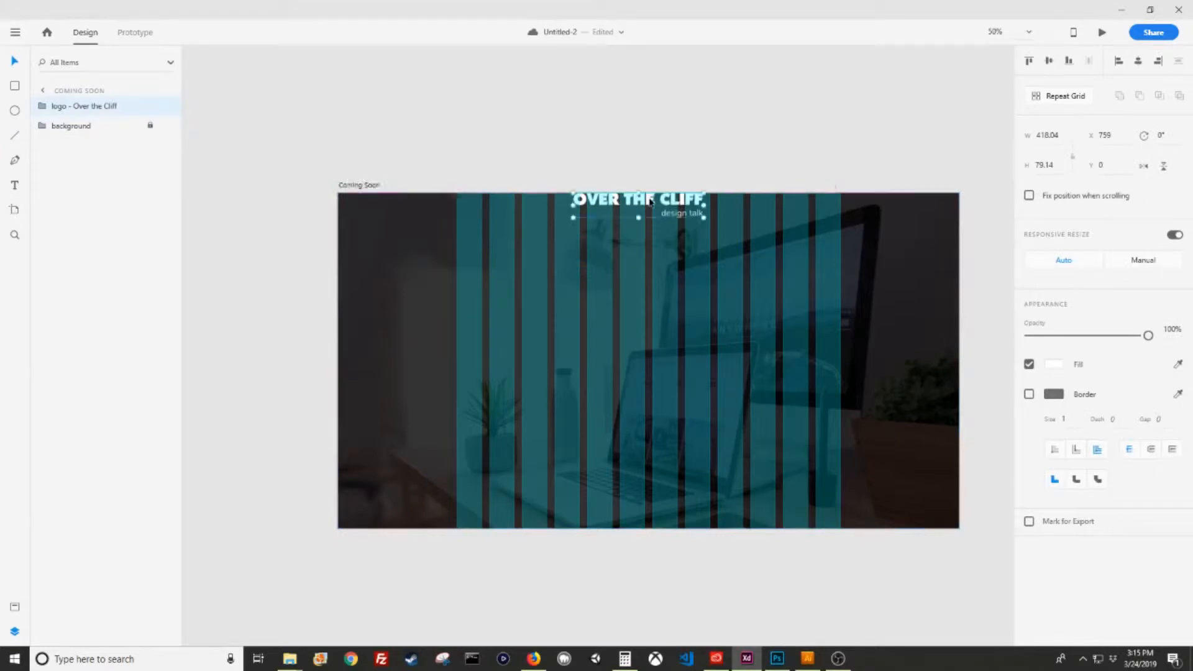
left_click(1109, 166)
type("100")
key("Return")
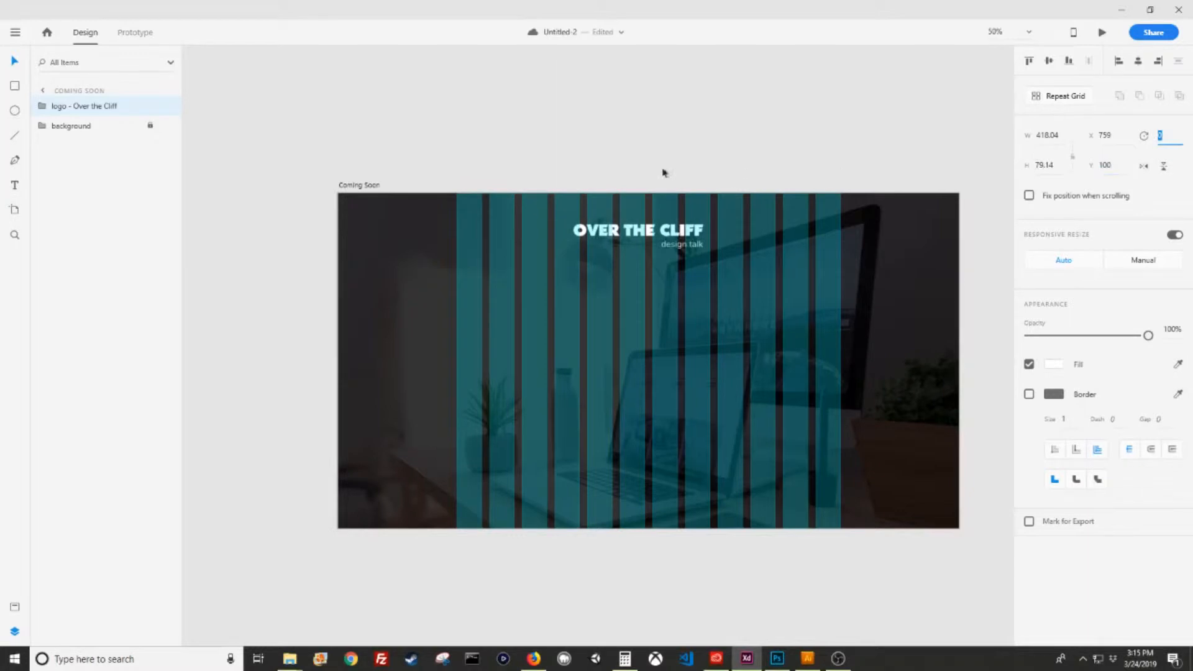
left_click(661, 171)
Create a text area about 1236 × 420 spanning the grid columns below the logo, in Montserrat at size 108
key("t")
left_click_drag(457, 264, 841, 394)
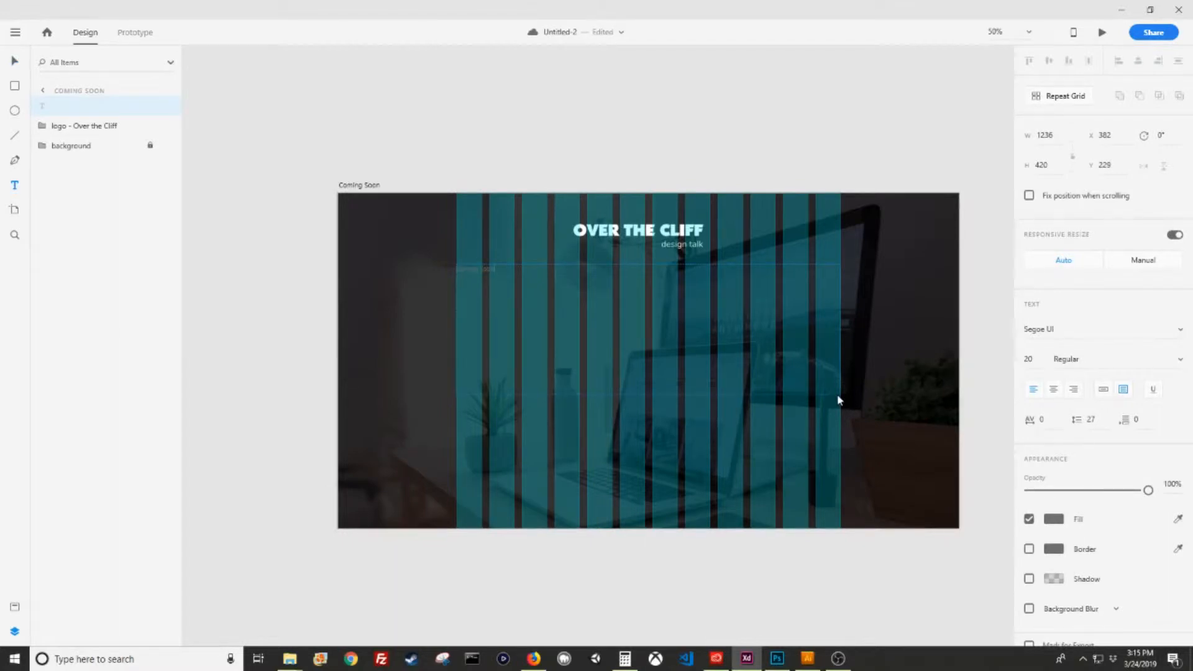
left_click(1055, 333)
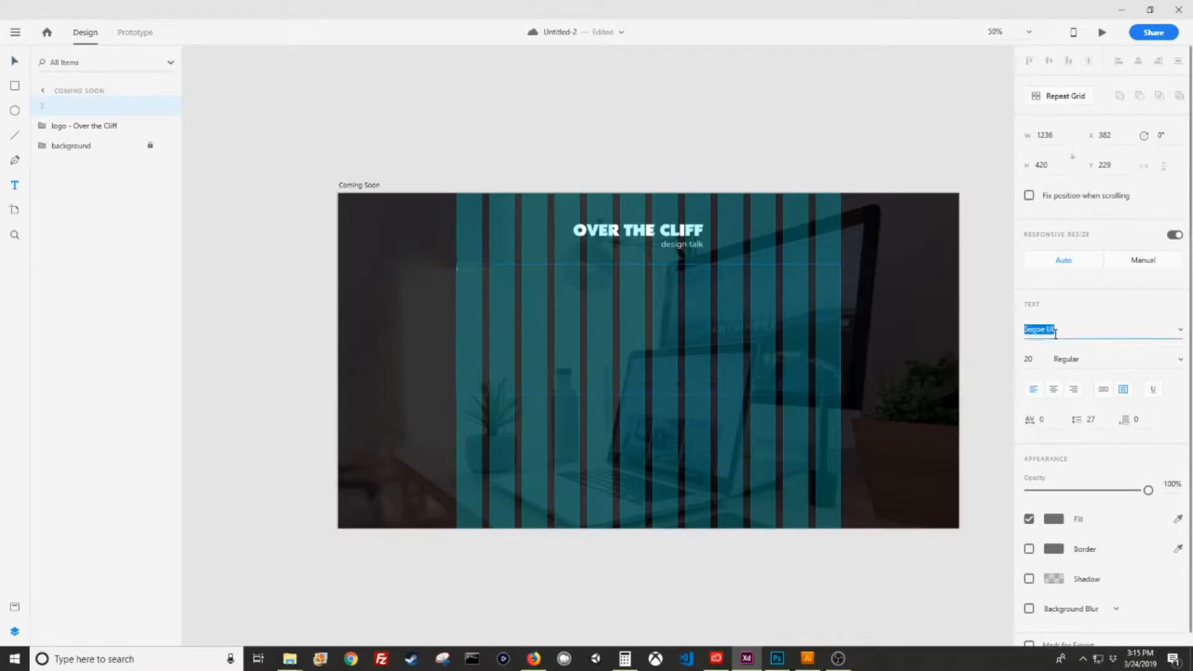
type("Montserrat")
key("Tab")
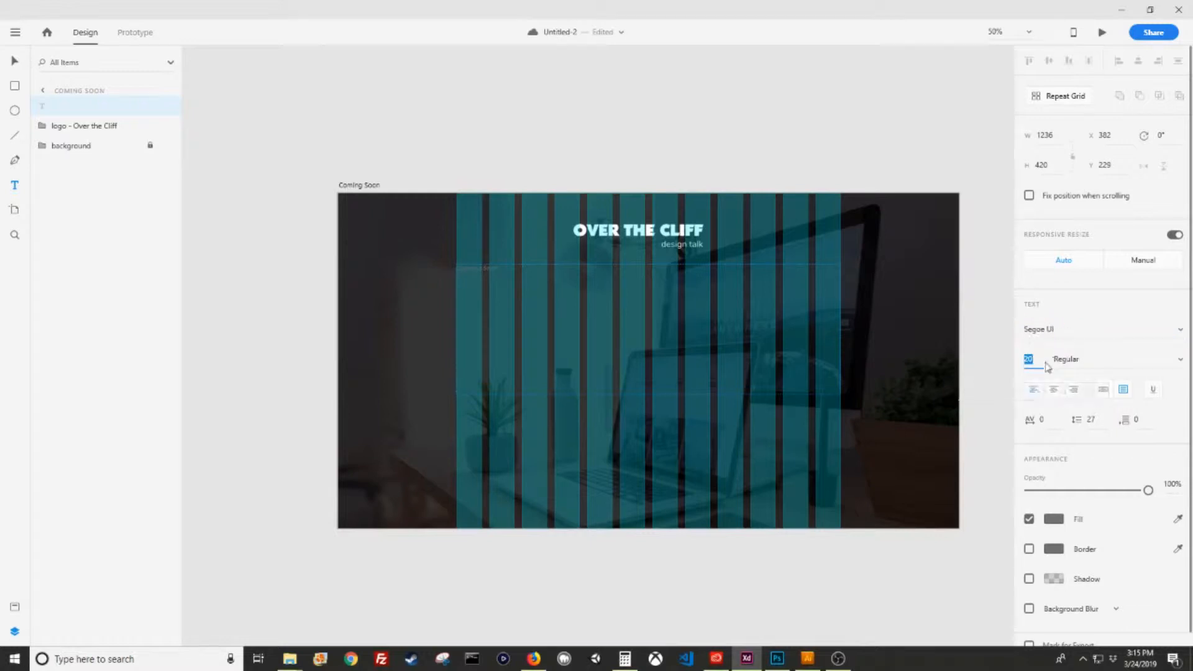
left_click(1104, 322)
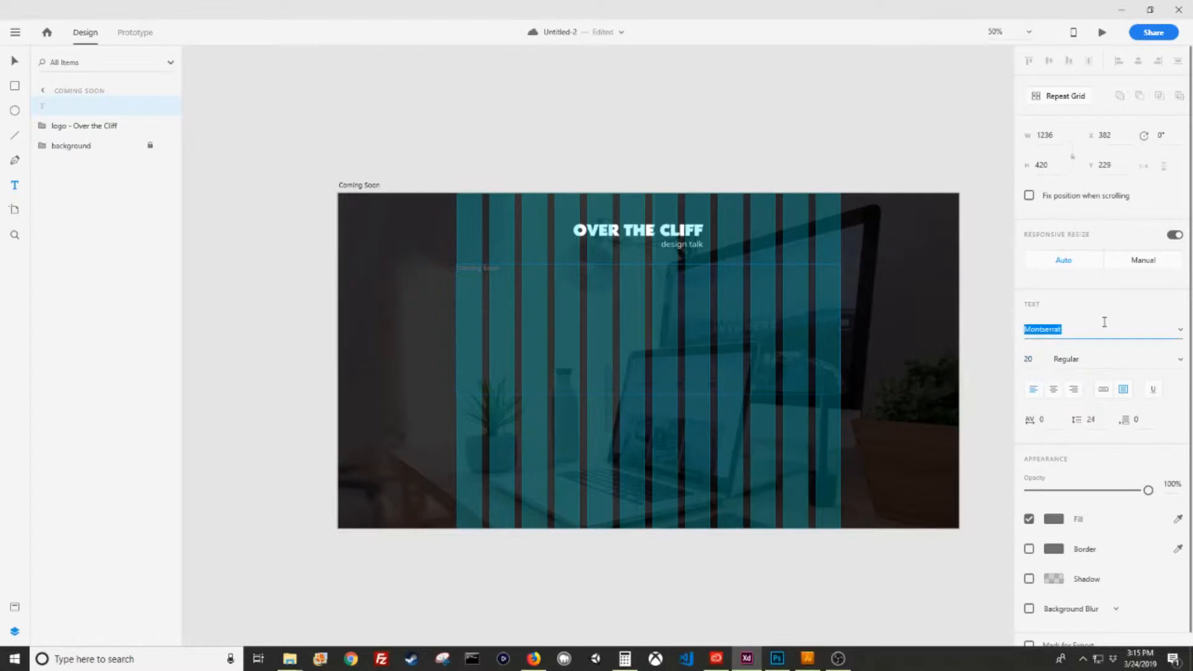
key("Tab")
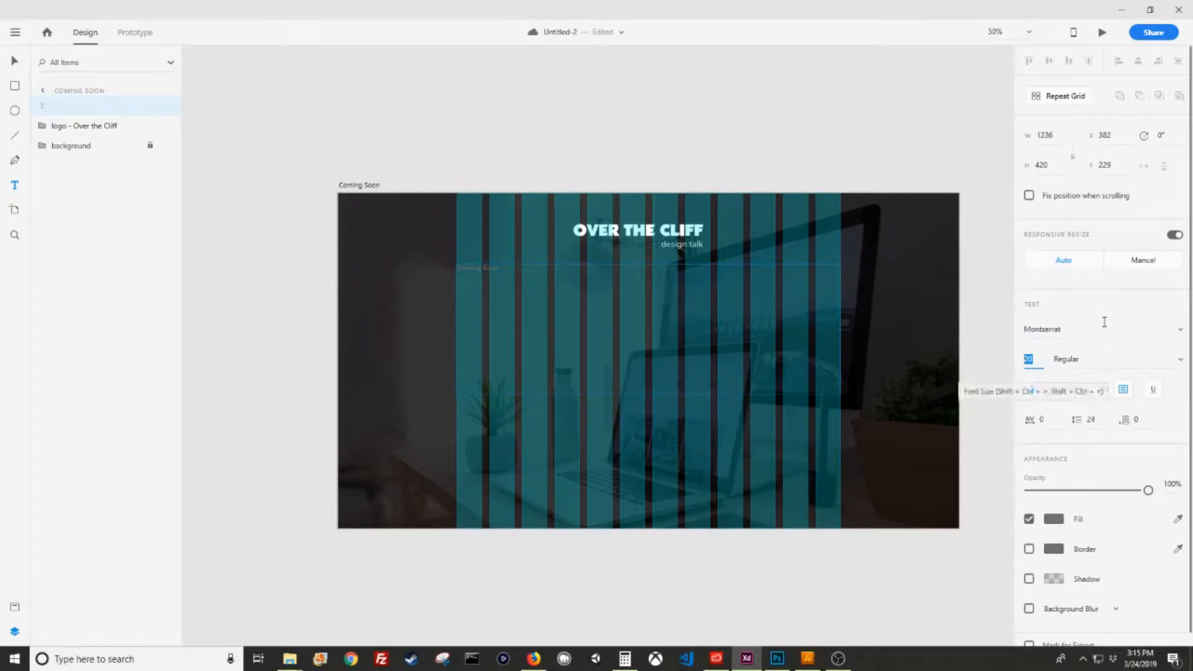
type("108")
key("Tab")
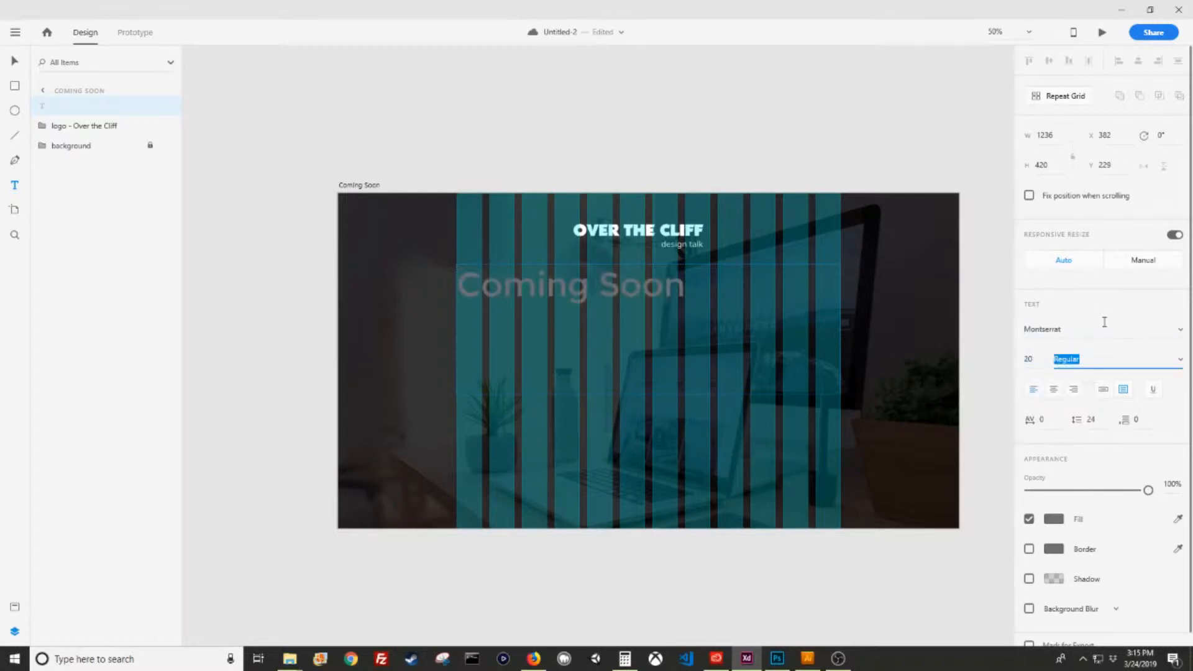
Set the heading's weight to Light and replace its text with "COMING SOON"
triple_click(629, 299)
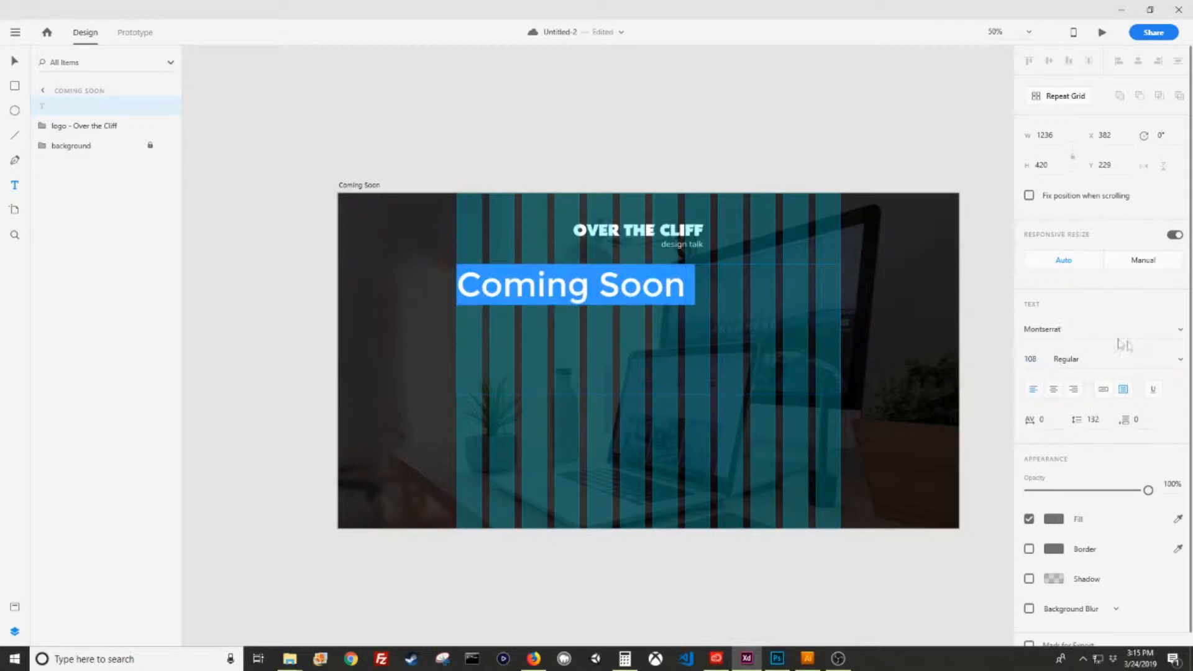
left_click(1180, 360)
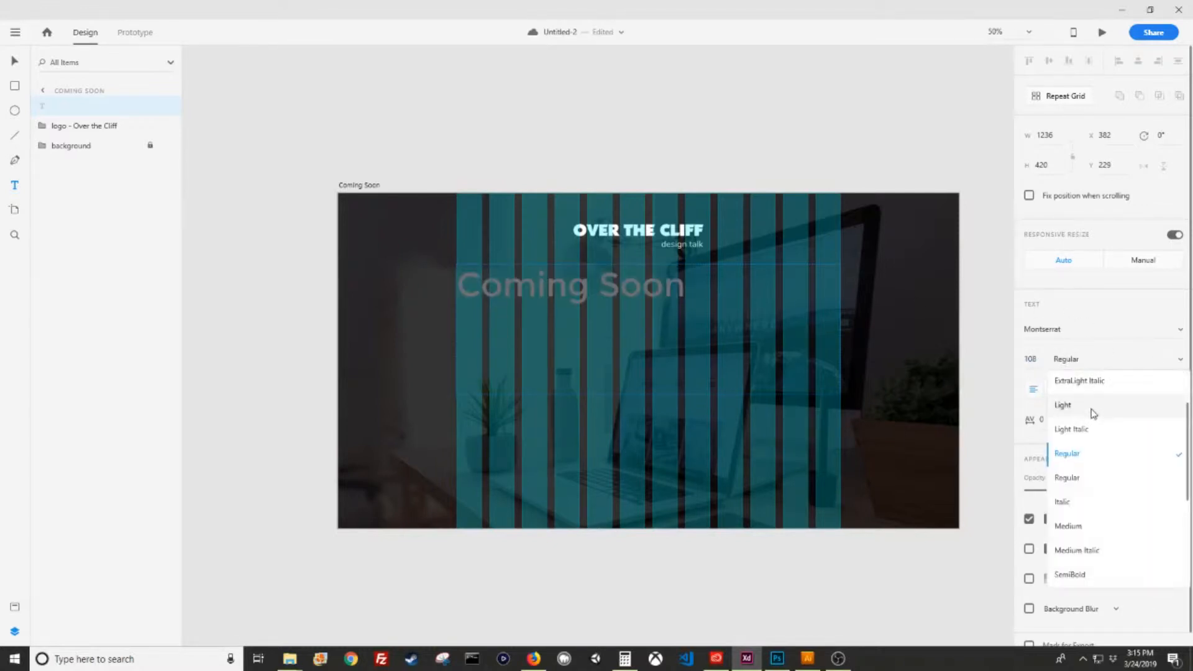
left_click(1063, 405)
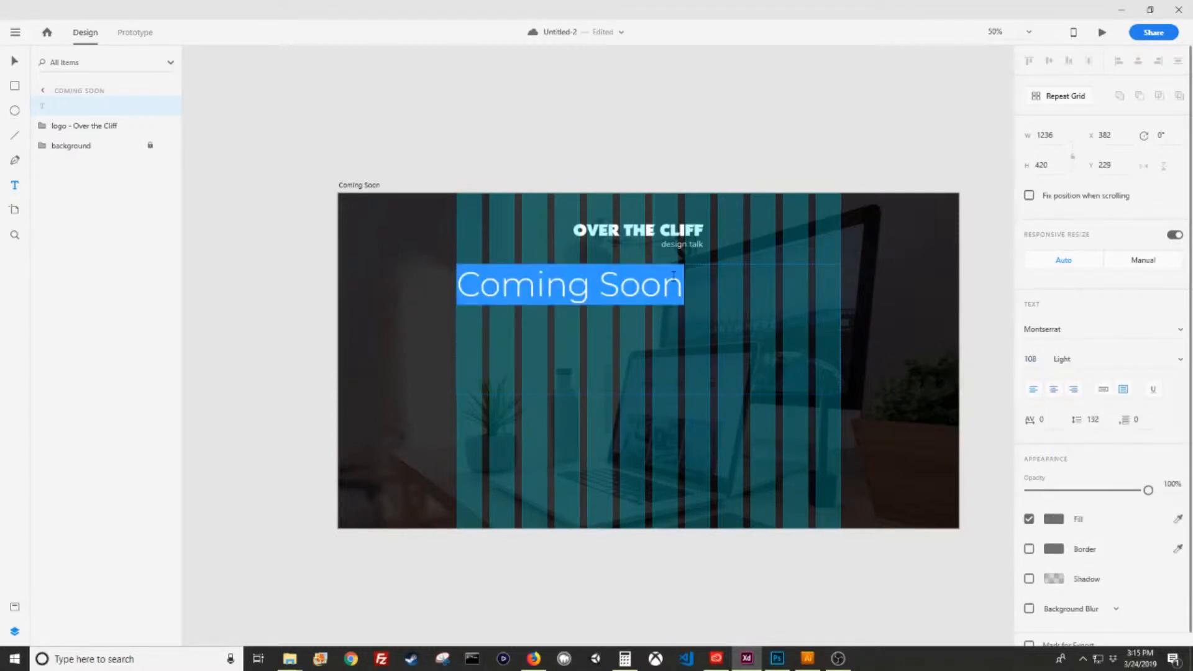
type("COMING SOON")
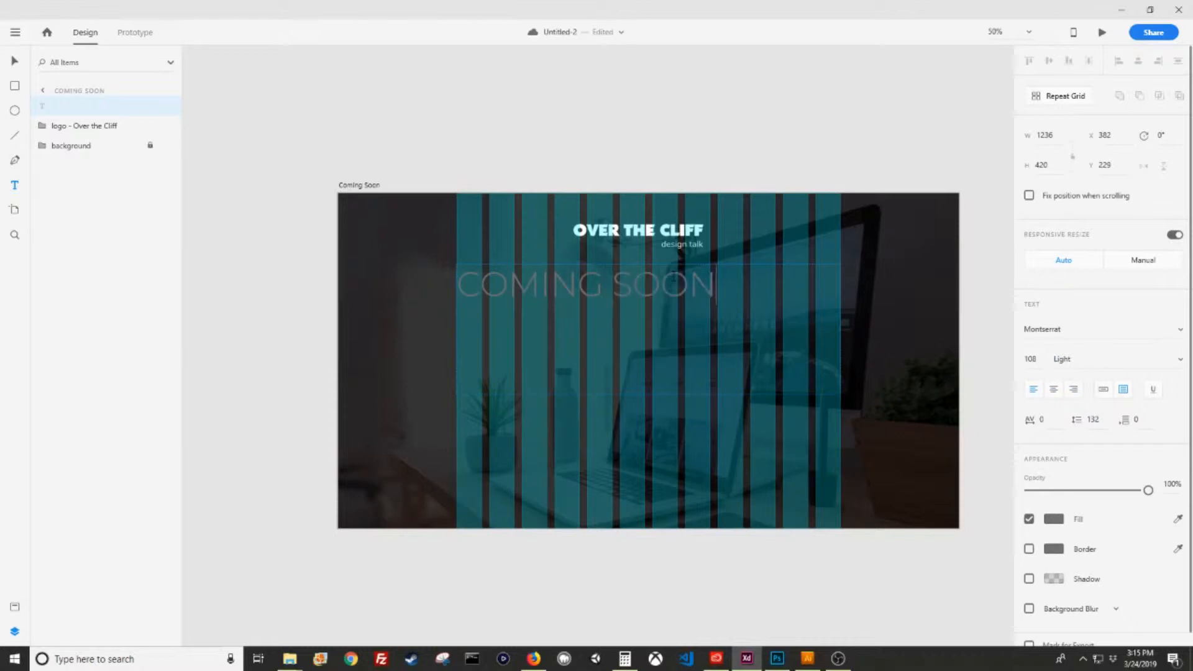
Center the COMING SOON text within its area and fill it with white (ffffff)
key("ctrl+a")
left_click(1054, 389)
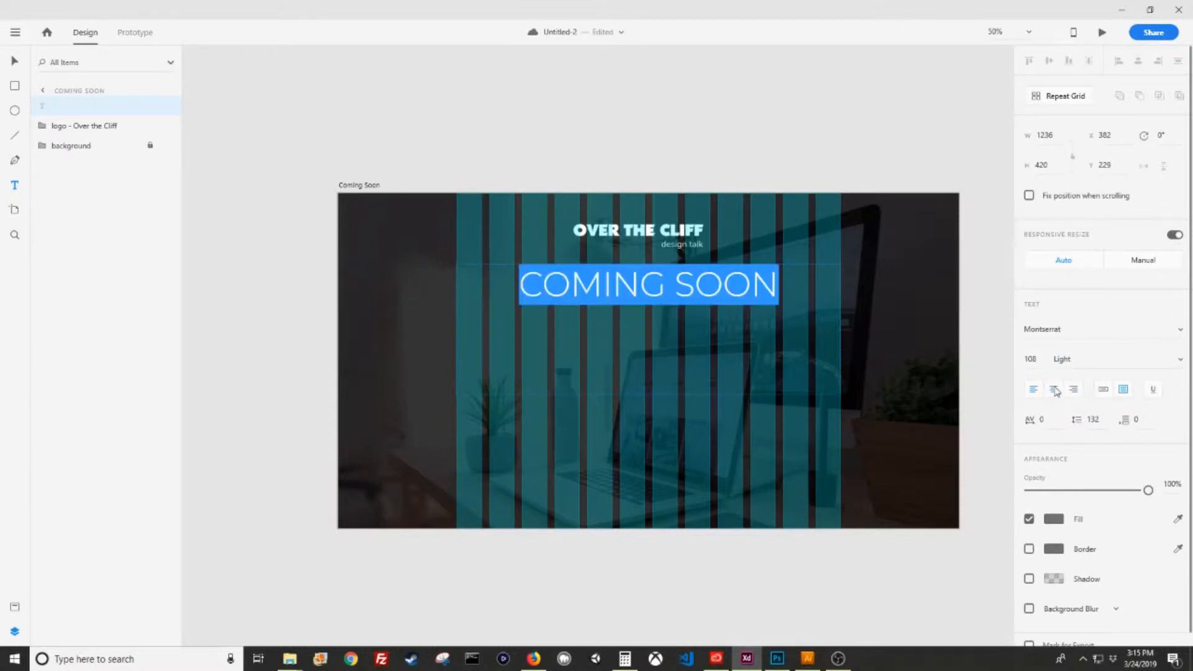
type("ffffff")
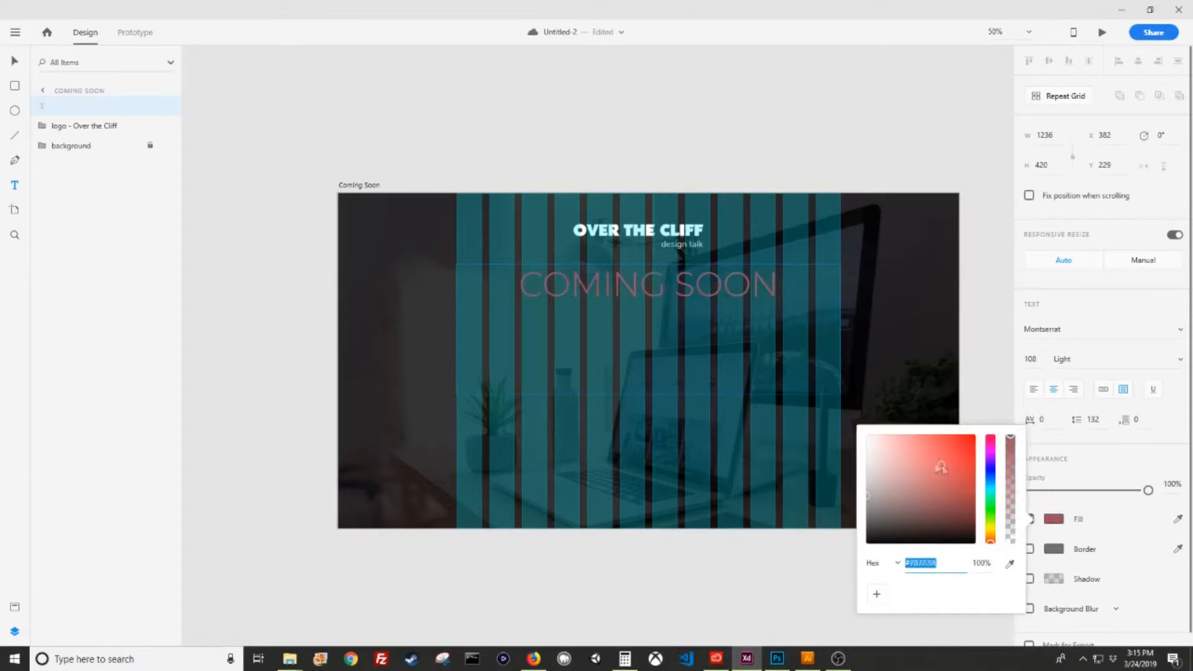
key("Return")
key("Escape")
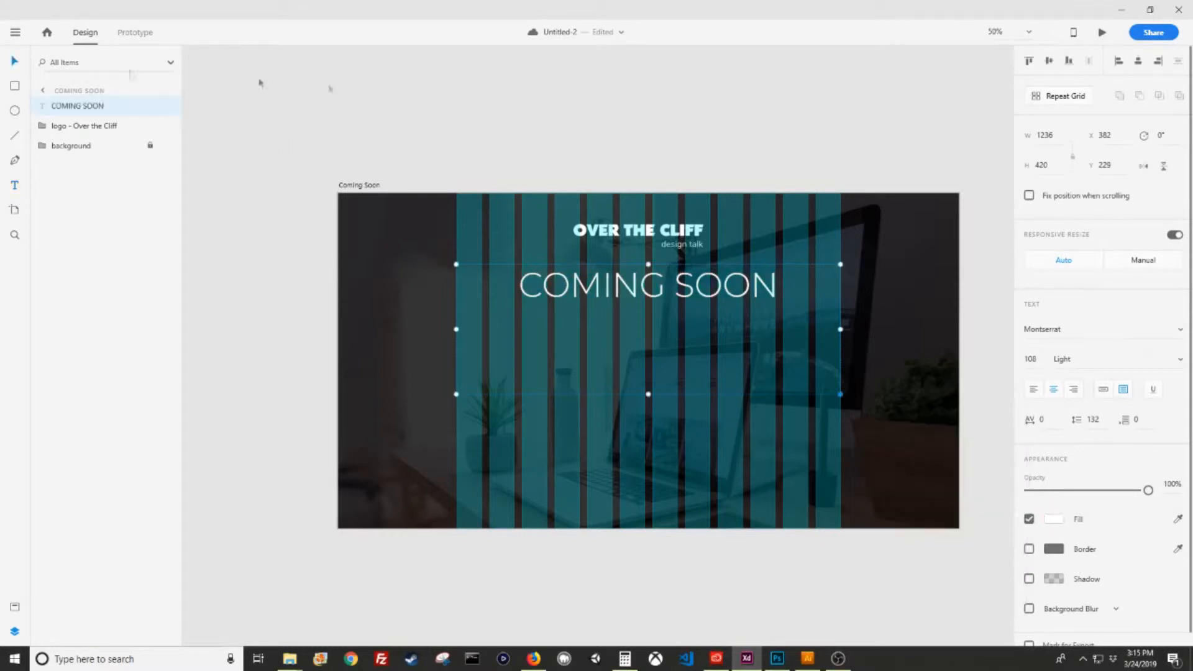
left_click(416, 77)
Hide the layout grid and move the COMING SOON heading down to a Y position of about 317
left_click(730, 295)
key("ctrl+shift+'")
left_click_drag(732, 288, 731, 315)
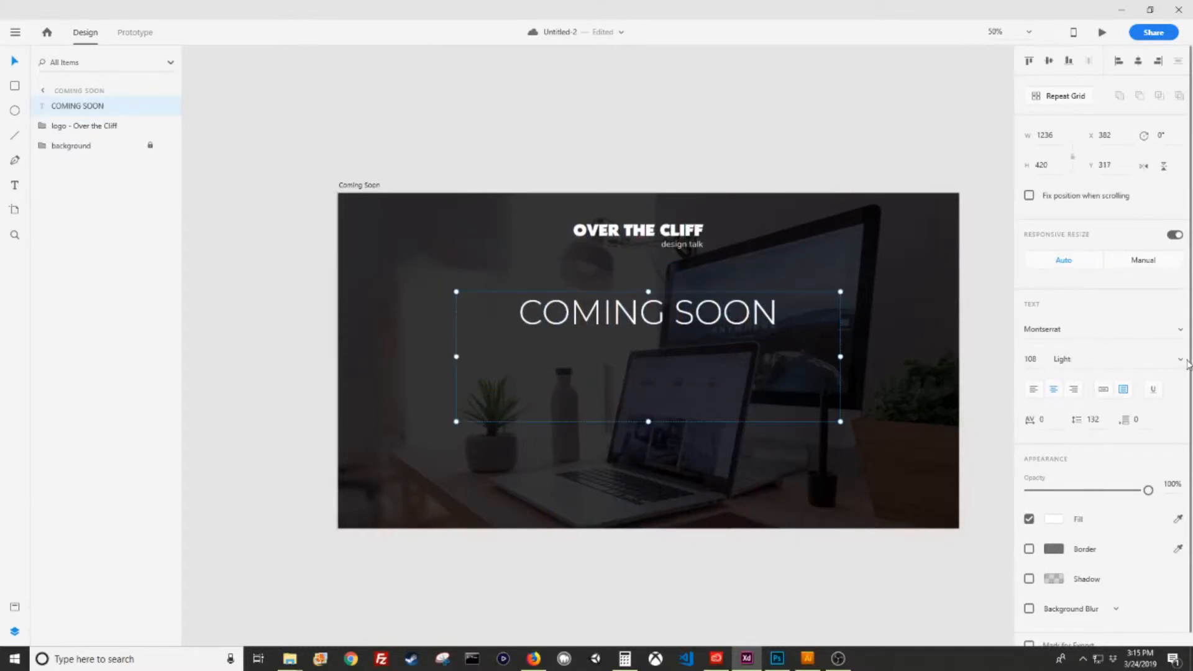
Set the COMING SOON heading's weight to Thin and its font size to 142
left_click(1183, 362)
scroll(1081, 405, "up", 3)
left_click(1080, 381)
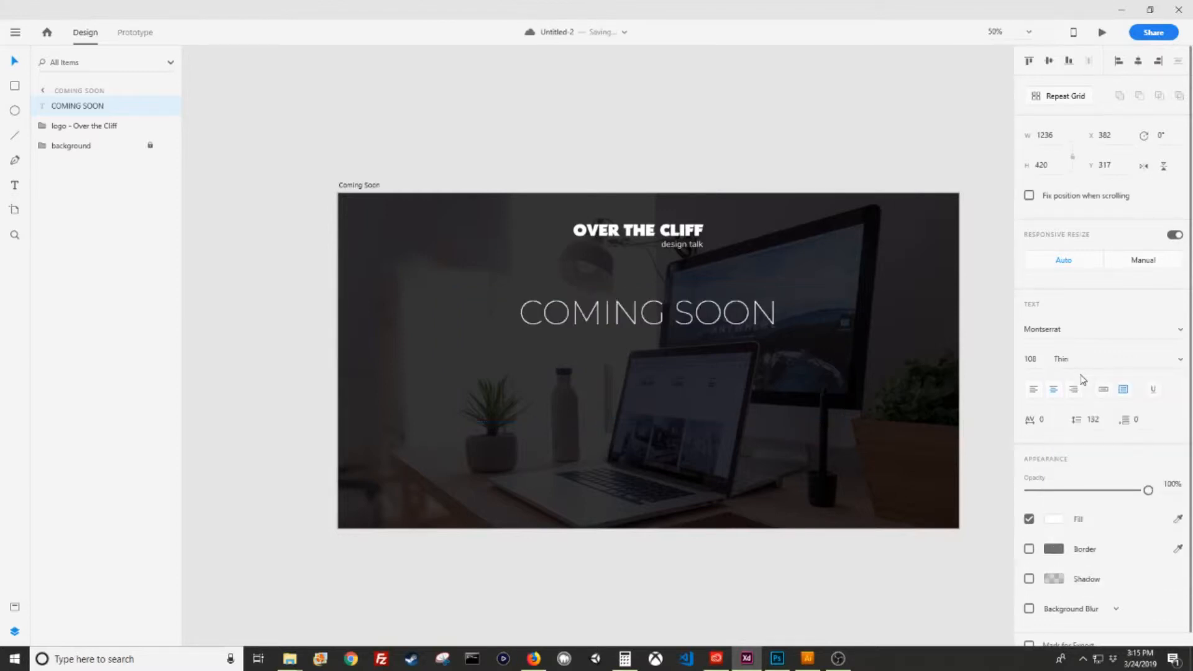
left_click_drag(1037, 359, 1008, 359)
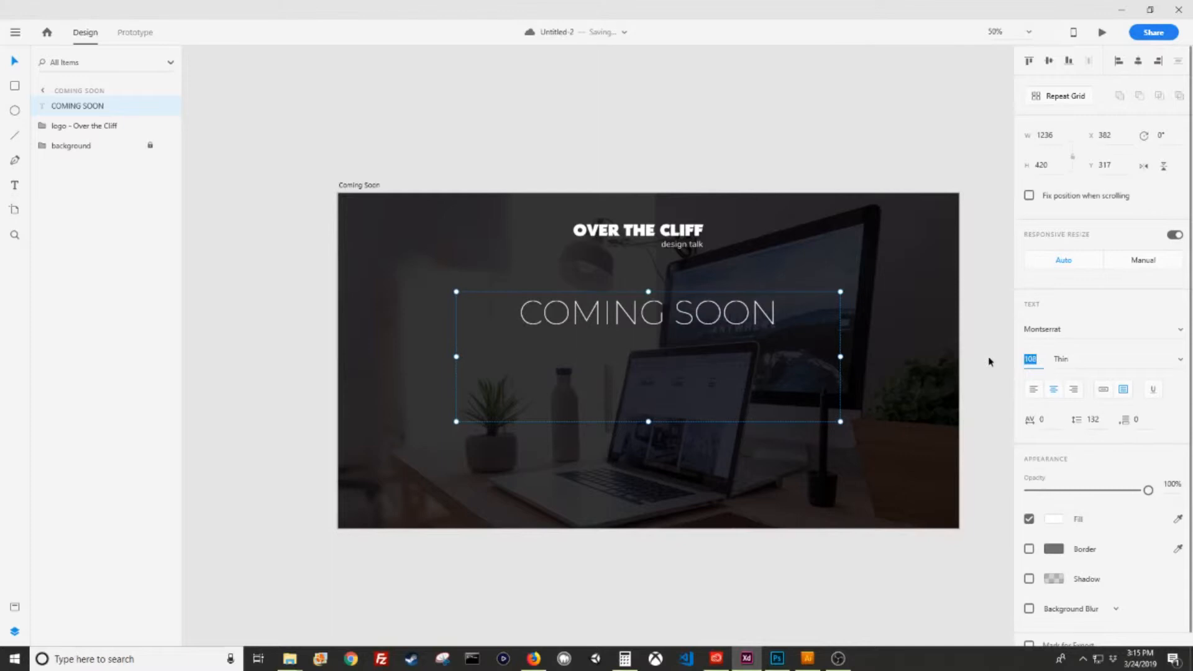
type("142")
key("Tab")
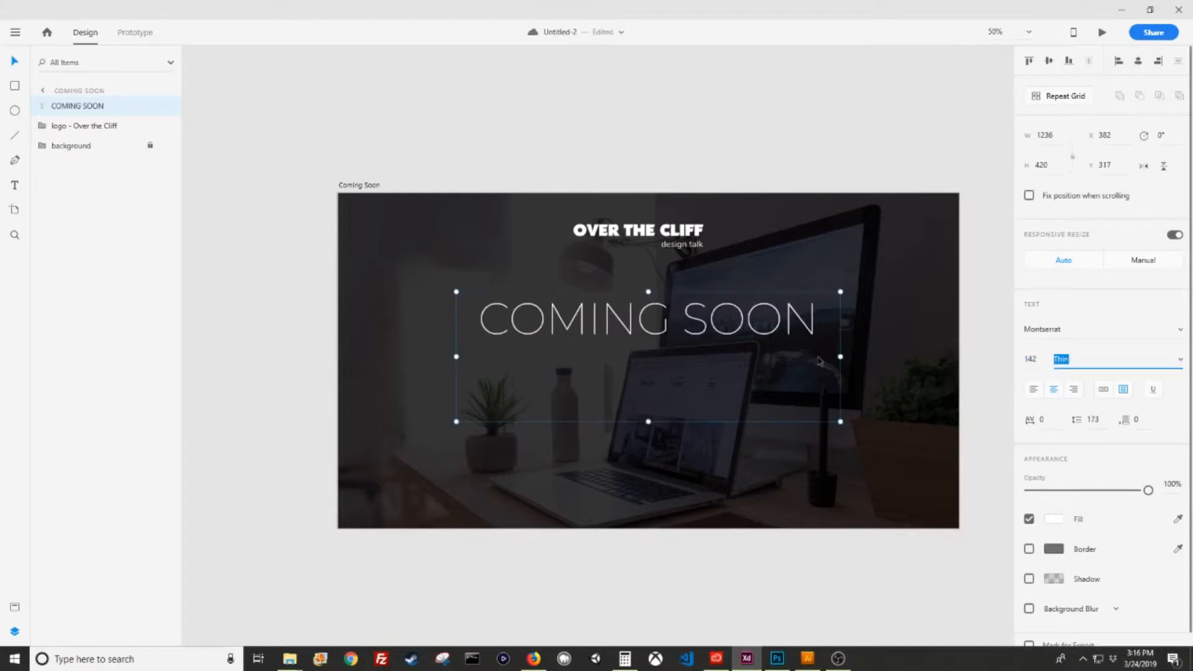
Move the COMING SOON heading up to a Y position of about 241 and set its font size to 102
key("ctrl+1")
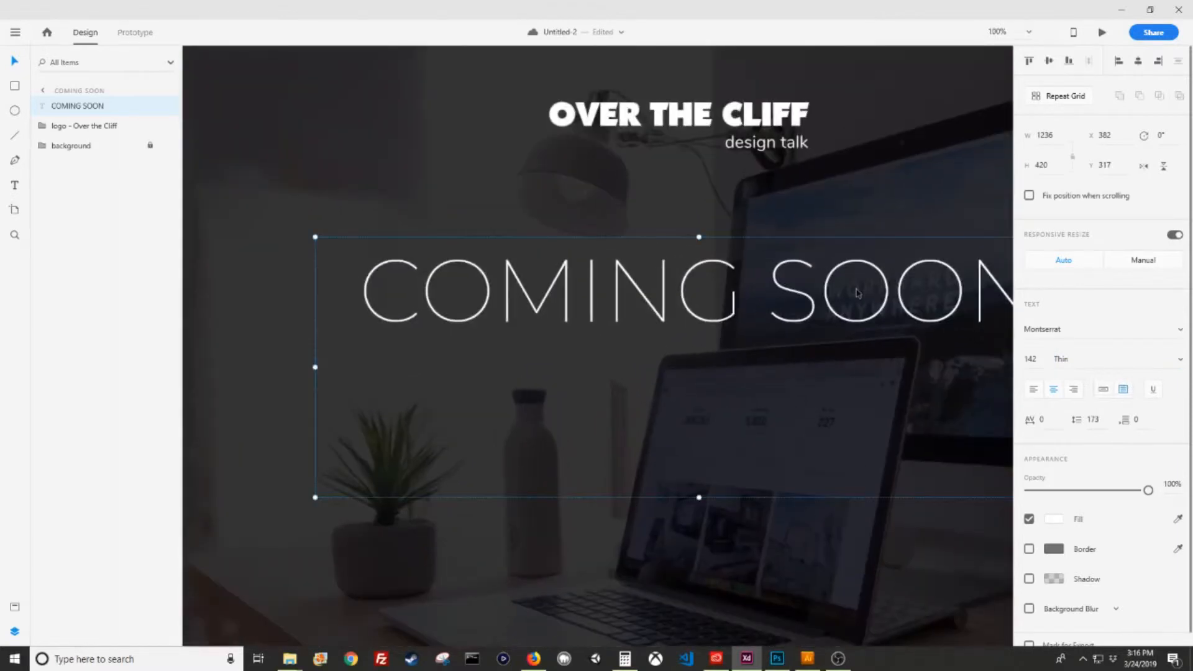
key("ctrl+minus")
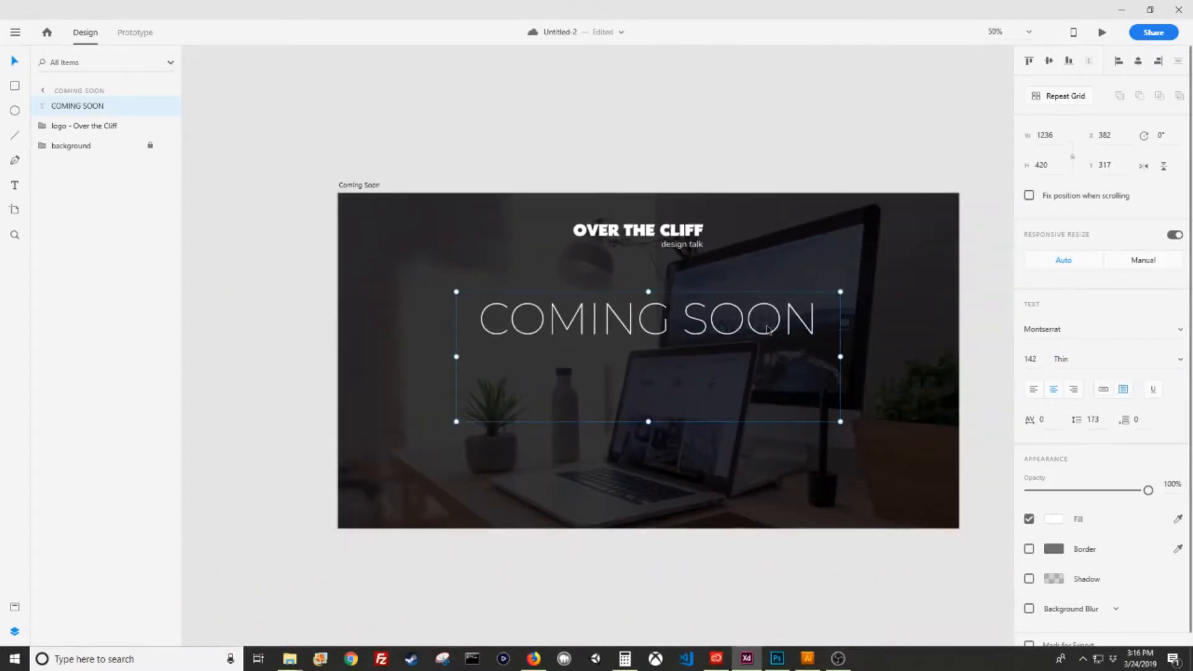
left_click_drag(747, 328, 749, 307)
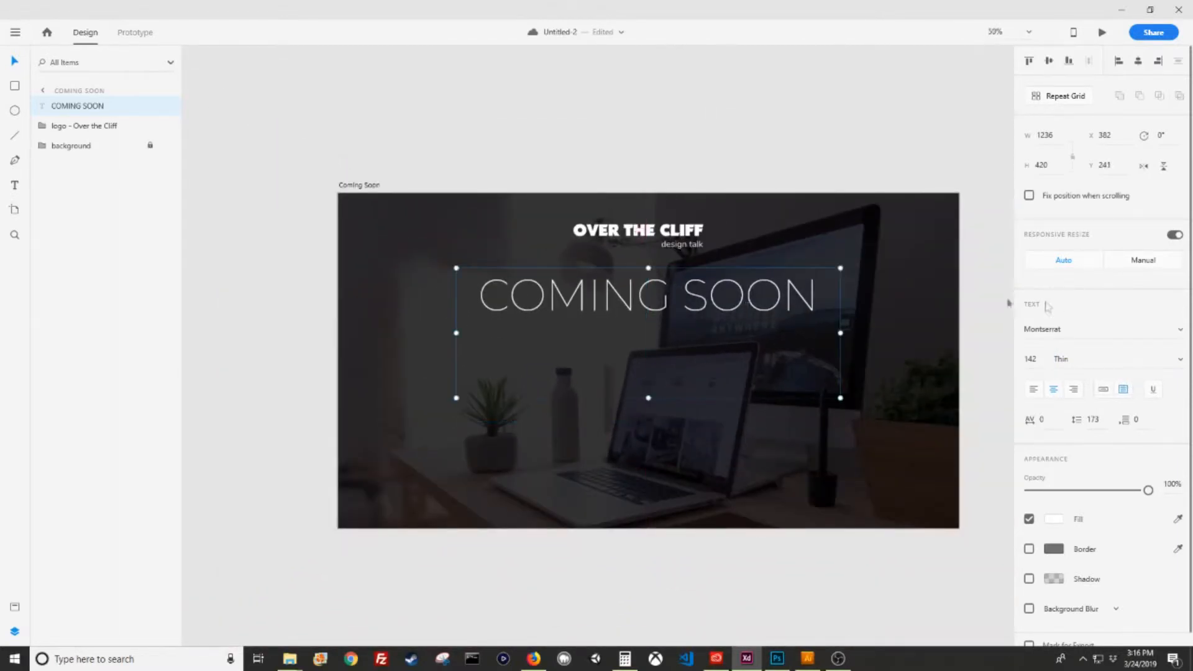
left_click_drag(1034, 359, 997, 358)
type("10")
key("Return")
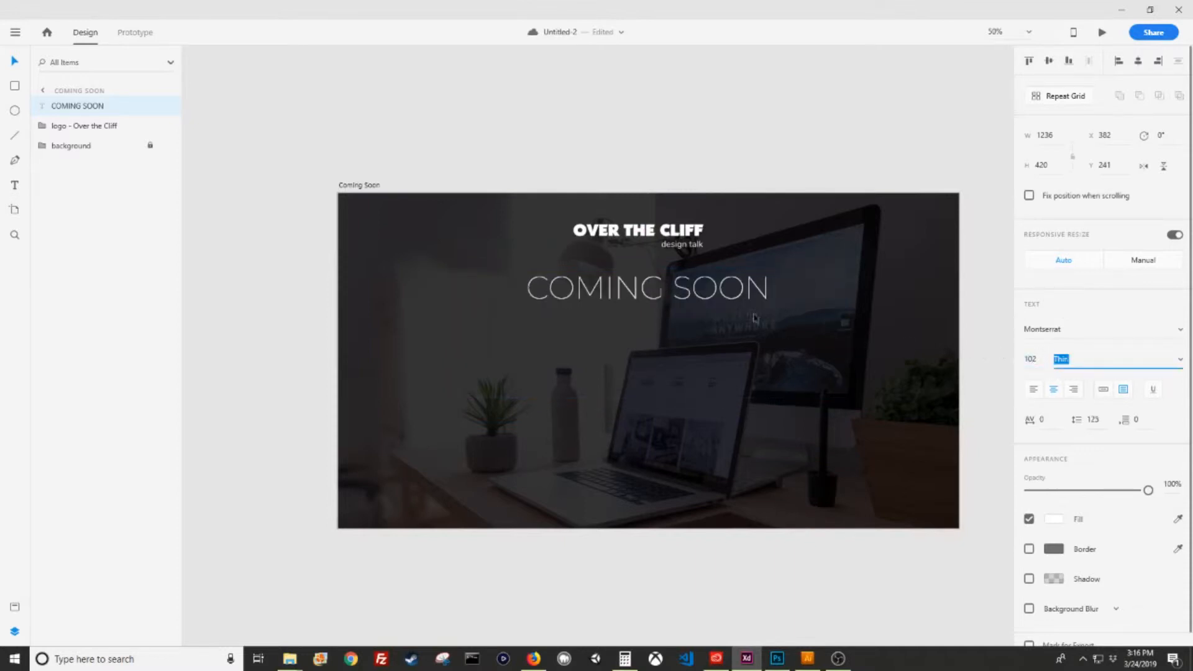
Move the COMING SOON heading down to a Y position of about 349 and shorten its text box to about 128 high
left_click_drag(700, 290, 700, 325)
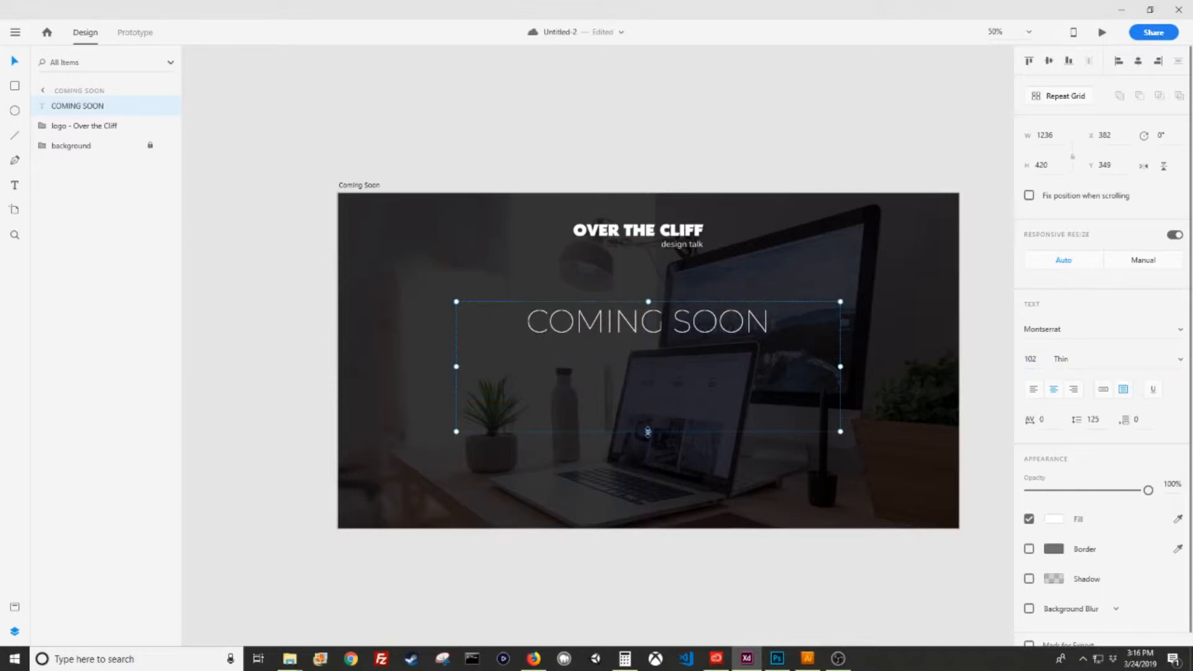
left_click_drag(648, 432, 647, 341)
left_click(698, 361)
Draw a small rectangle between the logo and the heading and set its size to 45 × 5
key("z")
left_click_drag(518, 177, 800, 367)
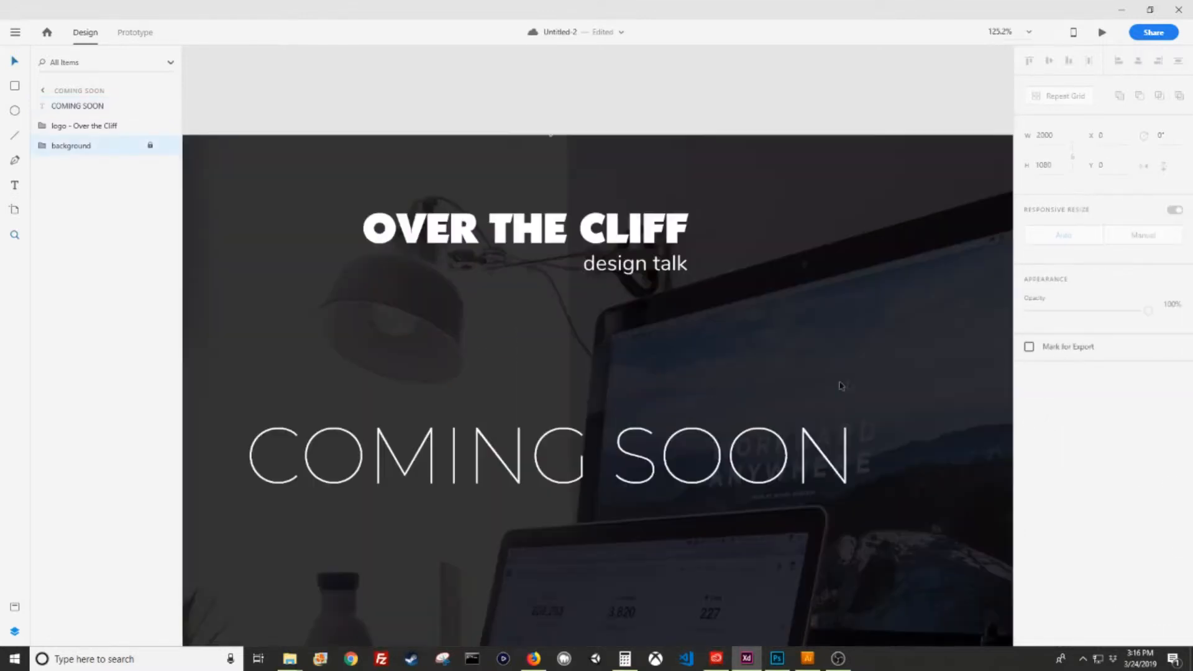
left_click(17, 87)
left_click_drag(479, 329, 520, 345)
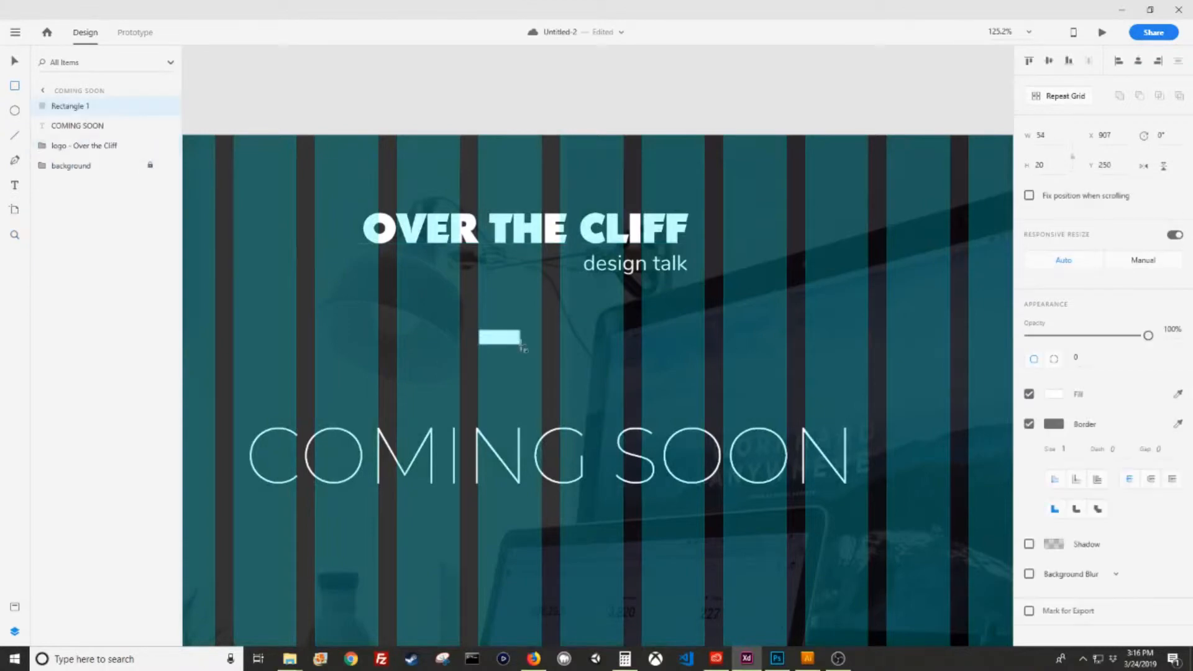
left_click_drag(1056, 136, 924, 144)
type("45")
key("Tab")
type("5")
key("Tab")
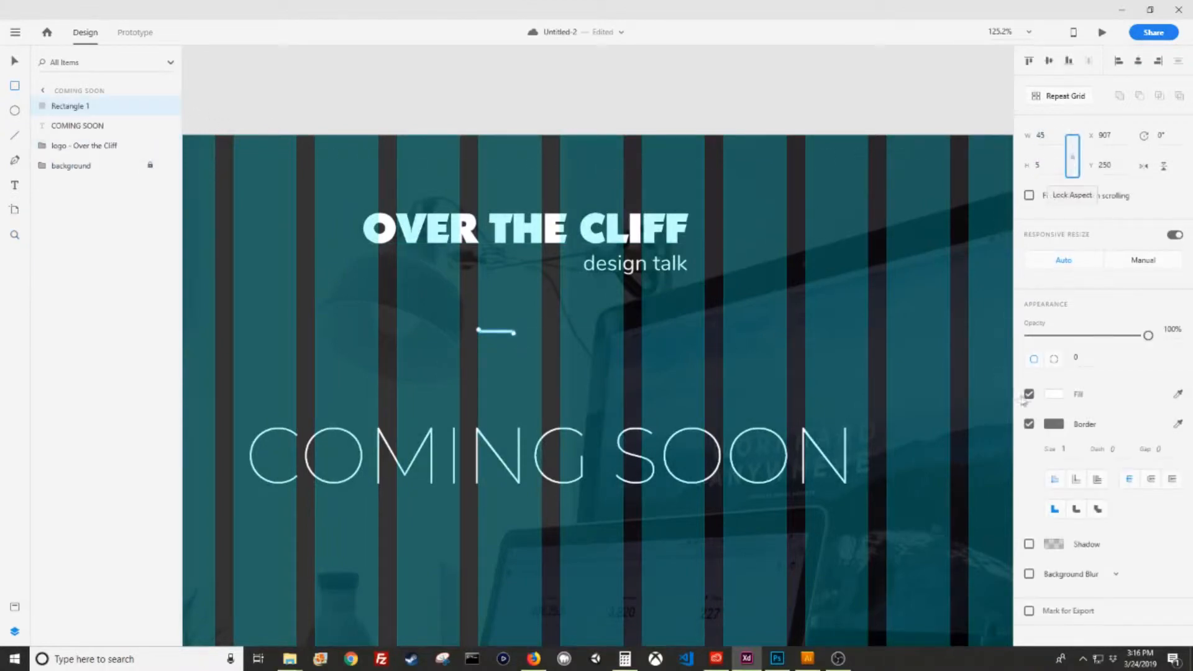
Remove the small rectangle's border and rename its layer "chip divider"
left_click(1028, 423)
left_click(15, 62)
double_click(87, 111)
type("C")
key("BackSpace")
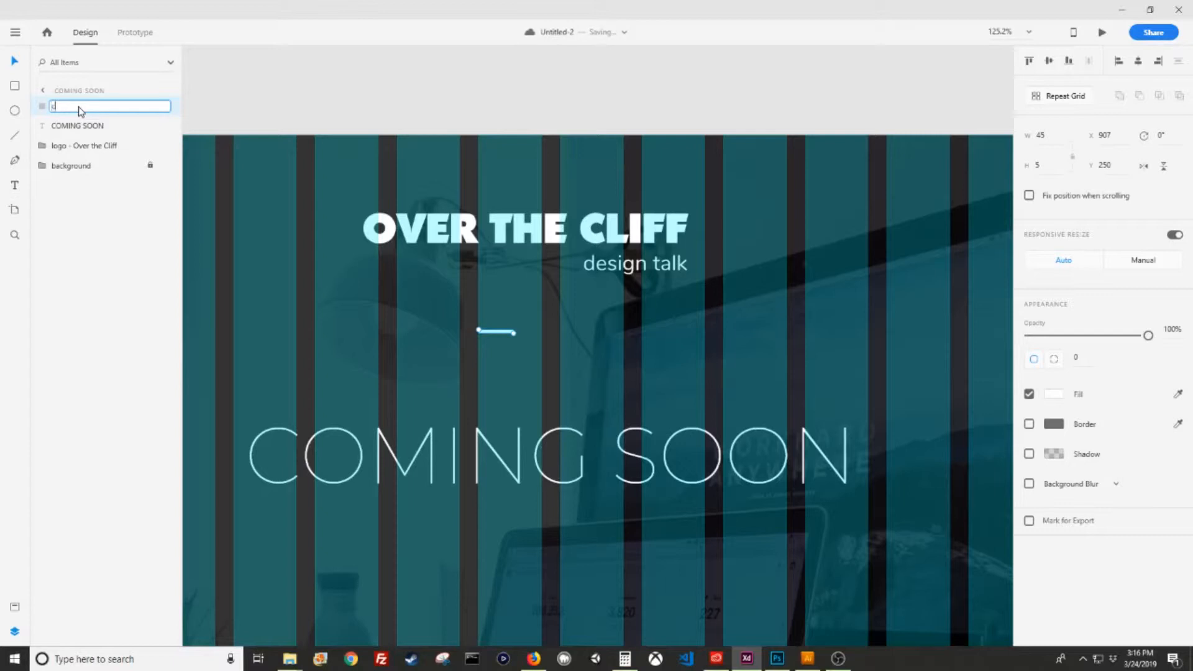
type("chip divider")
key("Return")
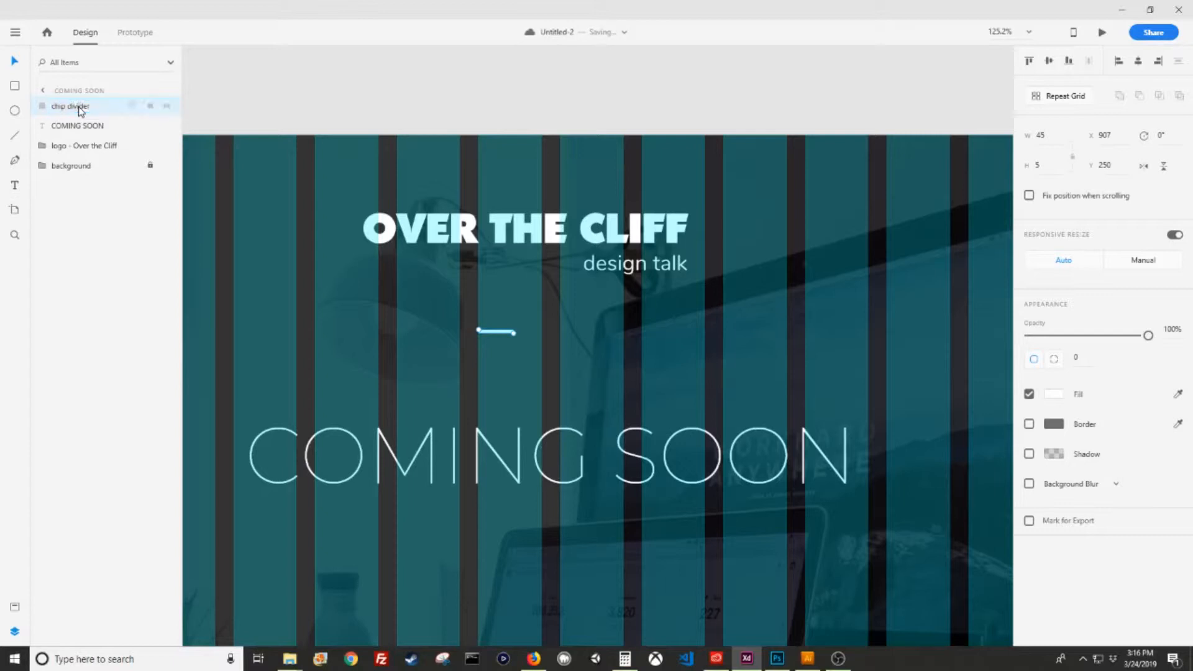
Order the layers as logo, chip divider, COMING SOON, and align the three on their horizontal centers
key("ctrl+[")
key("ctrl+[")
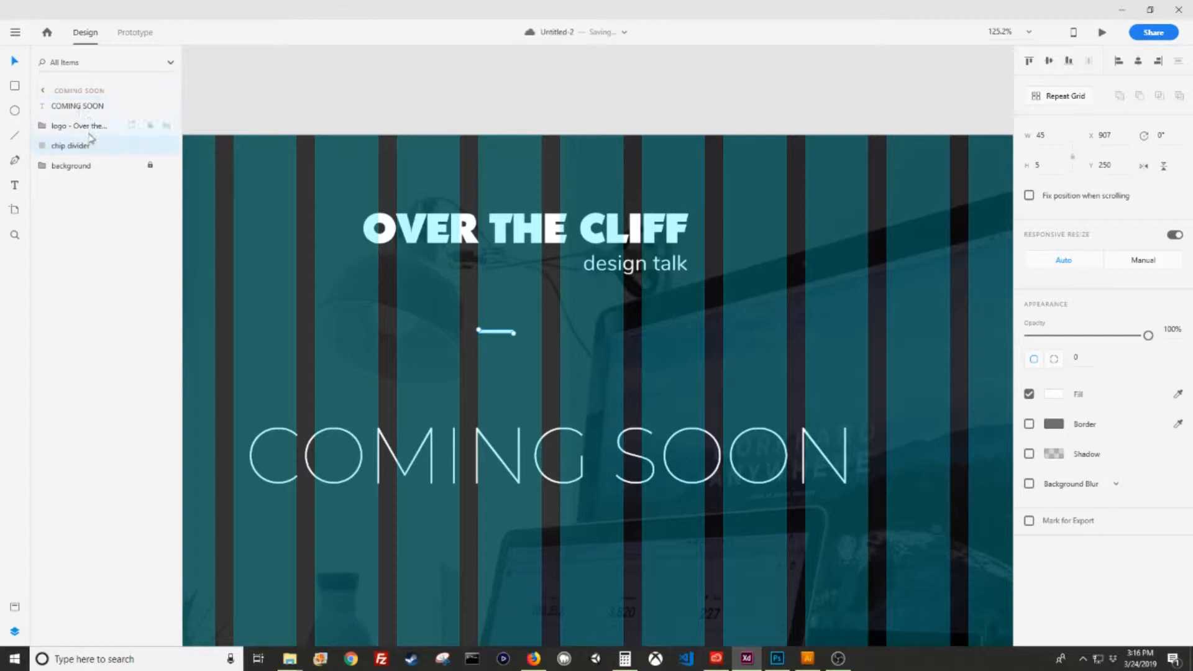
left_click(92, 125, "shift")
key("ctrl+]")
left_click(87, 145, "shift")
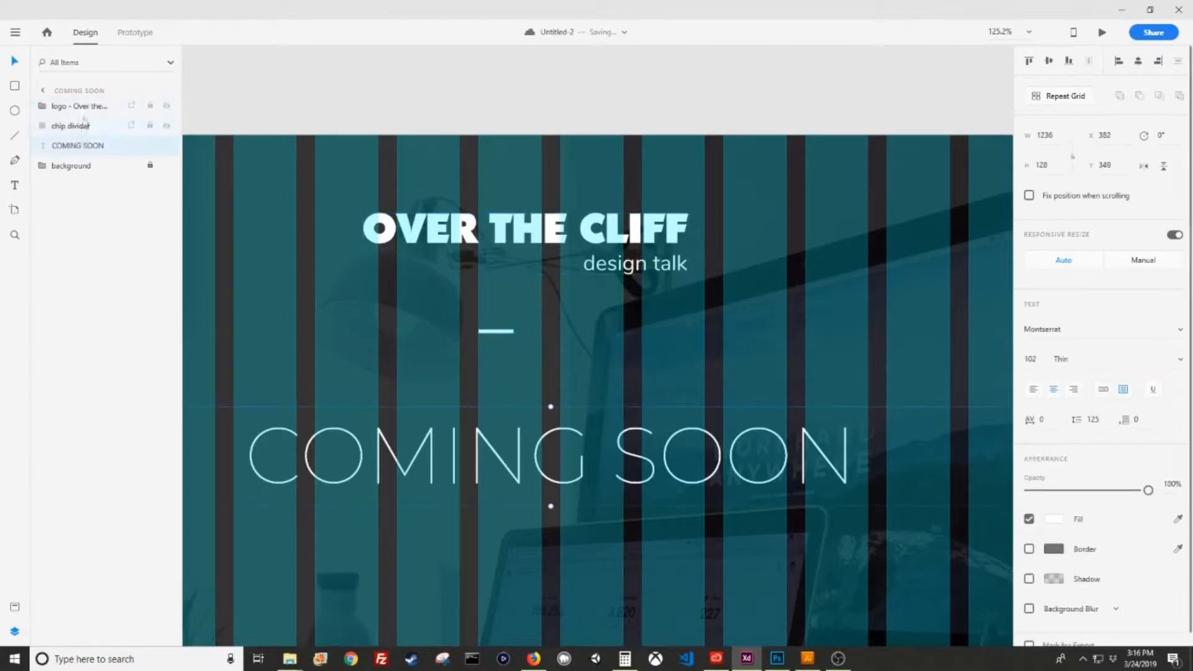
left_click(1140, 64)
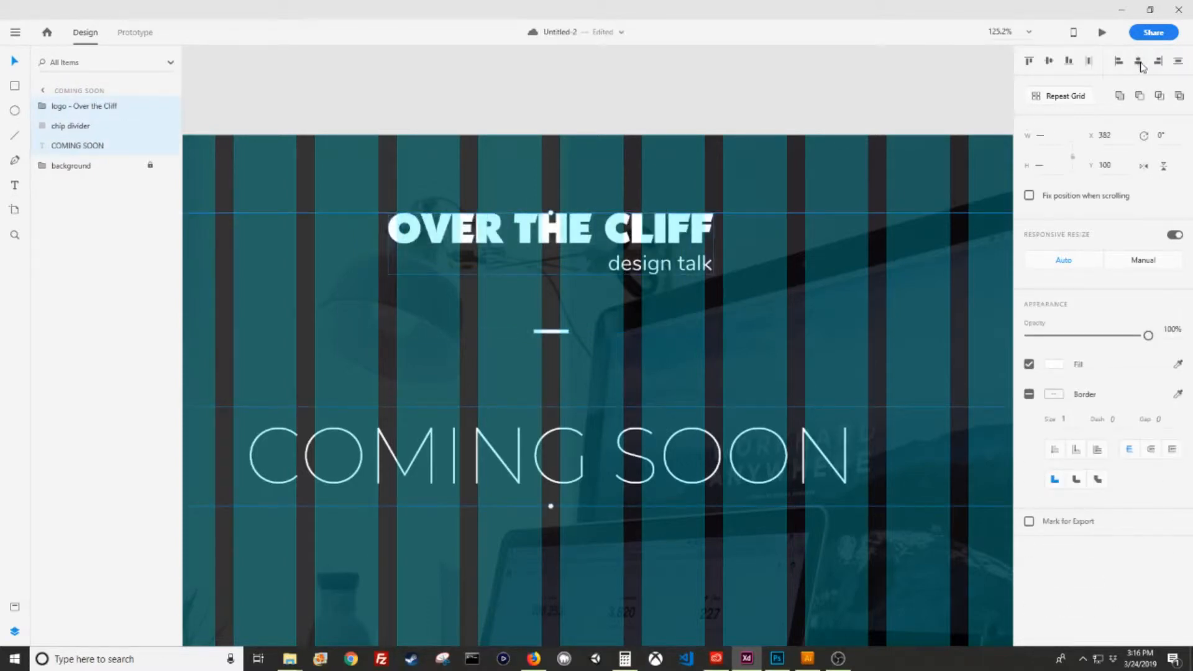
Move the chip divider up to just below the logo, at a Y position of about 179
left_click(654, 113)
left_click_drag(554, 332, 554, 280)
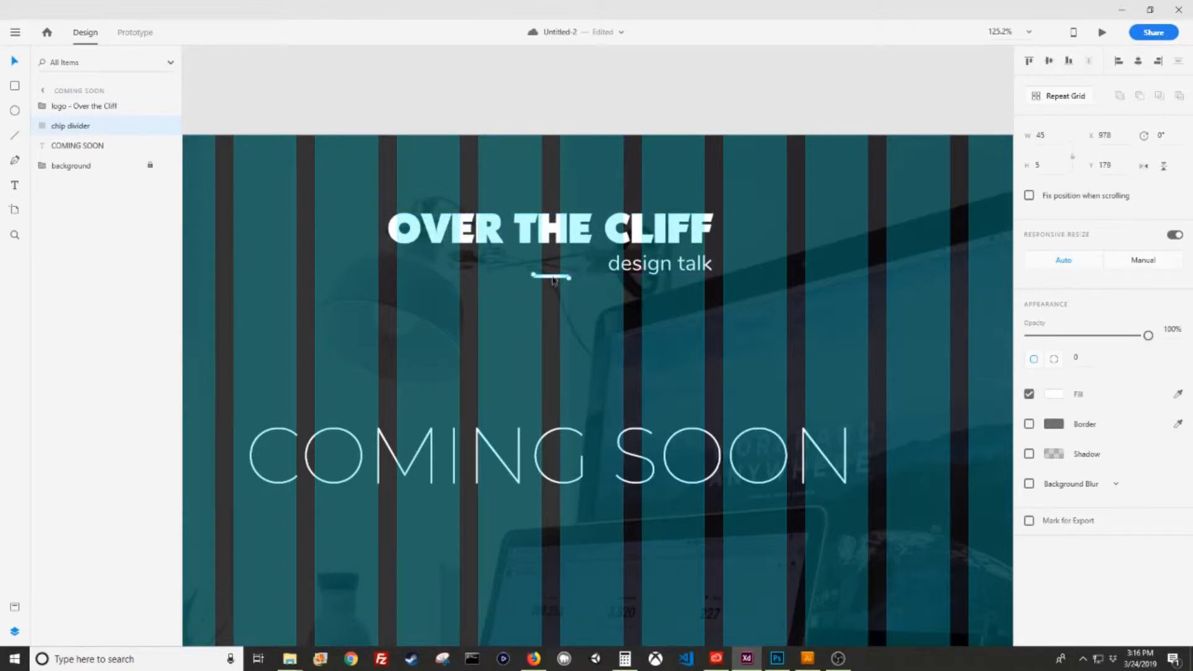
key("ctrl+minus")
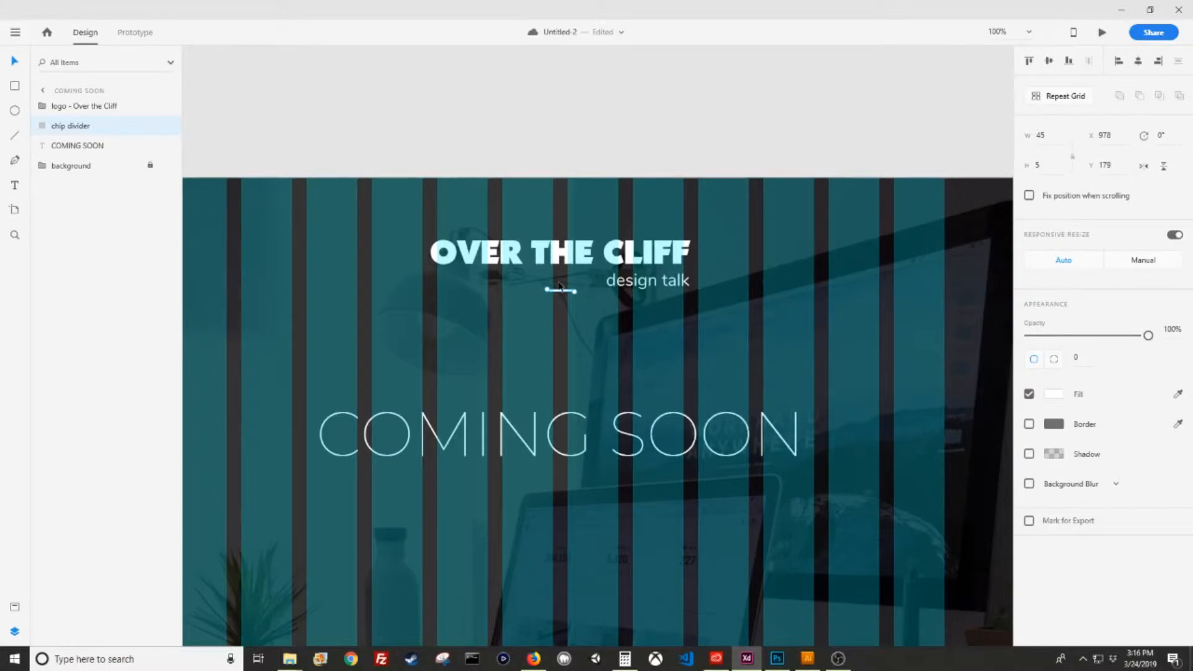
Nudge the chip divider straight down below the COMING SOON heading to a Y position of 539
key("ctrl+minus")
key("ctrl+minus")
left_click(656, 404)
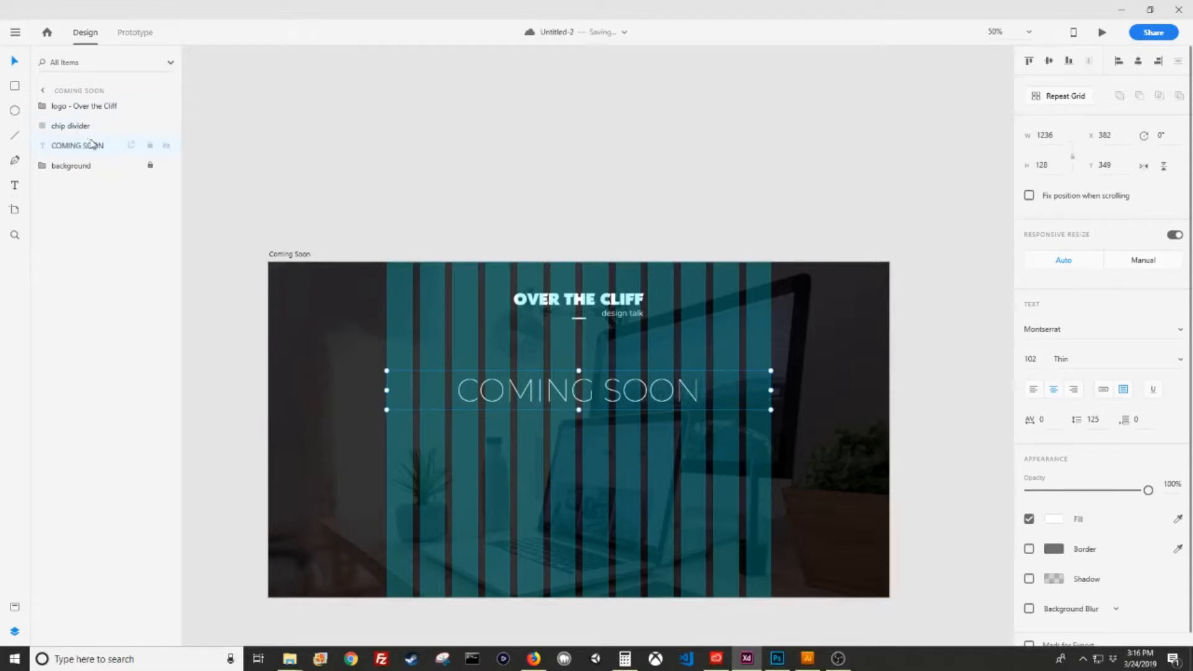
left_click(79, 128)
key("shift+Down")
key("shift+Down")
key("shift+Down")
key("shift+Down")
key("shift+Down")
key("shift+Down")
key("shift+Down")
key("shift+Down")
key("shift+Down")
key("shift+Down")
key("shift+Down")
key("shift+Down")
key("shift+Down")
key("shift+Down")
key("shift+Down")
key("shift+Down")
key("shift+Down")
key("shift+Down")
key("shift+Down")
key("shift+Down")
key("shift+Down")
key("shift+Down")
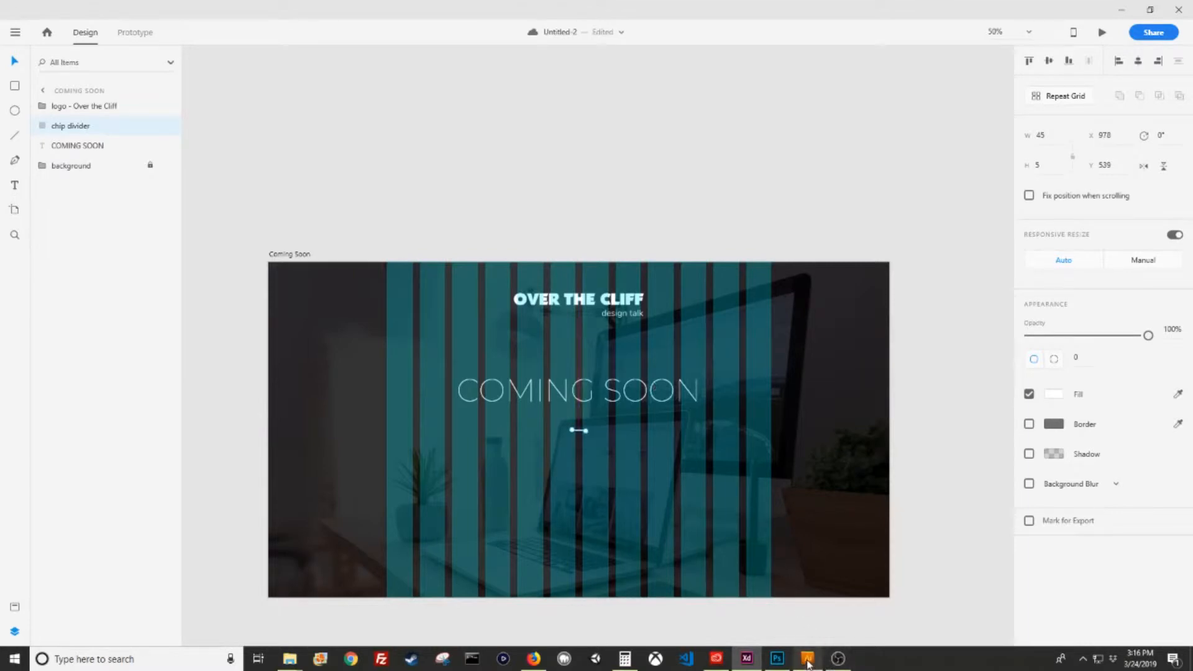
Switch to File Explorer and try to import all three files from the "social media logos" folder onto the Coming Soon artboard
mouse_move(807, 663)
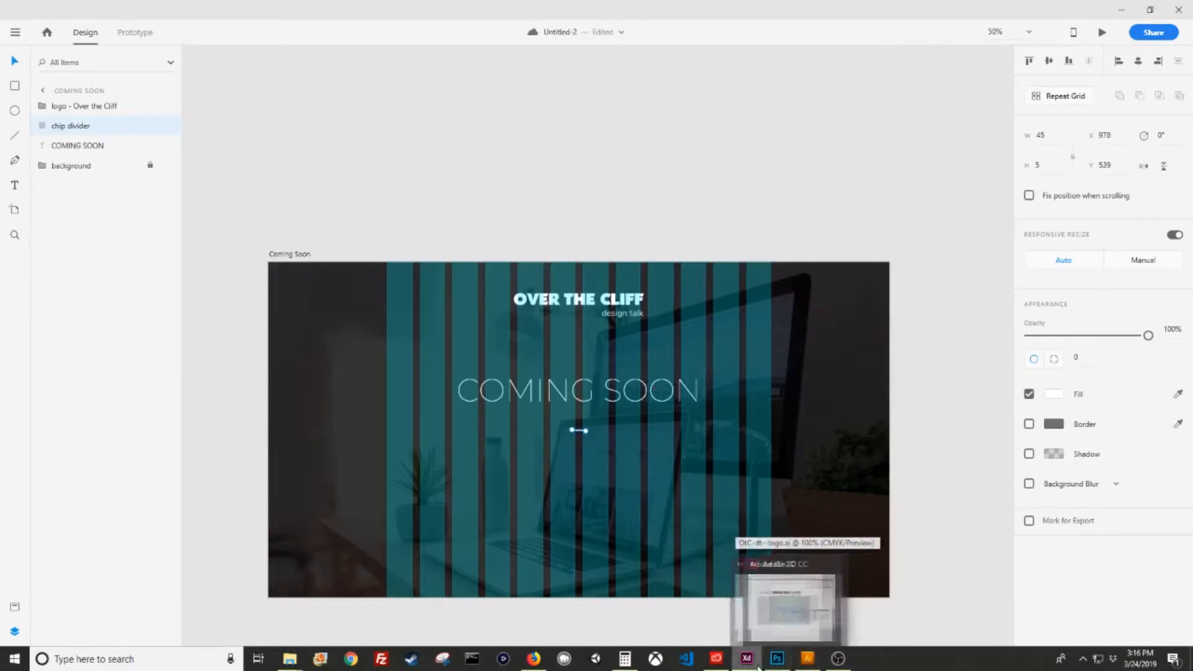
mouse_move(289, 660)
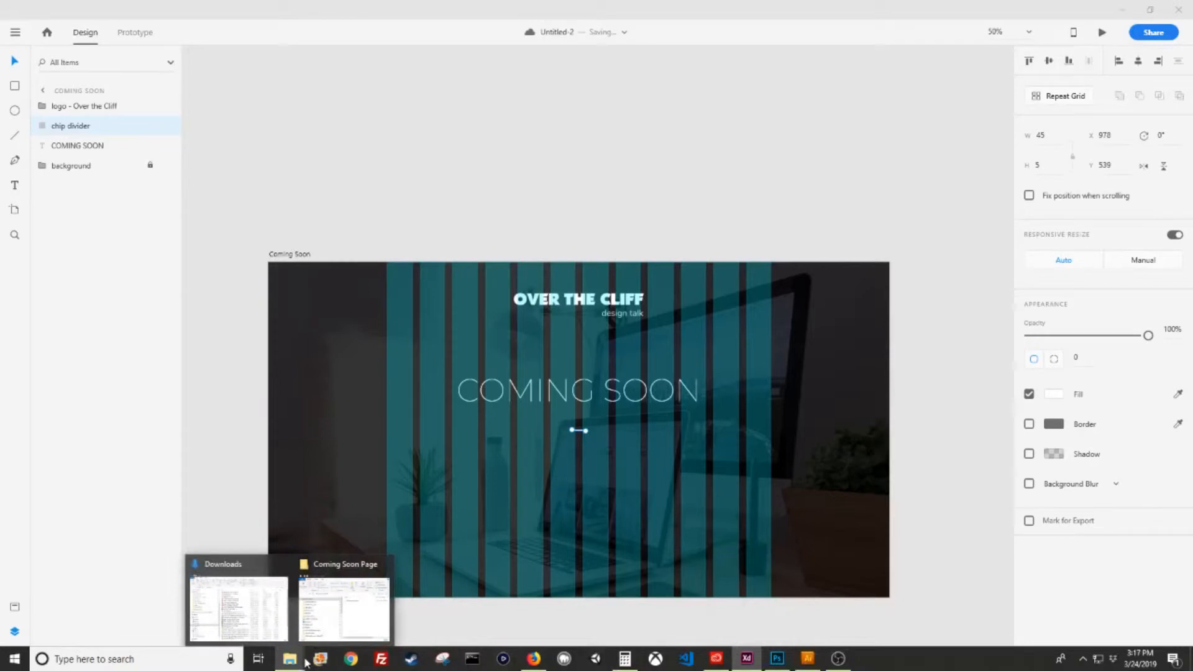
left_click(351, 608)
double_click(360, 397)
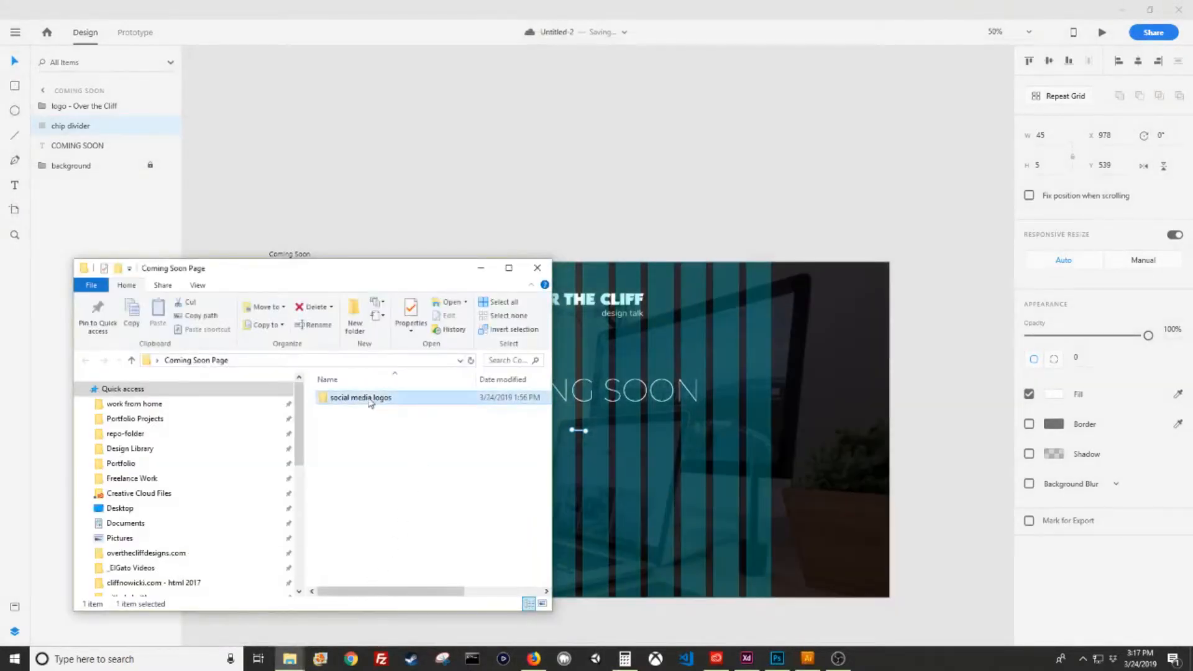
left_click_drag(271, 274, 850, 67)
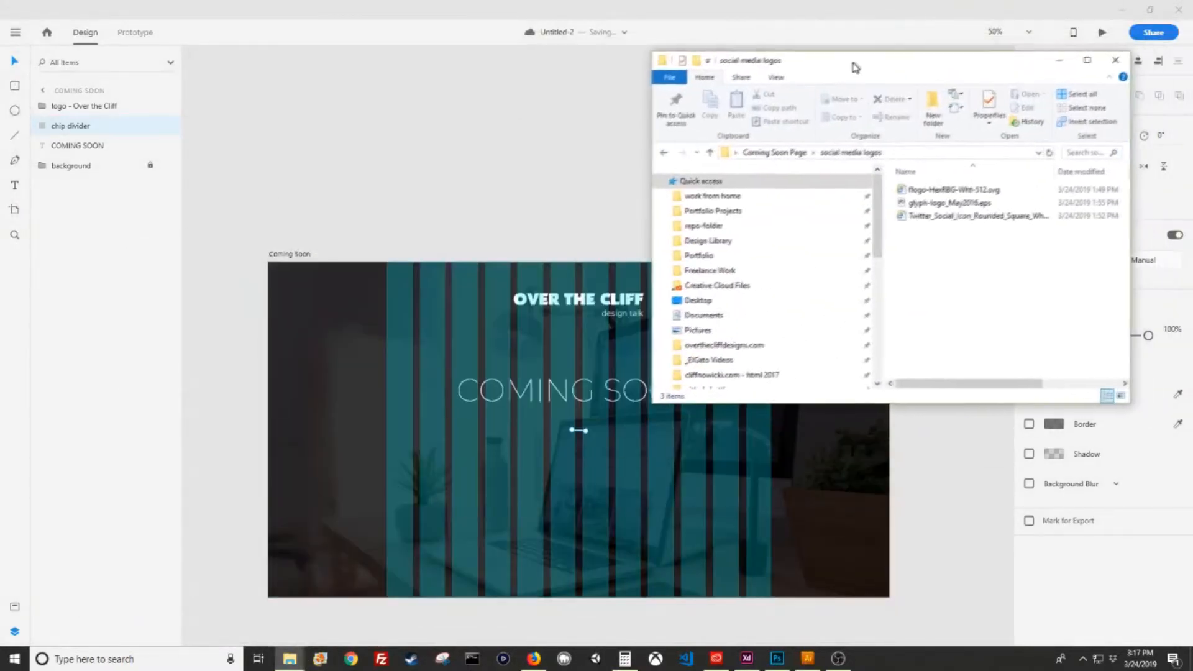
left_click_drag(988, 252, 938, 186)
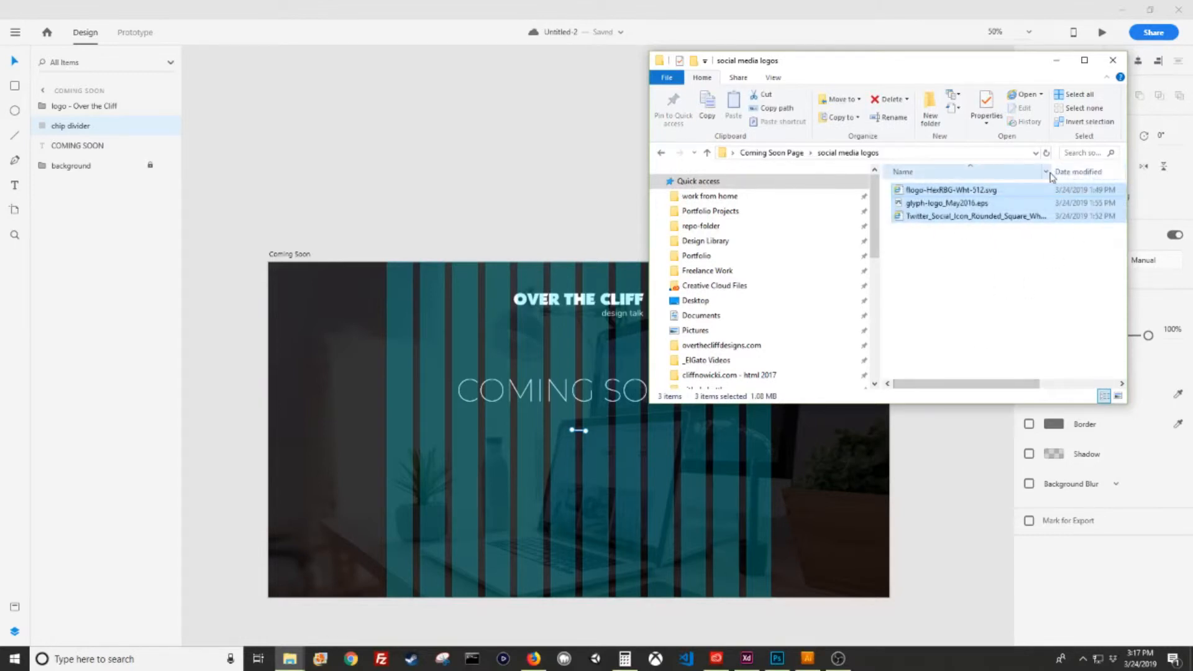
left_click_drag(1052, 171, 1101, 171)
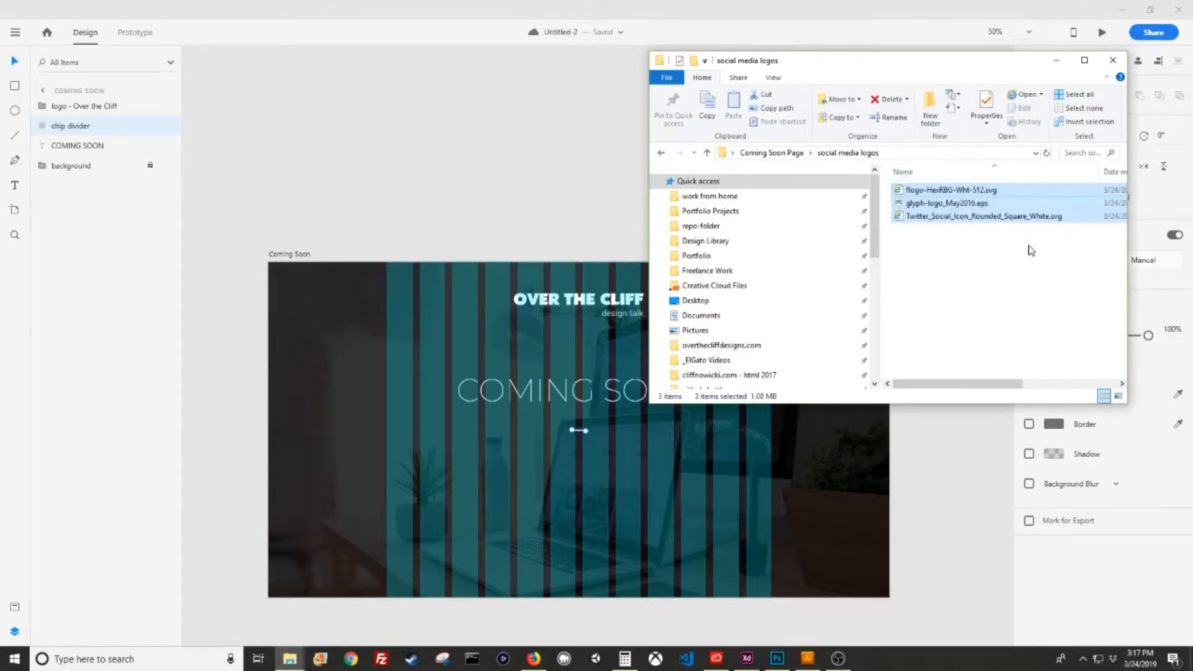
left_click_drag(1037, 251, 499, 215)
left_click(476, 199)
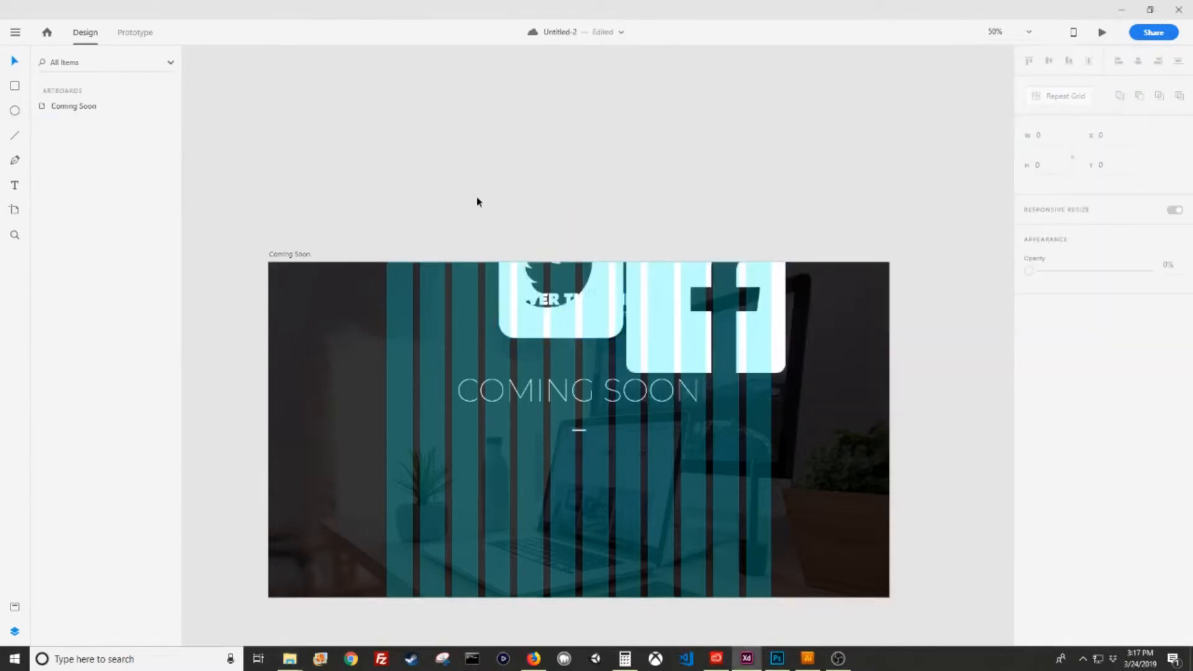
Open the Coming Soon artboard's layers and unmark the Twitter and flogo-HexRBG-Wht-512 icons for export
left_click(49, 106)
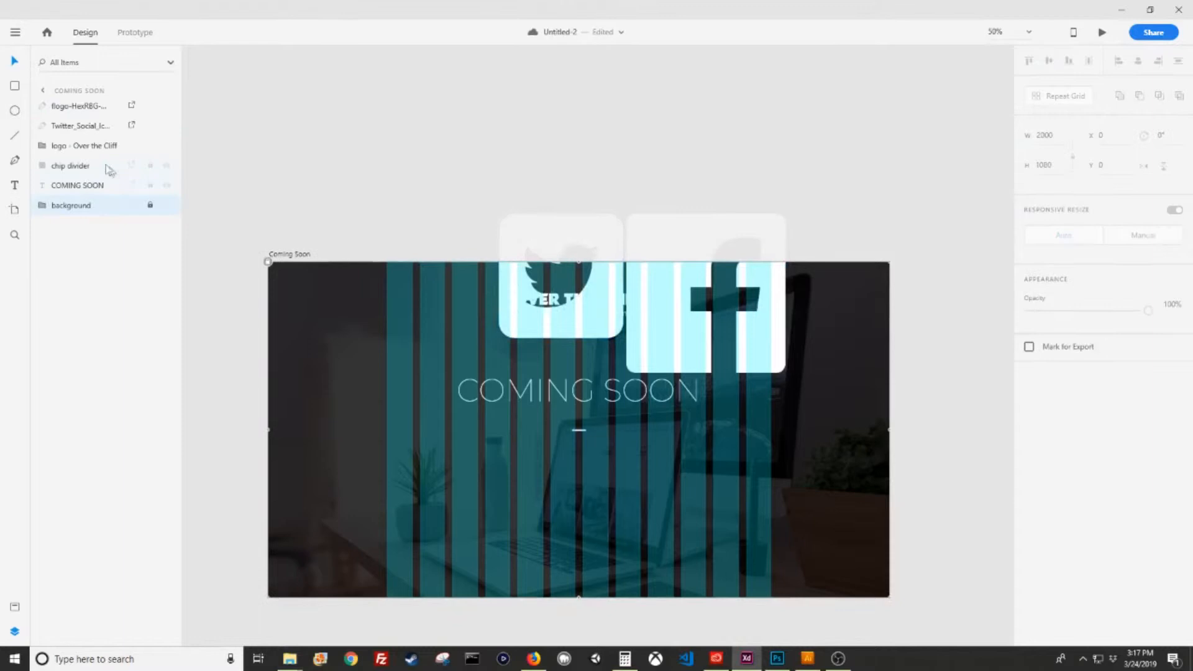
left_click(92, 111)
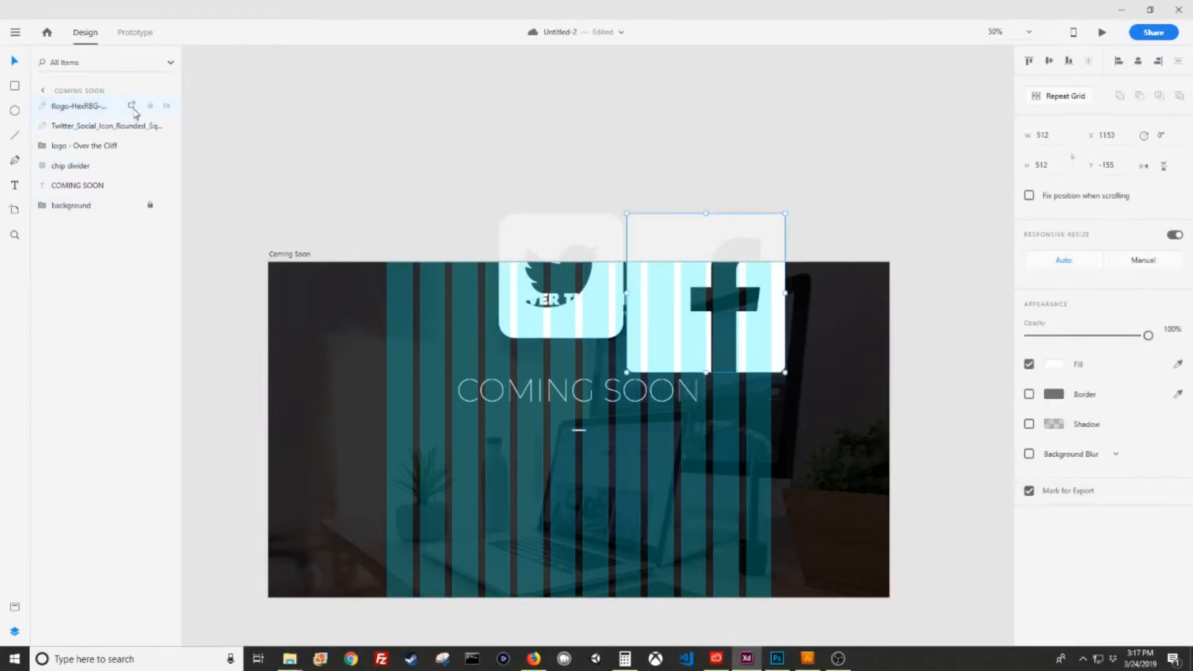
left_click(79, 150)
left_click(669, 328)
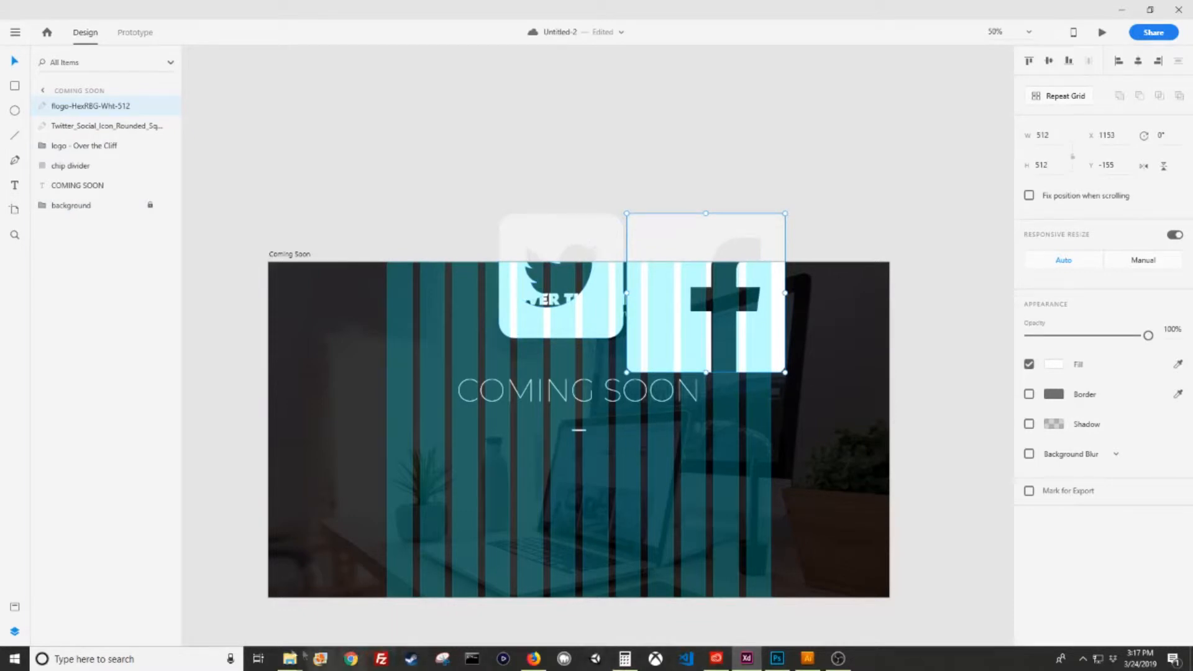
Scale the Twitter icon to about 44 × 44 and the Facebook icon to about 42 × 42, placing both below the heading
mouse_move(286, 664)
left_click(344, 609)
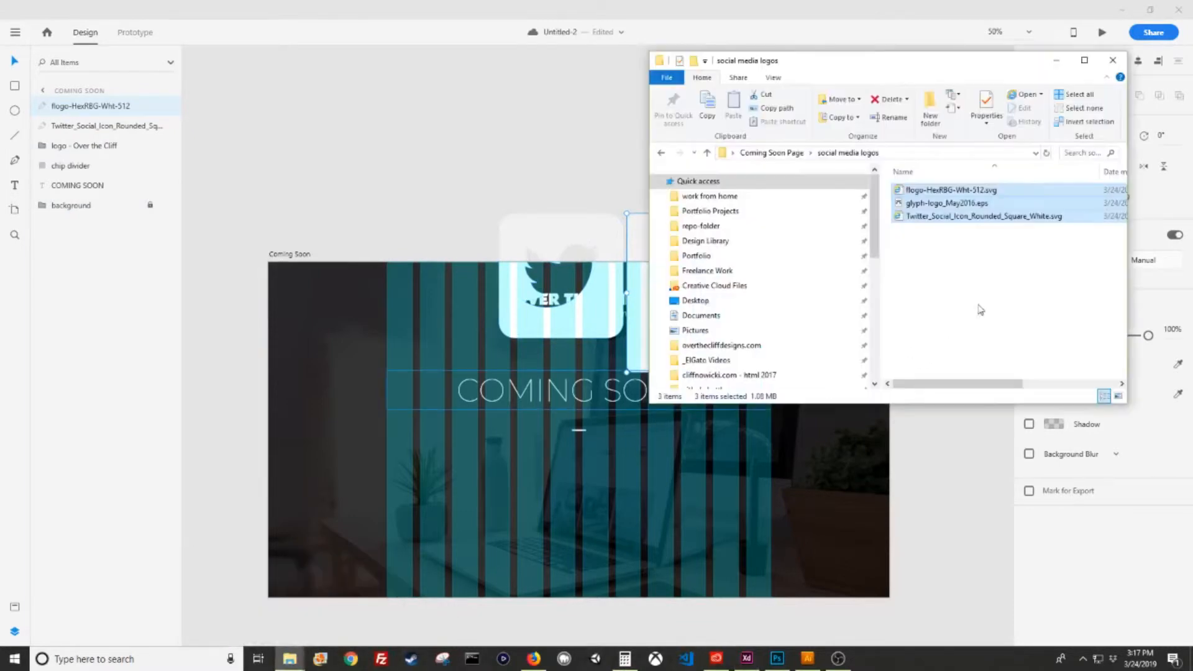
left_click_drag(593, 321, 501, 440)
left_click_drag(699, 334, 579, 542)
left_click_drag(671, 584, 526, 438)
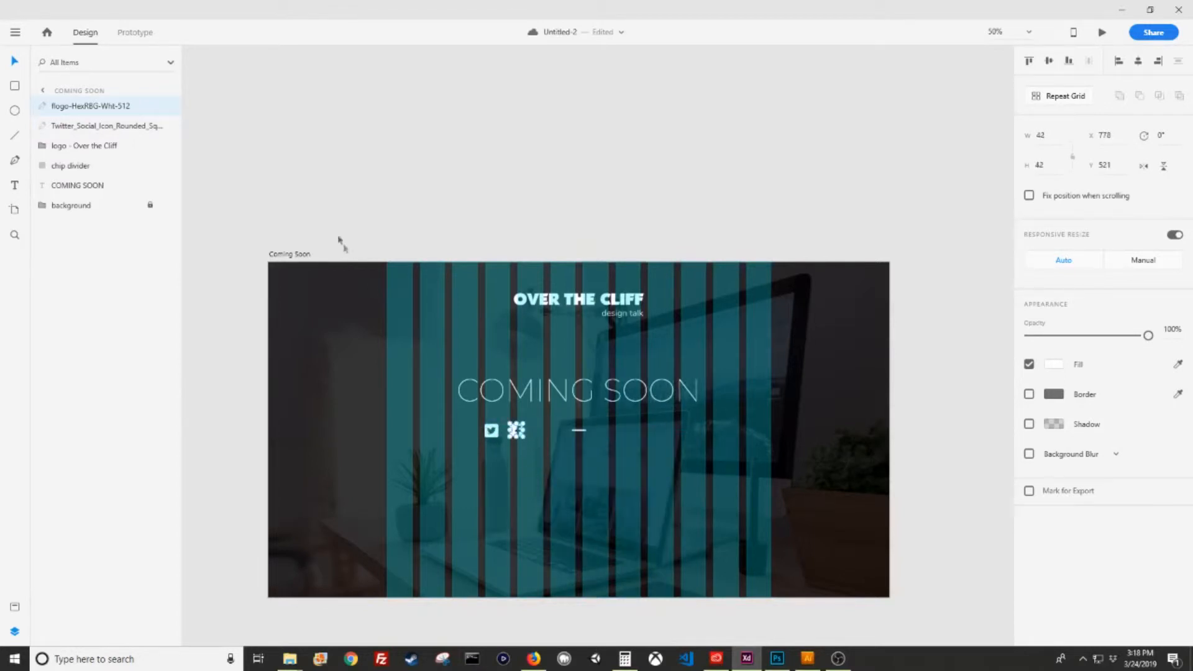
Move the Twitter and Facebook icons together below the chip divider, with the Twitter icon at about X 1012, Y 639
key("z")
left_click_drag(452, 402, 671, 498)
left_click(336, 289, "shift")
left_click_drag(415, 290, 784, 429)
Resize the Facebook icon proportionally to 50 × 50
left_click(93, 165)
left_click(86, 129)
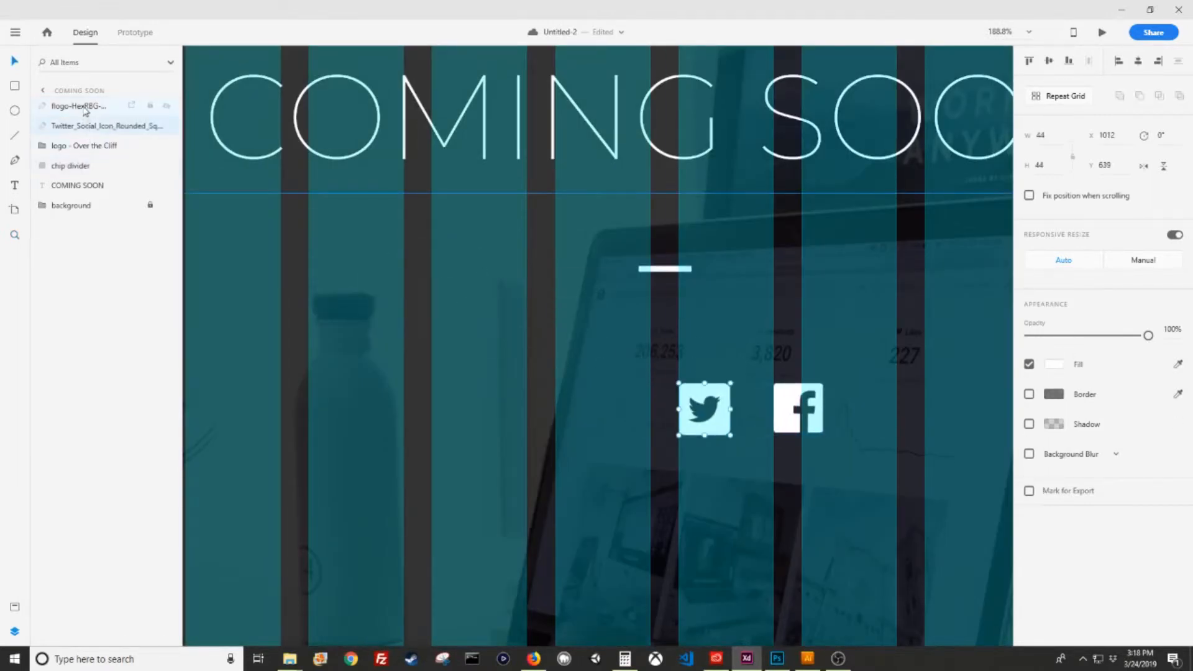
left_click(85, 107)
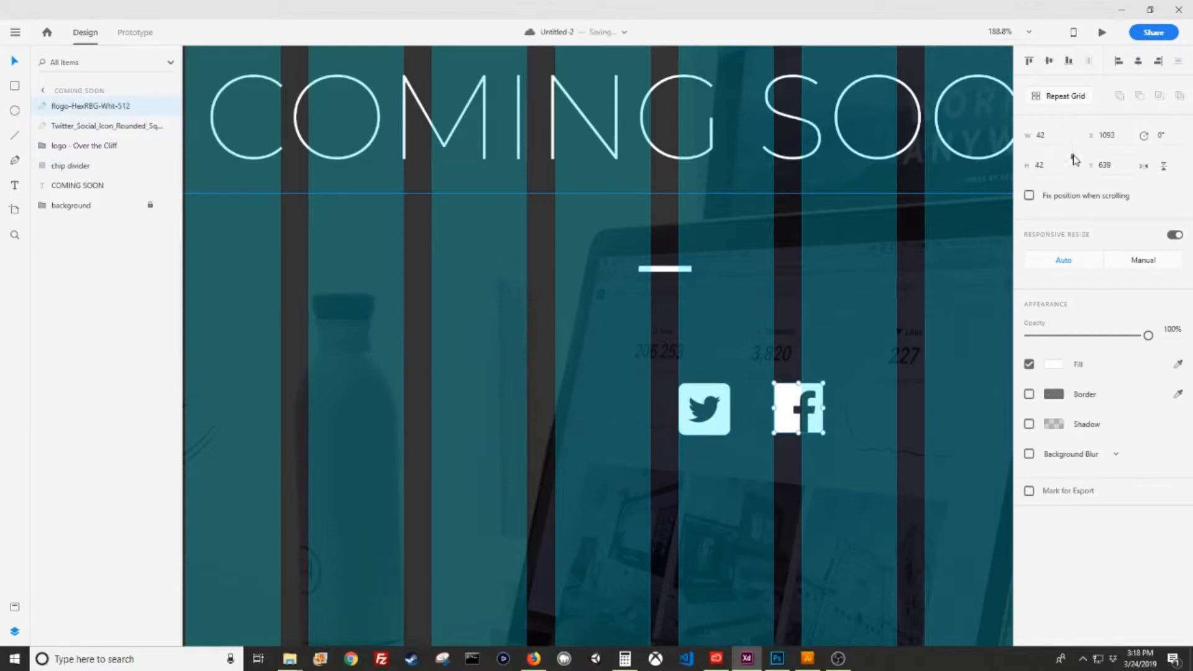
left_click(1034, 137)
type("50")
key("Return")
Resize the Twitter icon proportionally to 50 × 50
left_click(93, 126)
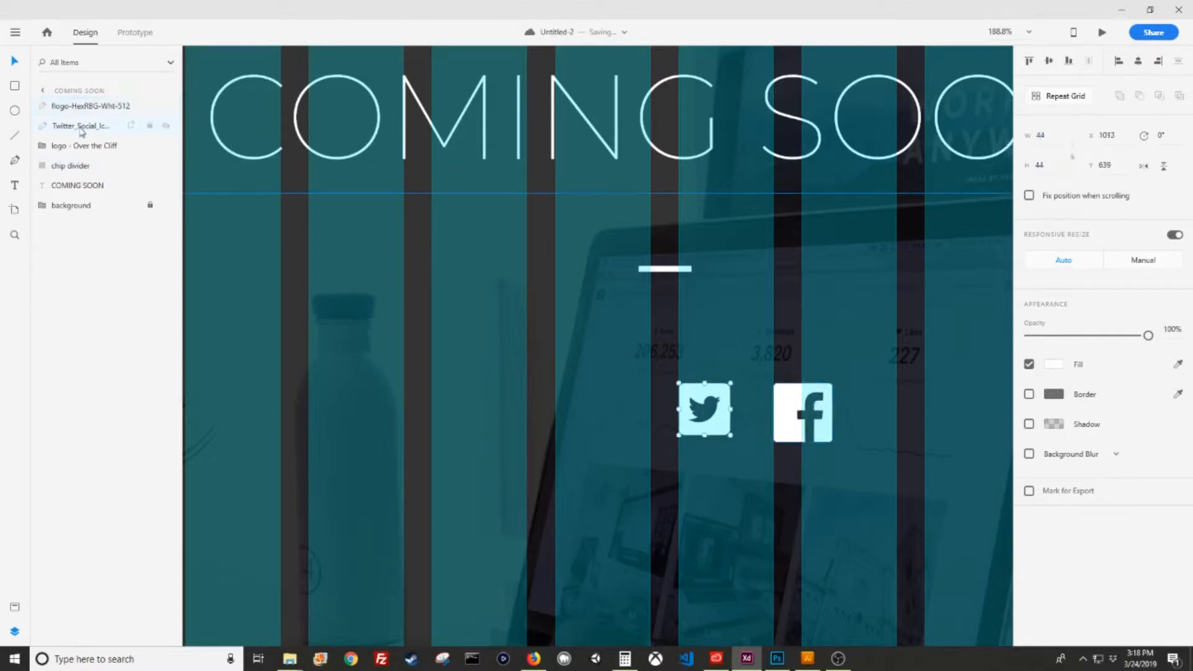
left_click(1059, 135)
type("50")
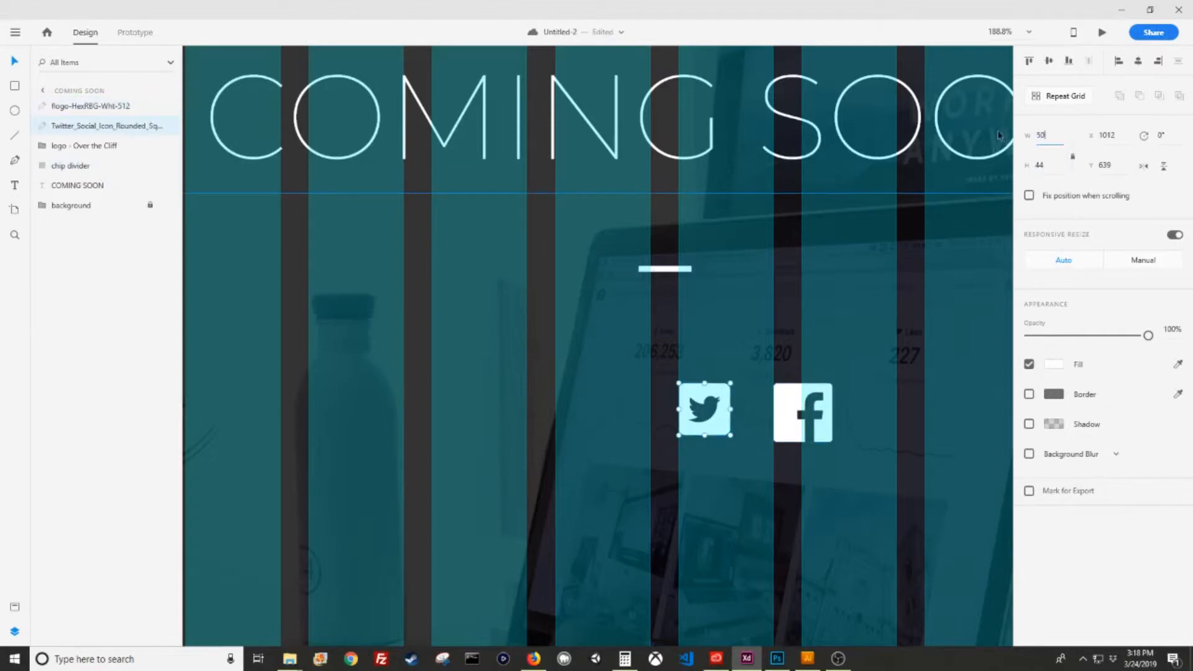
key("Tab")
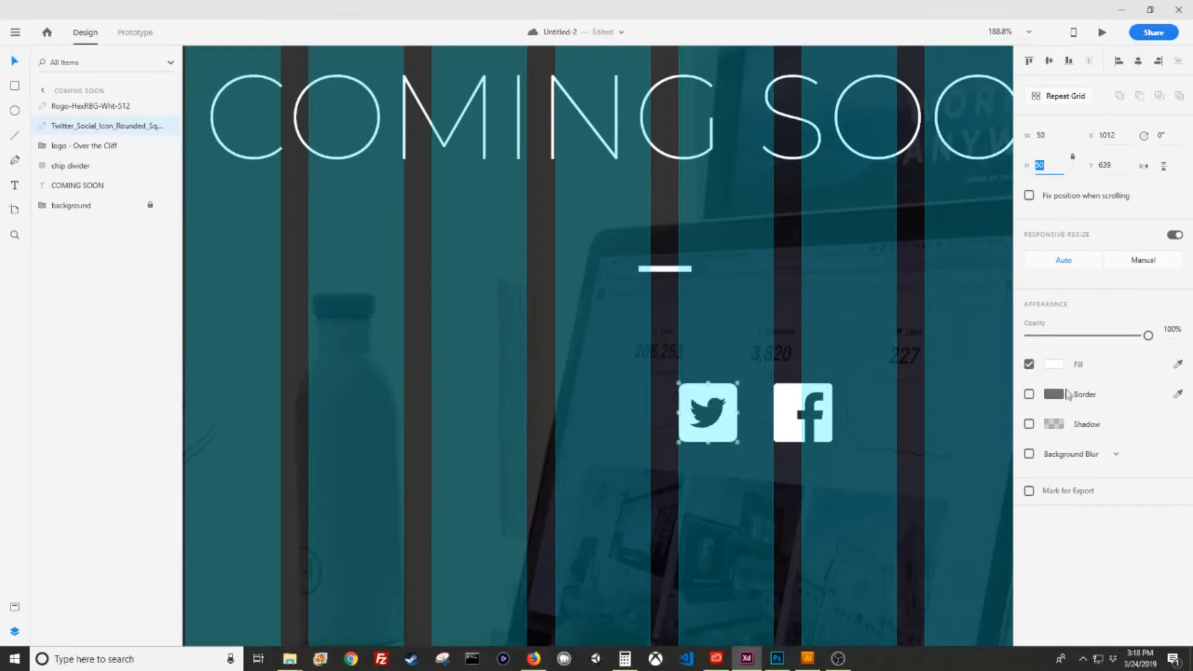
Set the Twitter icon's opacity to 50%
left_click(1169, 330)
type("50")
key("Return")
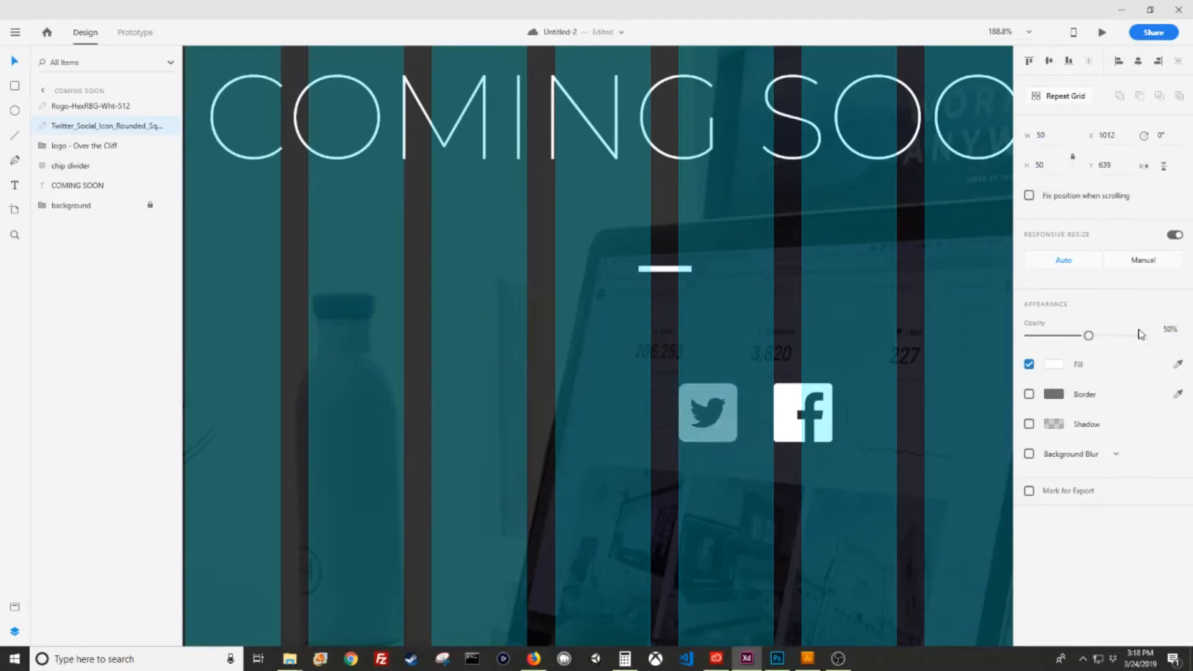
Set the Facebook icon's opacity to 50%
left_click(789, 412)
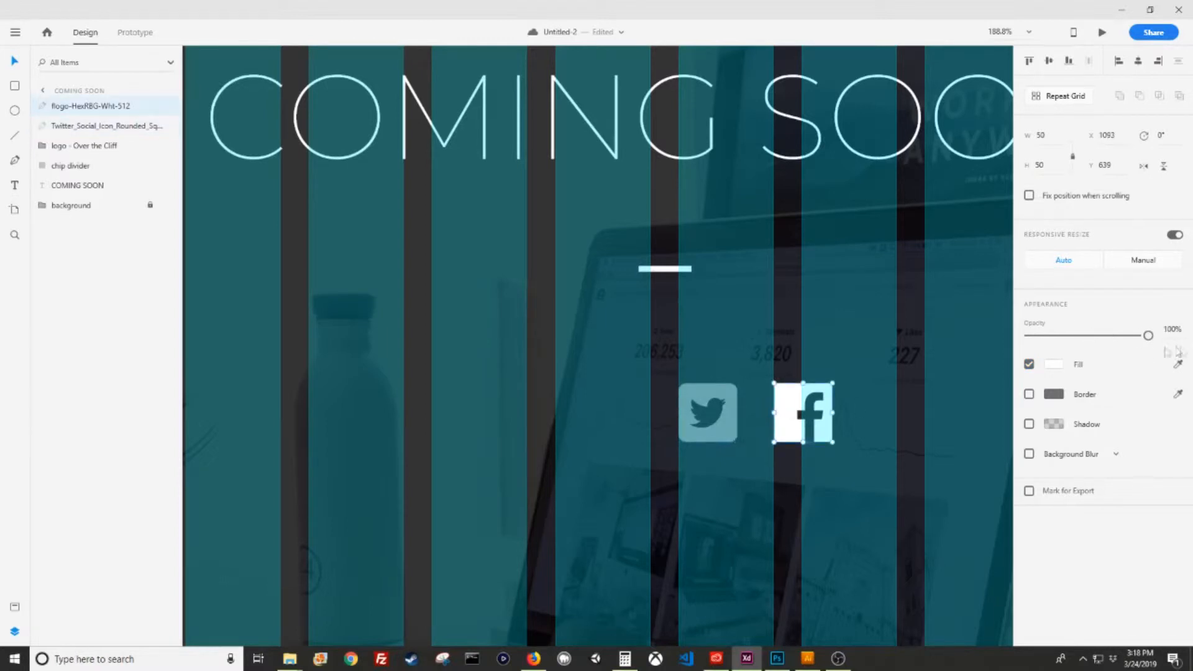
type("50")
key("Return")
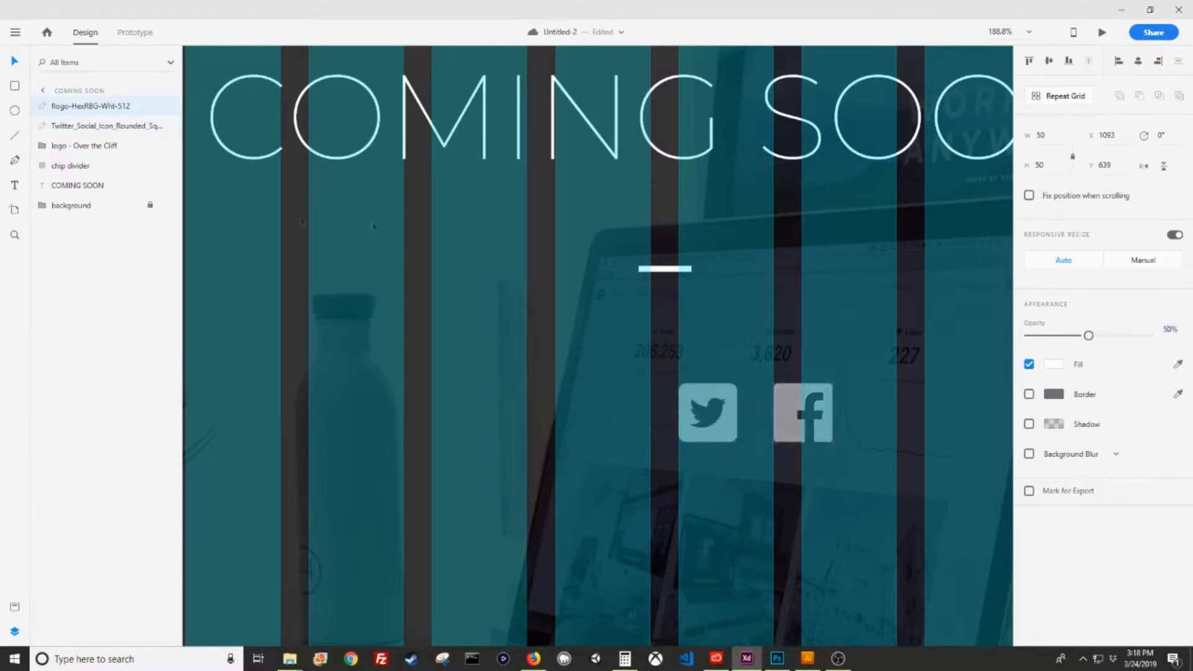
Rename the Facebook icon layer to icon-logo-facebook and the Twitter icon layer to icon-logo-twitter
right_click(94, 106)
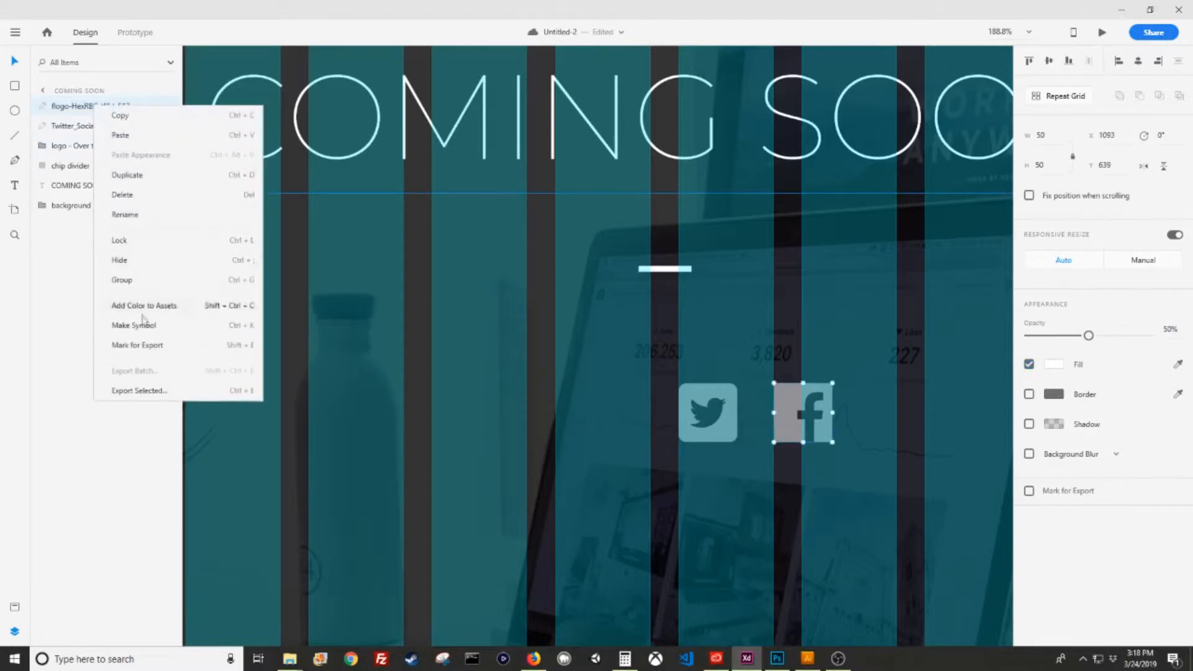
left_click(156, 209)
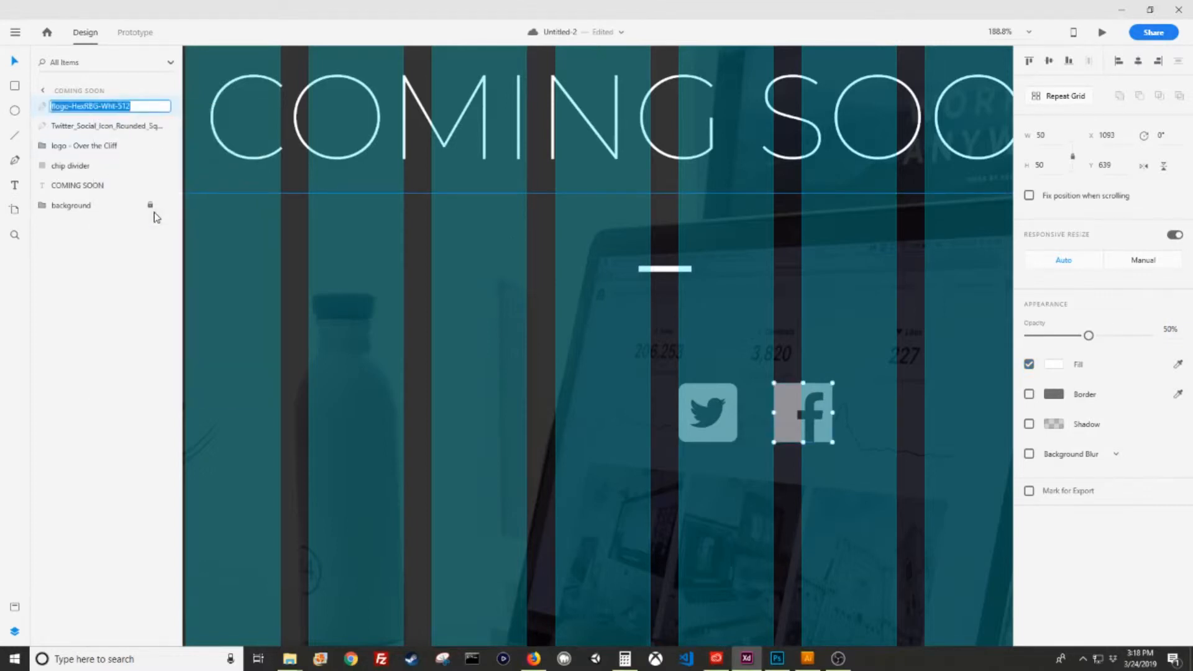
type("icon-logo-facebook")
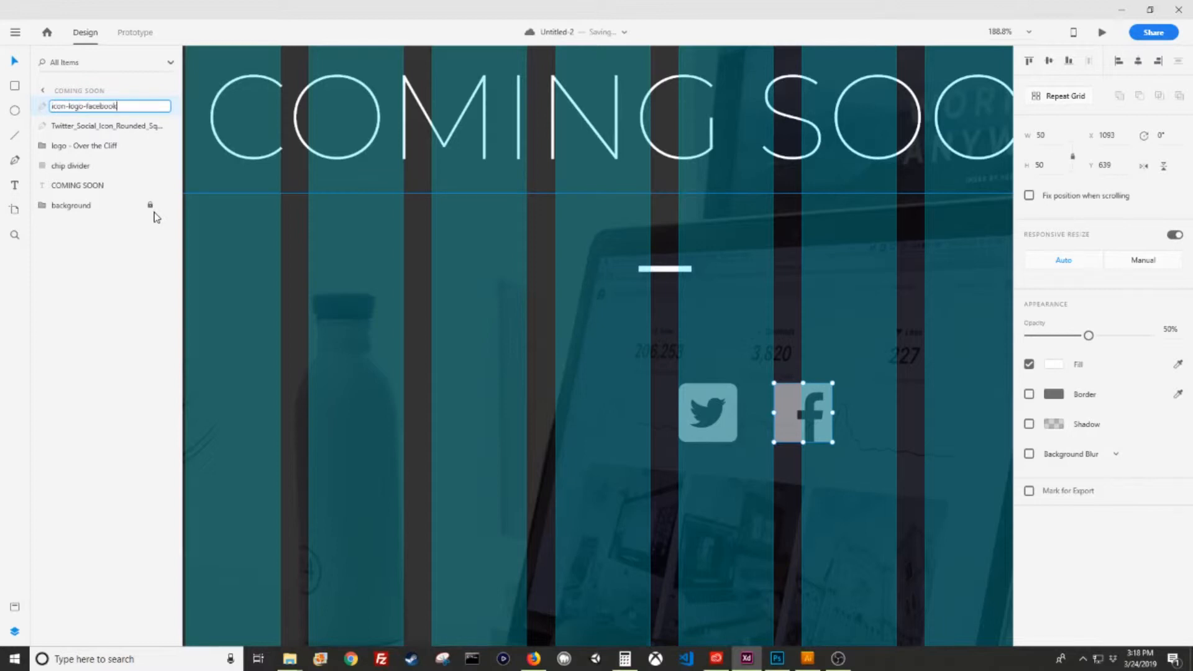
key("shift+Home")
key("ctrl+c")
key("Tab")
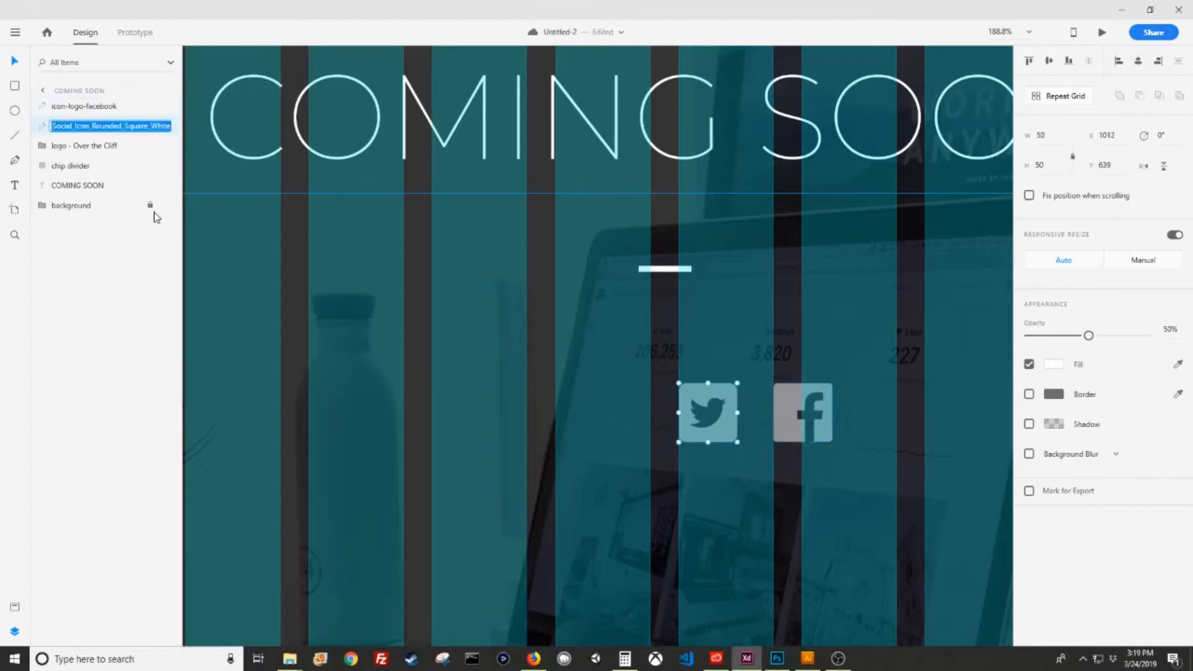
key("ctrl+v")
type("twitter")
key("Return")
Move the Twitter and Facebook icons together horizontally so the pair is centred below the chip divider
key("ctrl+0")
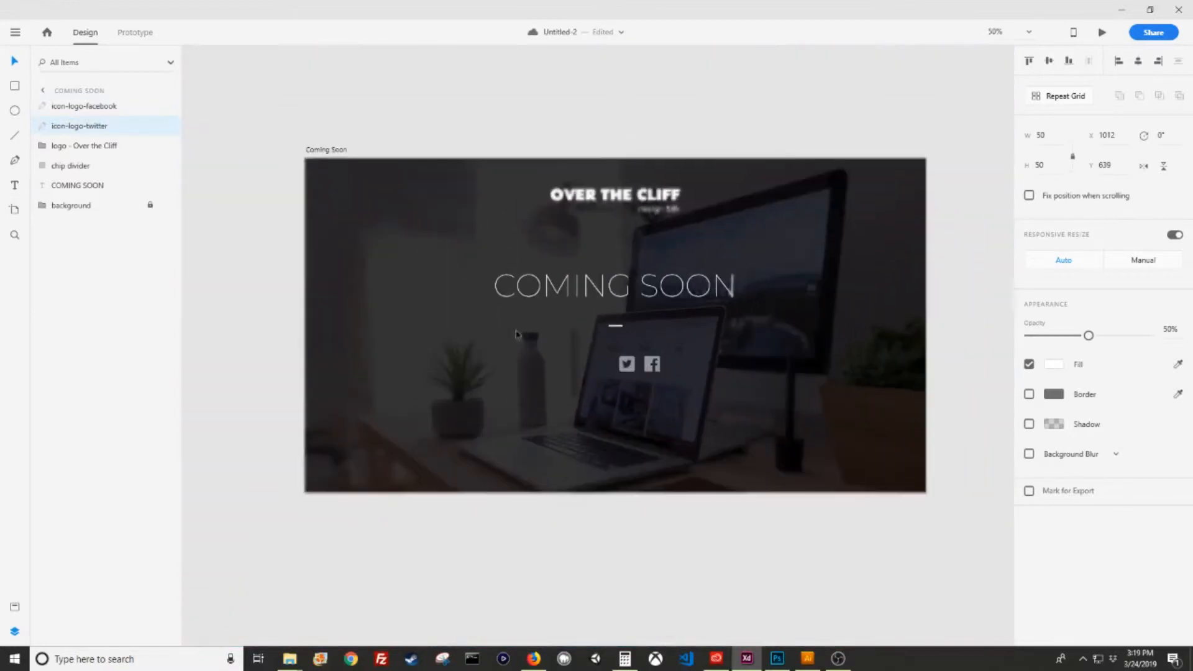
key("ctrl+1")
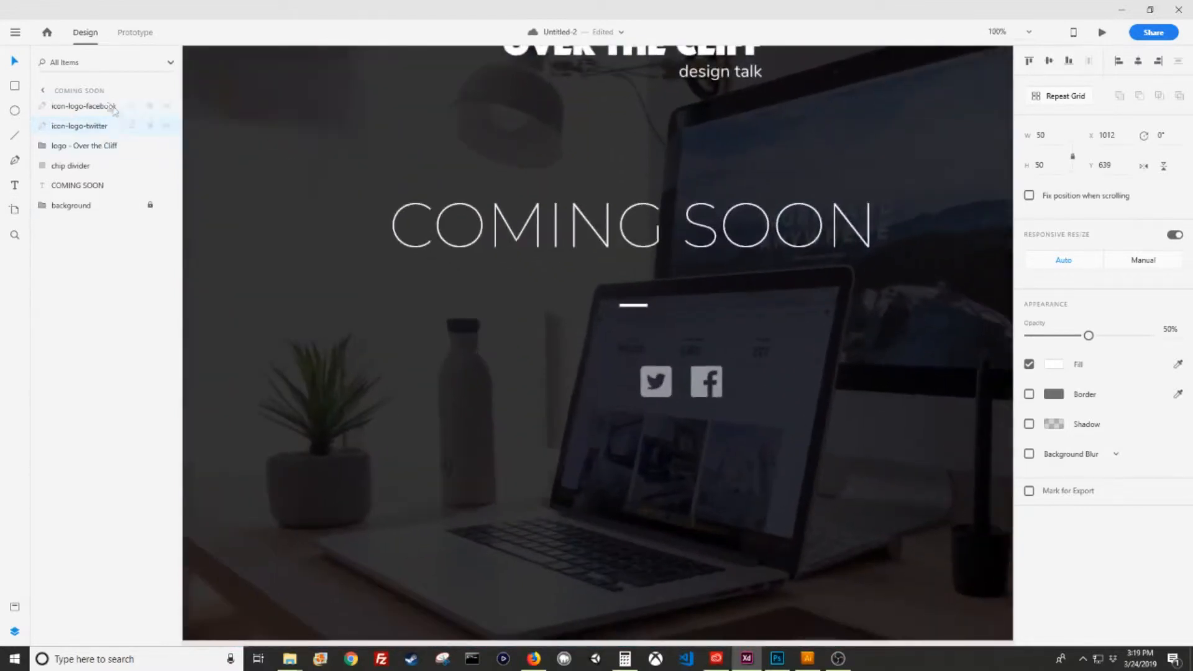
left_click(81, 106, "shift")
left_click_drag(699, 395, 652, 395)
left_click(471, 423)
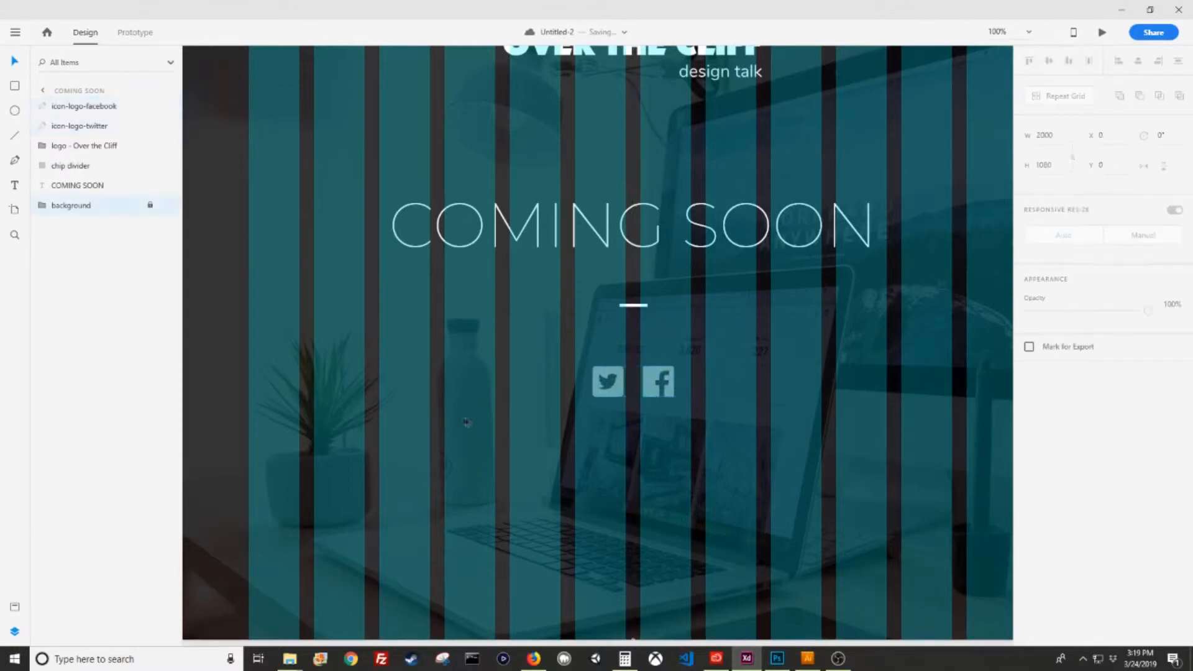
Create an area text box of about 816 × 141 below the social icons and enter the placeholder text "Thi"
key("ctrl+0")
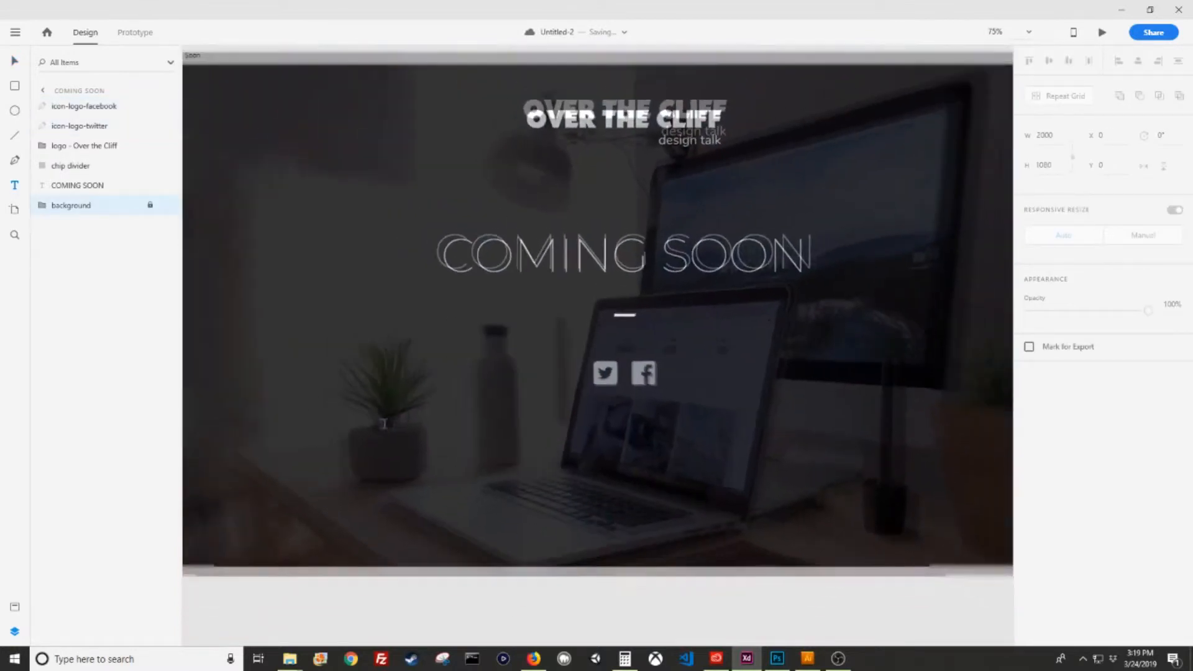
left_click_drag(435, 421, 814, 487)
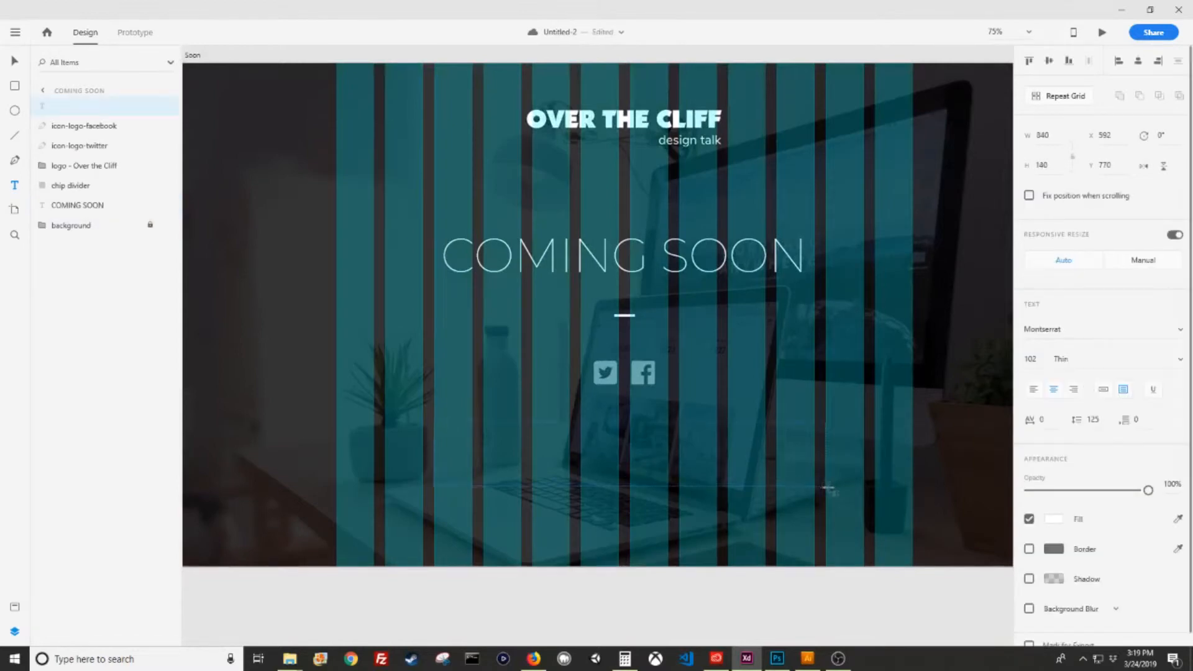
type("Thi")
Set the placeholder text's font to Poppins Regular
key("ctrl+a")
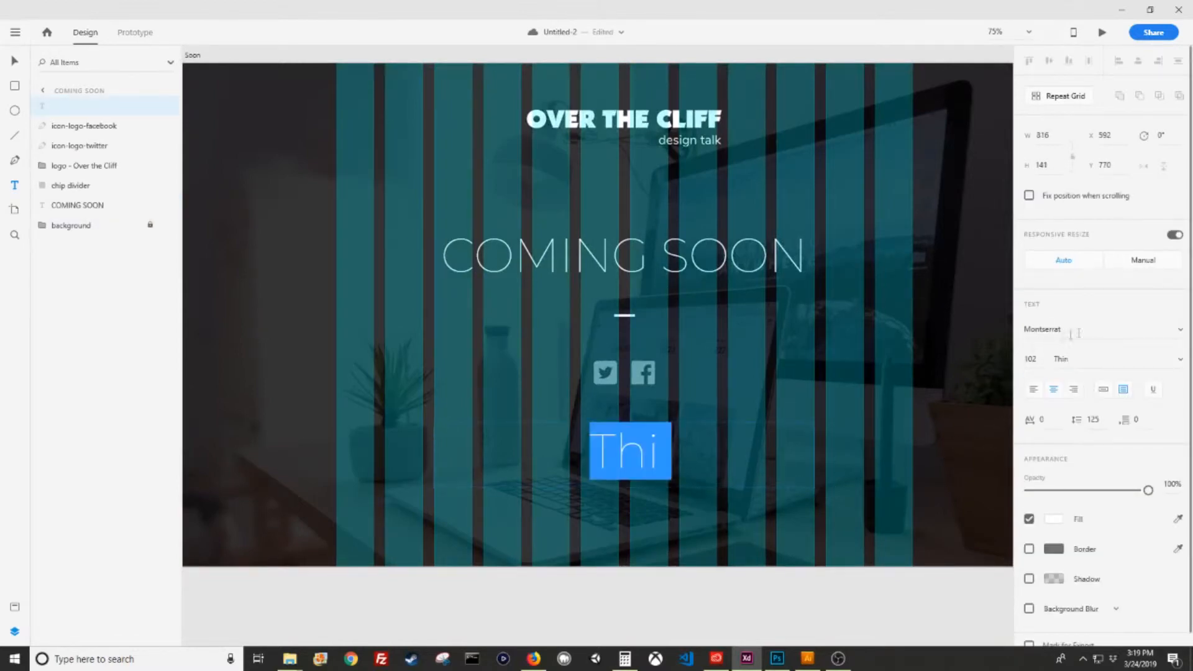
left_click(1094, 329)
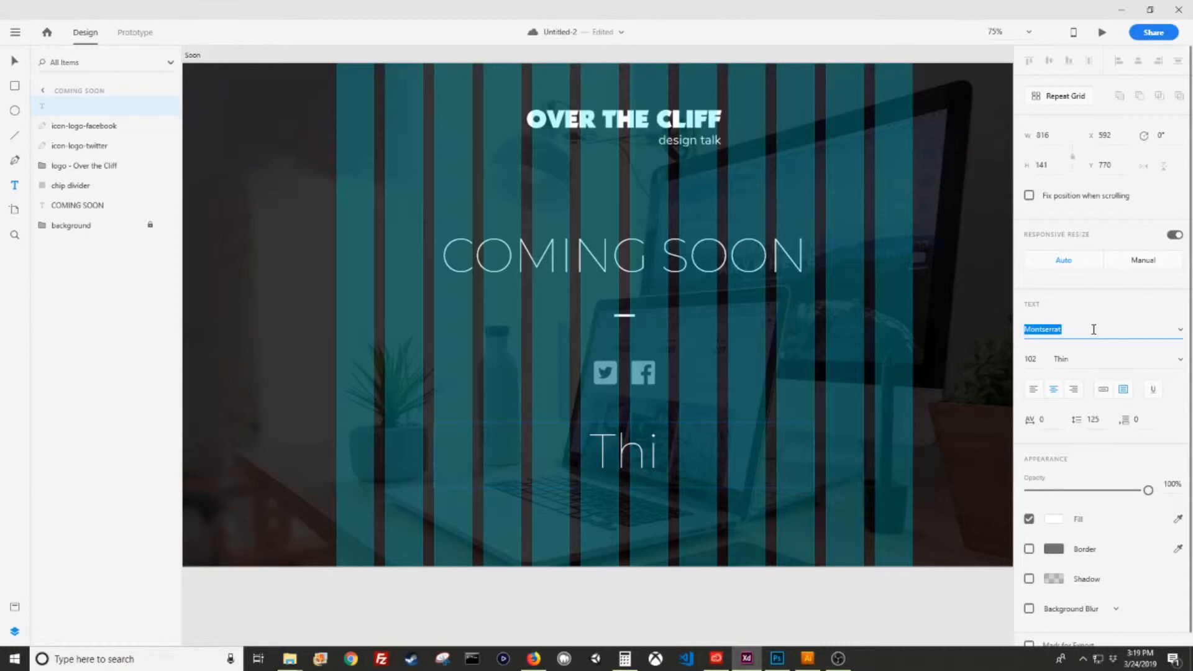
type("Nunito")
key("Tab")
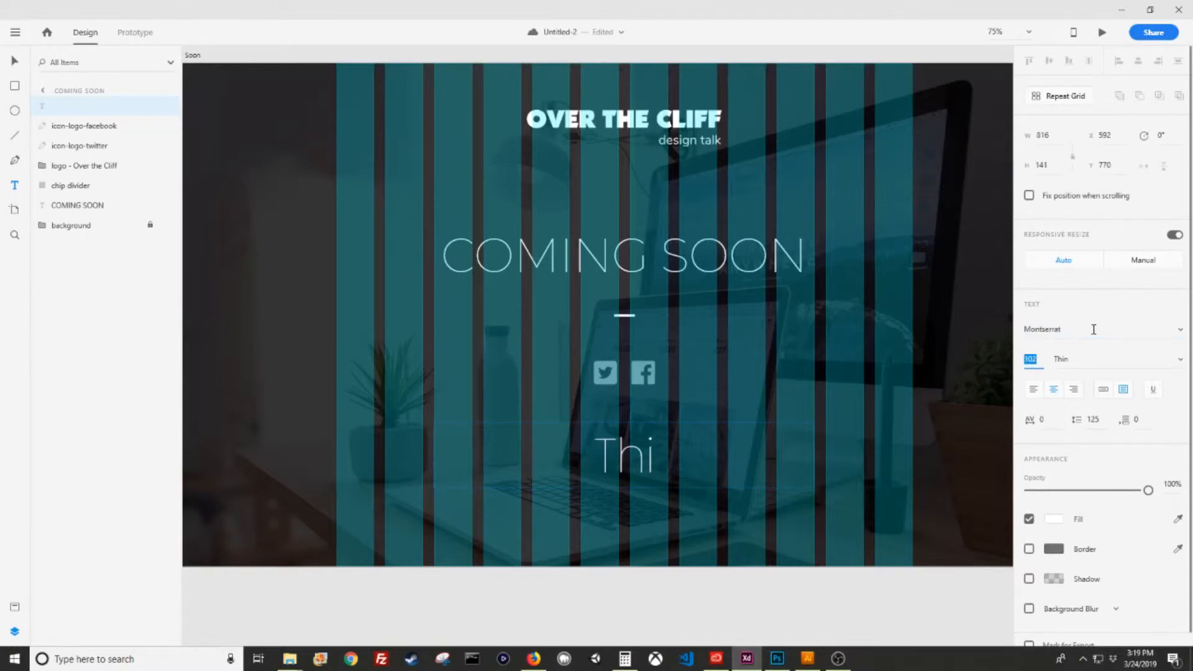
key("Tab")
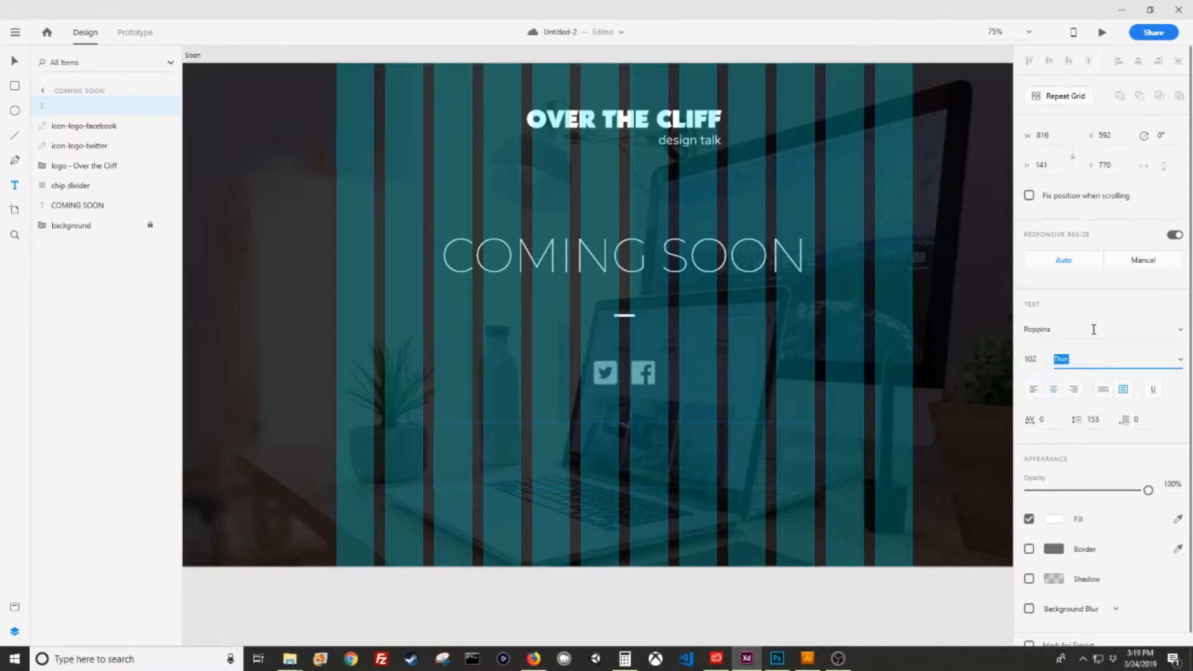
type("Regular")
key("Tab")
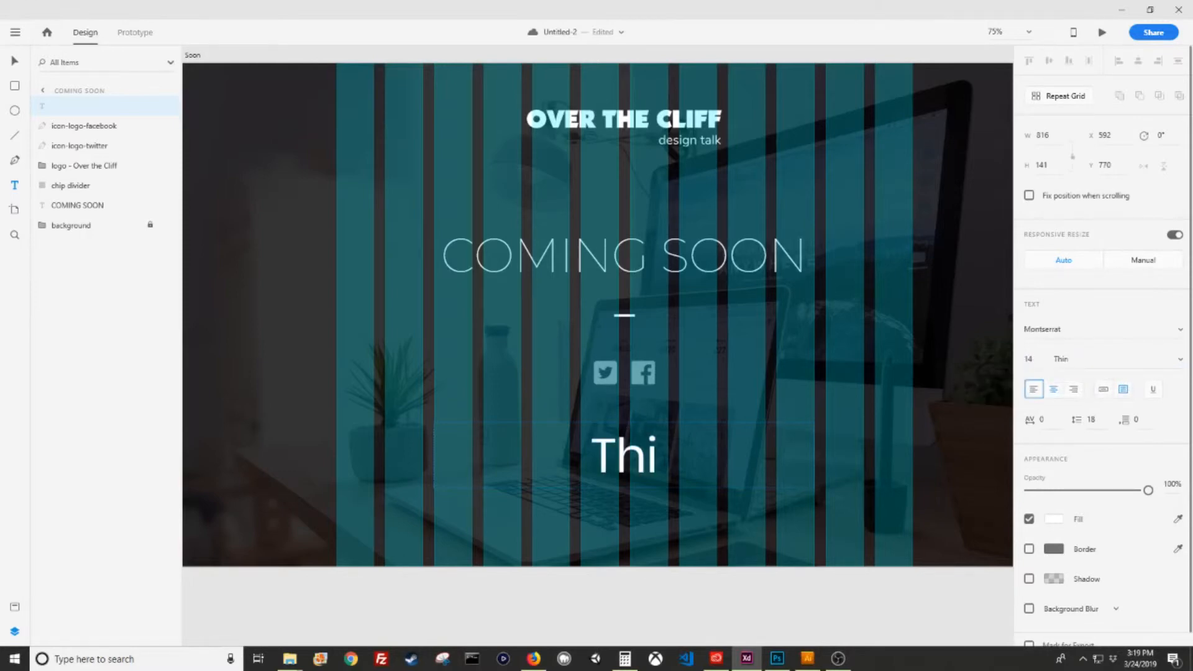
Set the placeholder text's font size to 14
double_click(663, 459)
left_click(1032, 359)
type("14")
key("Tab")
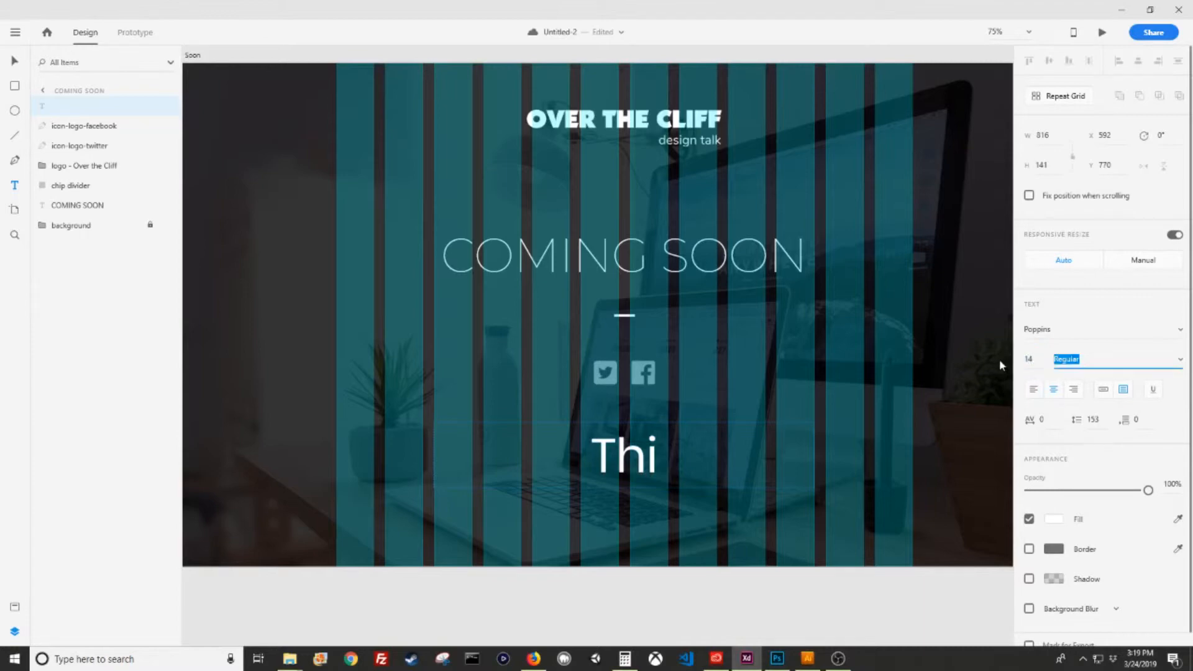
left_click(646, 457)
key("ctrl+a")
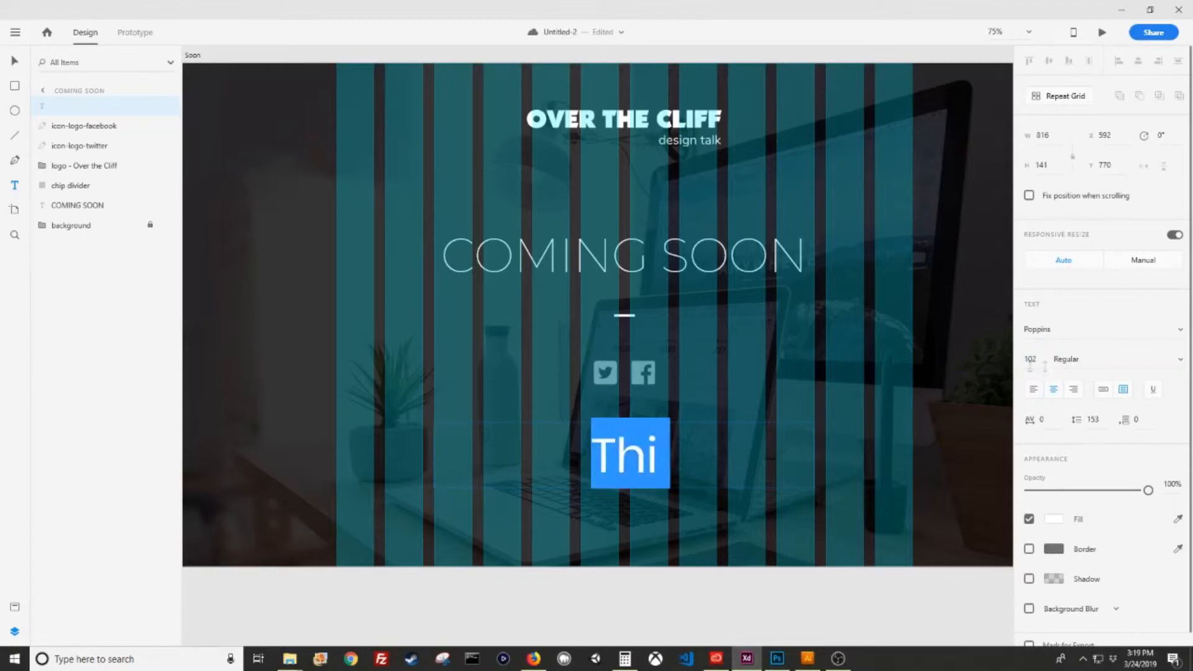
left_click(1043, 361)
type("14")
key("Tab")
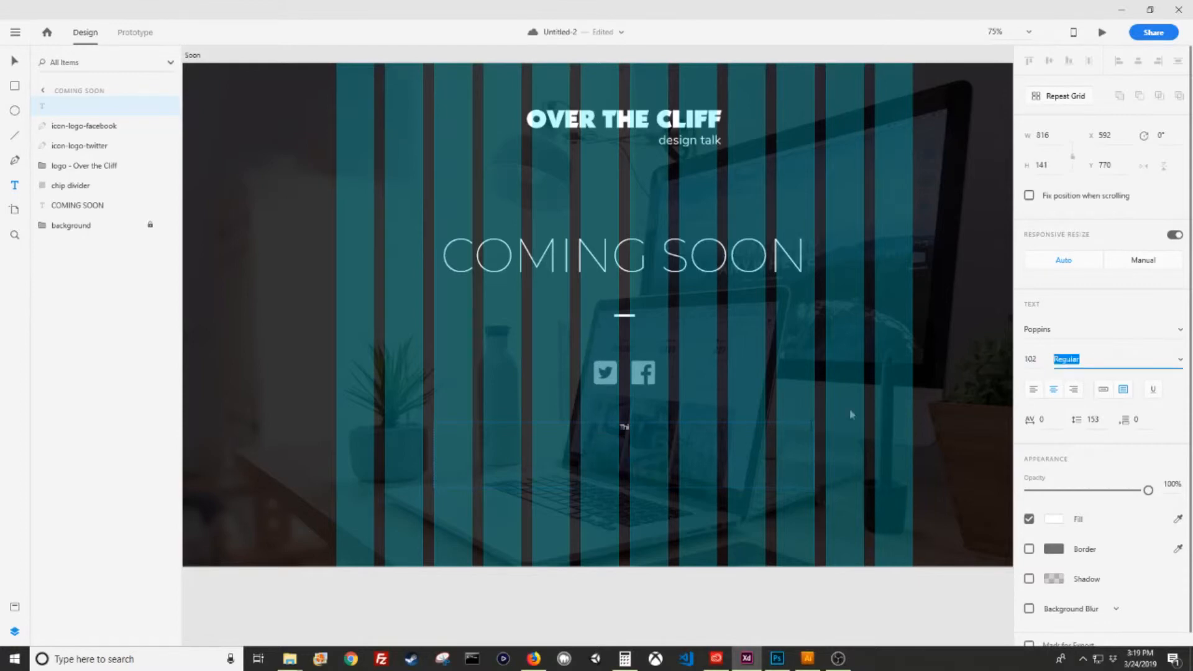
Replace the placeholder with "Copyright Over The Cliff Design Talk 2019. All Rights Reserved."
left_click(629, 427)
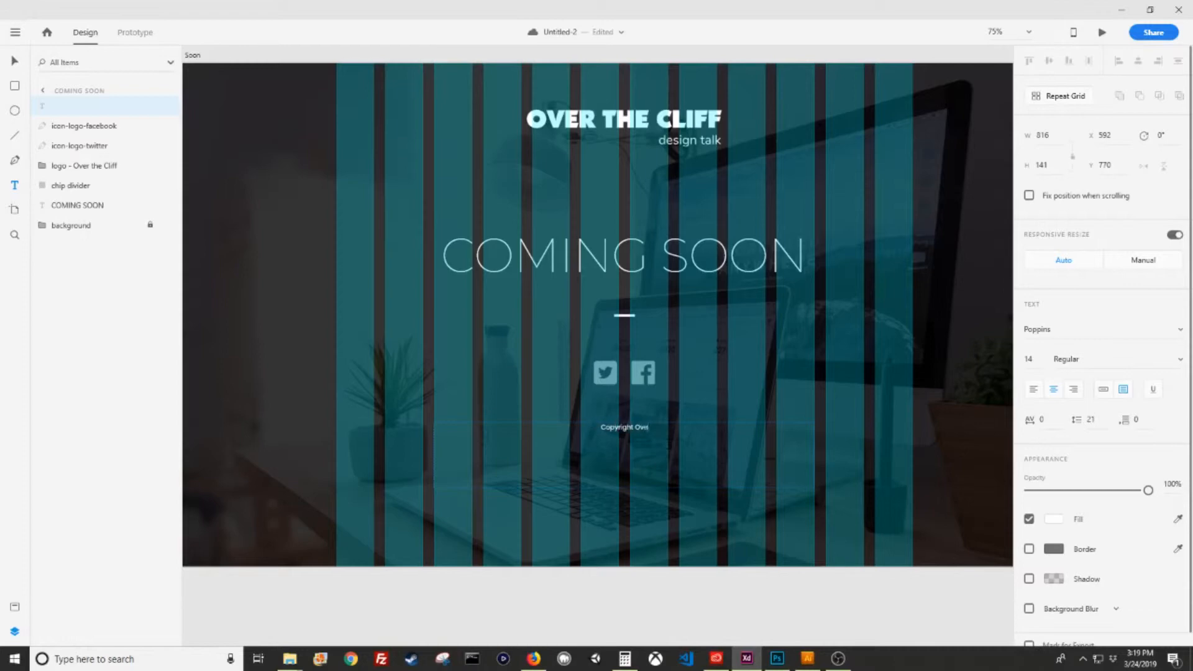
type("Design Talk 201")
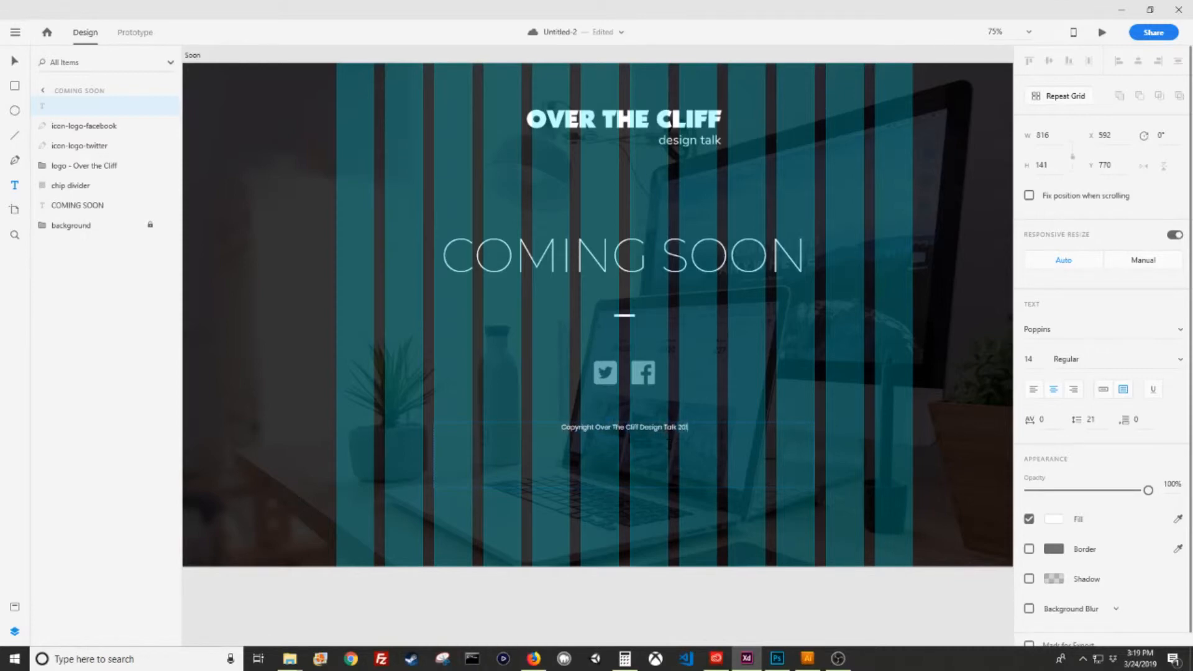
type("9. Al")
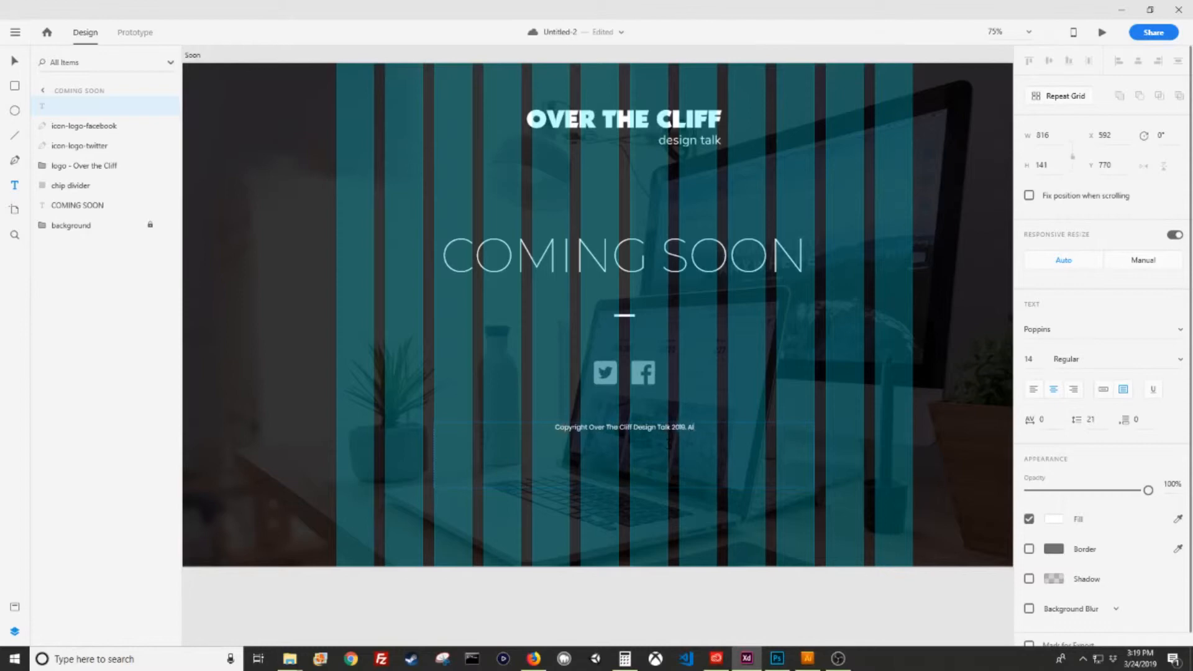
type("l Rights Reserved.")
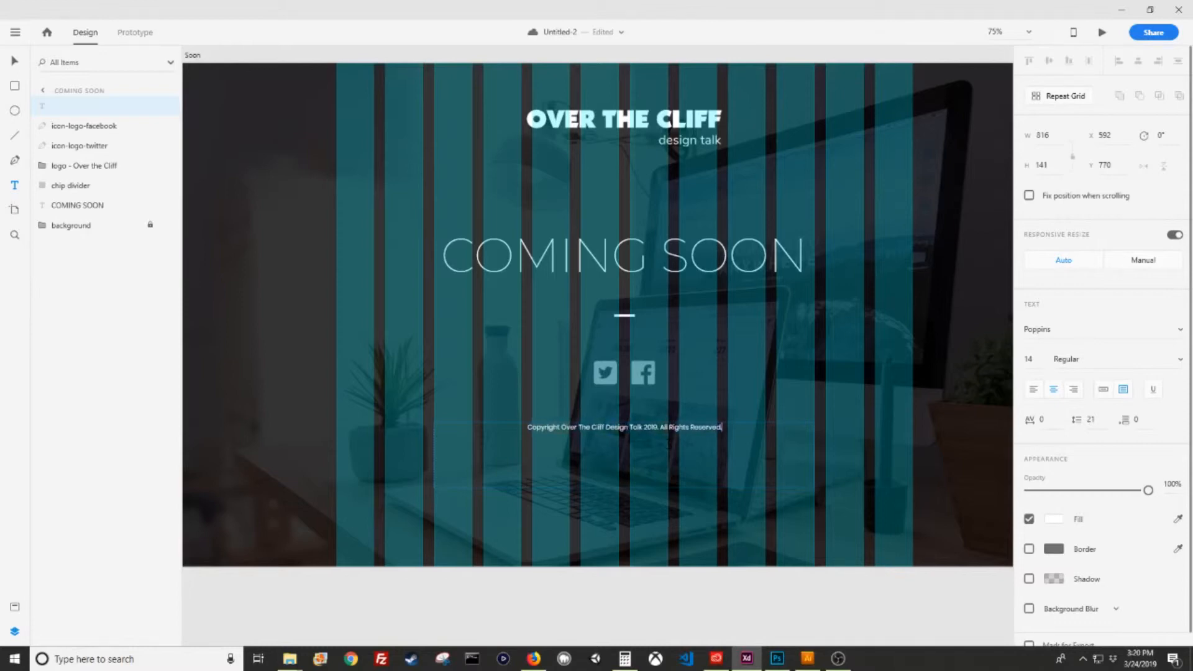
Set the copyright text's fill colour to #999999
key("ctrl+a")
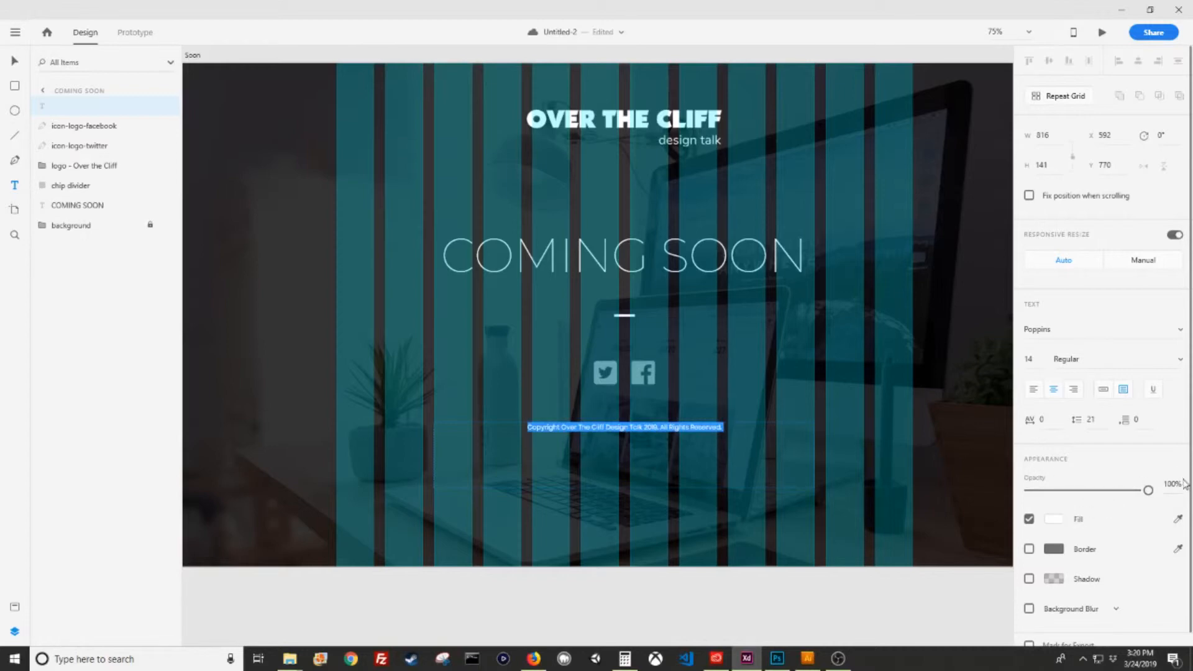
key("Escape")
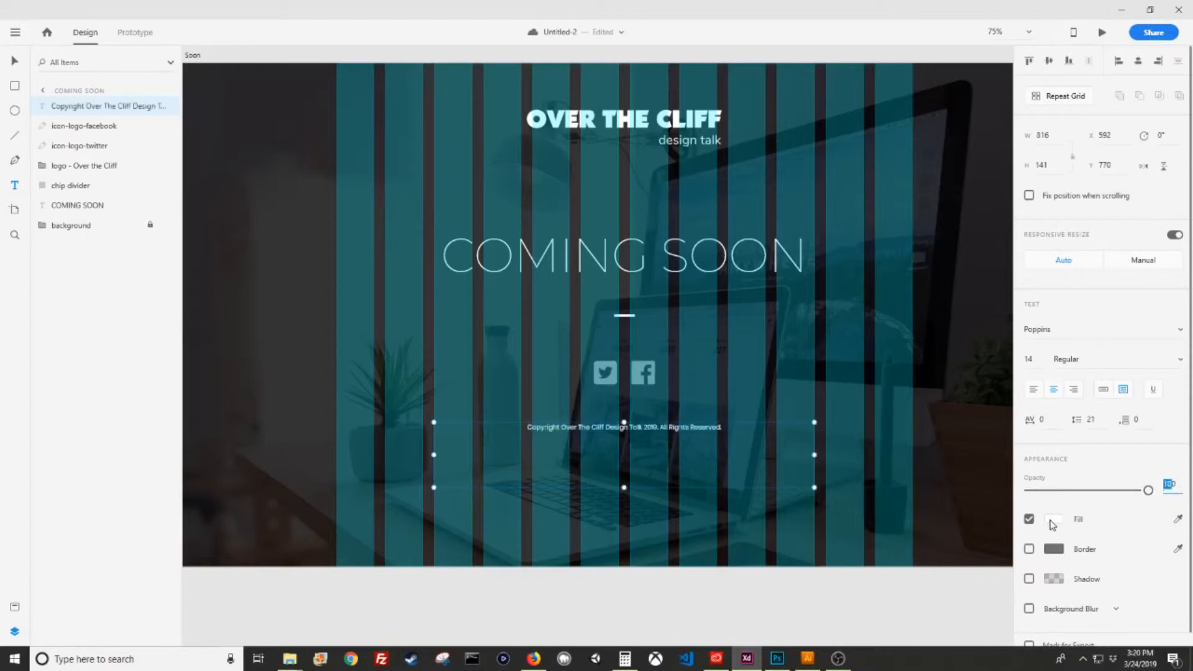
left_click(1054, 519)
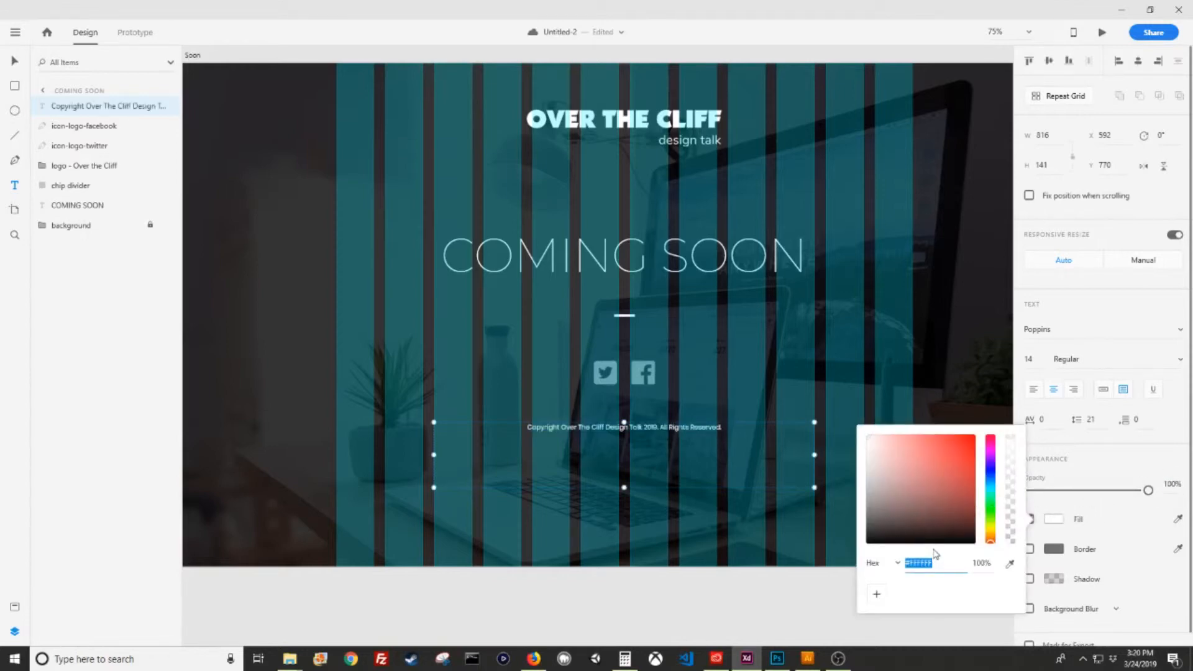
type("999")
key("Tab")
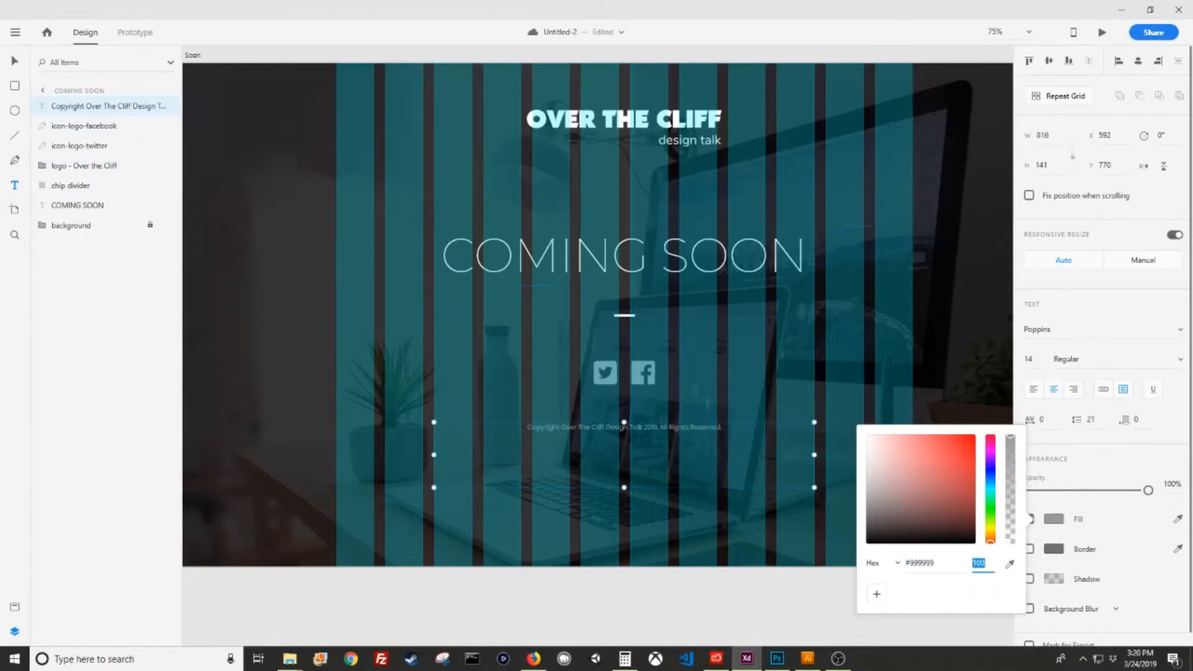
left_click_drag(868, 480, 864, 474)
Reduce the copyright text box's height to about 45 and move it down to about Y 831
left_click(15, 61)
left_click_drag(623, 486, 674, 458)
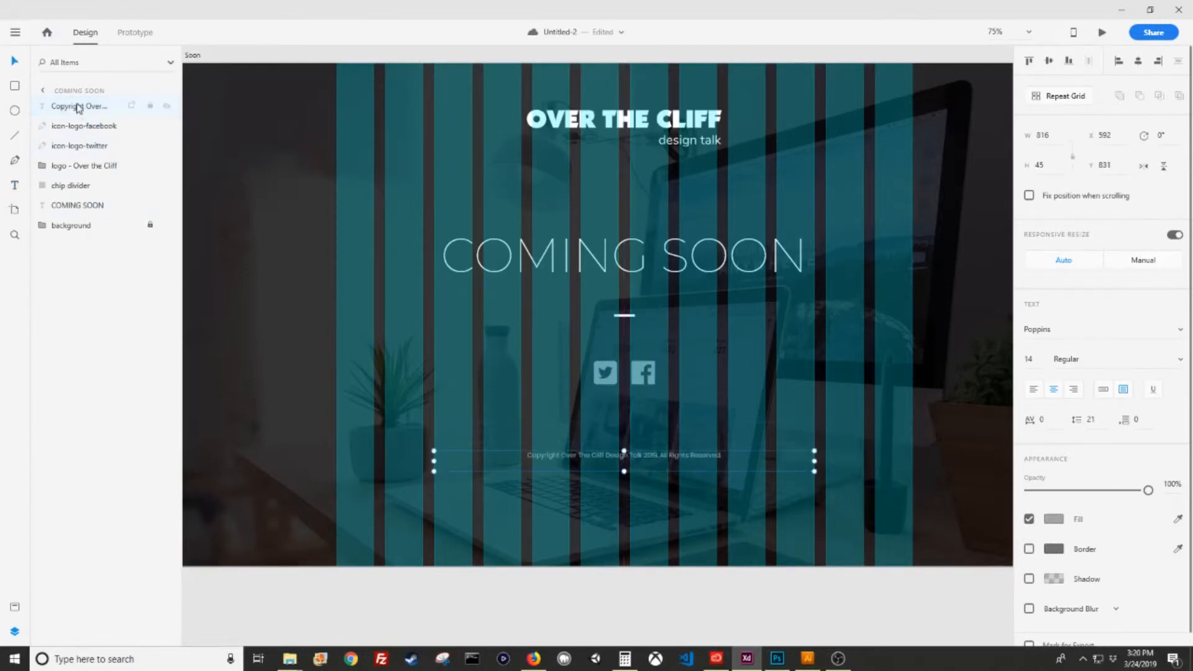
Reorder the layers so the logo group is at the top of the stack with the COMING SOON heading directly beneath it
left_click(85, 166)
left_click_drag(85, 166, 87, 105)
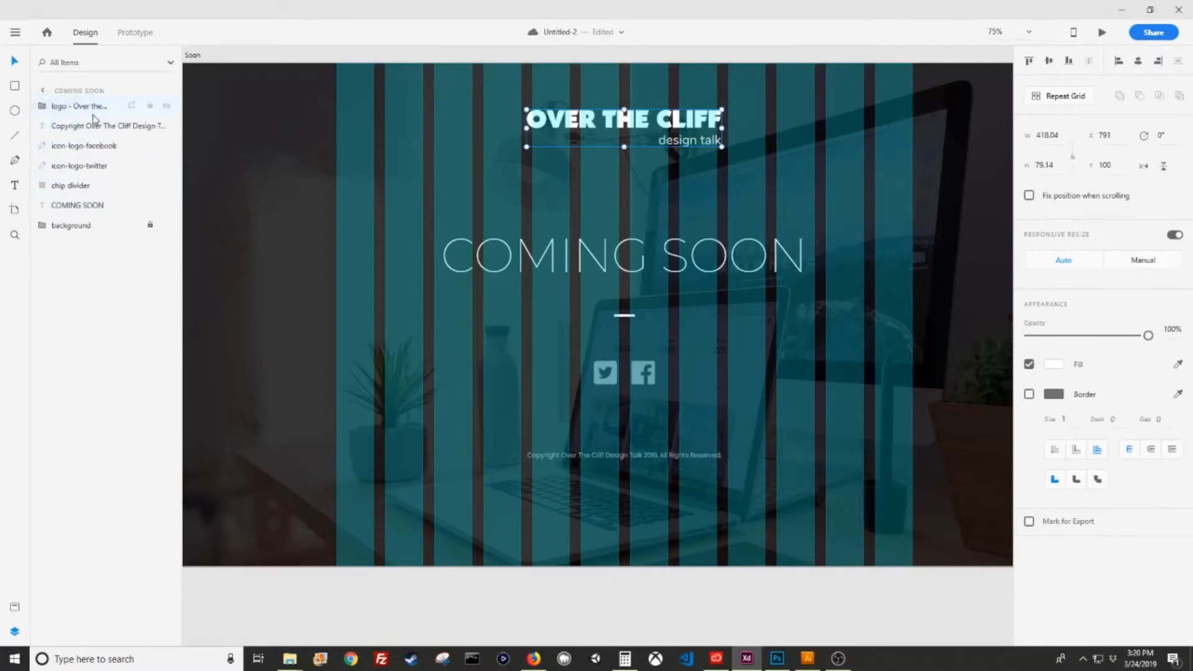
left_click(85, 205)
key("ctrl+]")
key("ctrl+]")
key("ctrl+]")
key("ctrl+]")
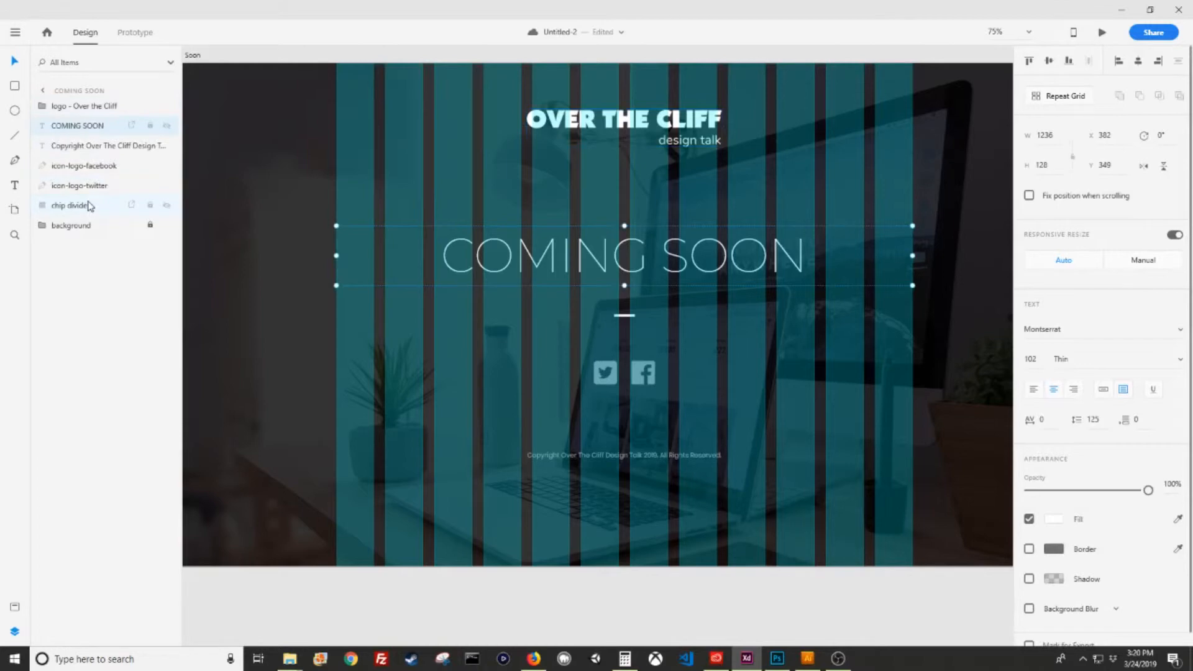
Reorder the remaining layers so the chip divider sits directly beneath the heading and the copyright text sits beneath both icons
left_click(87, 210)
key("ctrl+]")
key("ctrl+]")
key("ctrl+]")
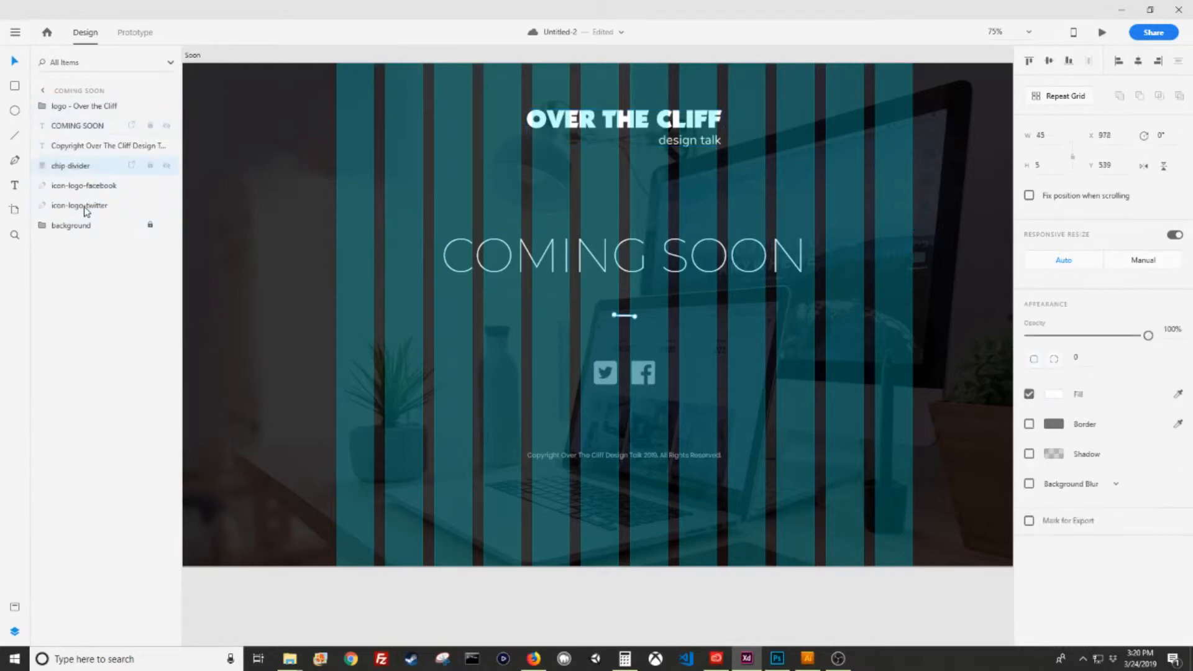
left_click(90, 185)
left_click(82, 166)
key("ctrl+[")
key("ctrl+[")
Group the Twitter and Facebook icons and name the group Social Media Icons
left_click(107, 188)
left_click(90, 166, "shift")
key("ctrl+g")
double_click(64, 166)
type("Social Media")
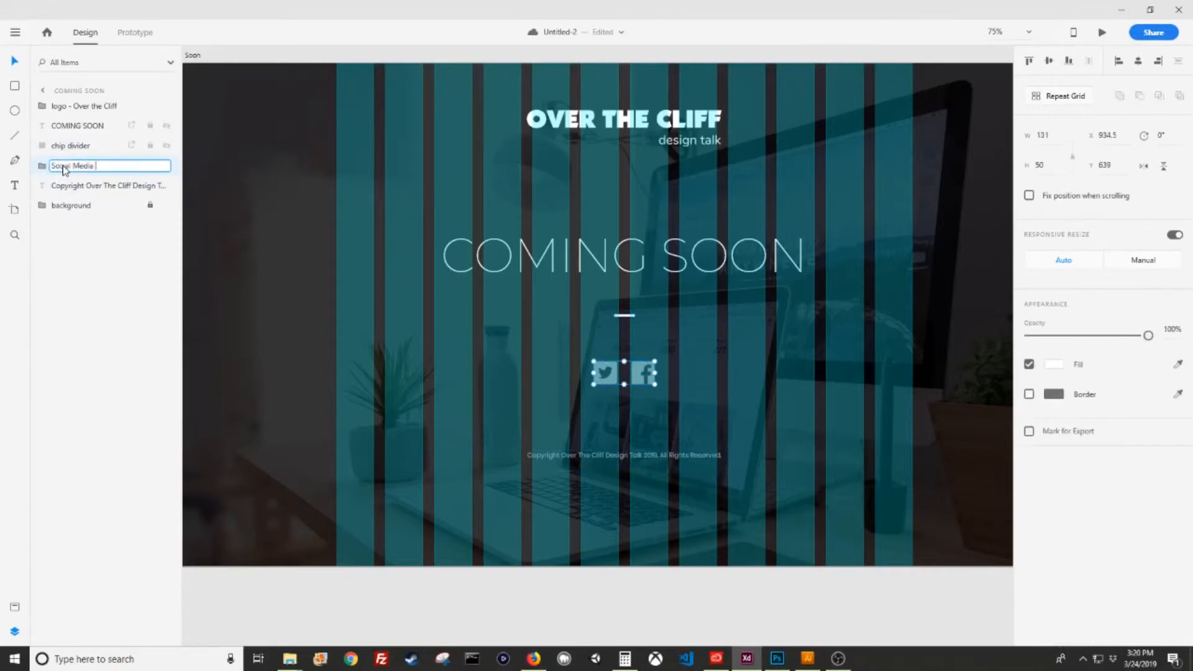
type(" Icons")
left_click(68, 185)
Move the Social Media Icons group down to about Y 738, and shift it and the copyright text together to about Y 826
left_click(75, 166)
left_click_drag(639, 378, 639, 424)
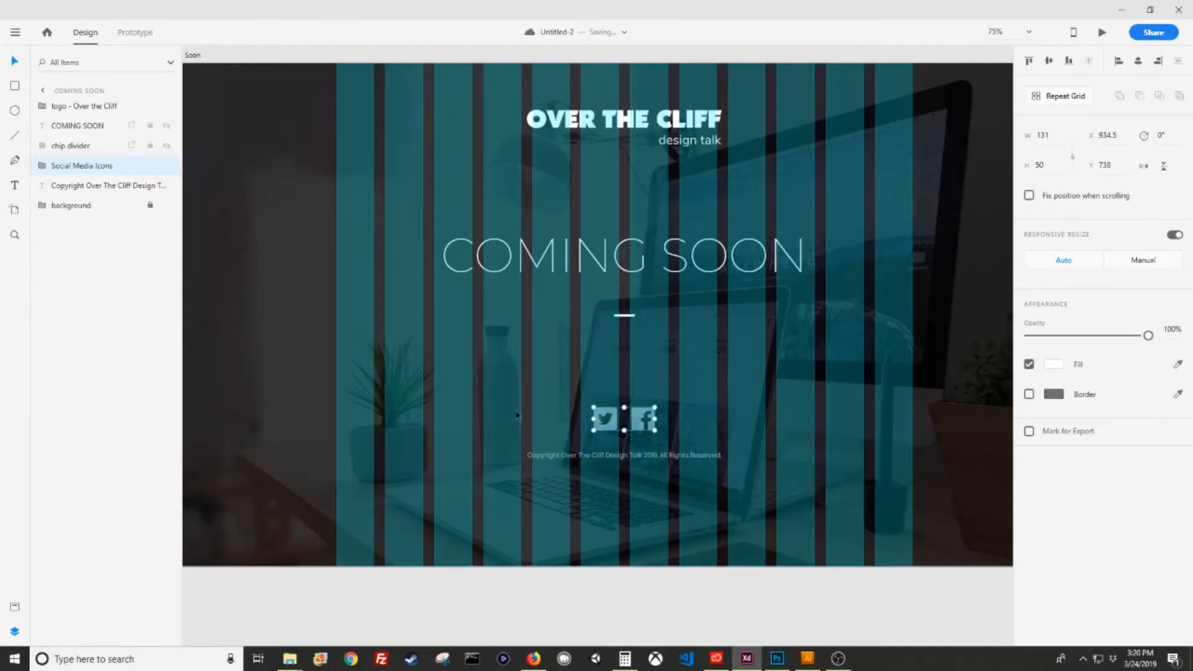
left_click(87, 186, "shift")
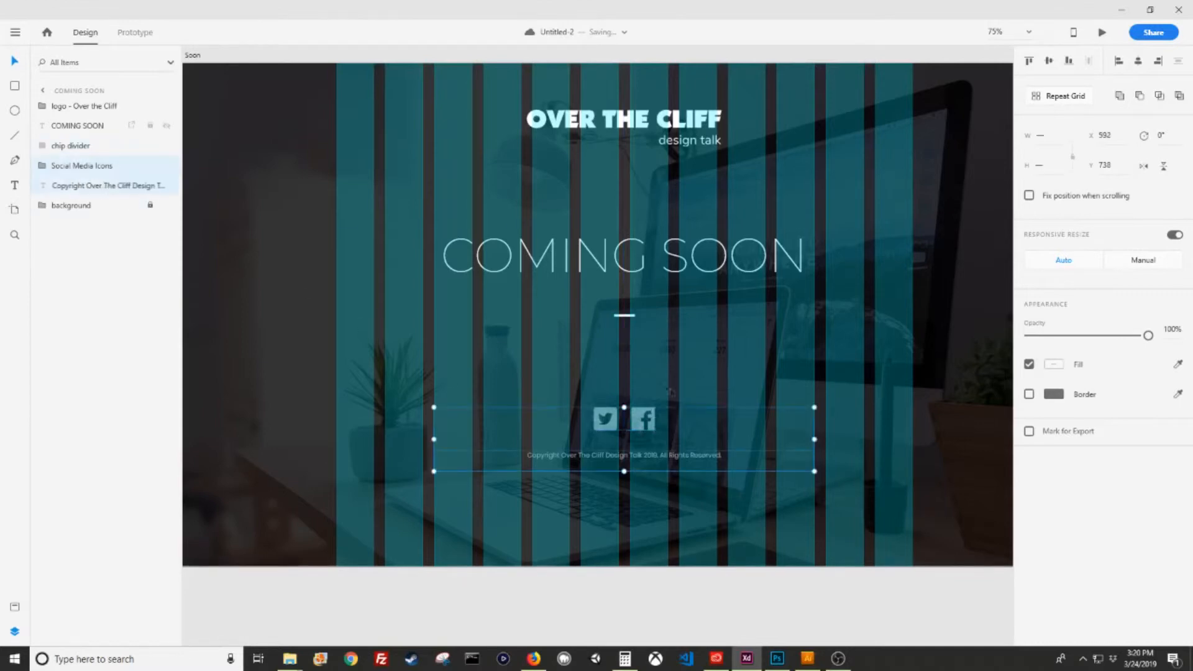
left_click_drag(646, 420, 646, 461)
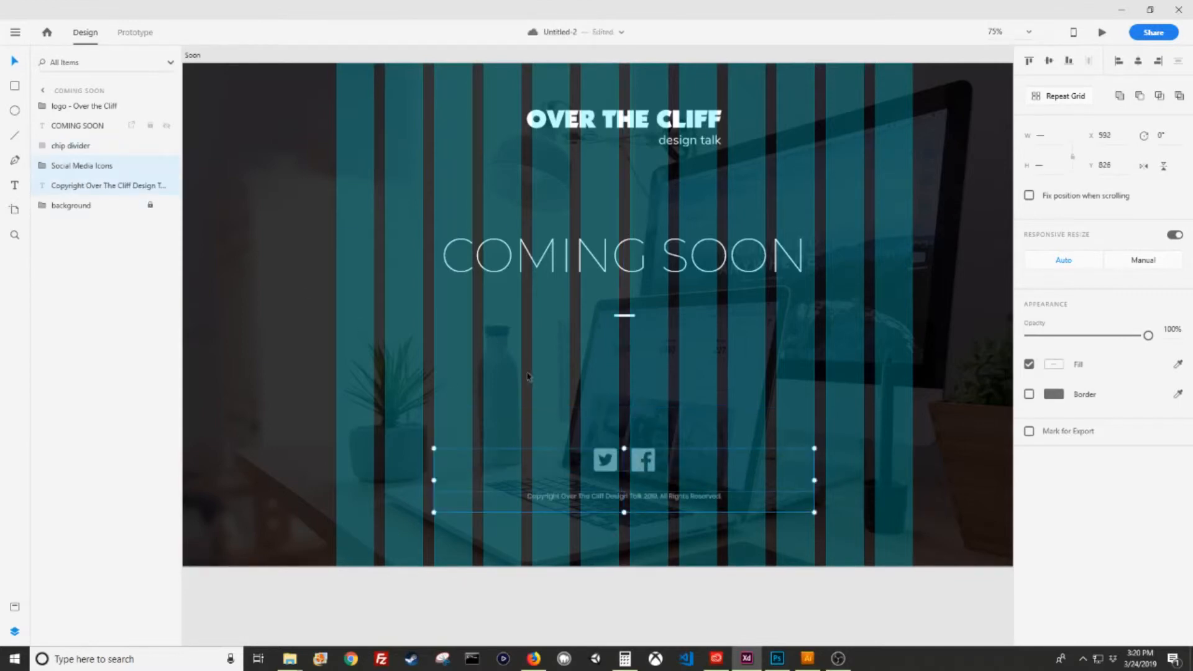
Set the font size of the COMING SOON heading to 80
key("t")
left_click(571, 255)
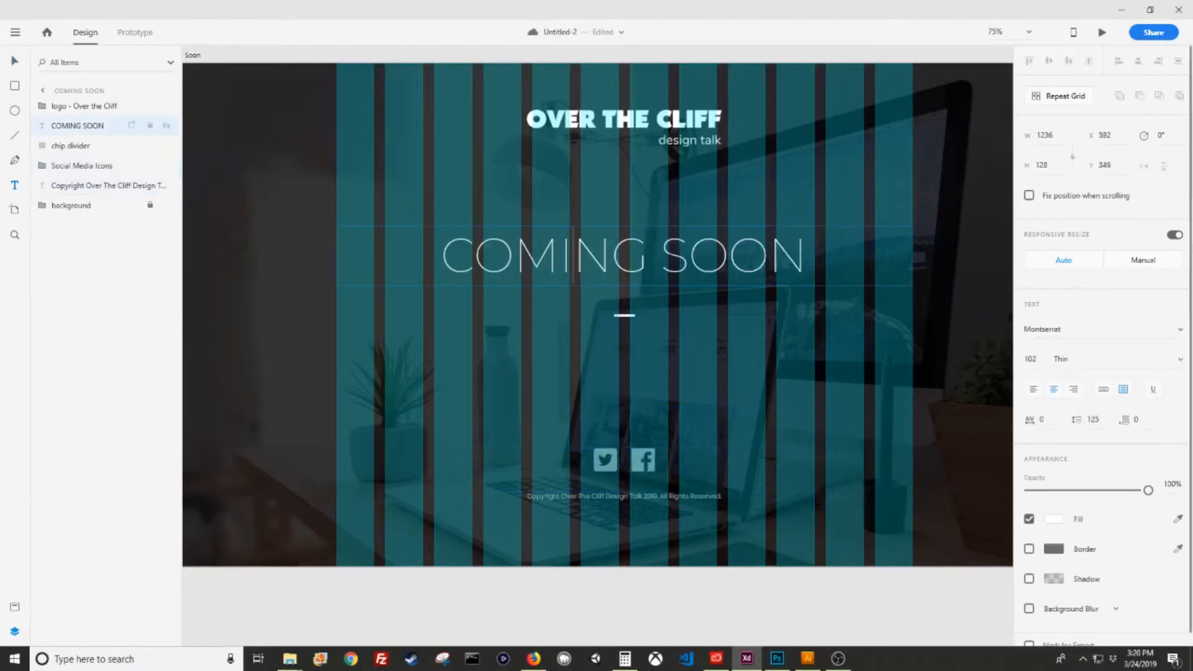
key("ctrl+a")
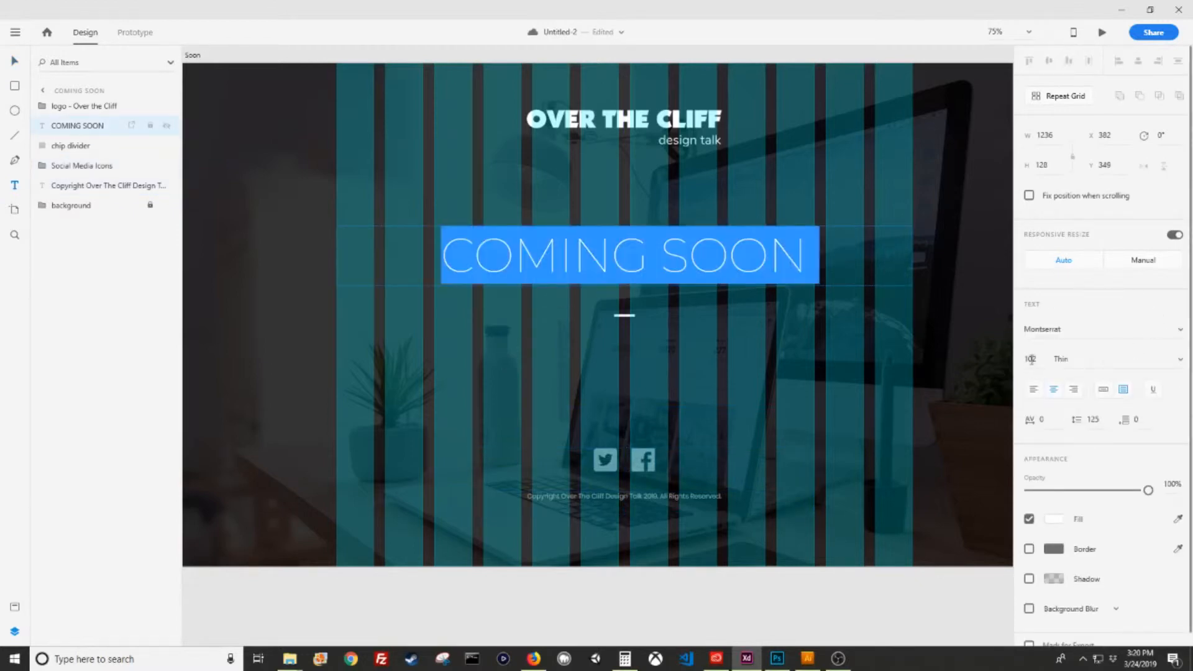
left_click(1030, 359)
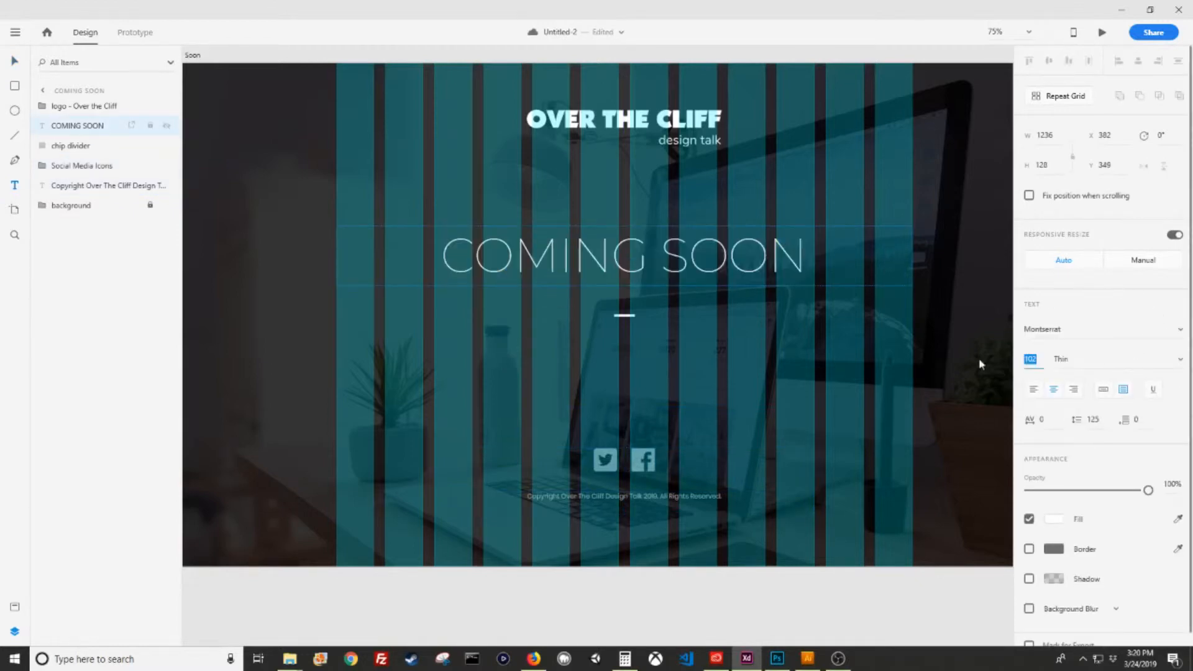
type("102")
key("Tab")
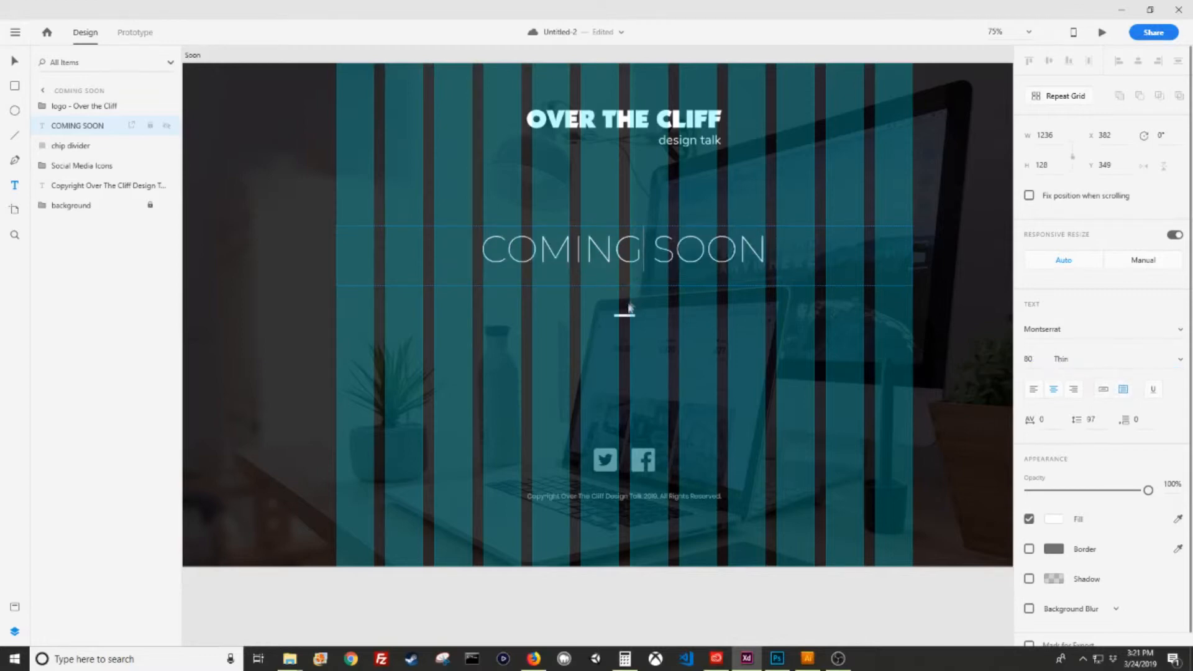
left_click(16, 63)
key("t")
left_click_drag(535, 342, 713, 413)
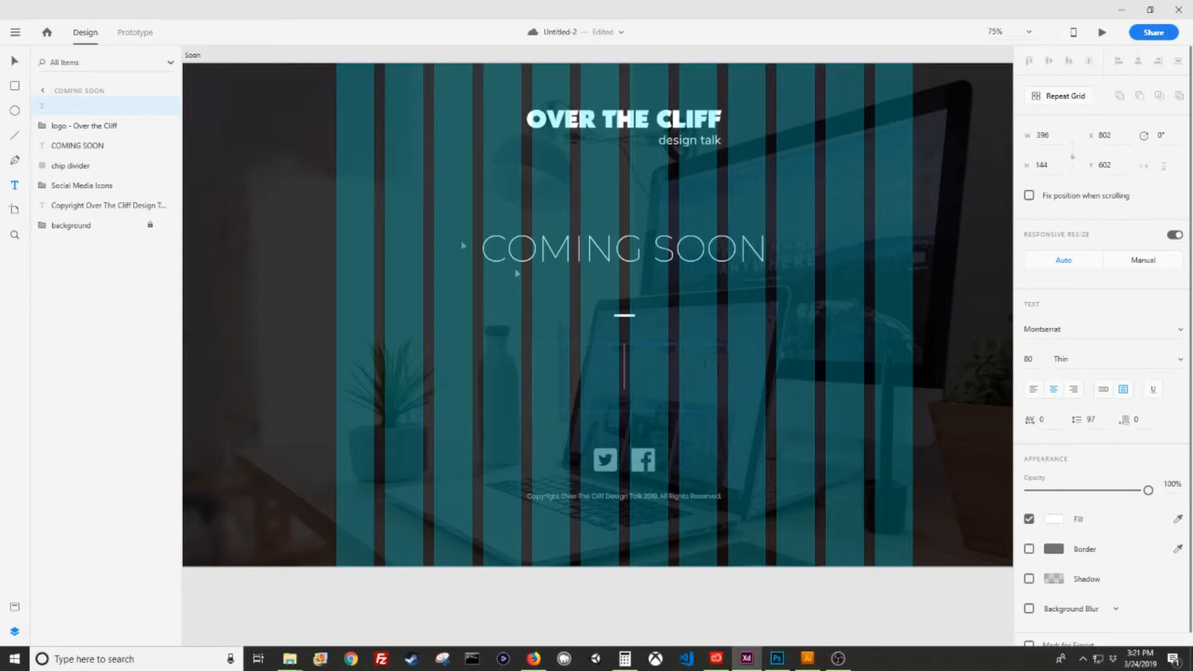
left_click(16, 65)
Add a text box about 606 × 141 between the chip divider and the social icons reading "This the future landing page for"
key("t")
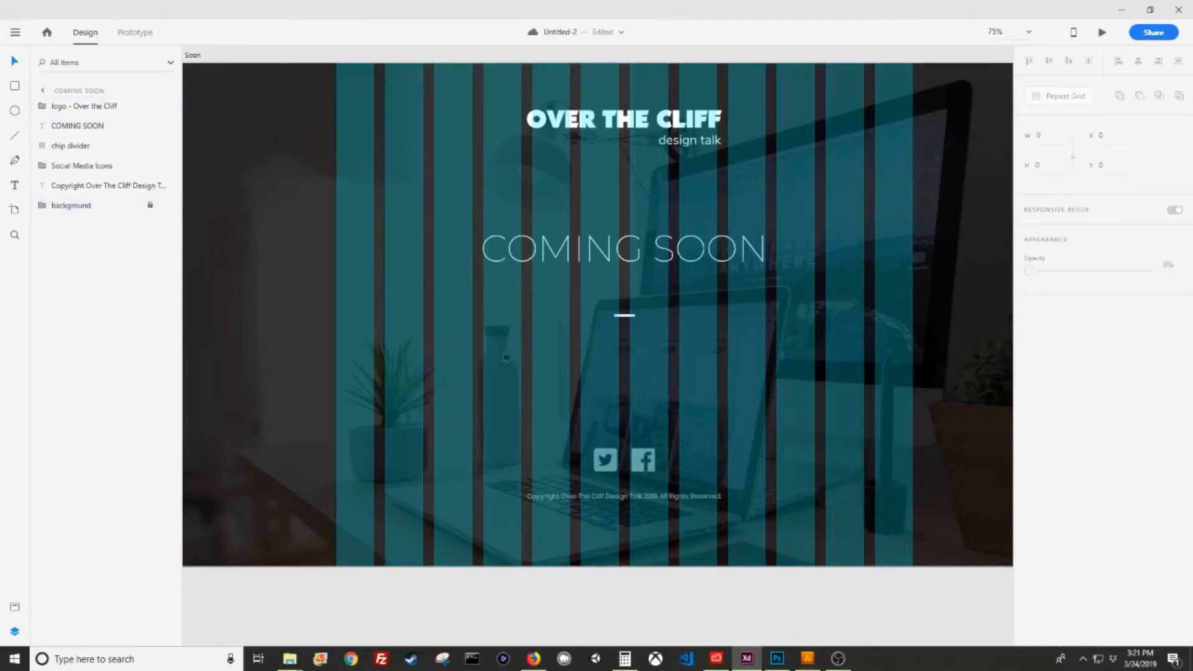
left_click_drag(483, 349, 764, 416)
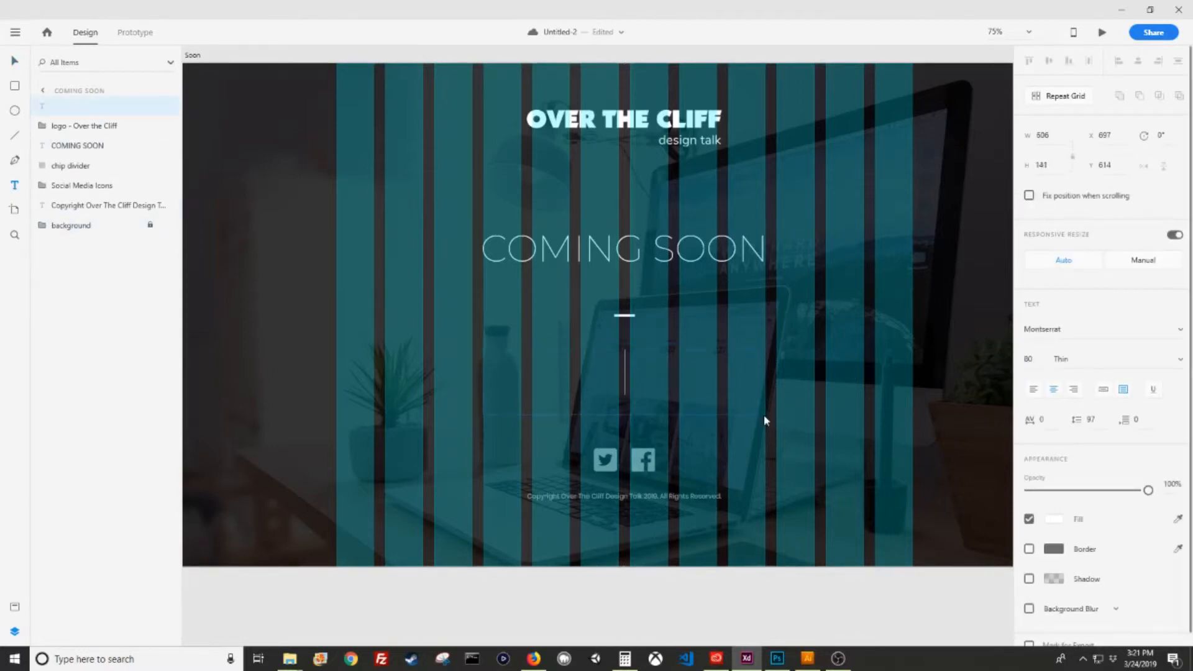
type("Thjis")
key("BackSpace")
key("BackSpace")
key("BackSpace")
type("us")
key("BackSpace")
key("BackSpace")
type("is the")
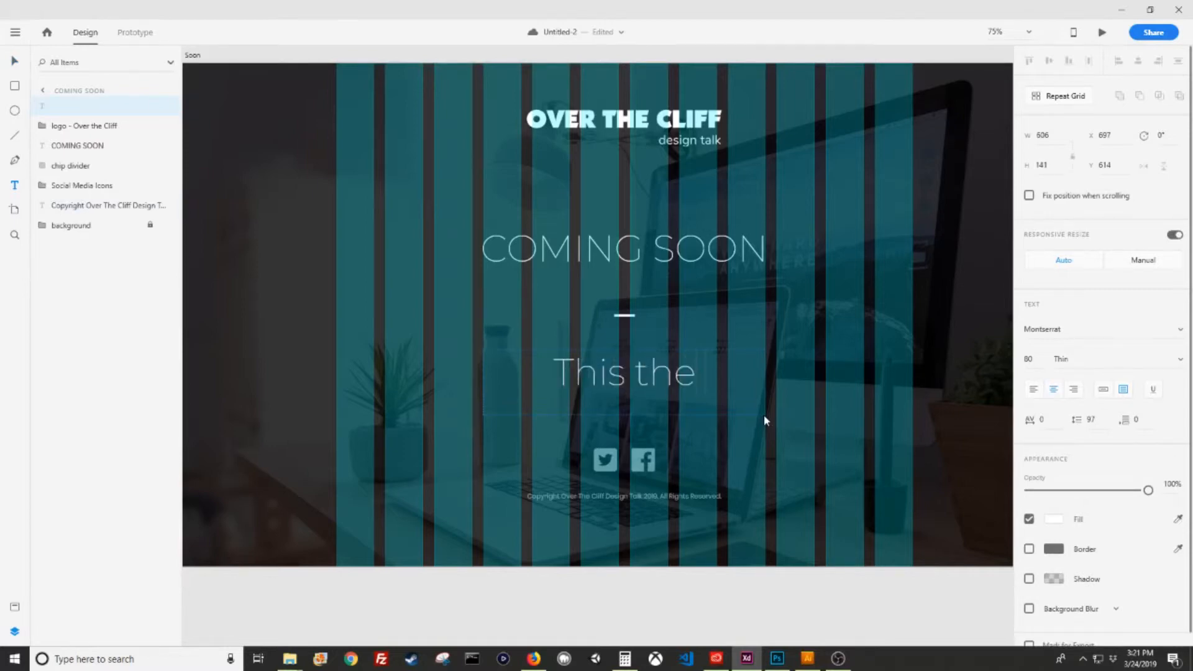
type(" future l")
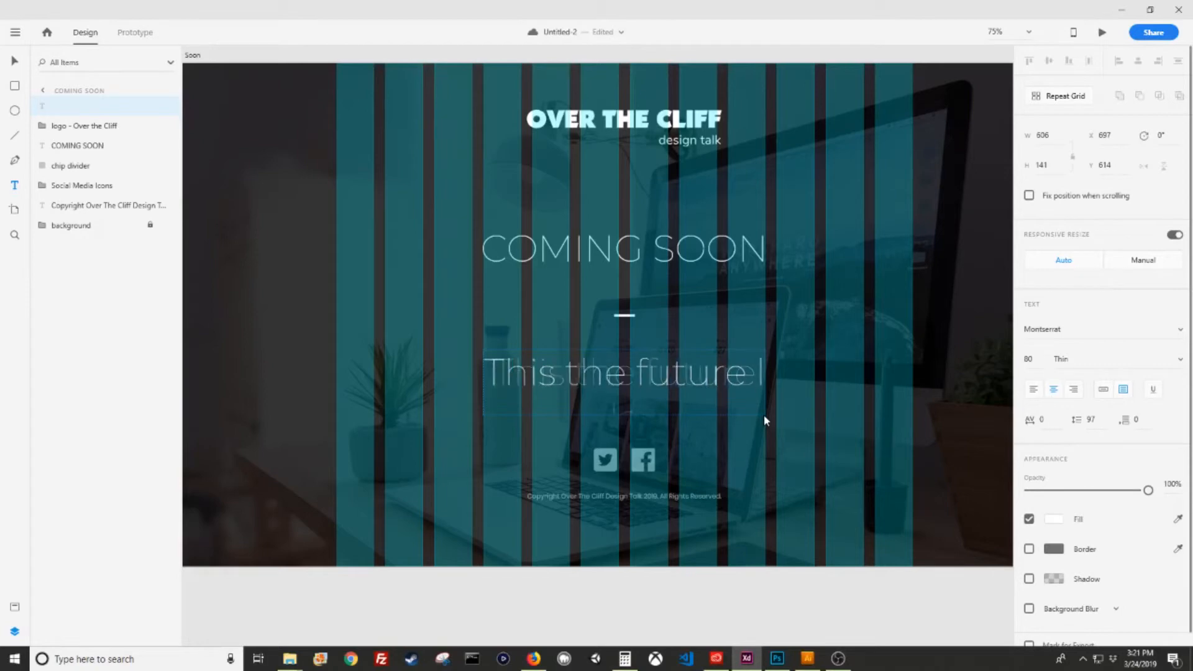
type("anding page for")
Set the new paragraph's font to Poppins Regular at size 18
key("ctrl+a")
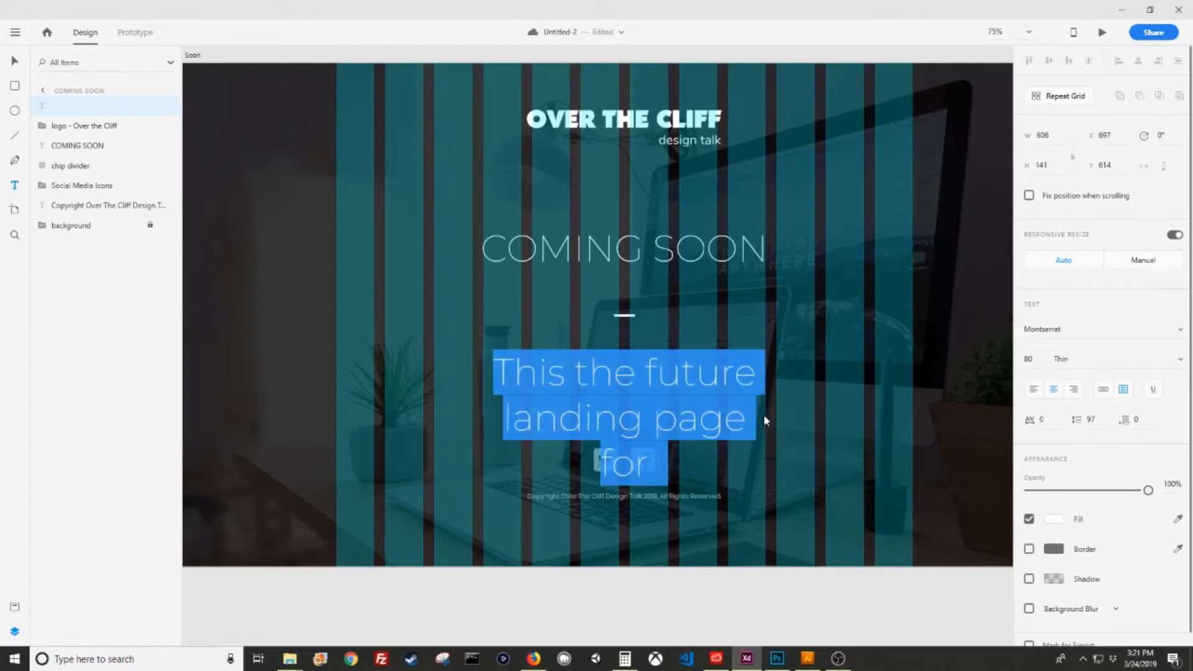
left_click(1077, 332)
type("Op")
type("Poppins")
key("Tab")
type("18")
key("Tab")
type("Regular")
key("Tab")
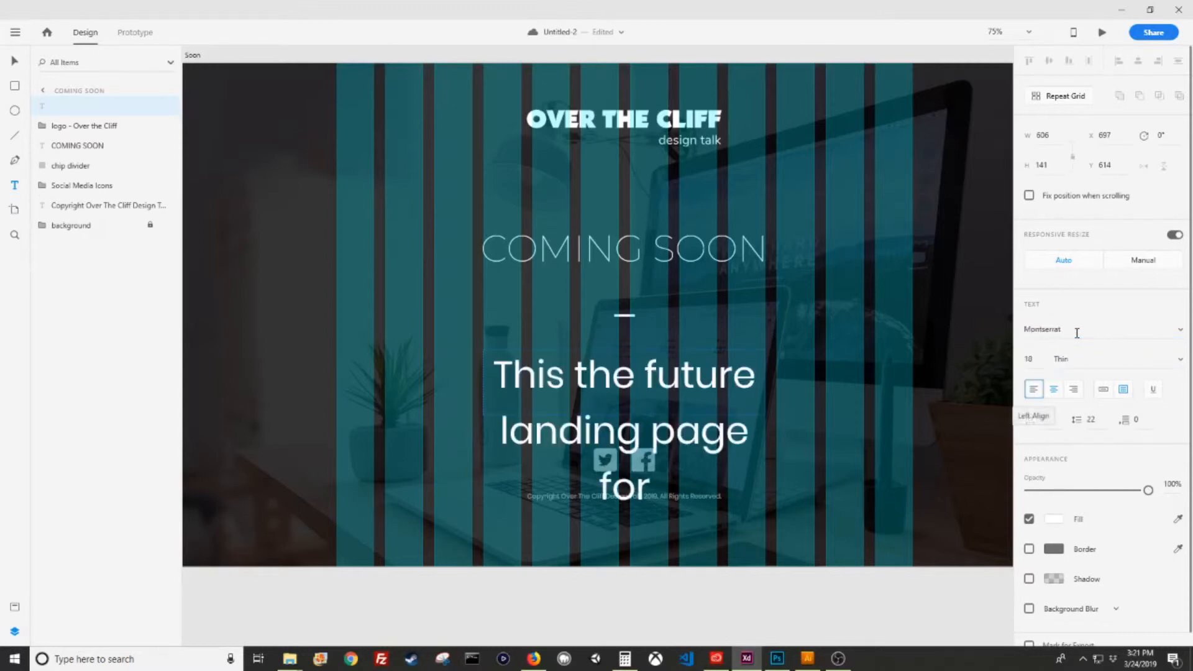
left_click(1077, 334)
left_click(1043, 361)
type("1")
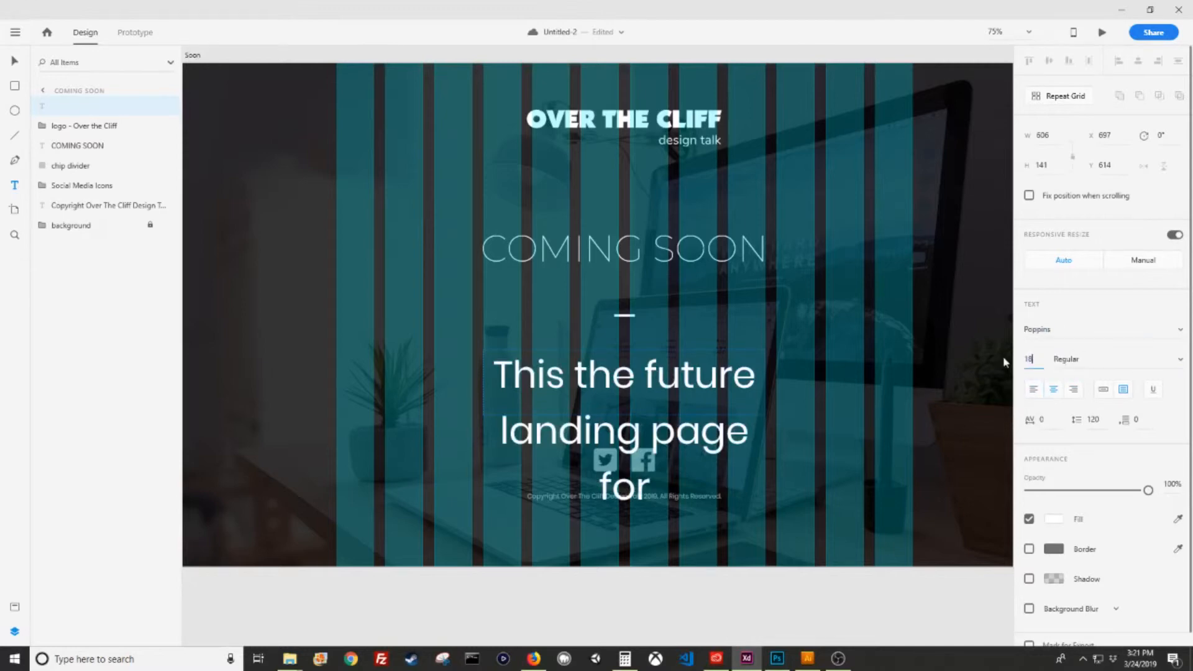
type("8")
key("Tab")
Reduce the paragraph's font size to 16
left_click(624, 355)
key("ctrl+a")
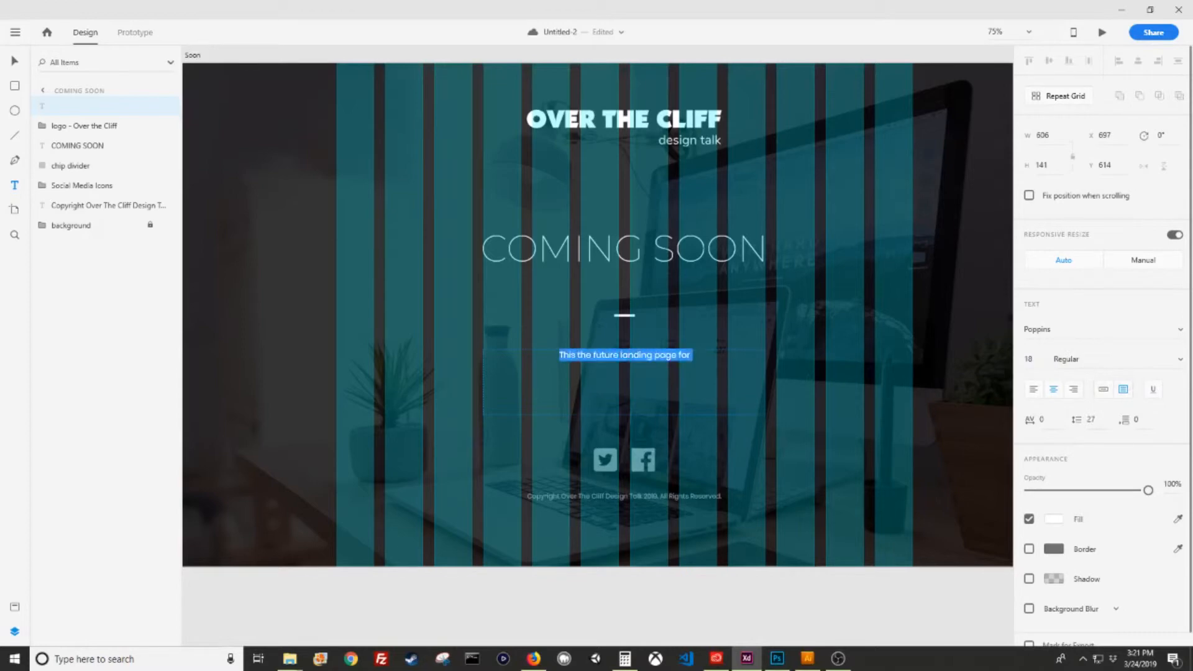
left_click(1032, 357)
key("Tab")
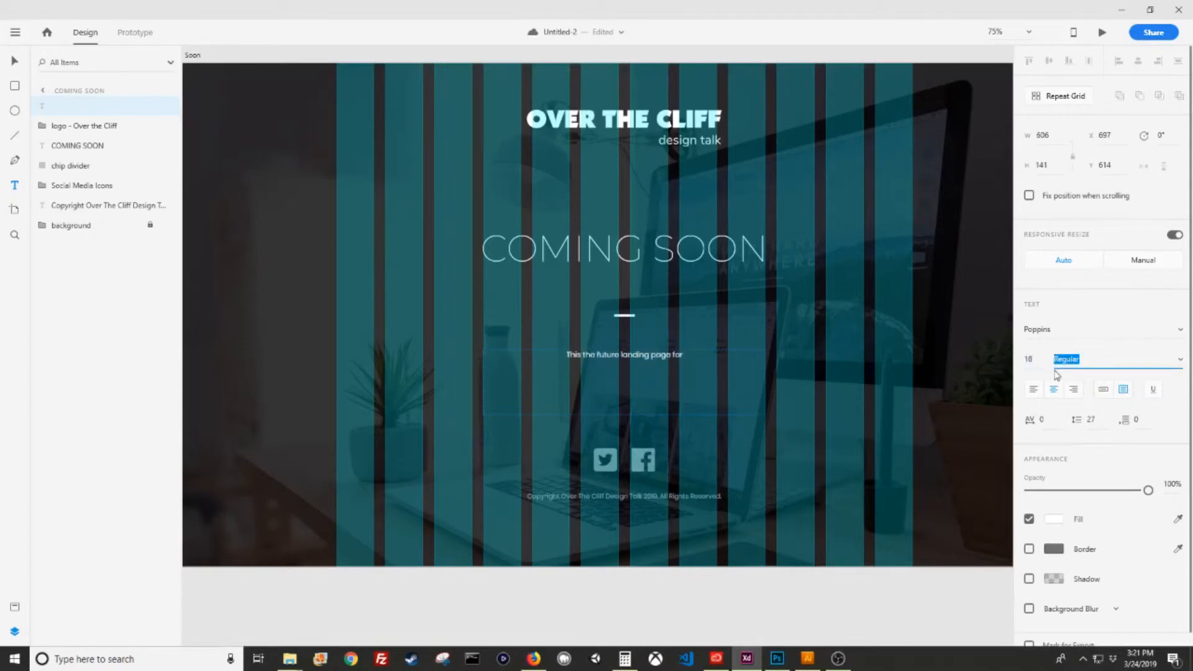
Complete the paragraph with "Over the Cliff Design Talk. A Weekly updated YouTube channel that produces content to bring value to the everyday designer."
left_click(700, 359)
type("Over t")
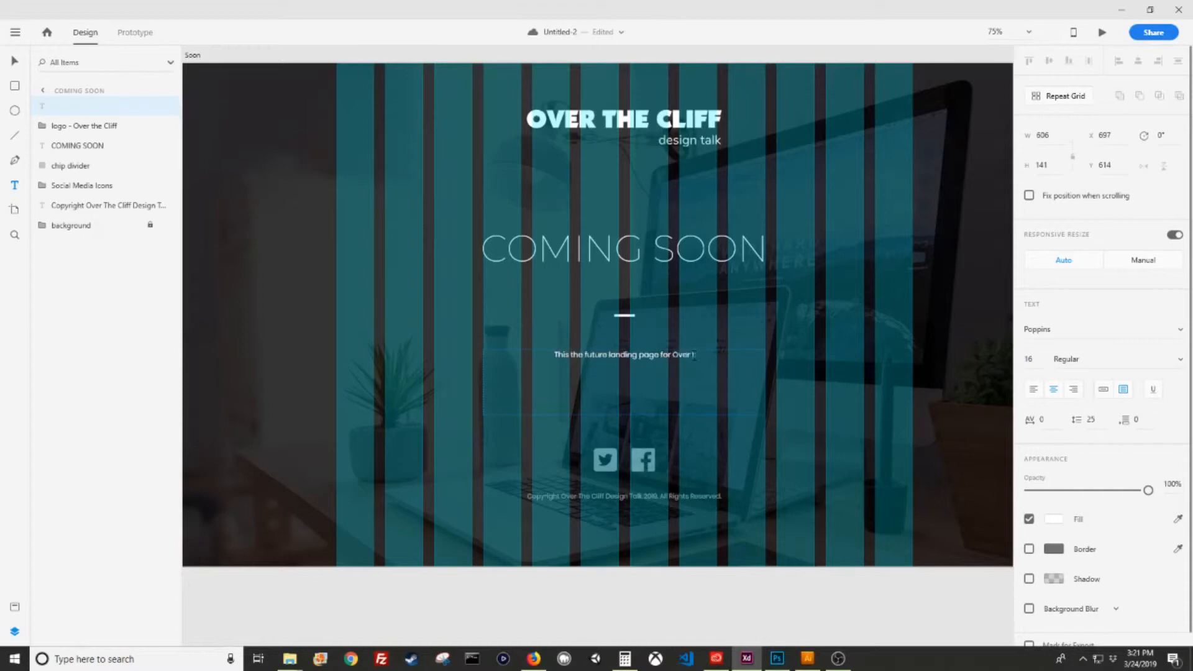
type("he Cliff Design")
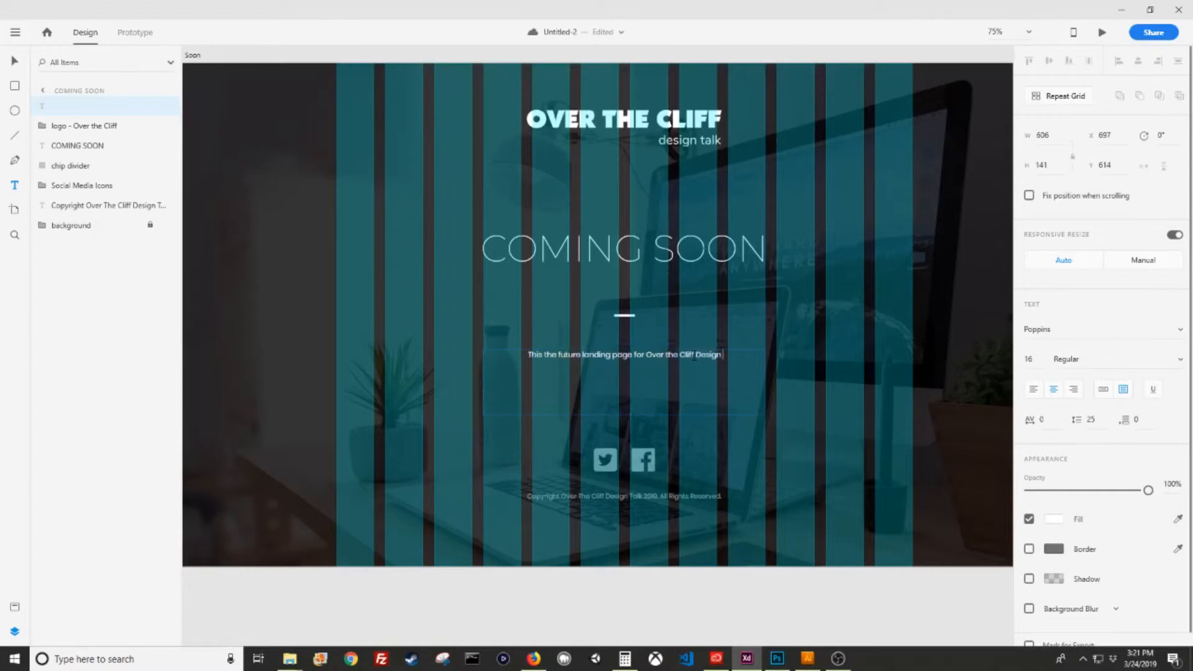
type(" Talk. A")
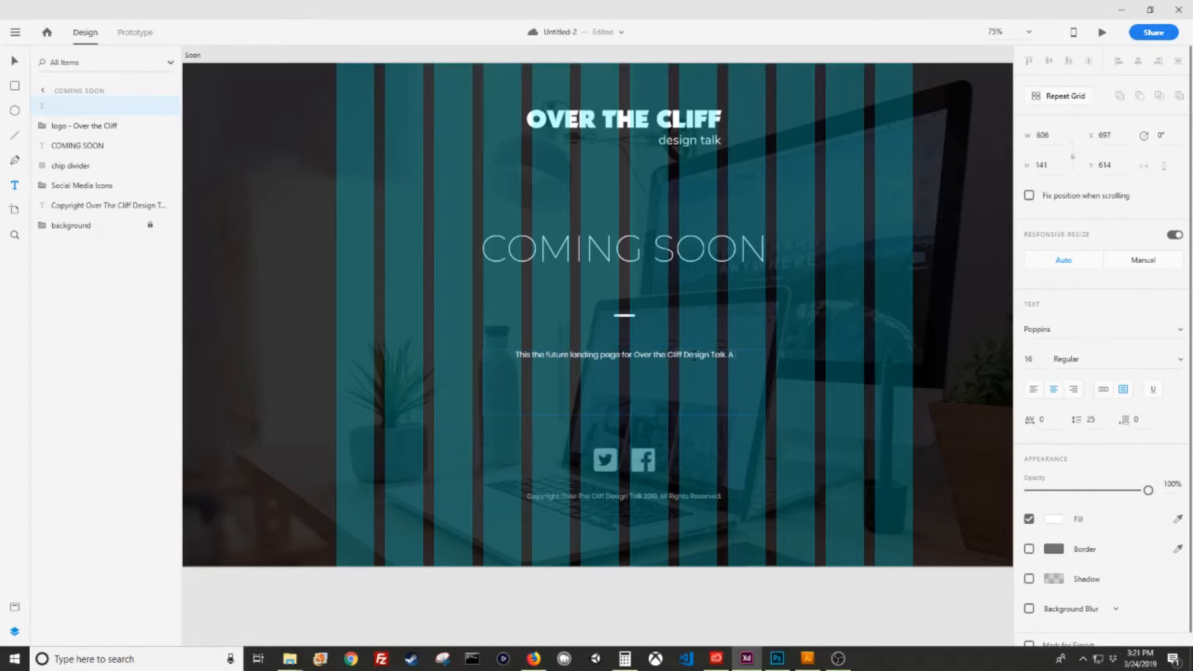
type(" Weekly updated")
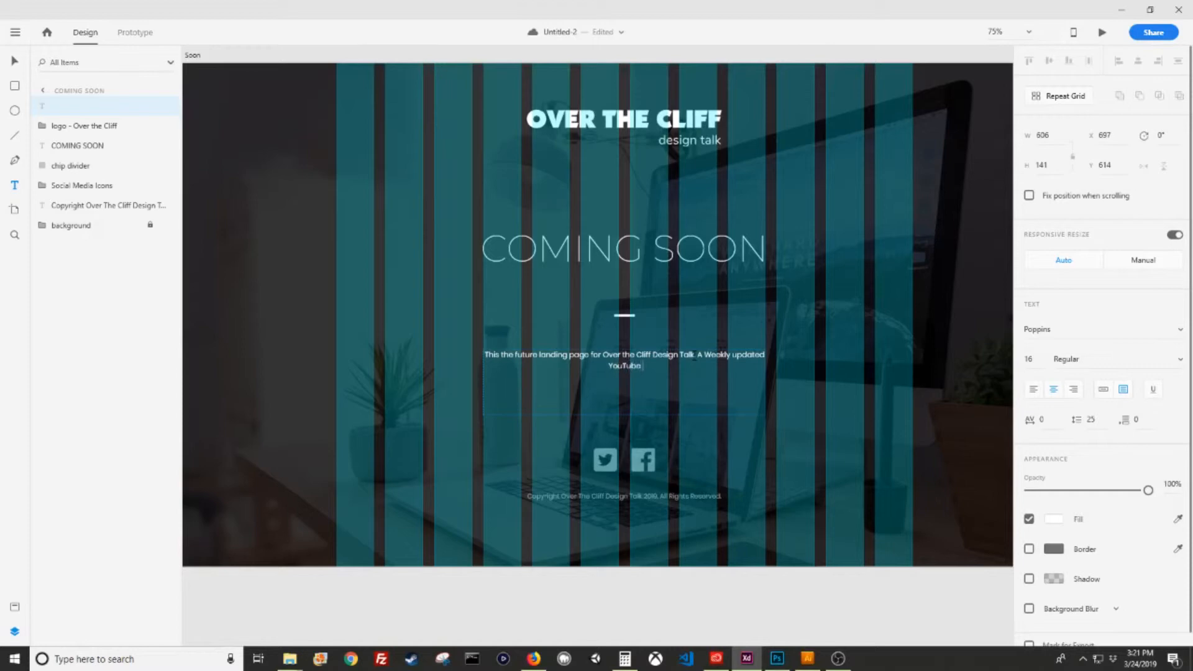
type("YouTube channel that produces cont")
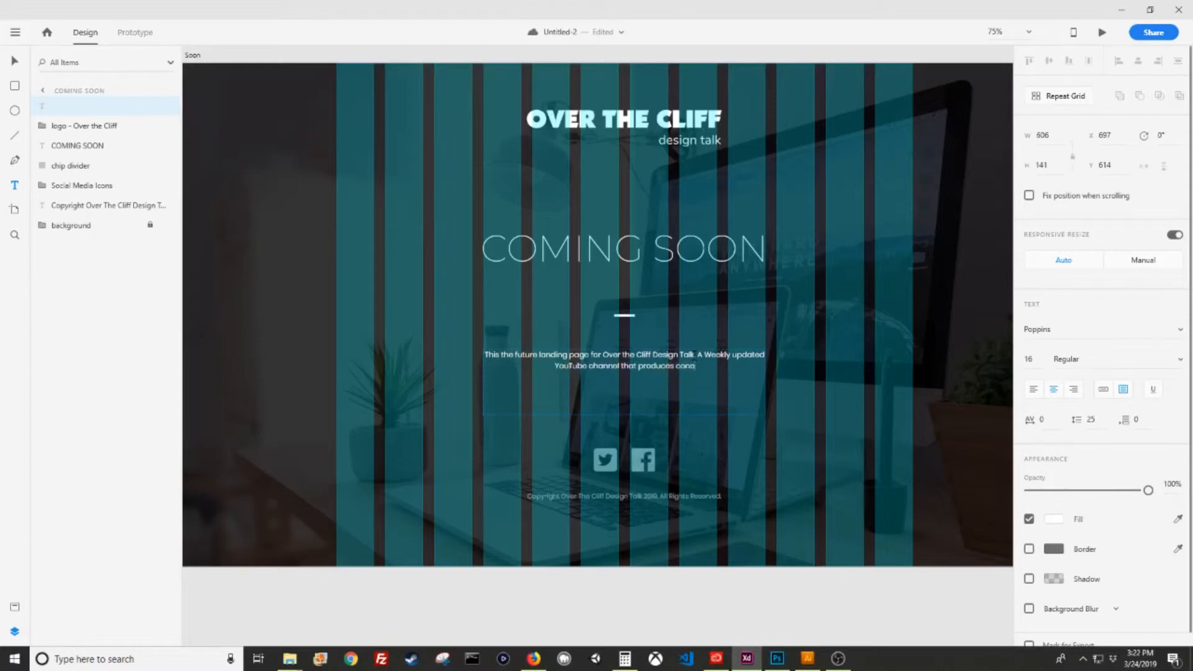
type("ent to bring value to t")
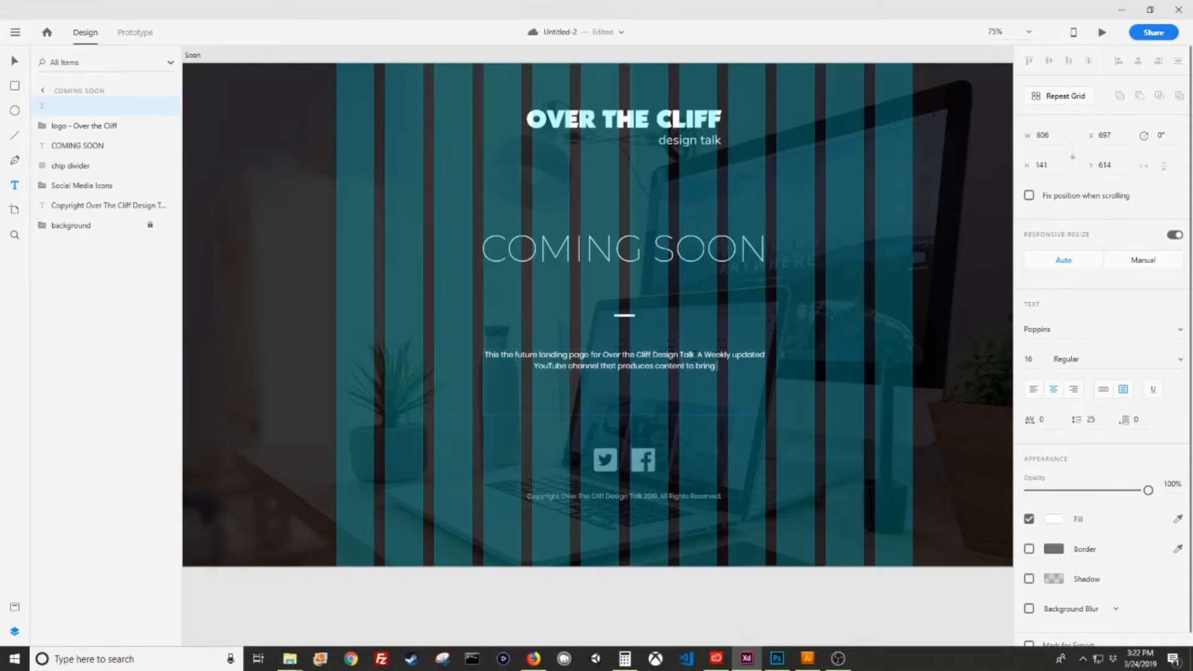
type("h")
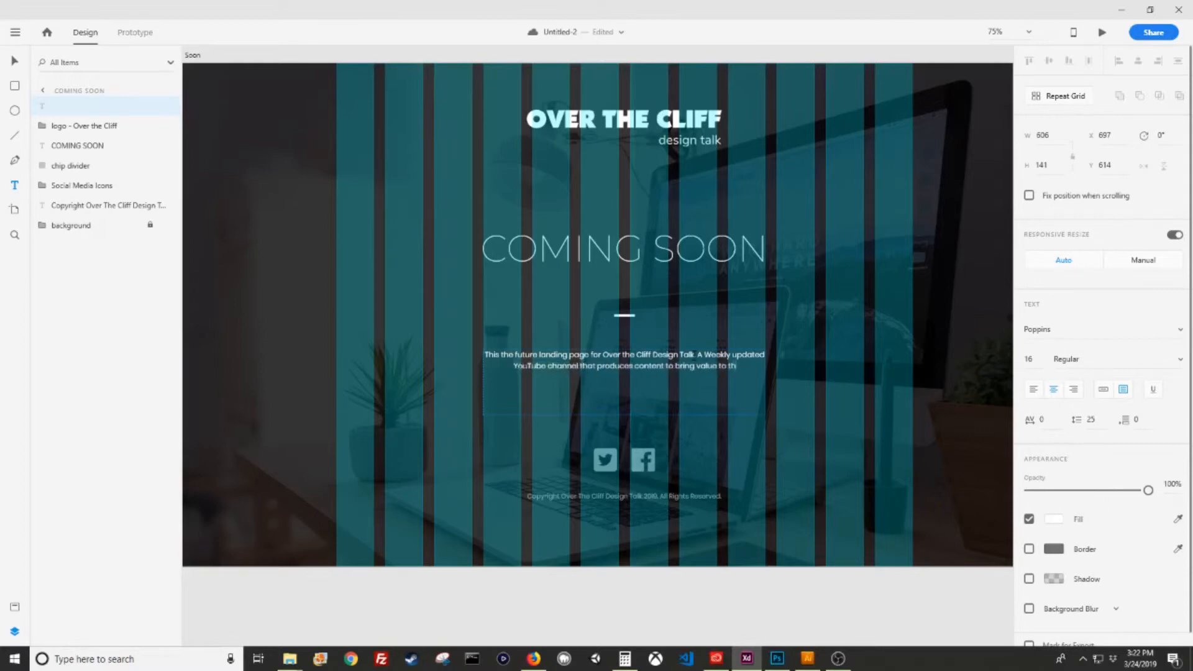
type("e everyday designer.")
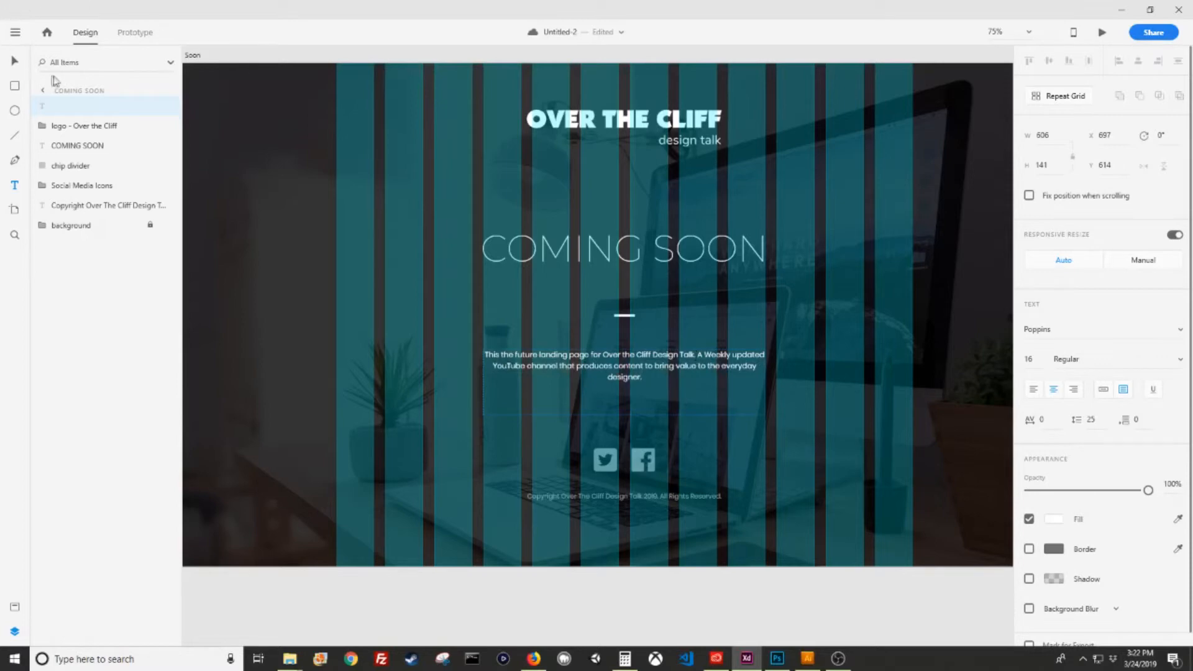
Narrow the paragraph's text box symmetrically about its centre to 396 wide, and hide the artboard's layout grid
left_click(14, 64)
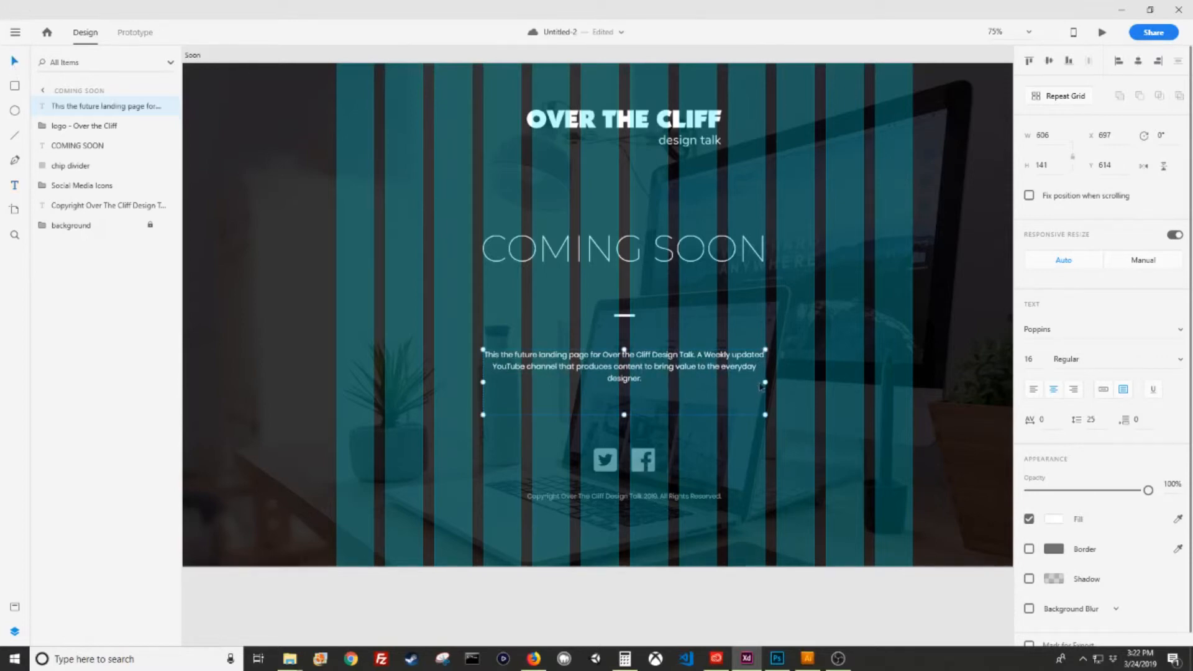
left_click_drag(766, 382, 715, 381)
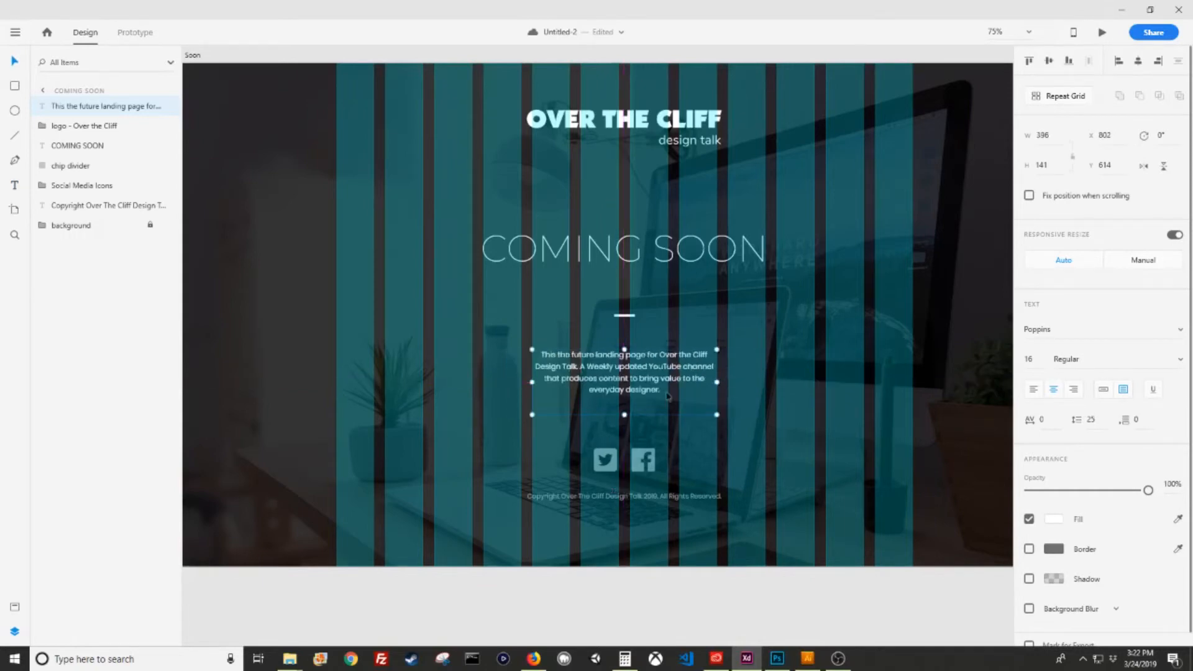
left_click(854, 407)
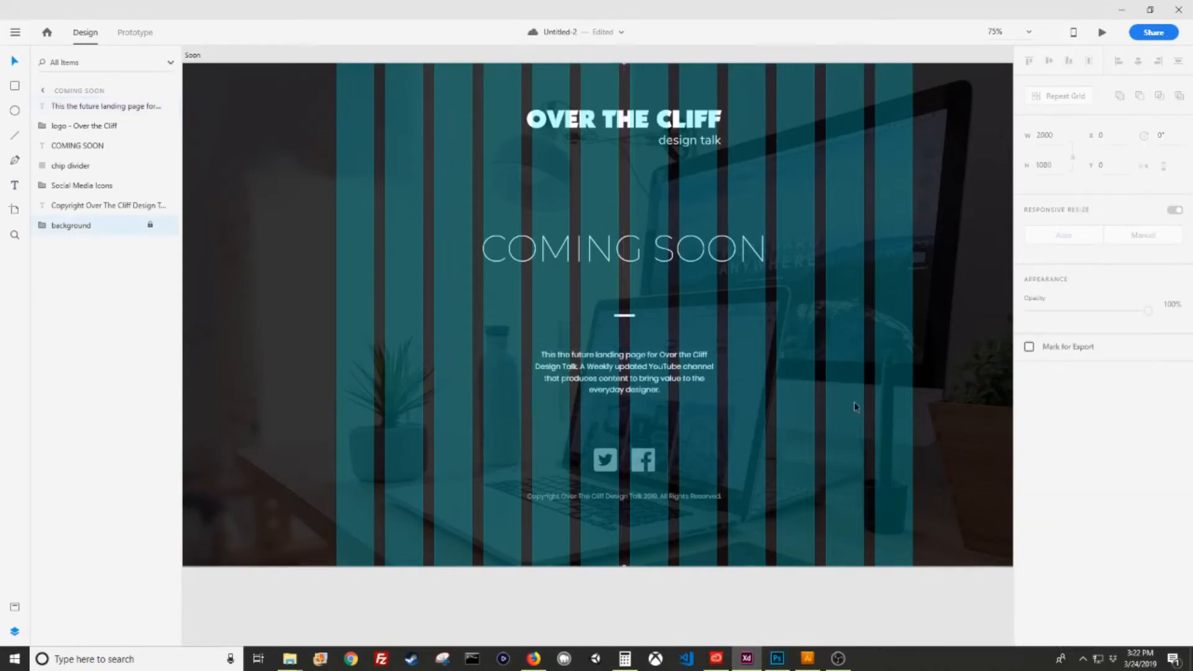
key("ctrl+shift+apostrophe")
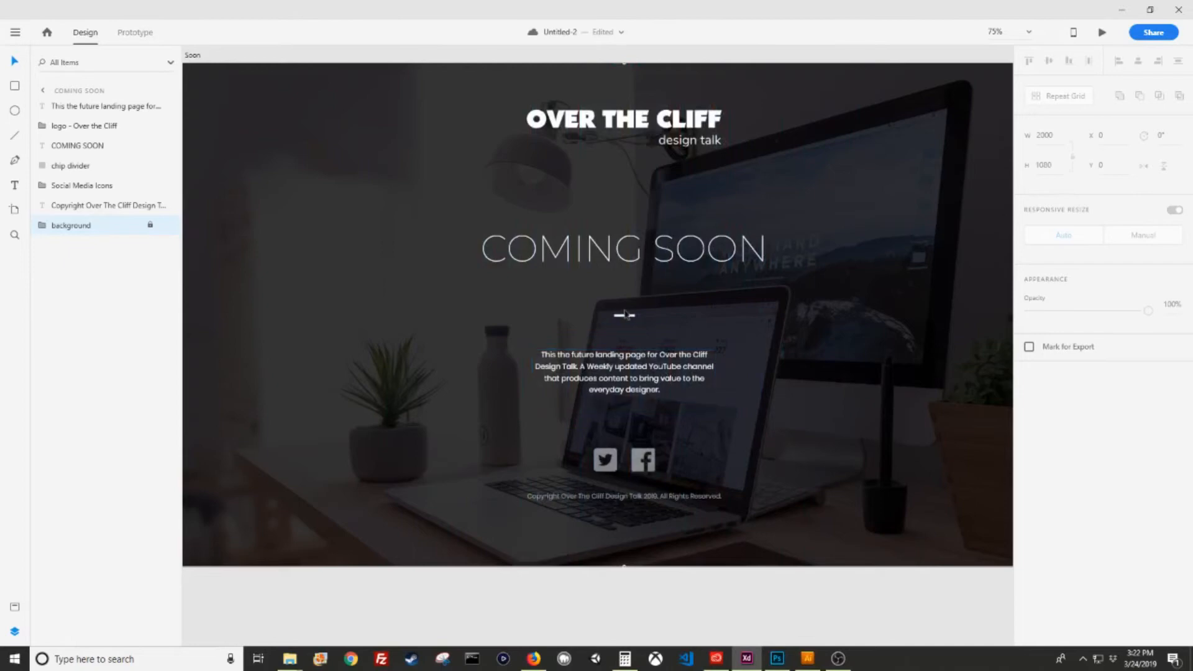
Move the COMING SOON heading up to Y 258, placing its text box 100 px below the logo
left_click(660, 256)
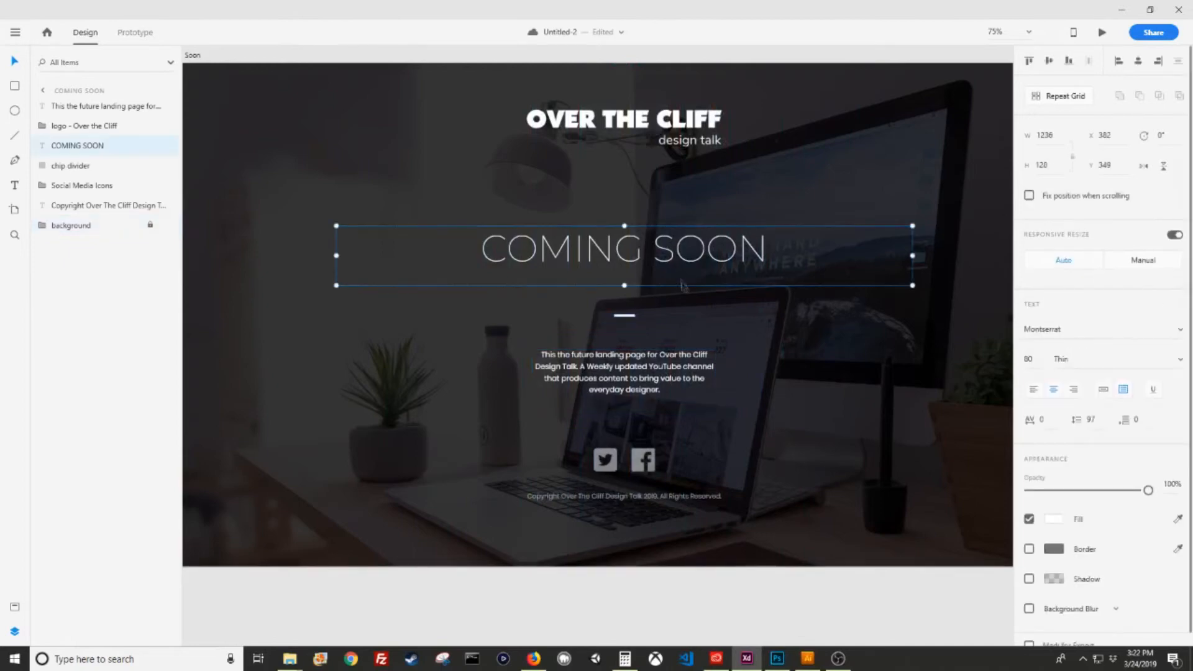
scroll(669, 263, "up", 4)
key("ctrl+equal")
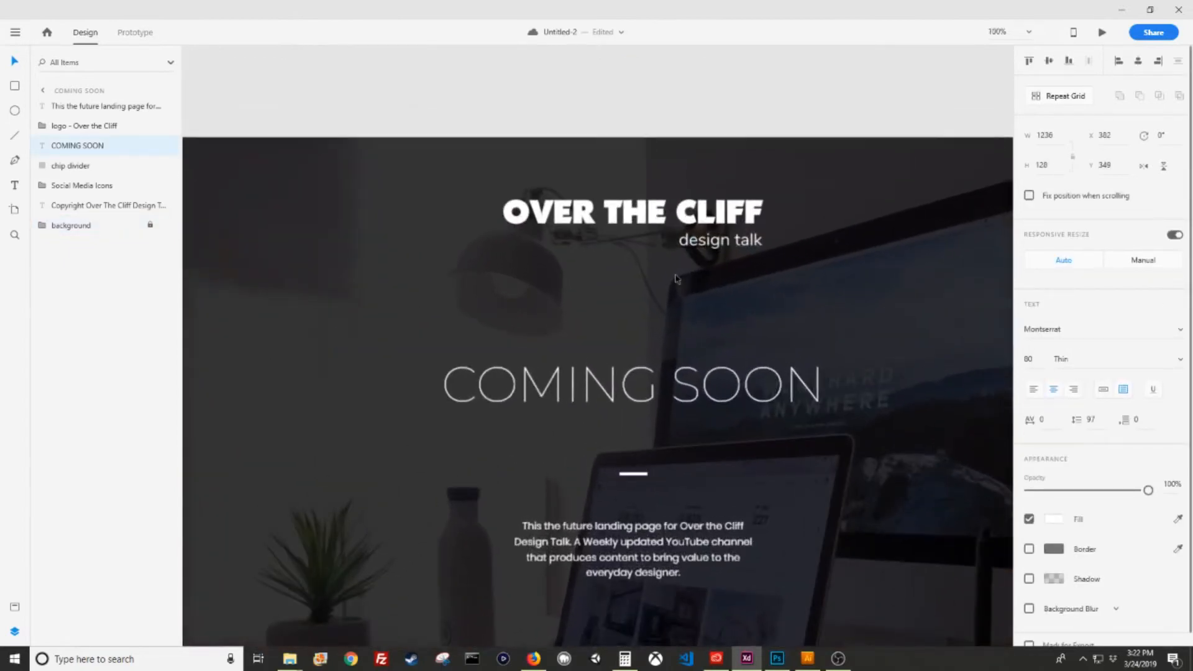
left_click_drag(699, 390, 711, 274)
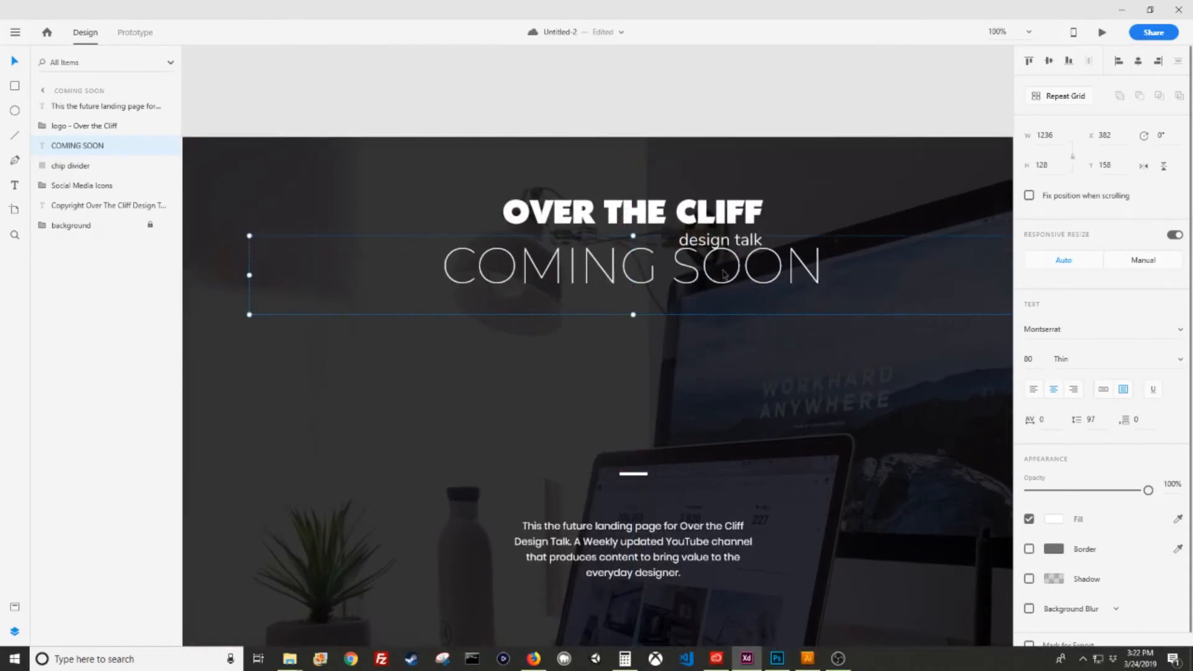
left_click(1118, 163)
type("+100")
key("Tab")
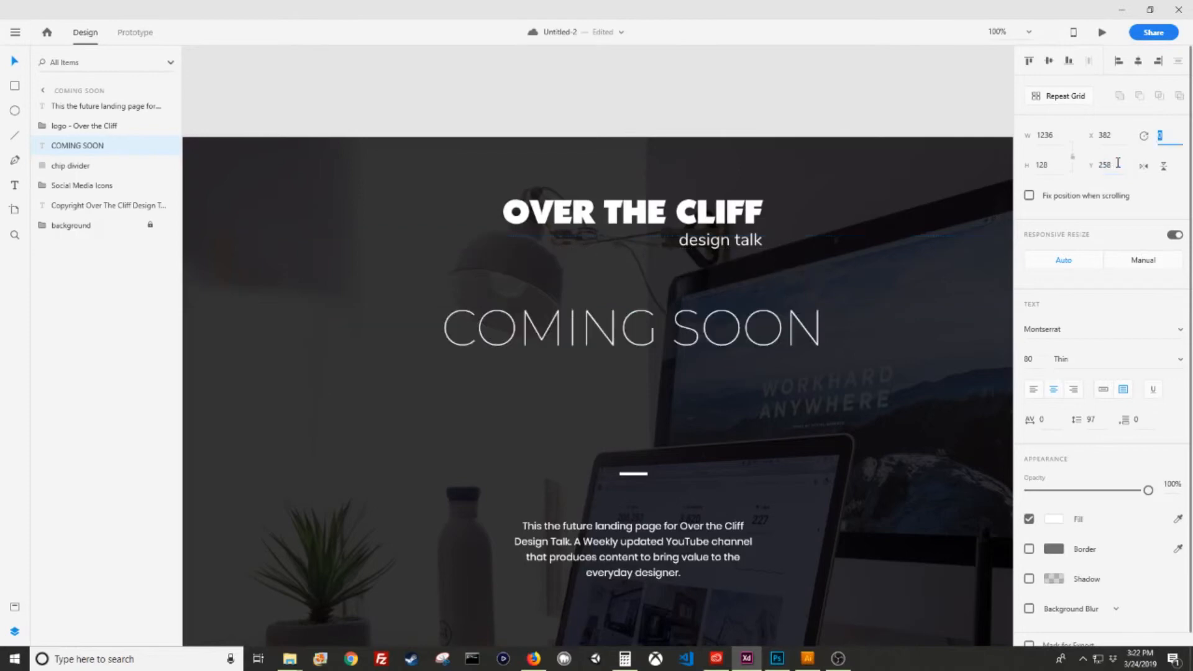
Move the chip divider and the paragraph up together to Y 438, placing the divider 100 px below the heading's letters
left_click(633, 473)
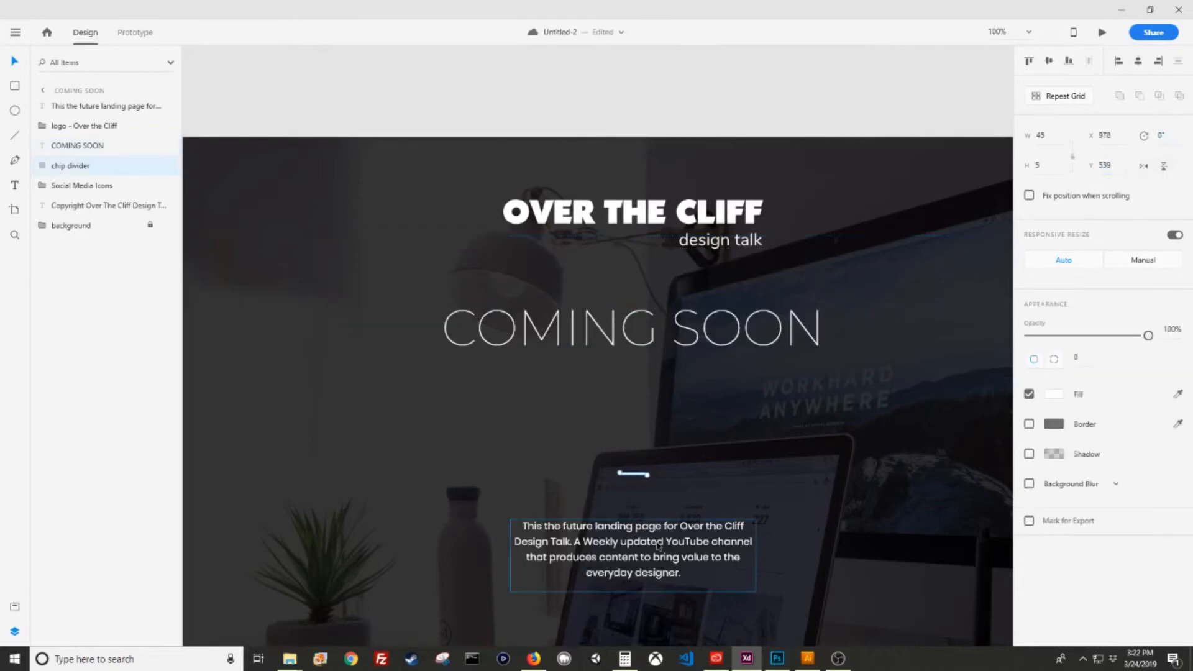
left_click(660, 544, "shift")
left_click_drag(660, 544, 659, 426)
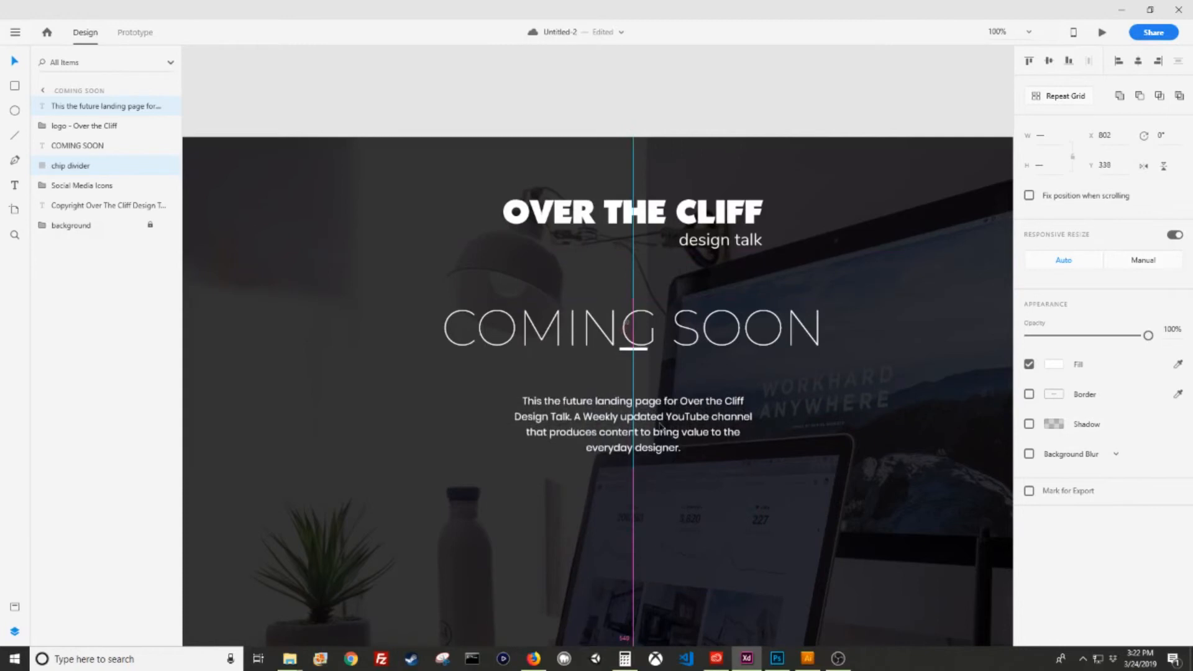
left_click(1122, 164)
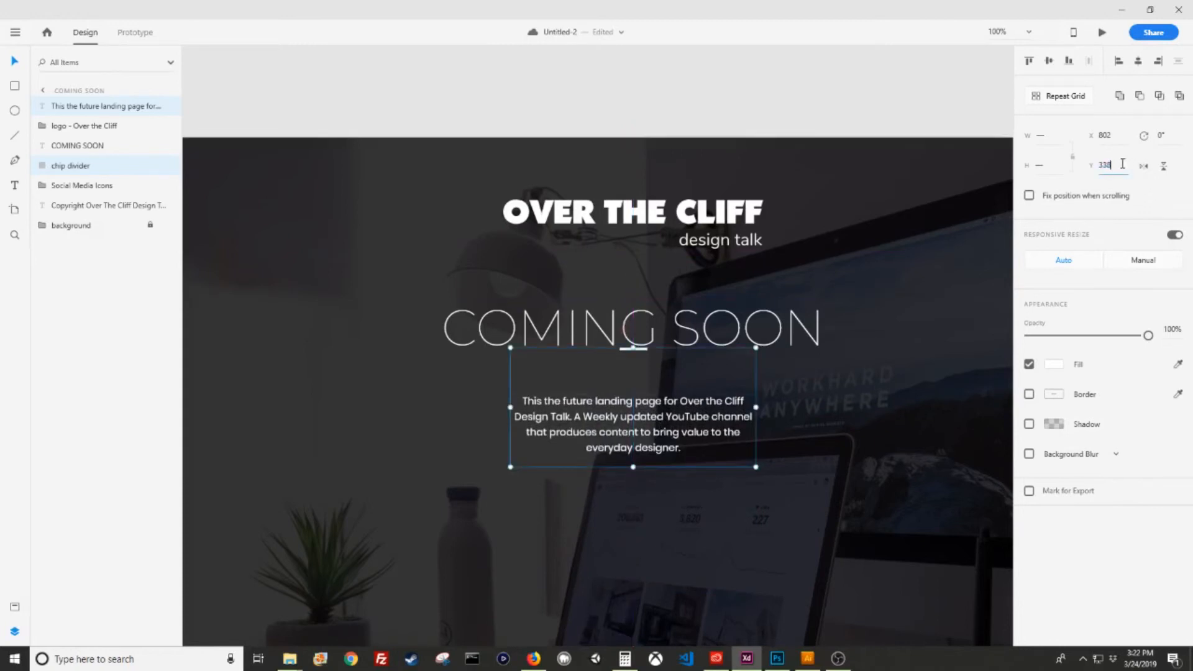
type("+100")
key("Tab")
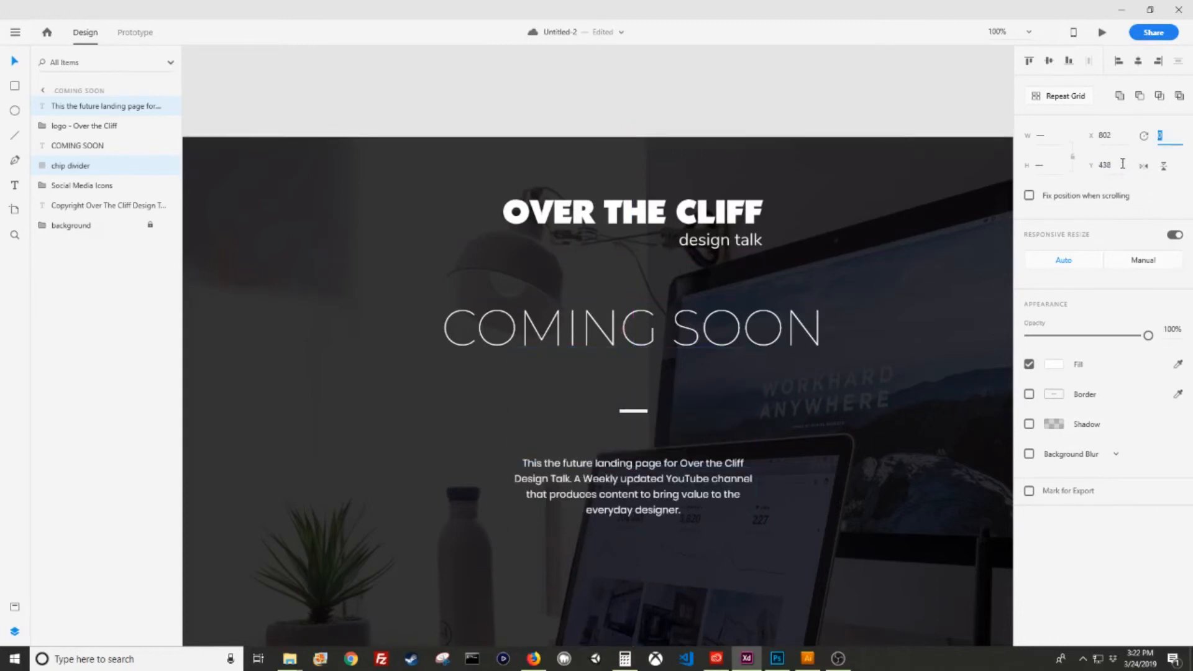
Shorten the paragraph's text box to 118 high and position it at Y 543, 100 px below the chip divider
key("Escape")
left_click(676, 510)
left_click_drag(676, 509, 676, 466)
left_click(1118, 166)
left_click(1118, 165)
type("+100")
key("Return")
scroll(664, 537, "down", 4)
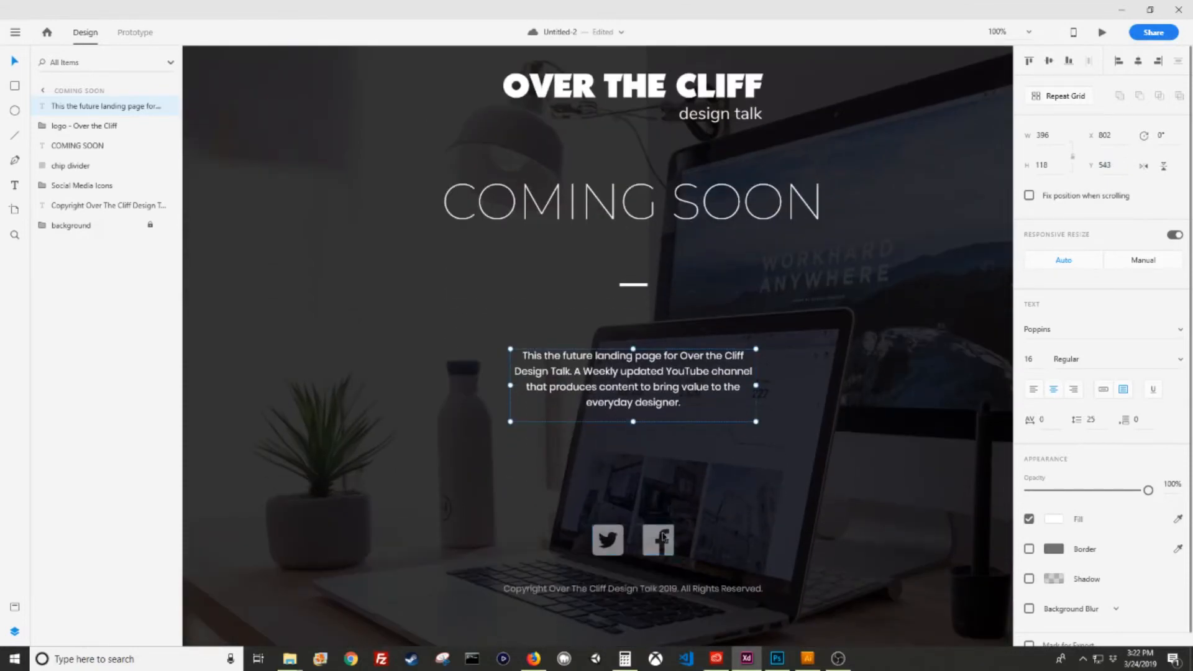
Move the social media icons and the copyright text up together to Y 637, and shift both down 200 px to Y 837
left_click(633, 539)
left_click(621, 539)
left_click(696, 594, "shift")
left_click_drag(696, 594, 705, 467)
key("ctrl+z")
key("ctrl+z")
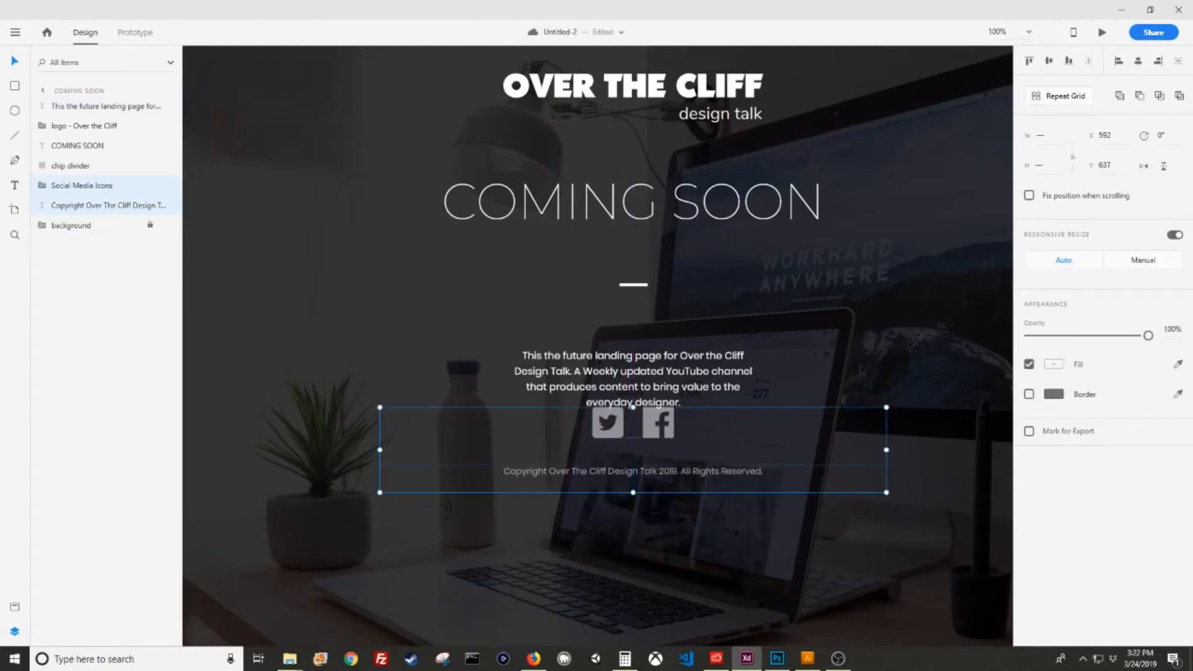
left_click(1122, 162)
type("+200")
key("Return")
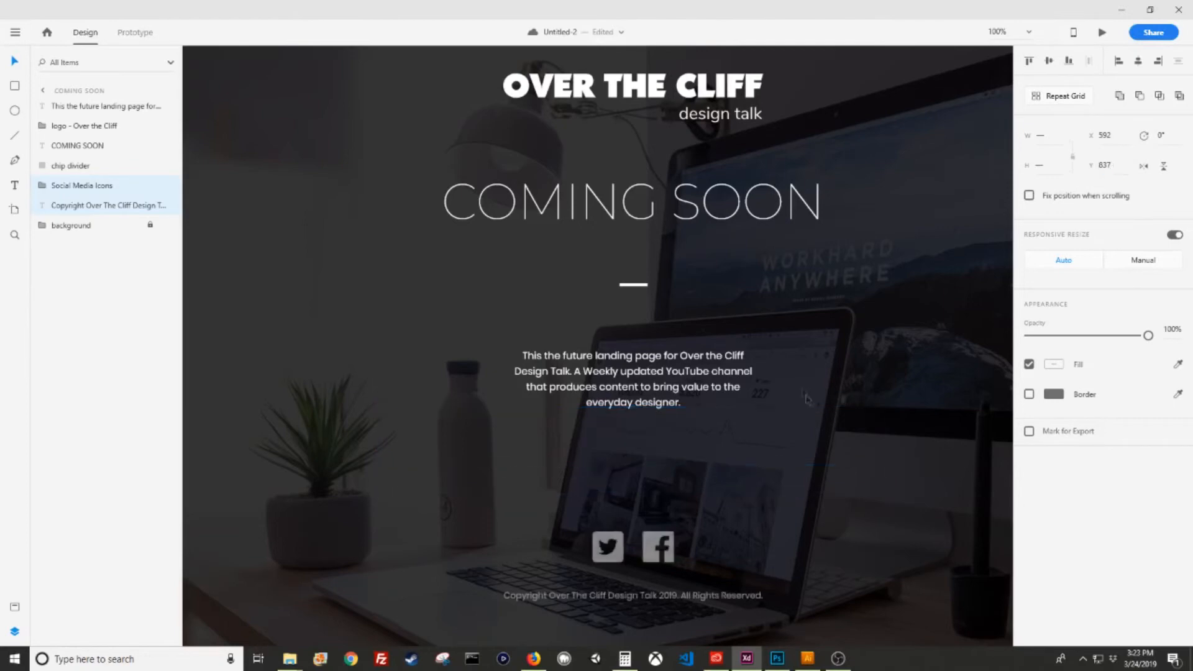
left_click(808, 401)
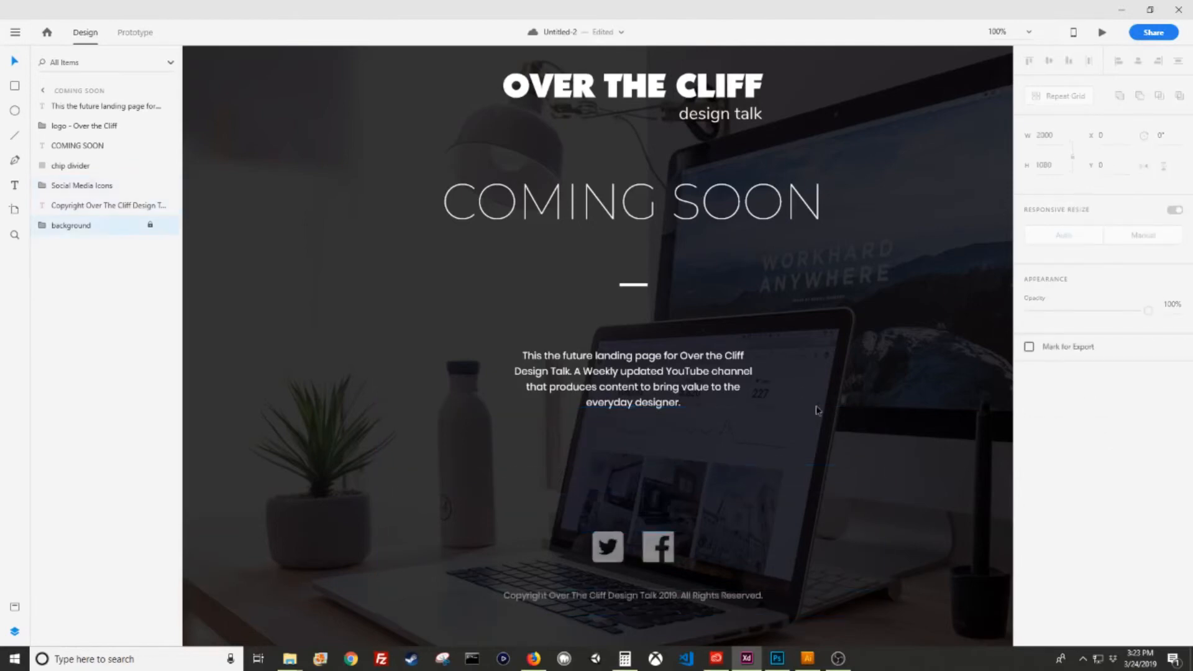
Show the layout grid and draw a borderless 2000 × 343 rectangle across the artboard's lower part at Y 737, filled with #000000
key("ctrl+minus")
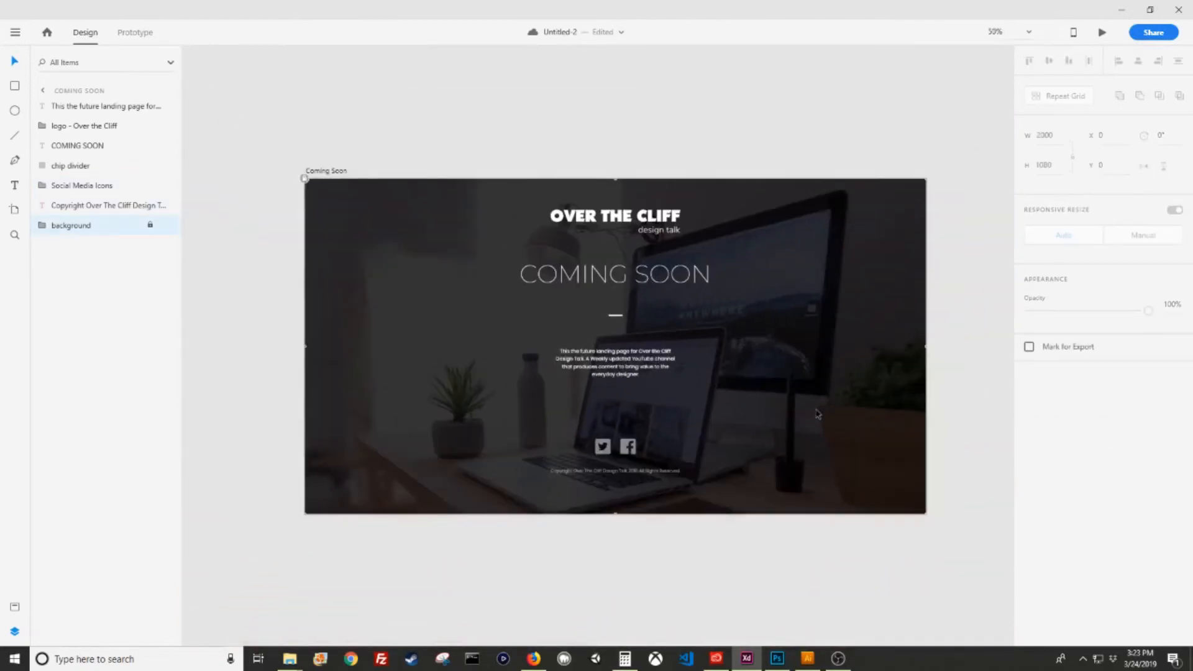
key("r")
key("ctrl+shift+apostrophe")
left_click_drag(305, 408, 926, 515)
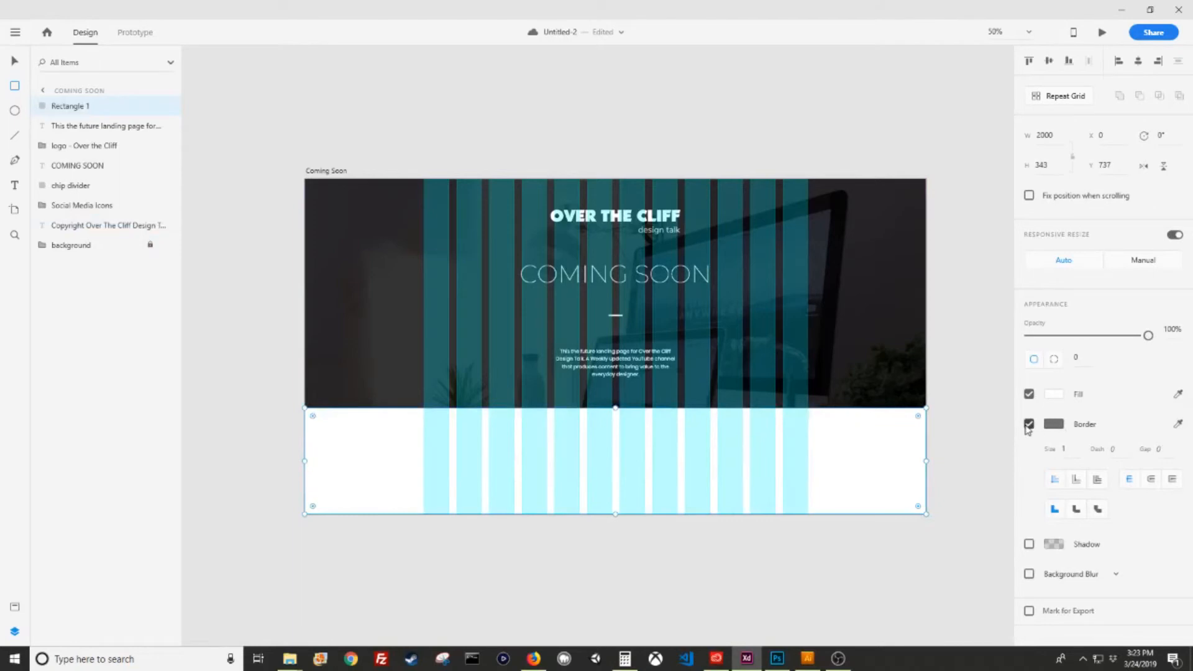
left_click(1027, 426)
left_click(1051, 397)
type("33")
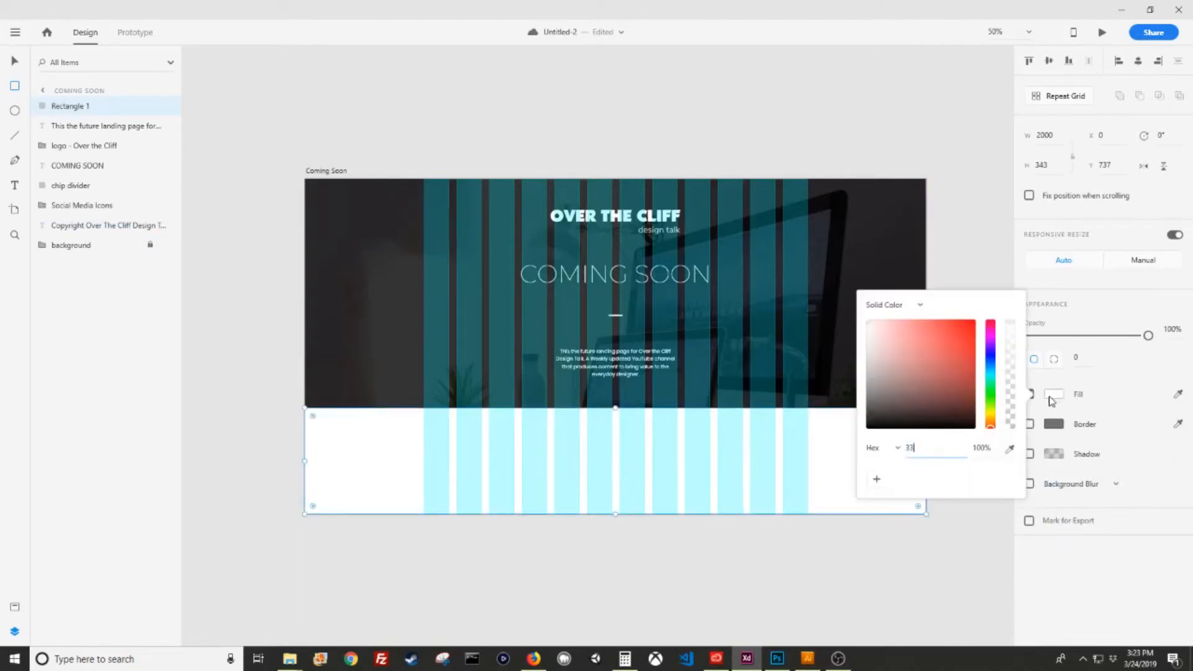
key("Tab")
left_click_drag(930, 408, 815, 477)
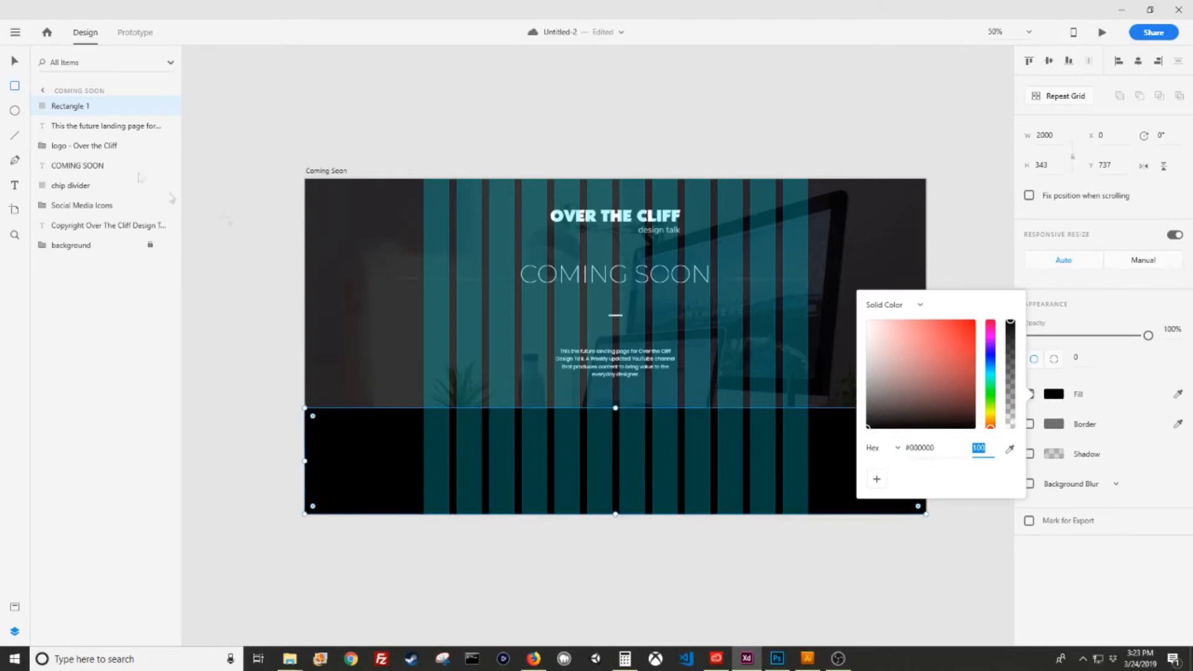
Rename the new rectangle's layer as footer and place it in the layer order directly above the background
left_click(14, 61)
double_click(71, 113)
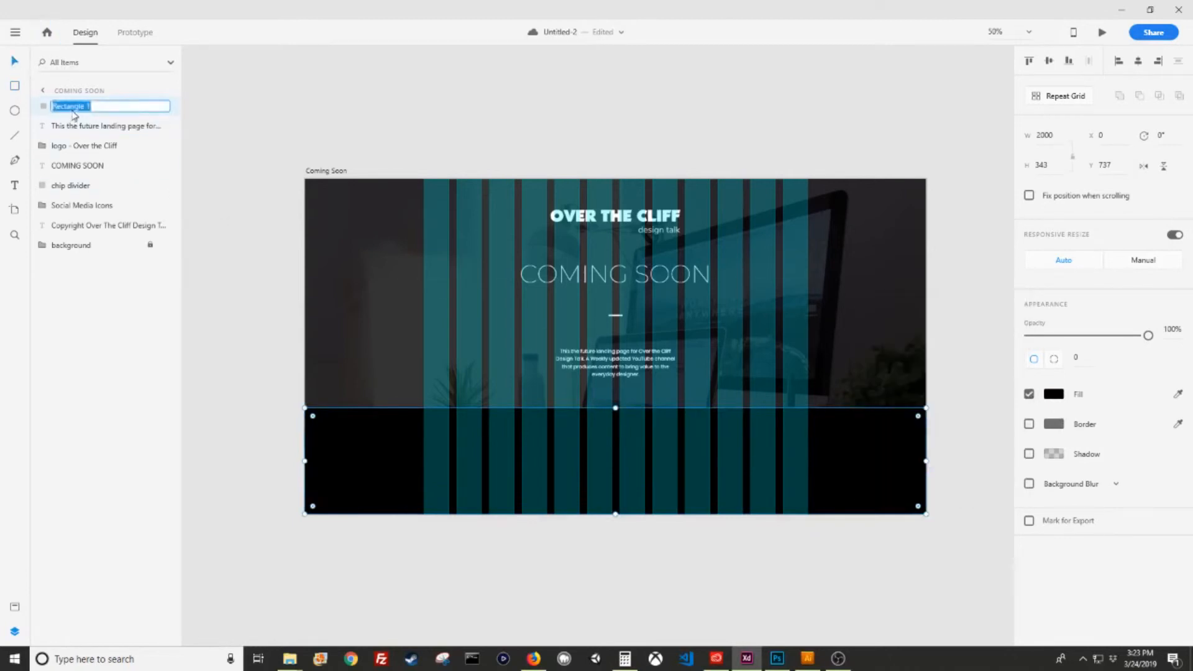
type("footer")
key("Return")
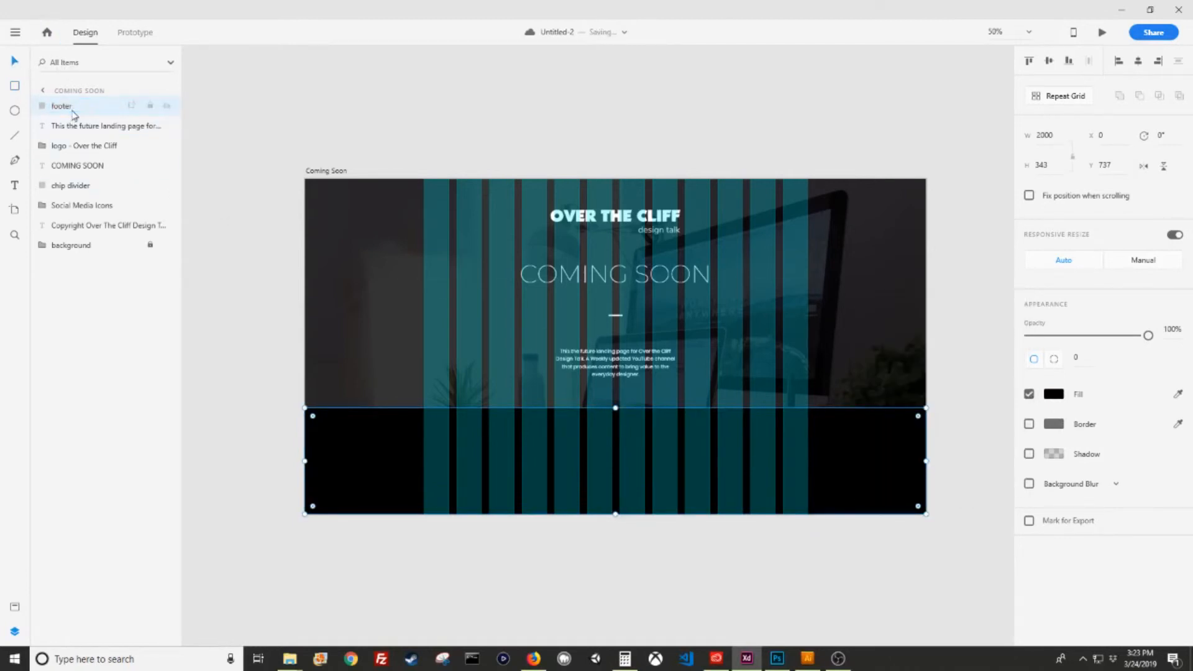
left_click_drag(73, 114, 99, 236)
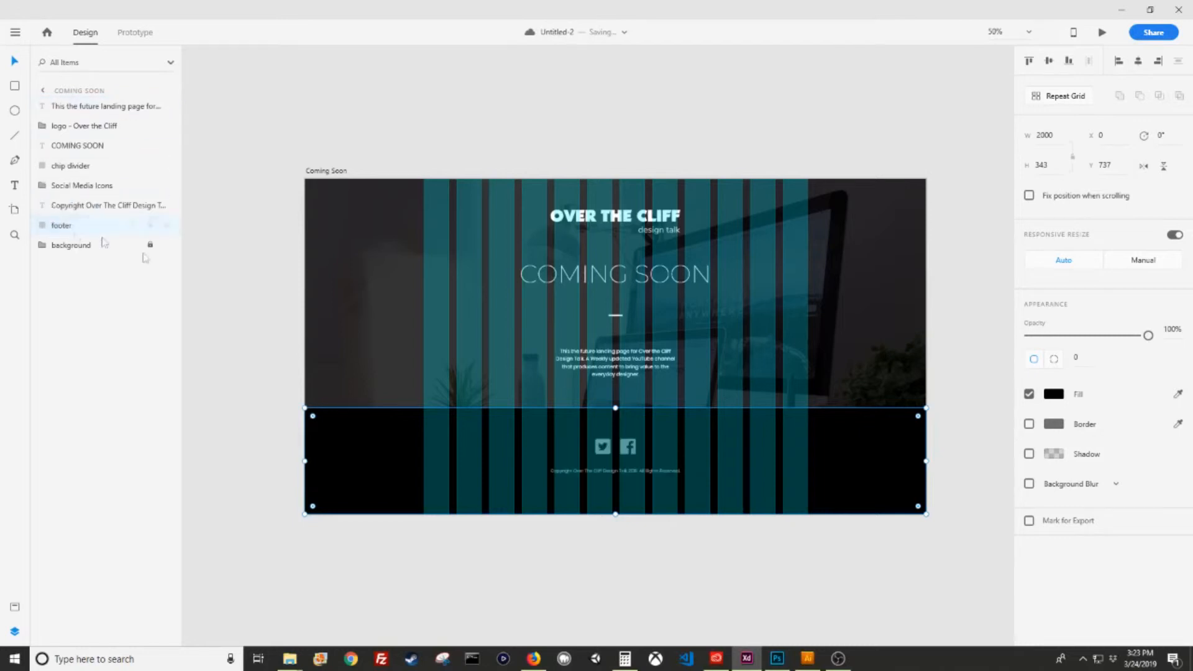
Nudge the social media icons and copyright text together to Y 840 within the footer, and hide the layout grid
left_click(627, 457)
left_click(634, 473, "shift")
left_click_drag(647, 474, 646, 475)
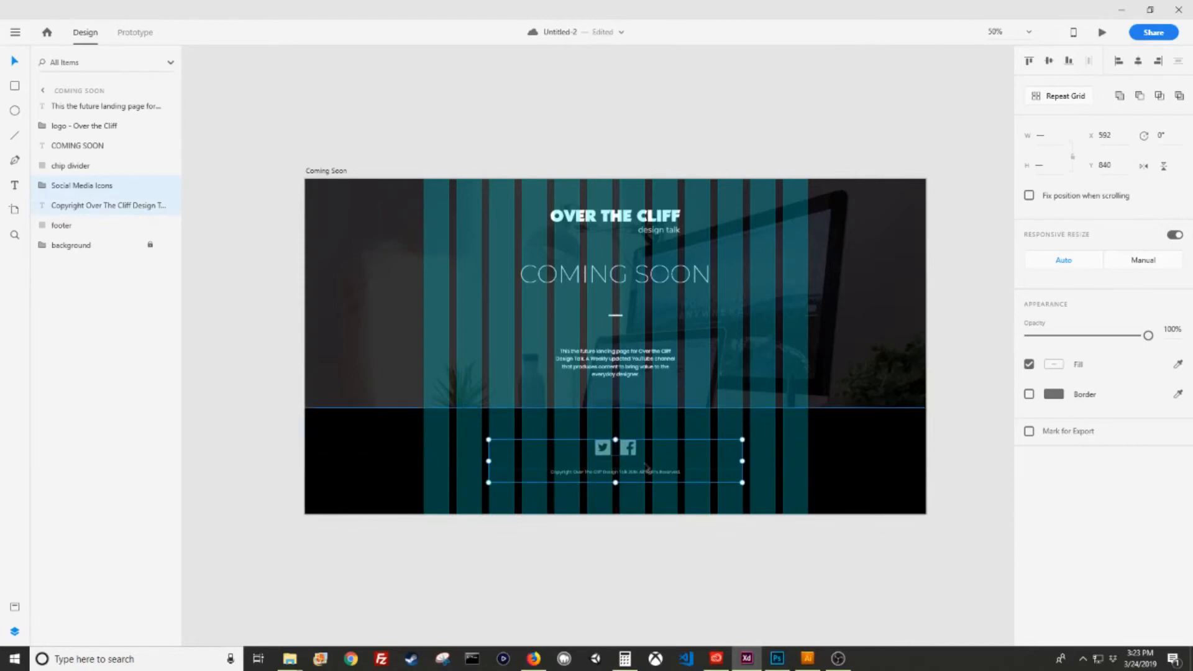
left_click(756, 379)
key("ctrl+shift+'")
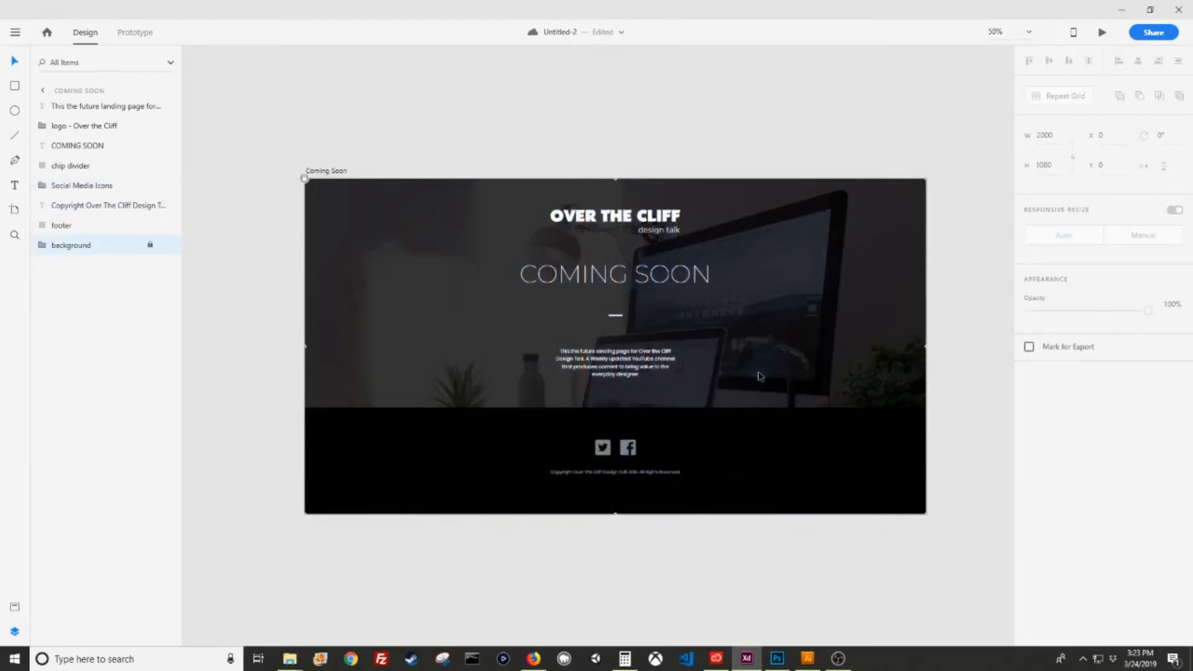
Recolour the footer rectangle, entering #333333 as its fill and darkening it to about #161616
left_click(786, 441)
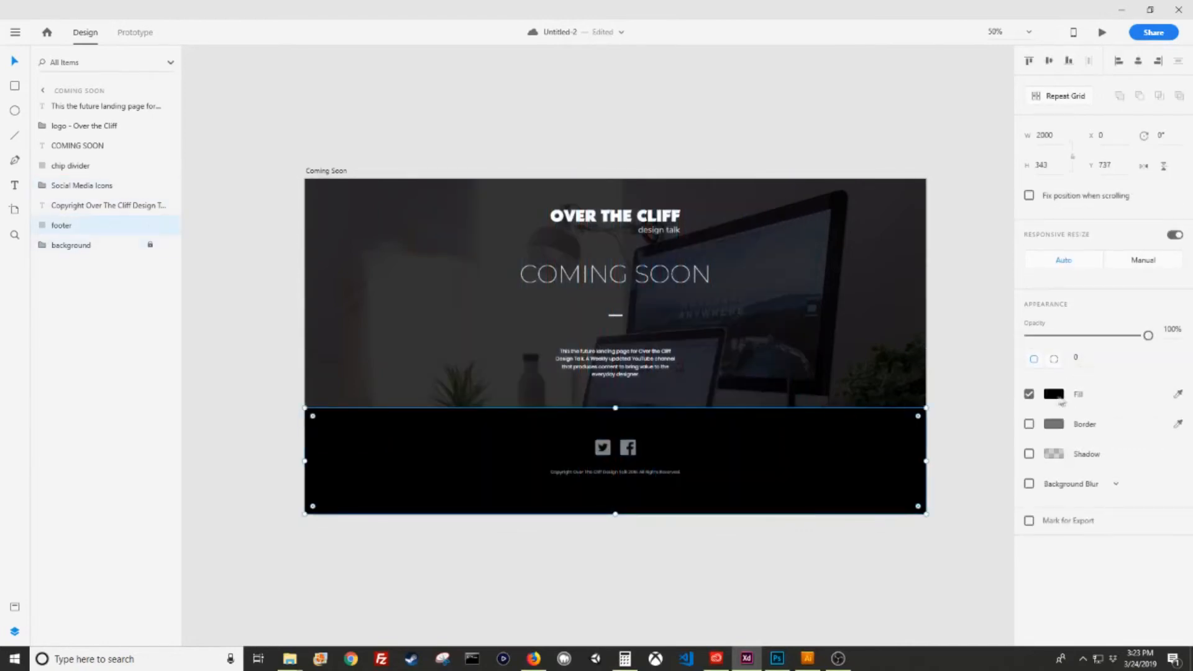
left_click(1052, 396)
type("333333")
key("Tab")
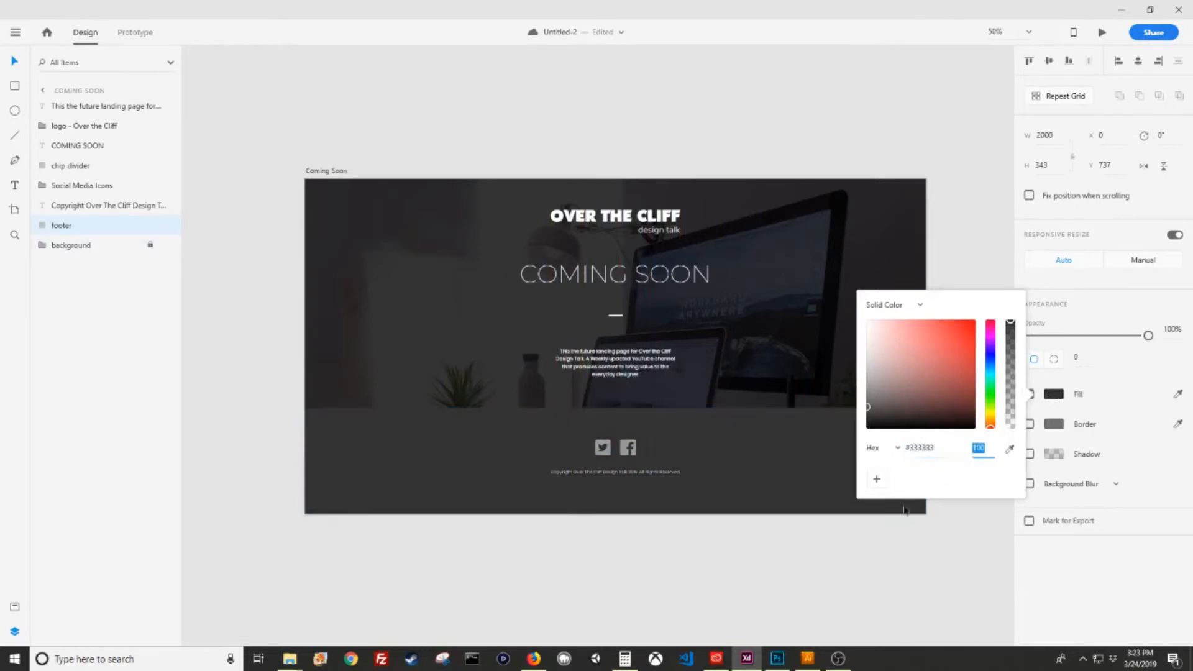
left_click(868, 422)
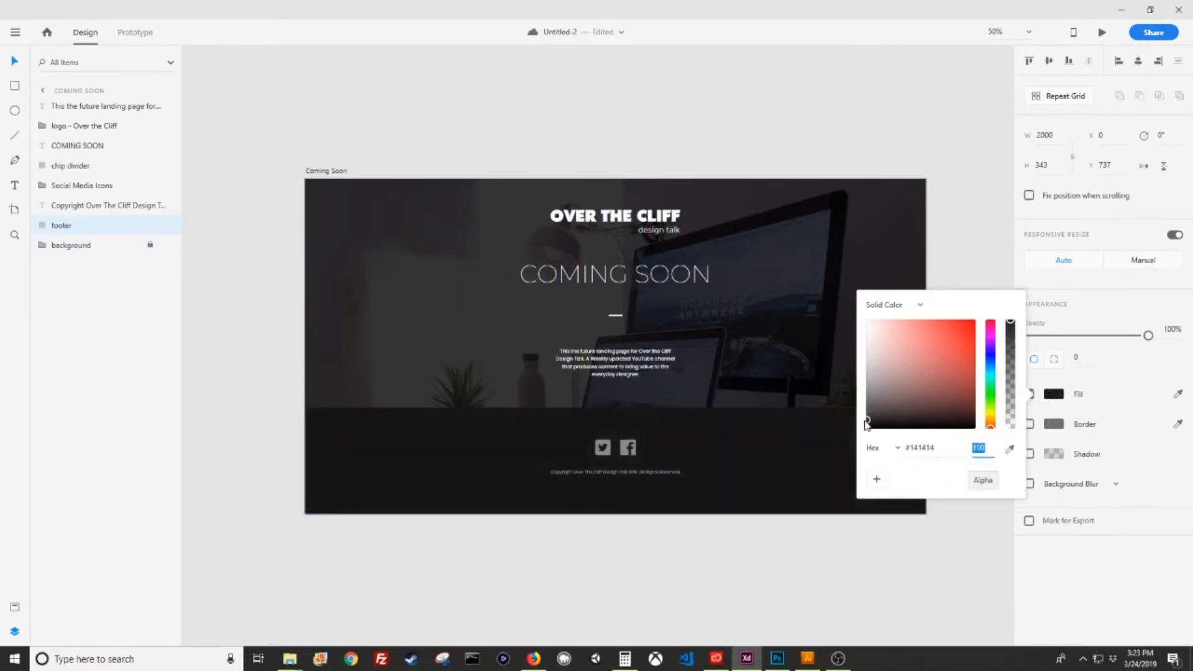
left_click(788, 558)
Lower the footer rectangle's upper edge to Y 759, making the rectangle 321 high
left_click(615, 362)
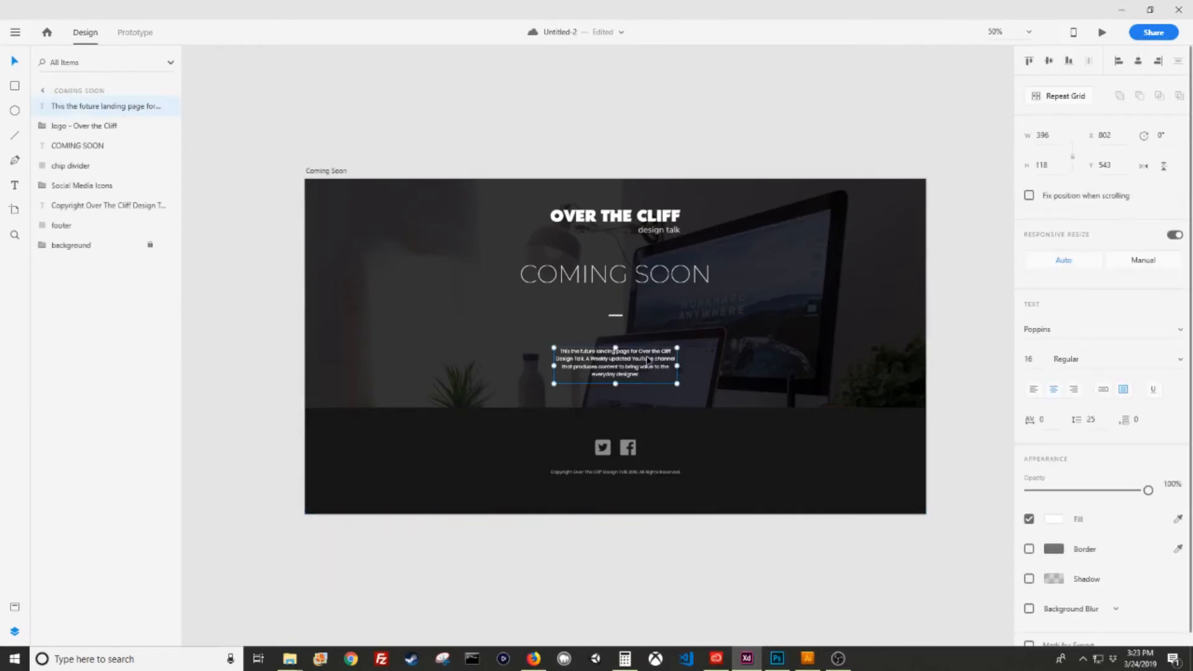
left_click(765, 459)
left_click_drag(616, 407, 615, 415)
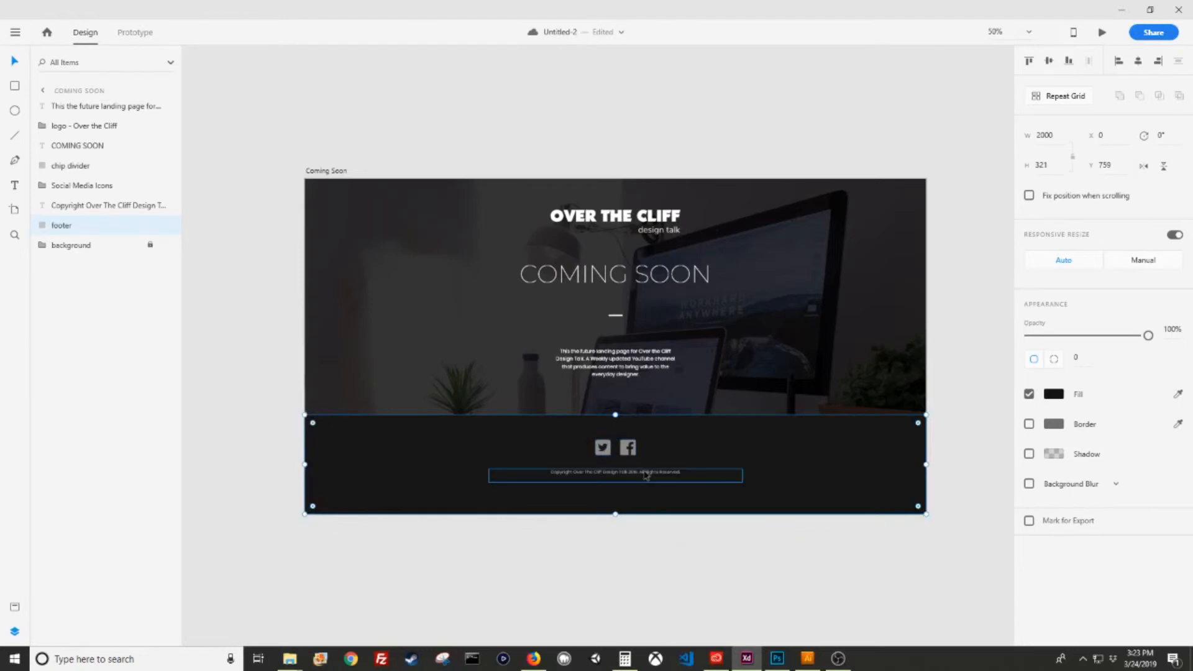
Nudge the footer rectangle, social media icons and copyright text down together by 2 px, with the rectangle at Y 761
left_click(81, 191)
left_click(79, 207, "shift")
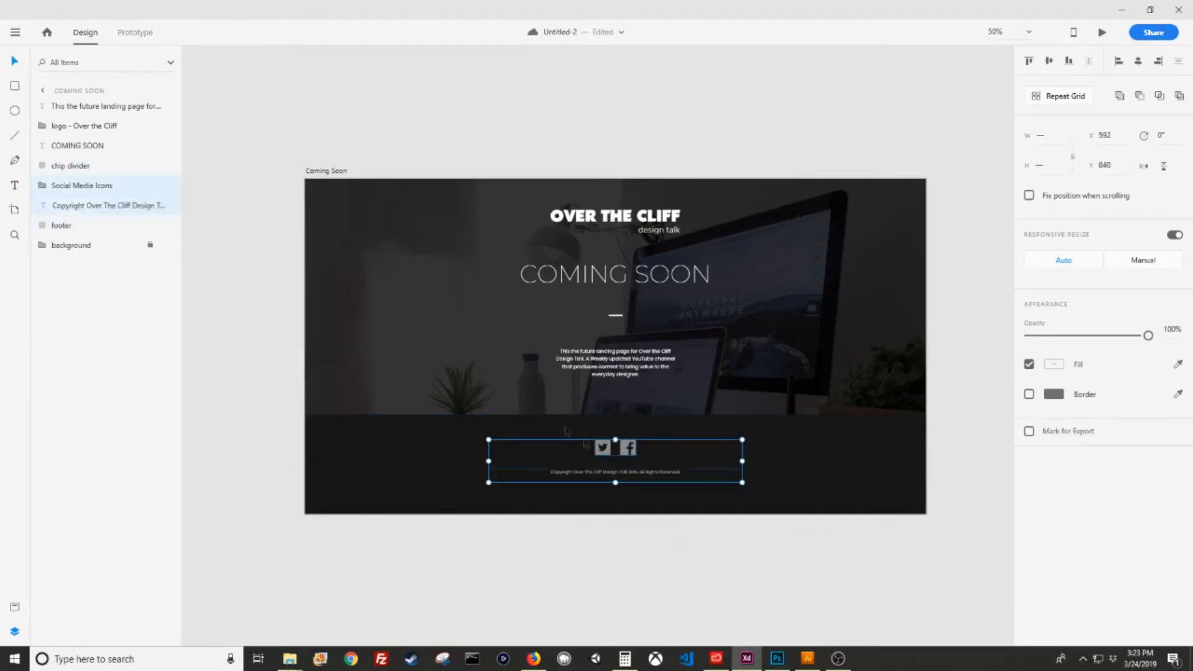
left_click(643, 450, "shift")
left_click_drag(628, 449, 627, 450)
Rename the footer rectangle's layer as footer bg
left_click(75, 185)
double_click(68, 228)
left_click(89, 224)
type("bg")
key("Return")
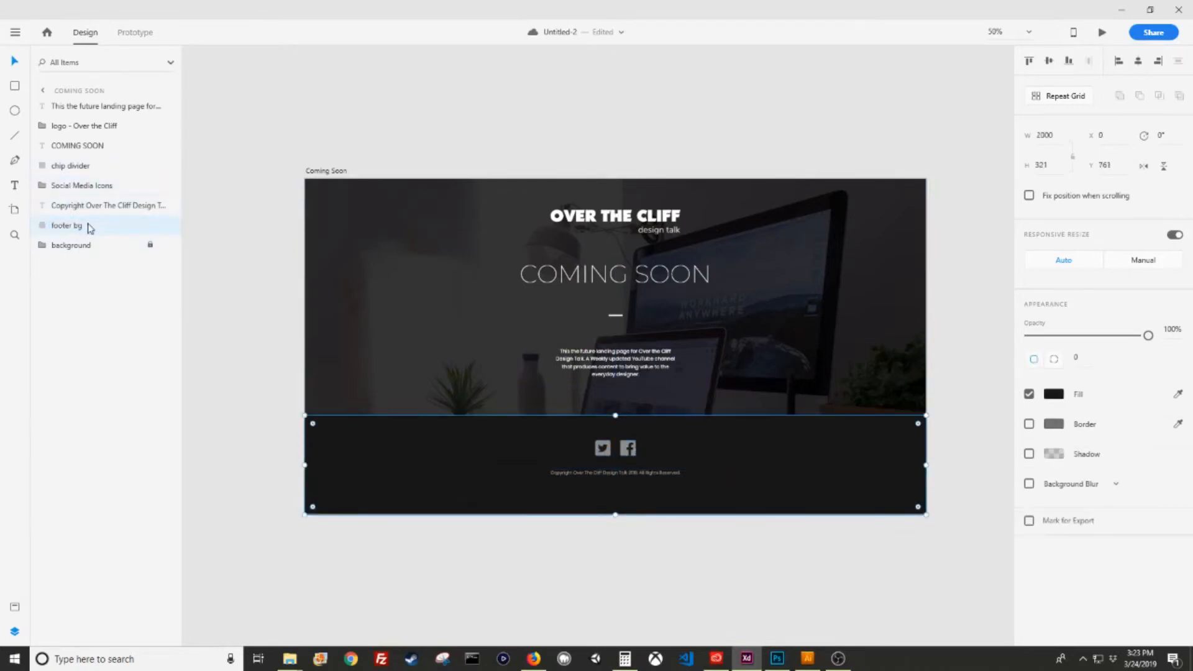
Group the Social Media Icons, the copyright text and footer bg, and name the group Footer
left_click(79, 186)
double_click(75, 186)
type("Social Media Icons")
key("Return")
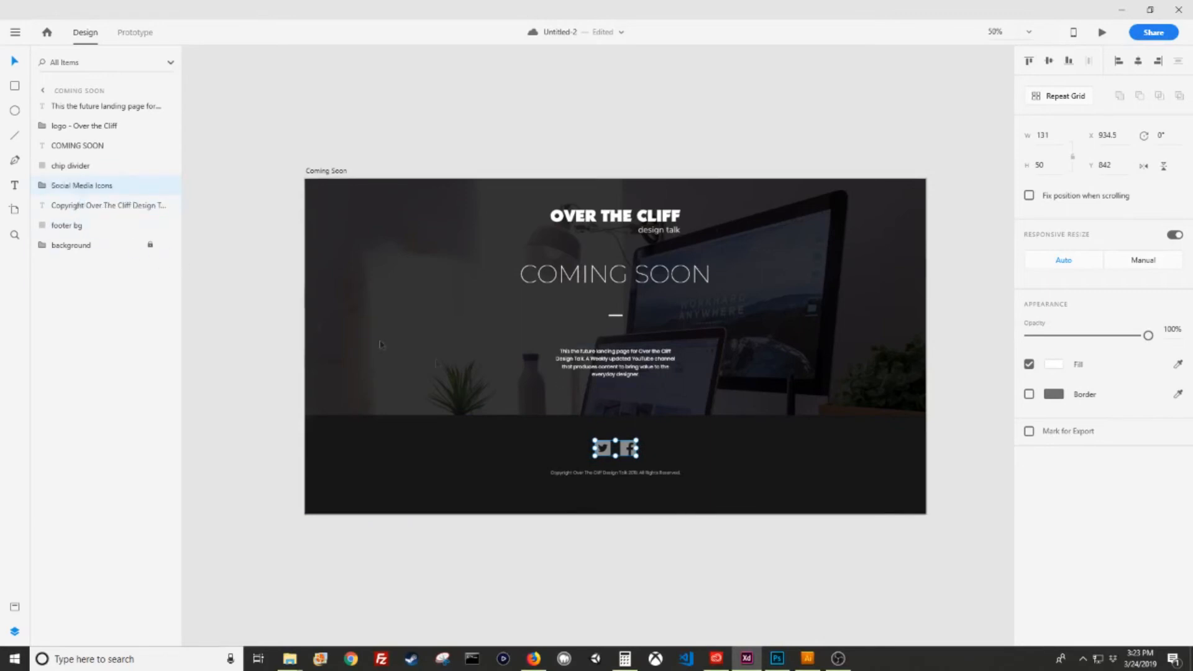
left_click(73, 228, "shift")
key("ctrl+g")
double_click(65, 186)
type("Fo")
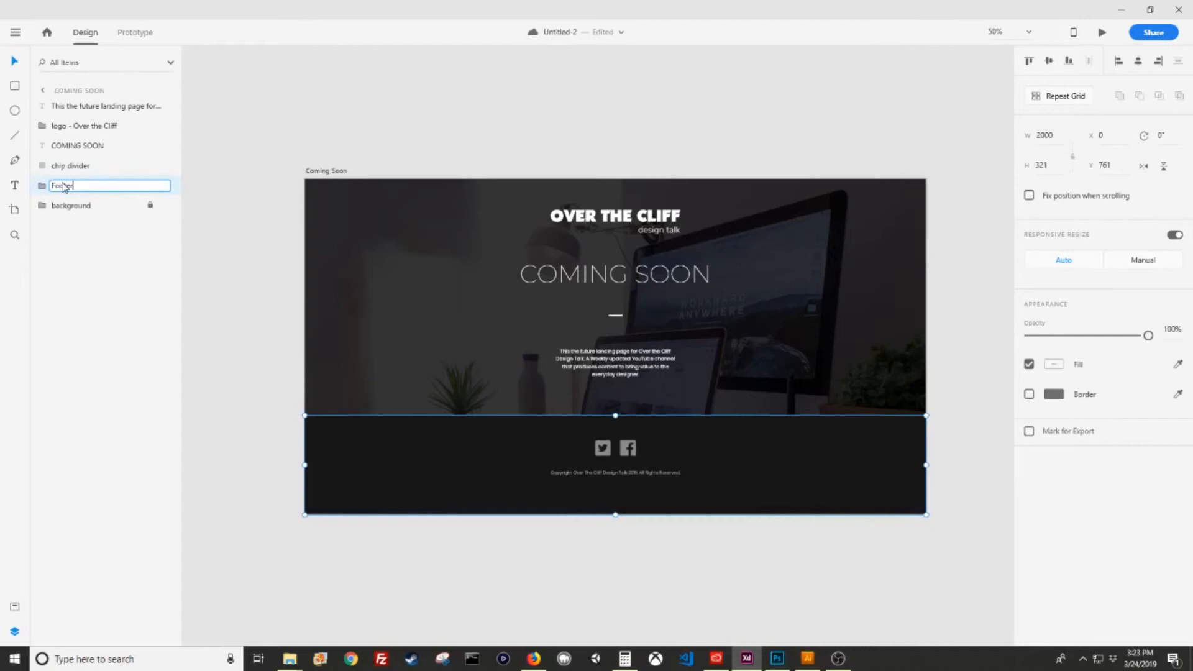
type("oter")
Move the intro paragraph's layer down the layer order to sit between the chip divider and the Footer group
left_click(86, 111)
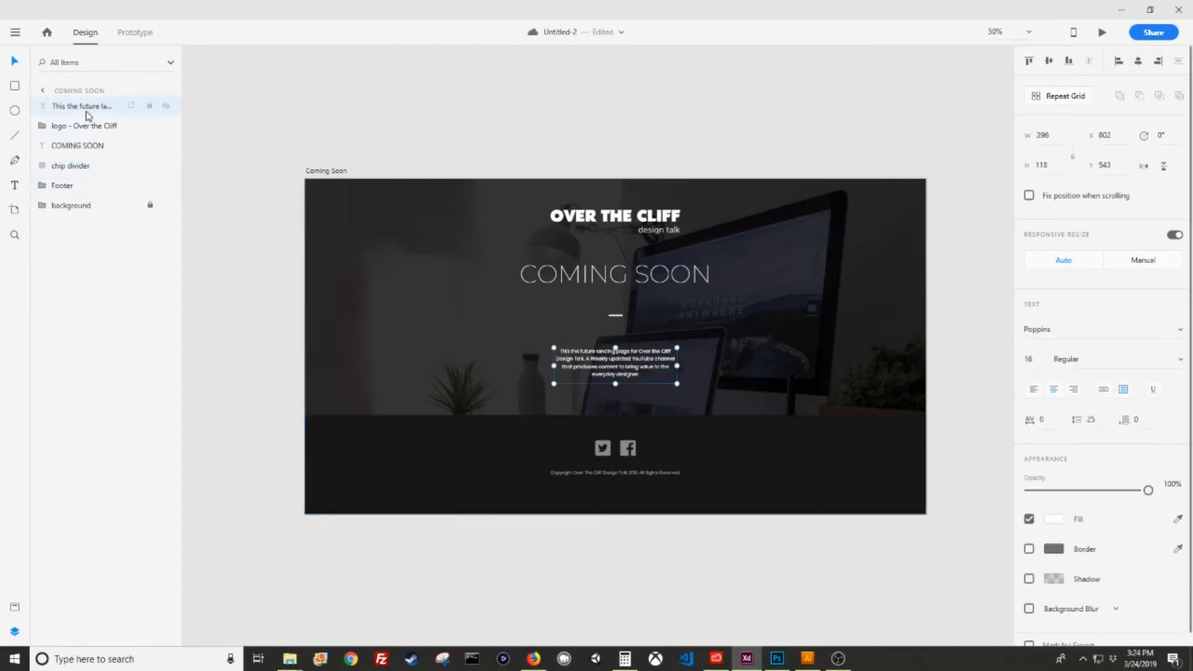
key("ctrl+bracketleft")
key("ctrl+bracketleft")
key("ctrl+bracketleft")
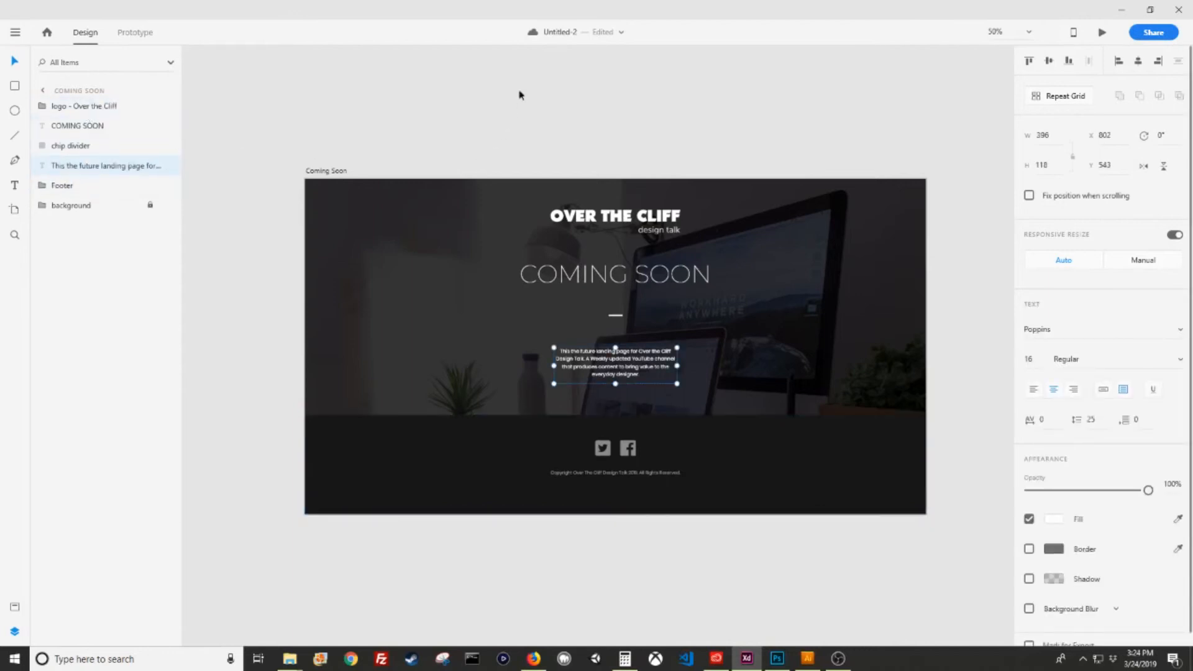
left_click(521, 95)
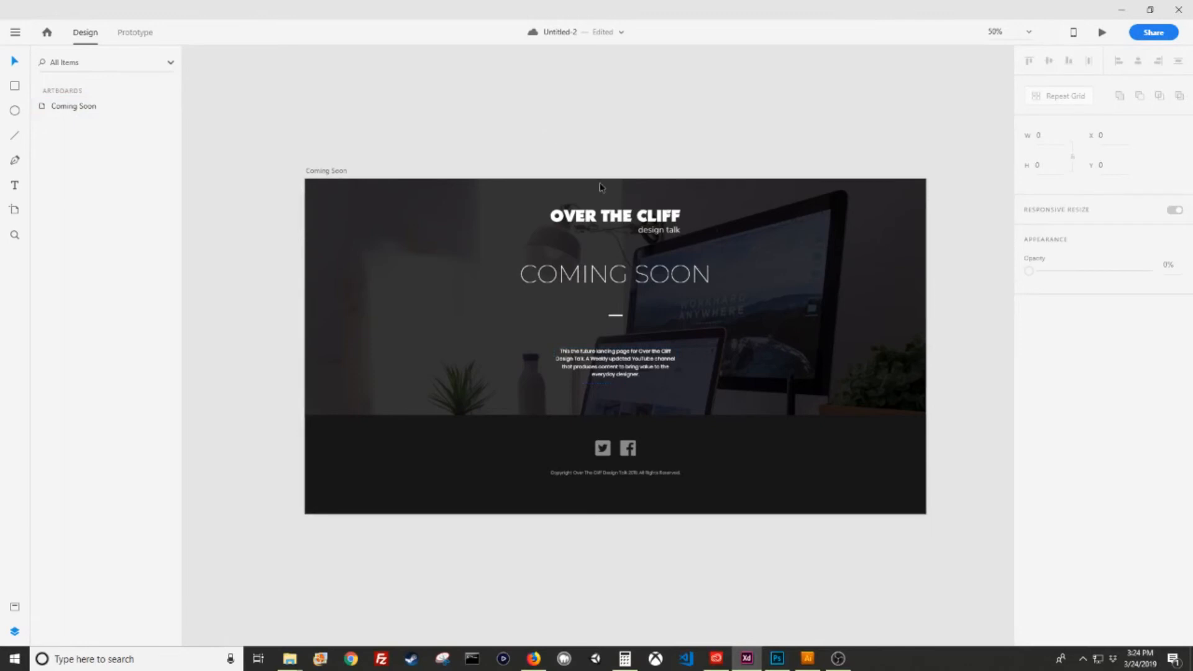
Try a different dark shade for the fill of the footer bg rectangle inside the Footer group
left_click(652, 287)
left_click(565, 146)
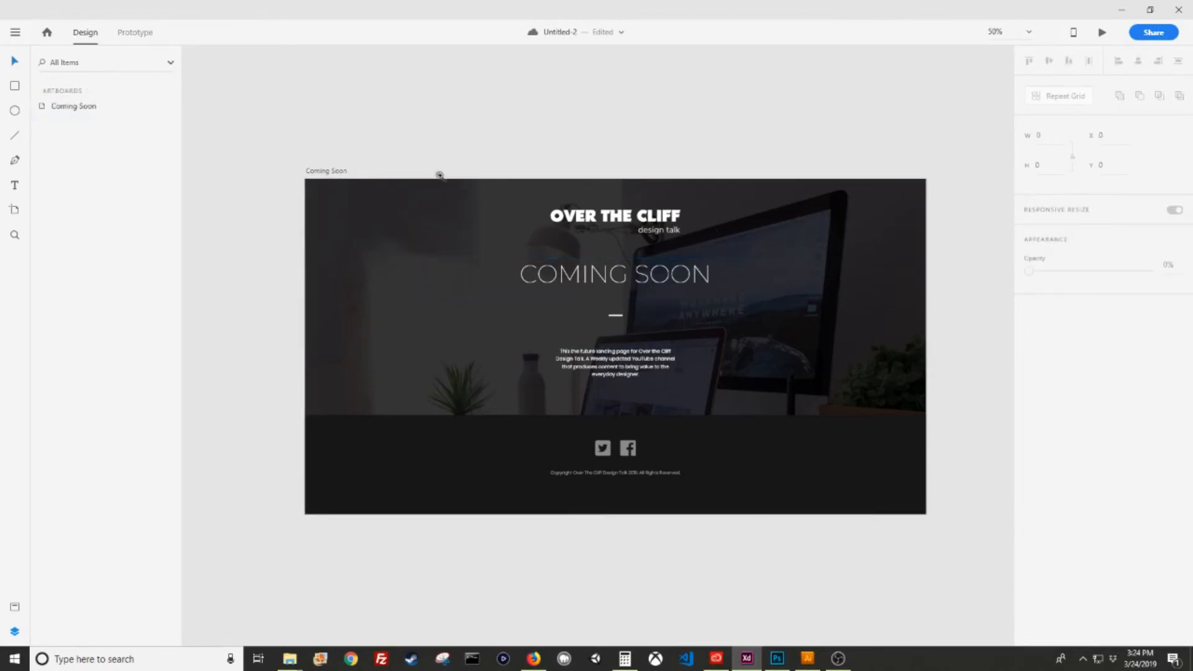
left_click_drag(436, 172, 822, 535)
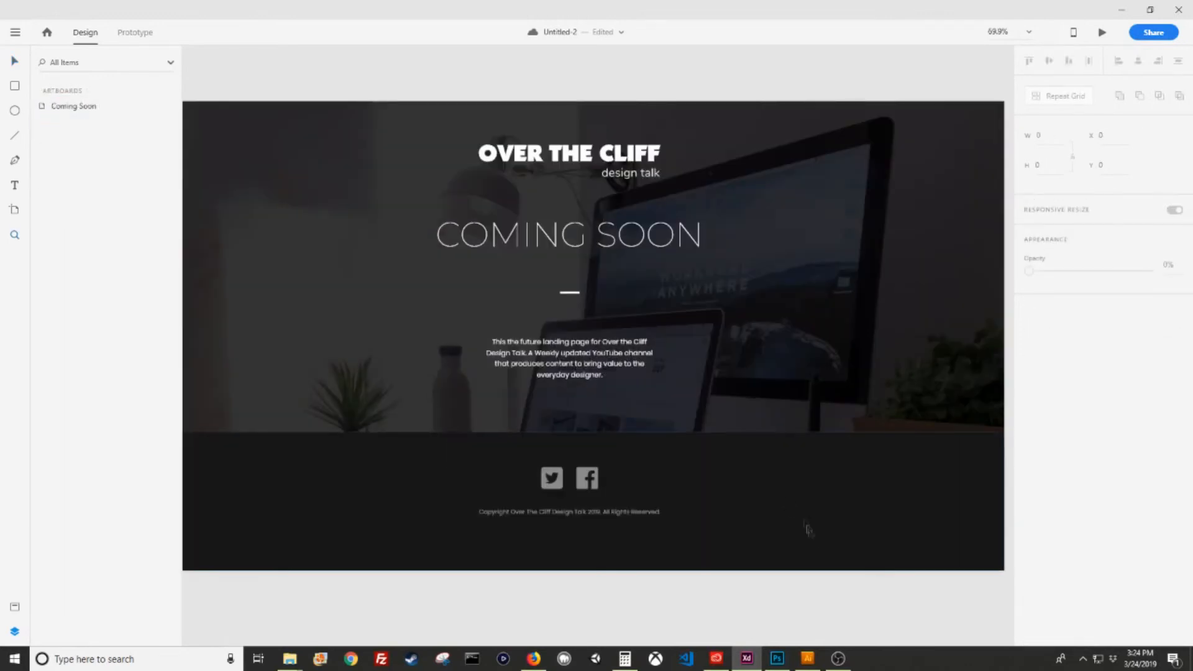
scroll(709, 431, "up", 2)
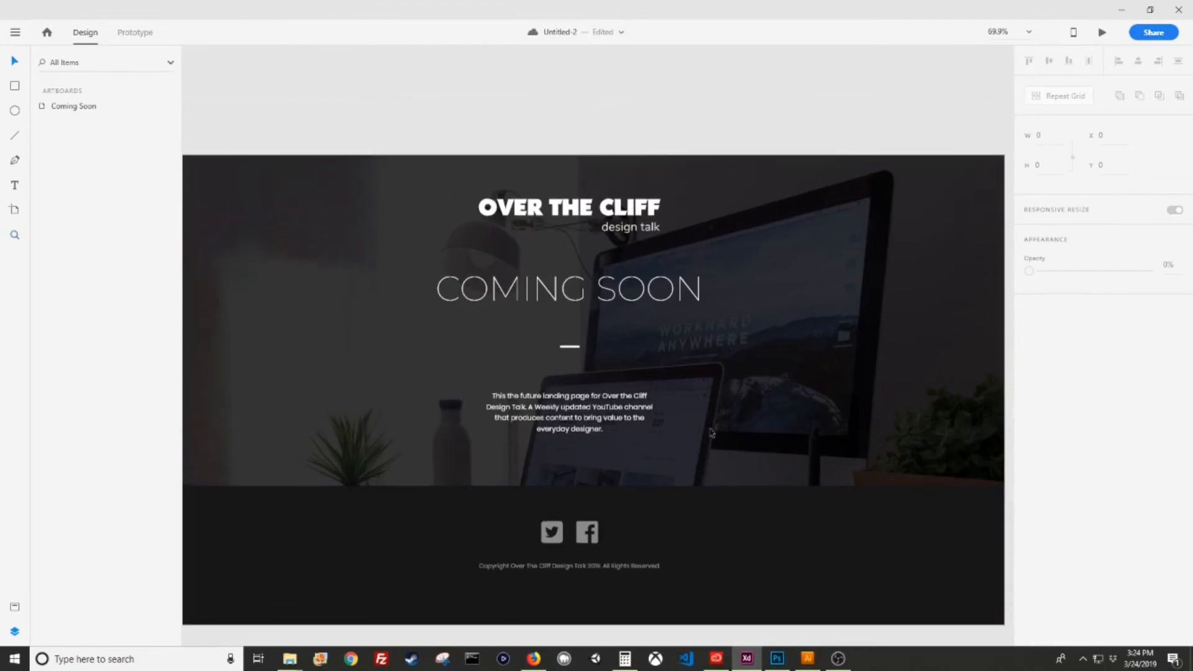
left_click(930, 575)
left_click(44, 187)
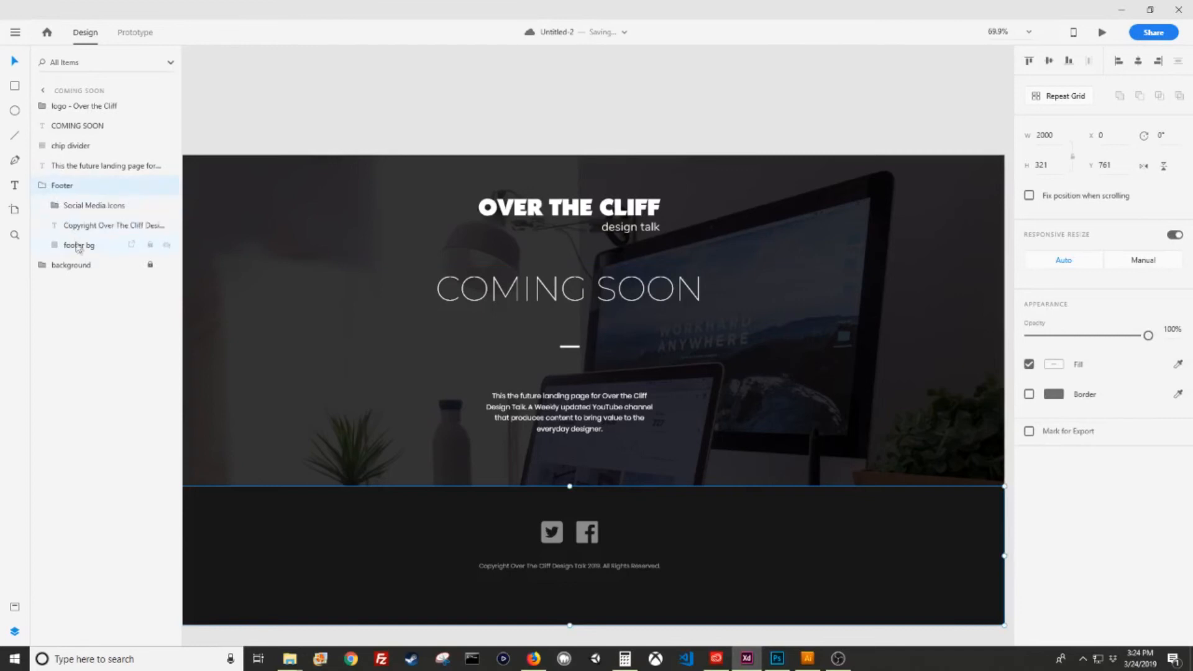
left_click(77, 246)
left_click(1048, 371)
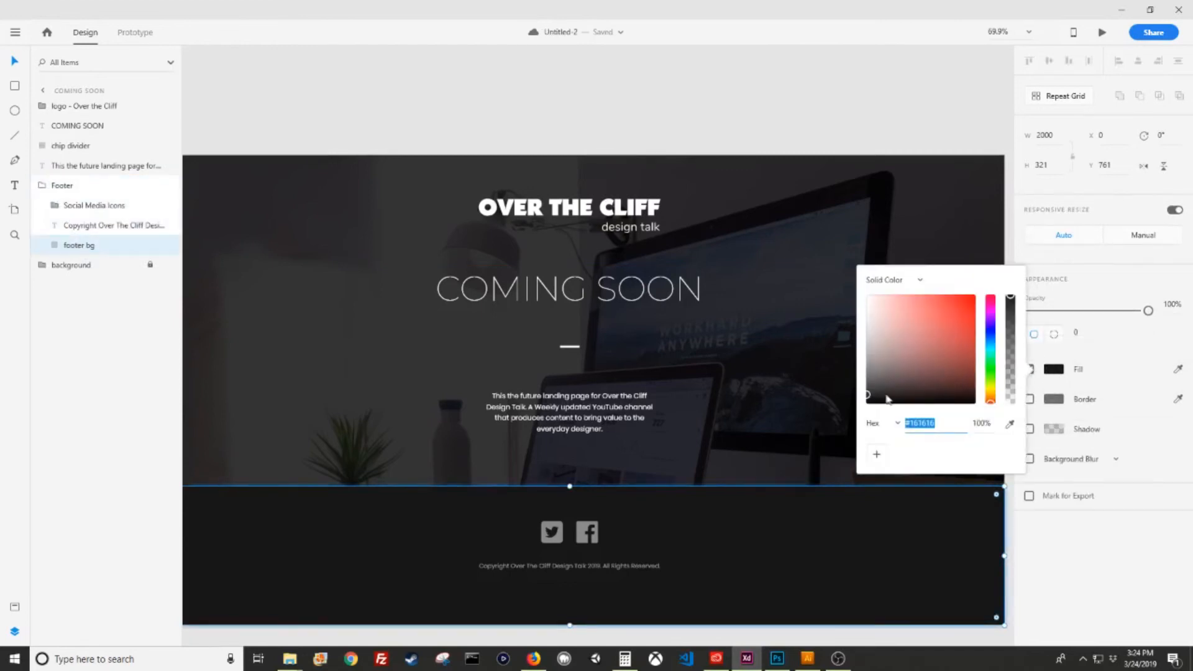
left_click(883, 388)
left_click_drag(887, 388, 900, 379)
left_click(727, 142)
left_click(854, 300)
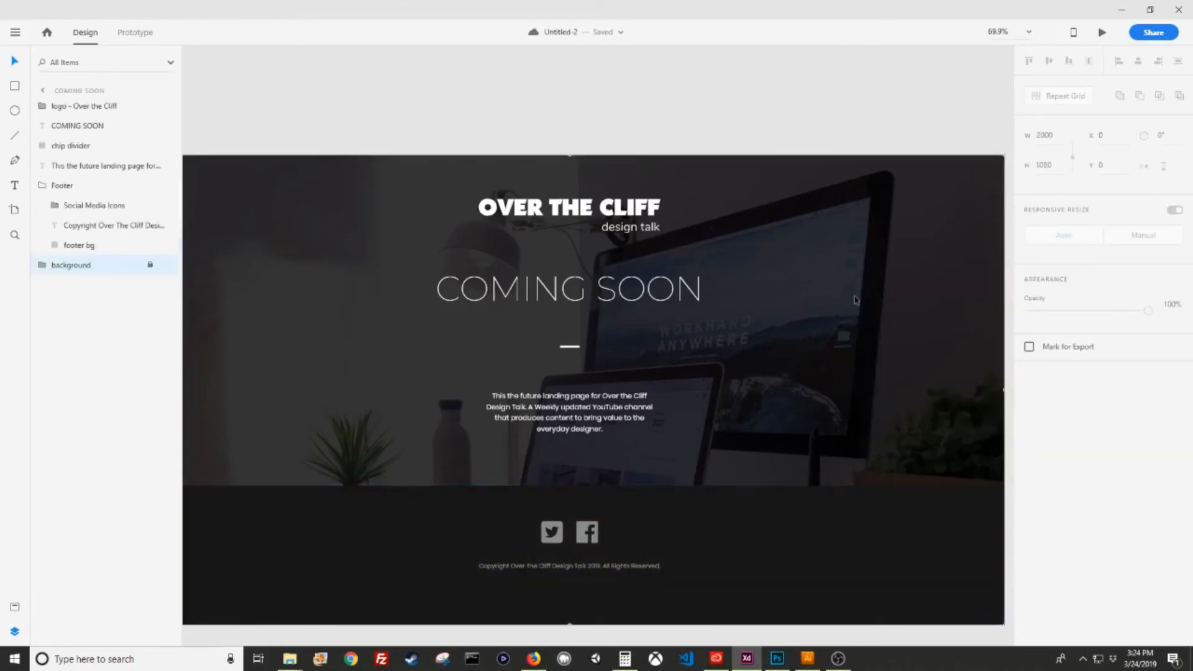
left_click(42, 185)
left_click(94, 107)
left_click(96, 127)
left_click(467, 91)
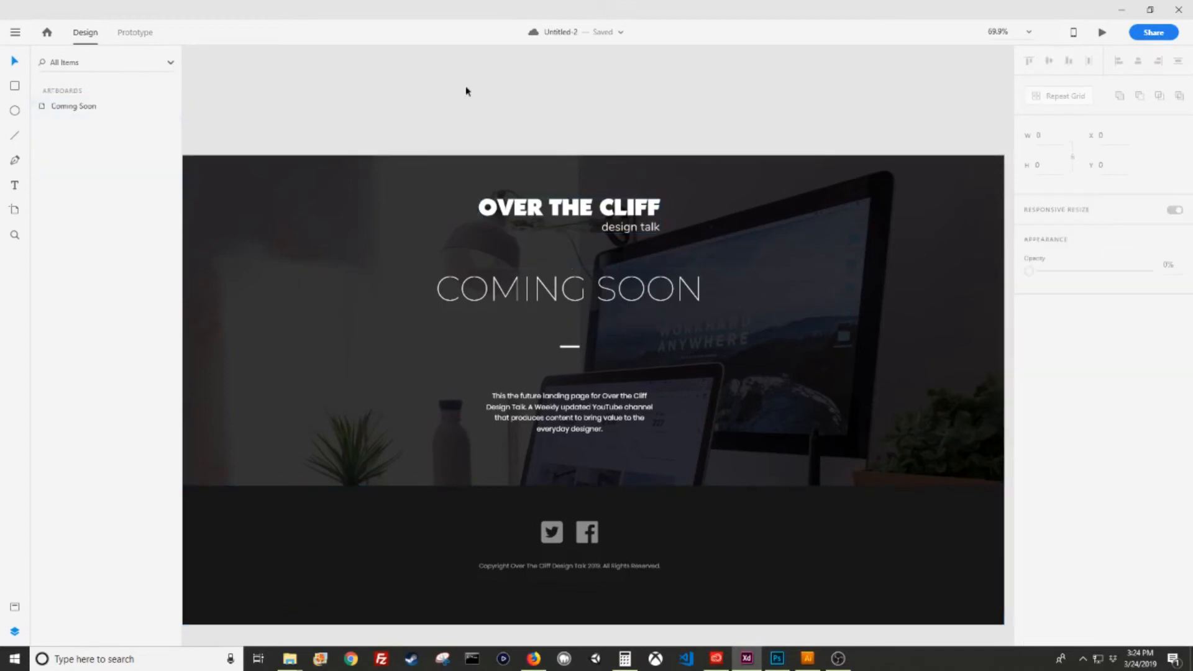
left_click(614, 288)
left_click(613, 218)
left_click(616, 213)
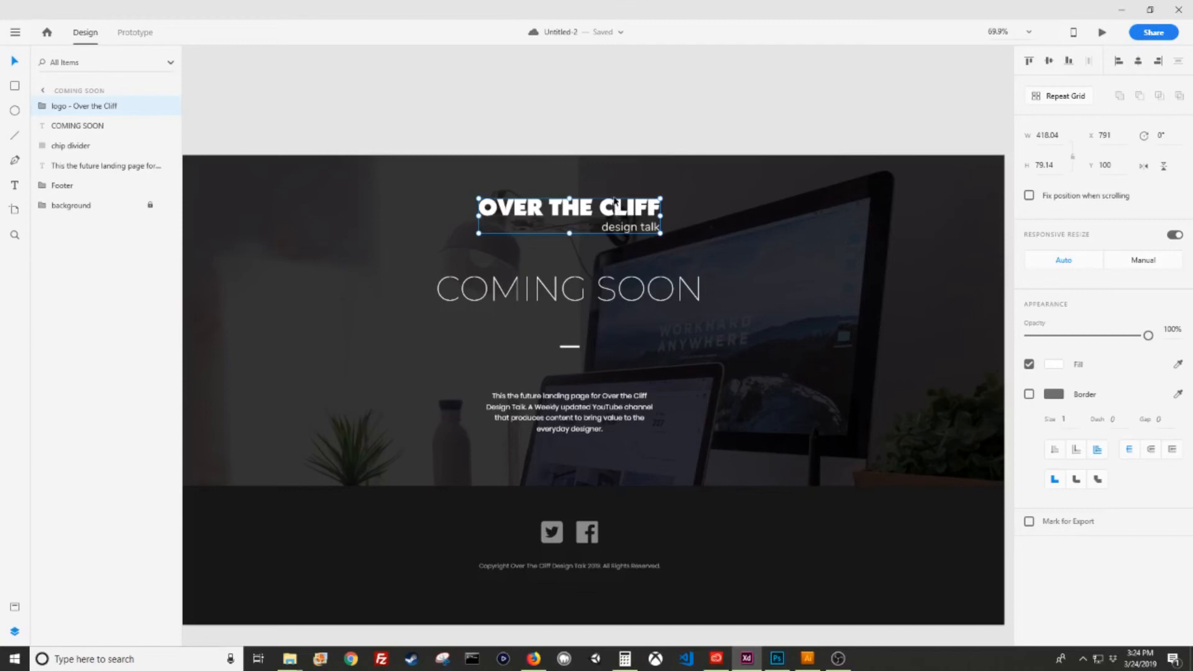
Duplicate the footer bg rectangle and move the copy out of the Footer group, directly above it in the layer order
left_click(777, 516)
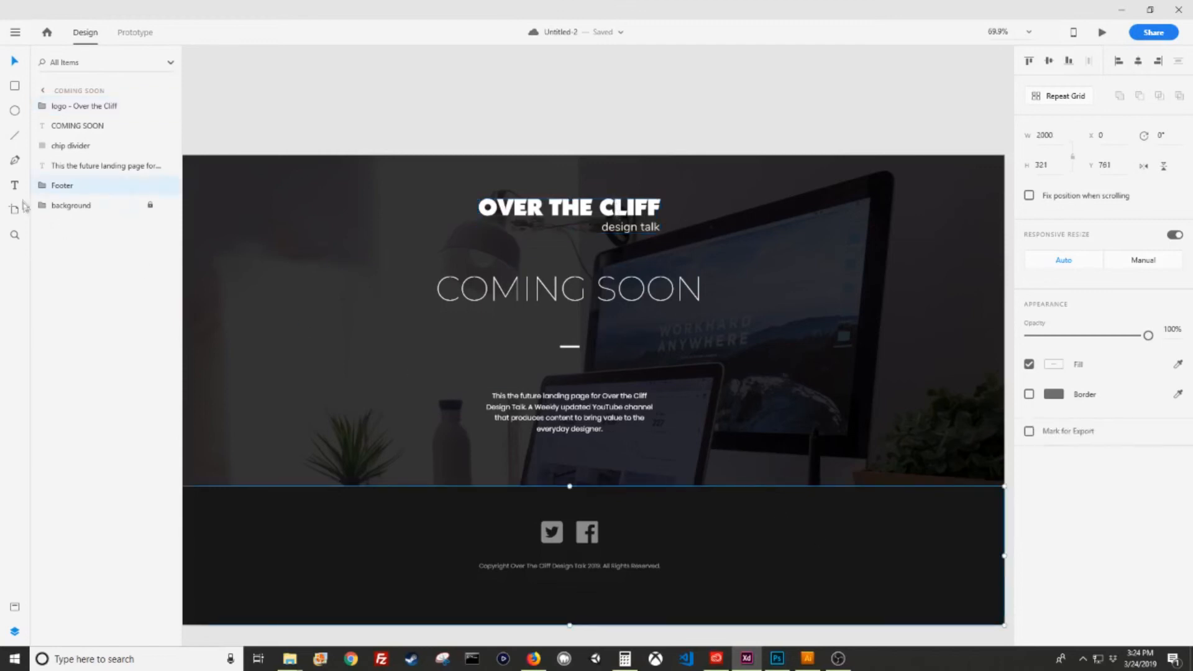
left_click(35, 185)
left_click(90, 248)
key("ctrl+d")
left_click_drag(92, 246, 85, 182)
Place the copied rectangle behind the logo at the artboard's top edge, Y 0, and shorten it to 228 high
left_click_drag(783, 561, 740, 228)
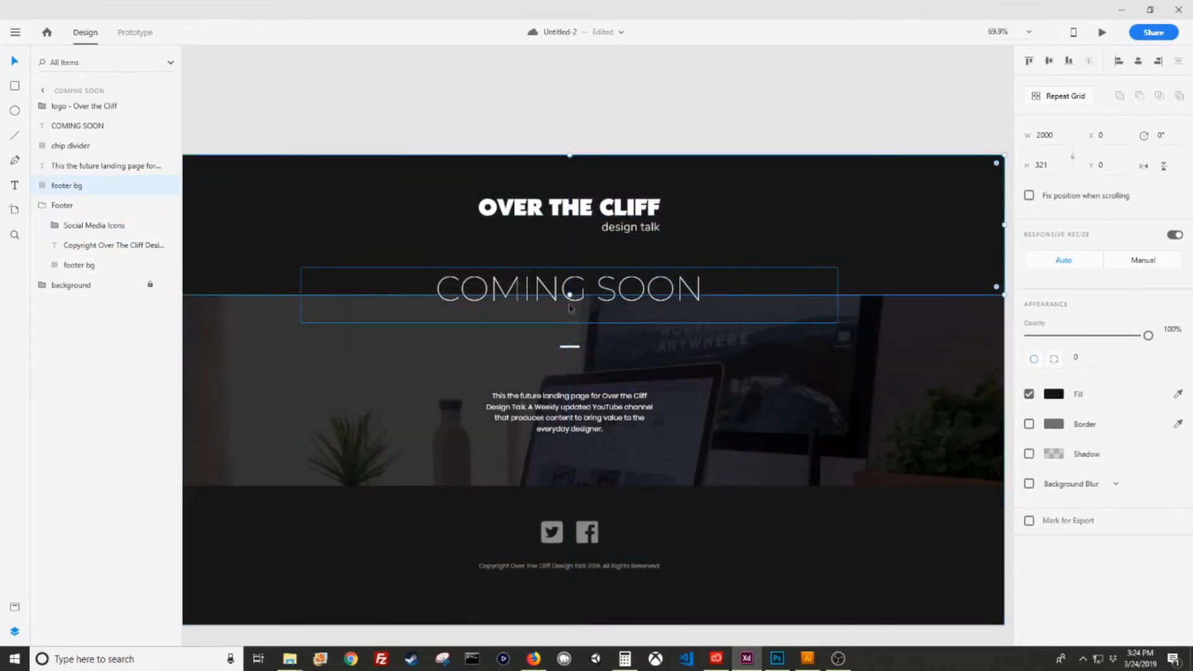
left_click_drag(570, 289, 568, 253)
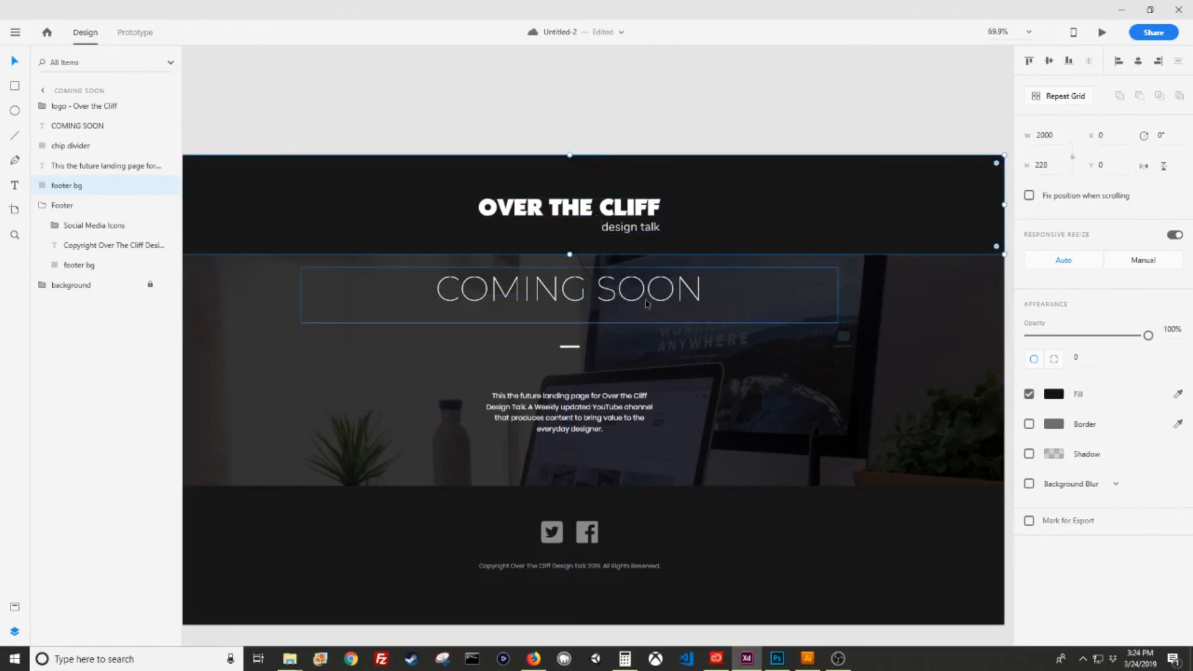
Move the COMING SOON heading, the chip divider and the intro paragraph down together, away from the header band
left_click(569, 311)
left_click(569, 346, "shift")
left_click(617, 429, "shift")
left_click_drag(617, 428, 624, 432)
left_click_drag(628, 296, 626, 311)
left_click(615, 115)
Shift the Over the Cliff logo slightly upward within the header band
left_click(637, 215)
left_click_drag(637, 214, 637, 208)
left_click(673, 120)
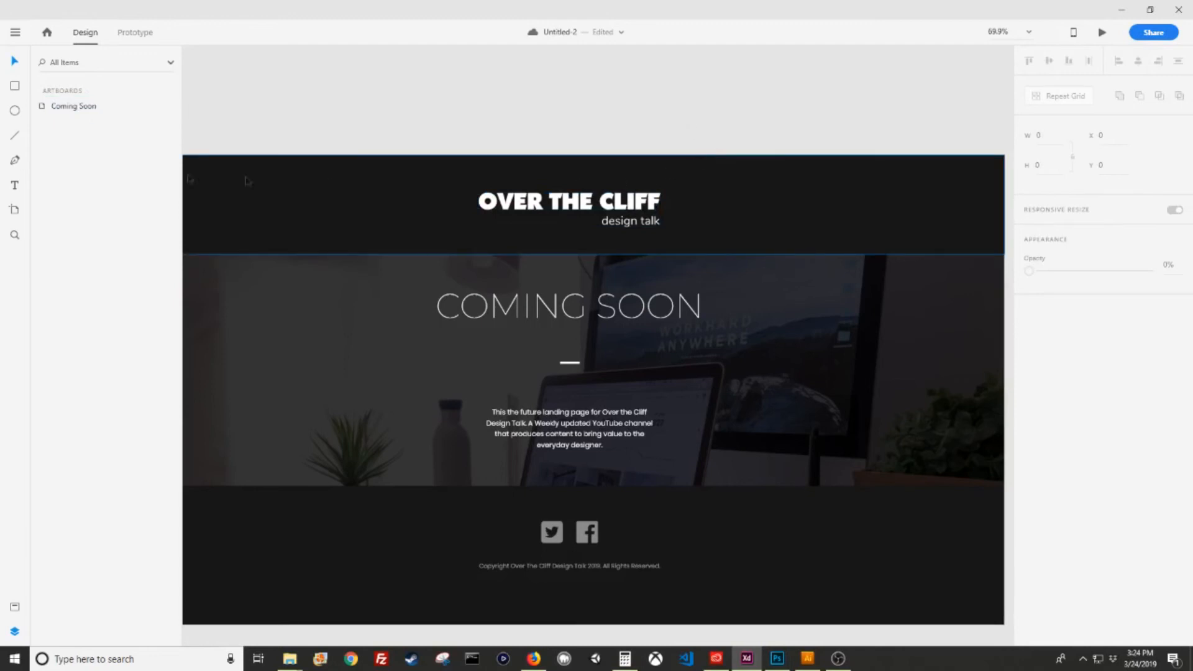
Delete the copied footer bg rectangle behind the logo and leave nothing selected
left_click(776, 210)
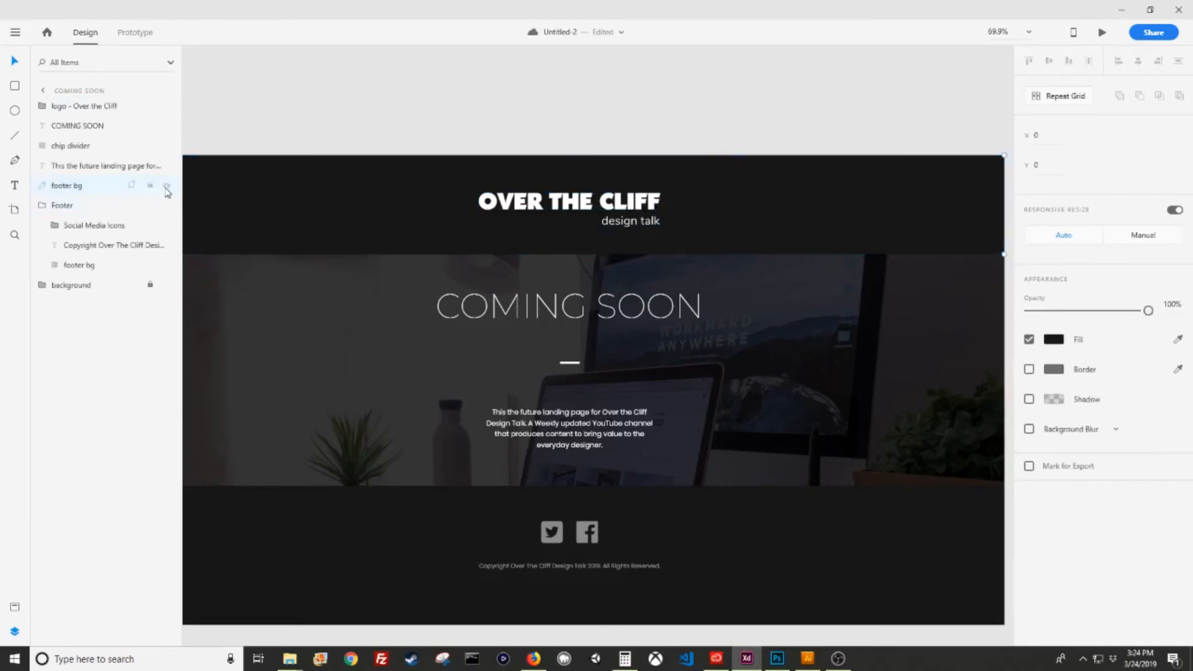
key("Delete")
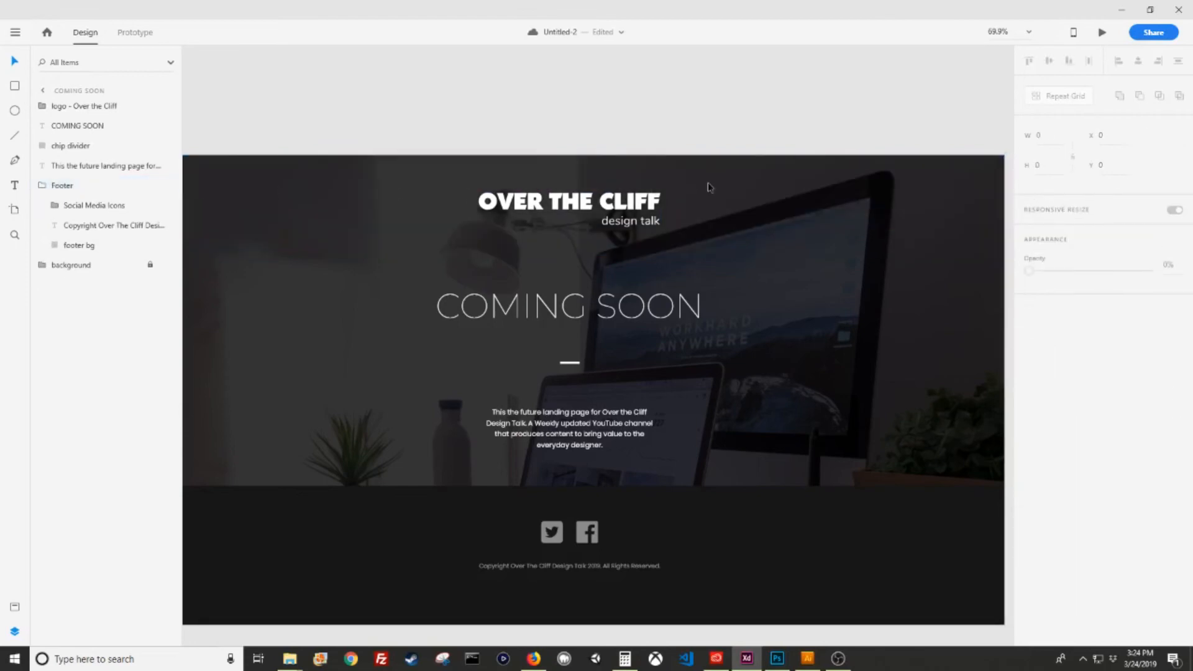
left_click(615, 210)
left_click(331, 239)
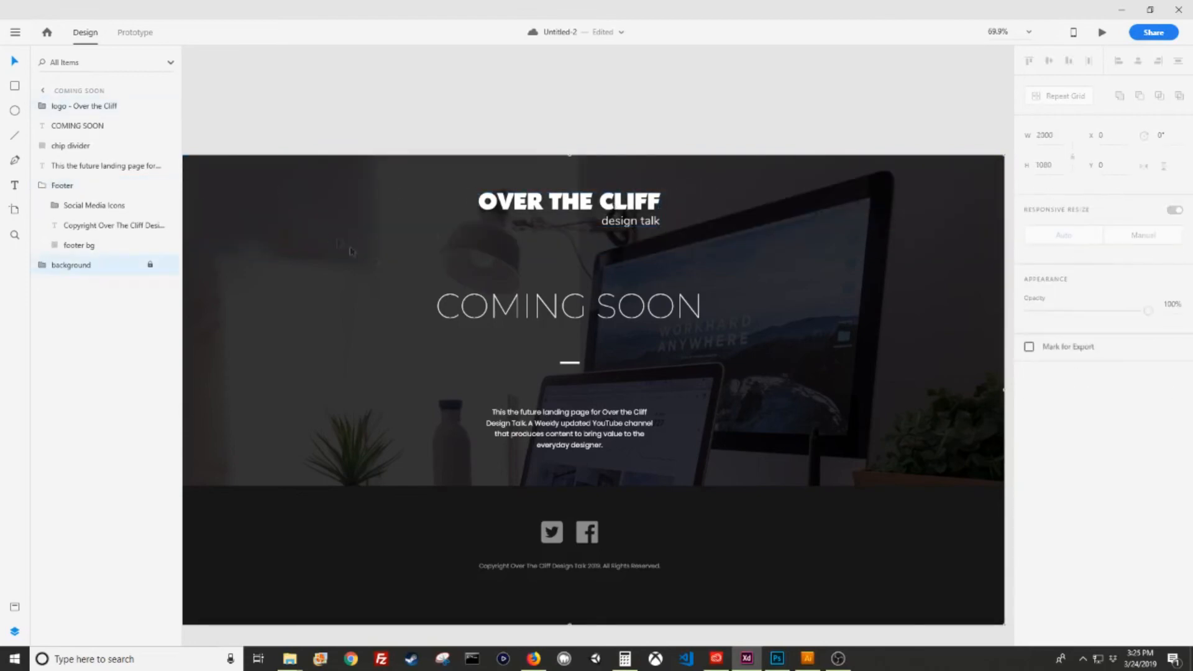
left_click(609, 308)
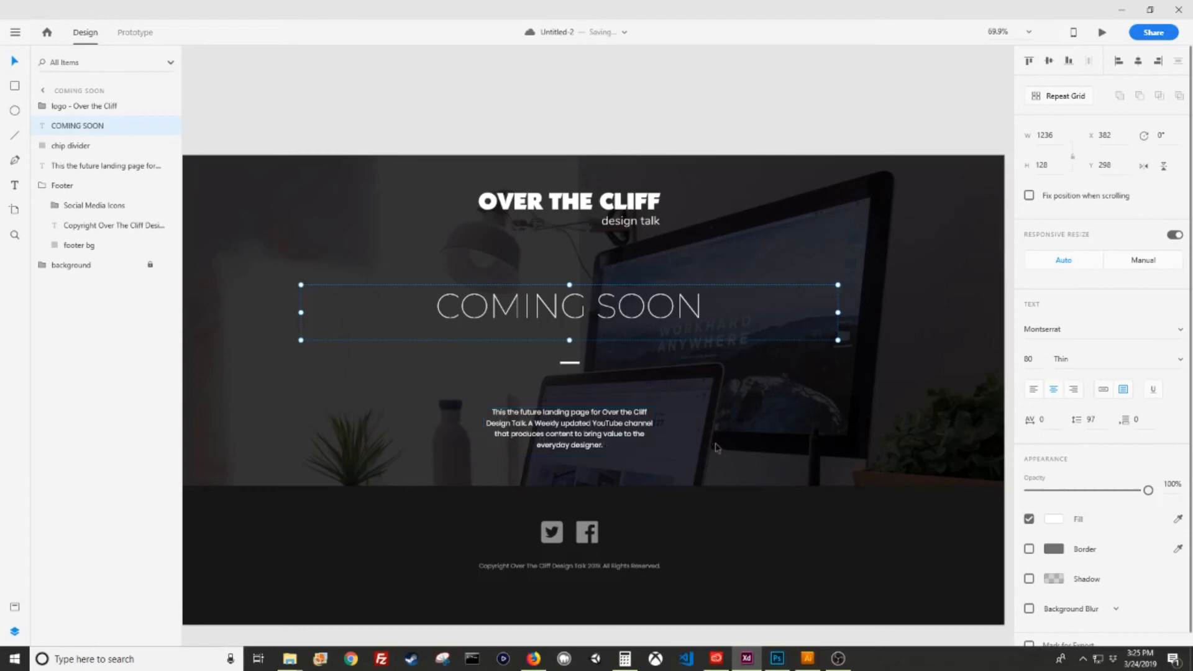
left_click(610, 117)
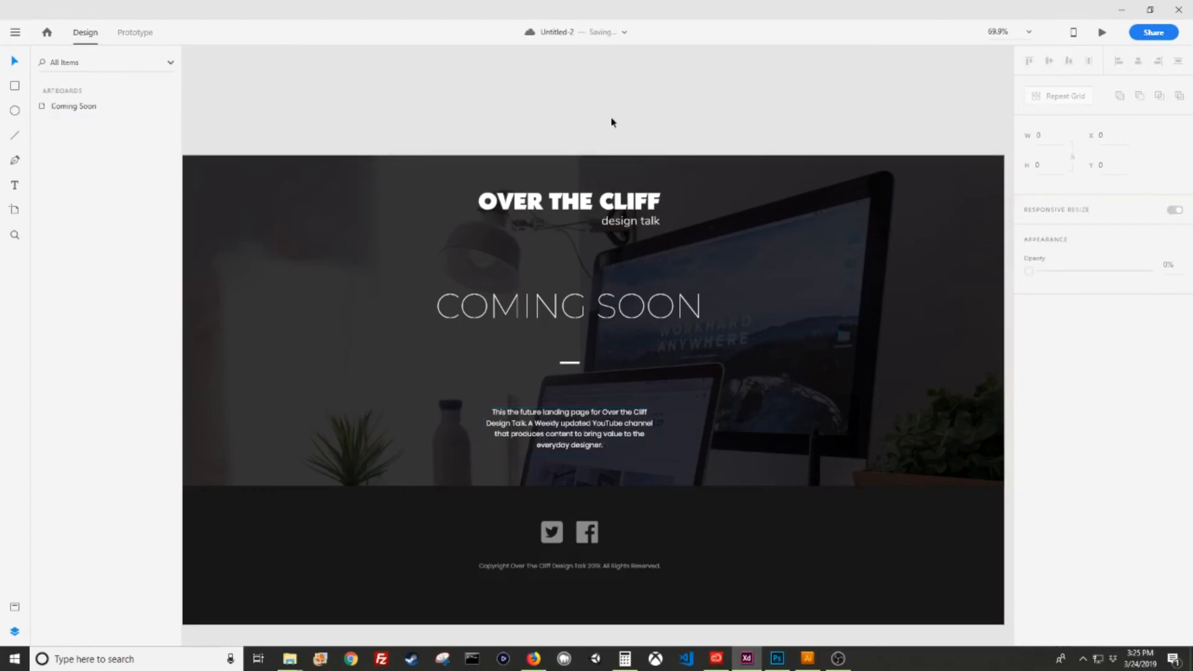
key("ctrl+s")
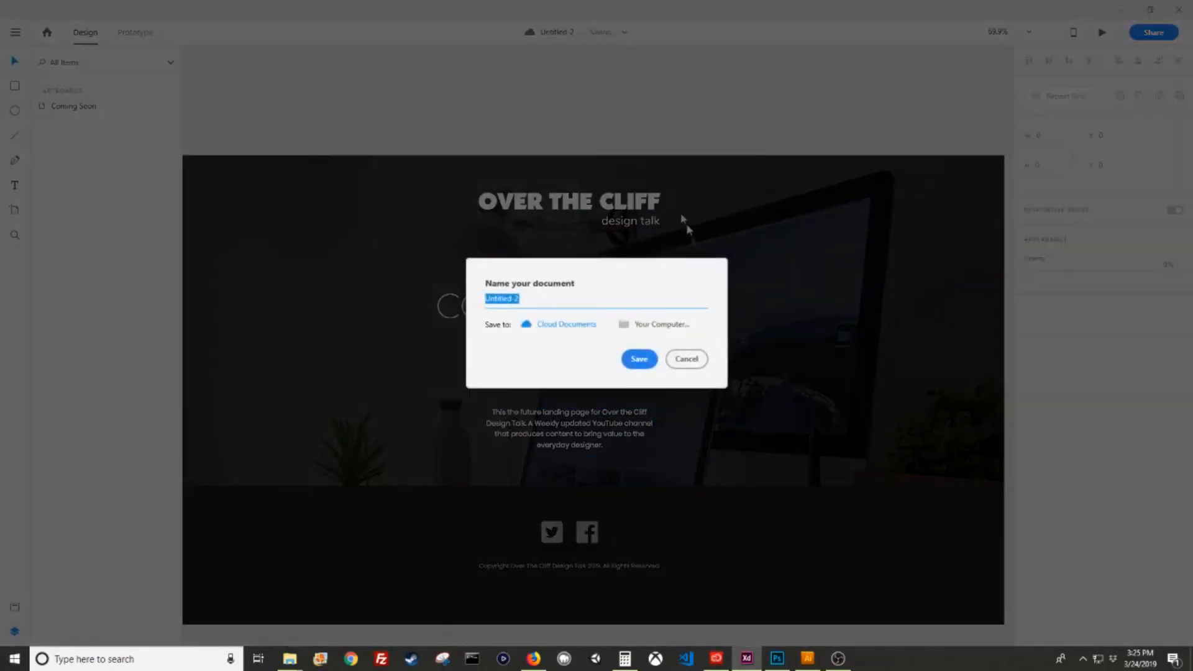
left_click(687, 360)
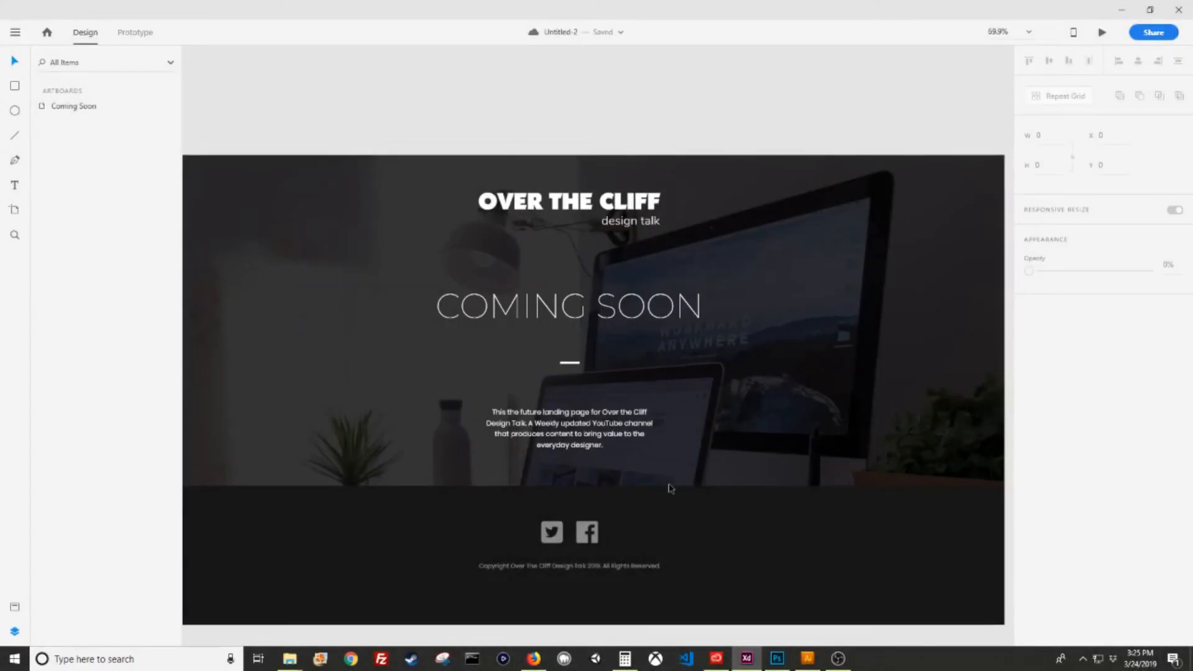
left_click(524, 216)
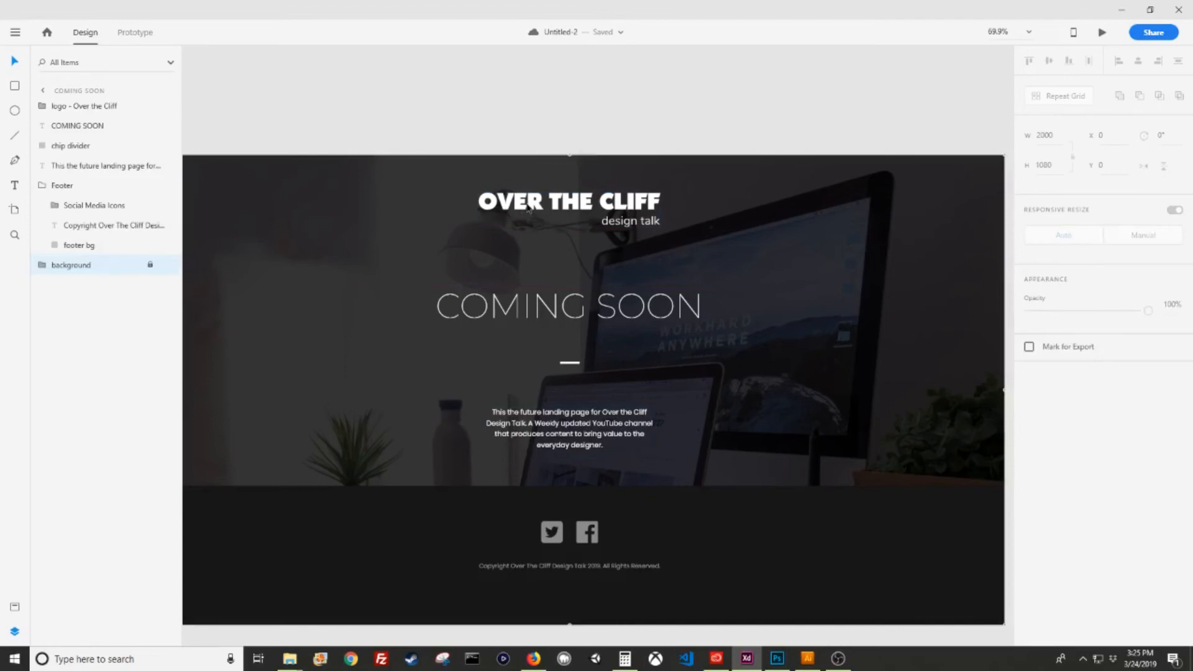
Mark both social media icons, the Over the Cliff logo and the chip divider for export, and collapse the Footer group
left_click(59, 209)
left_click(131, 224)
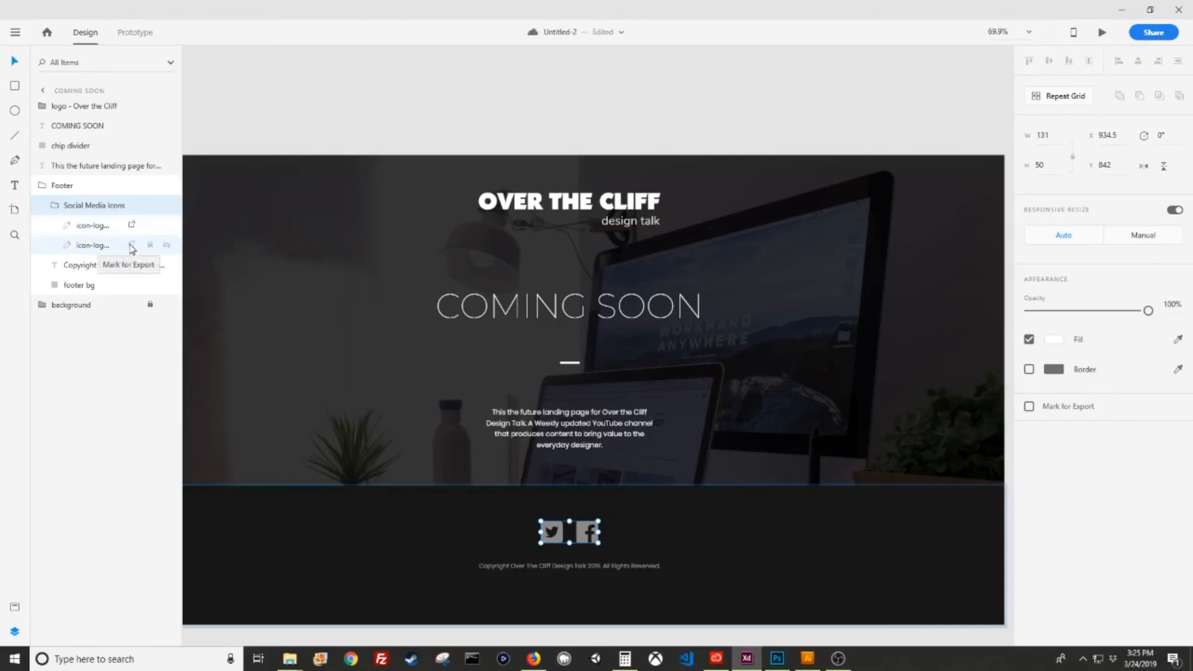
left_click(131, 245)
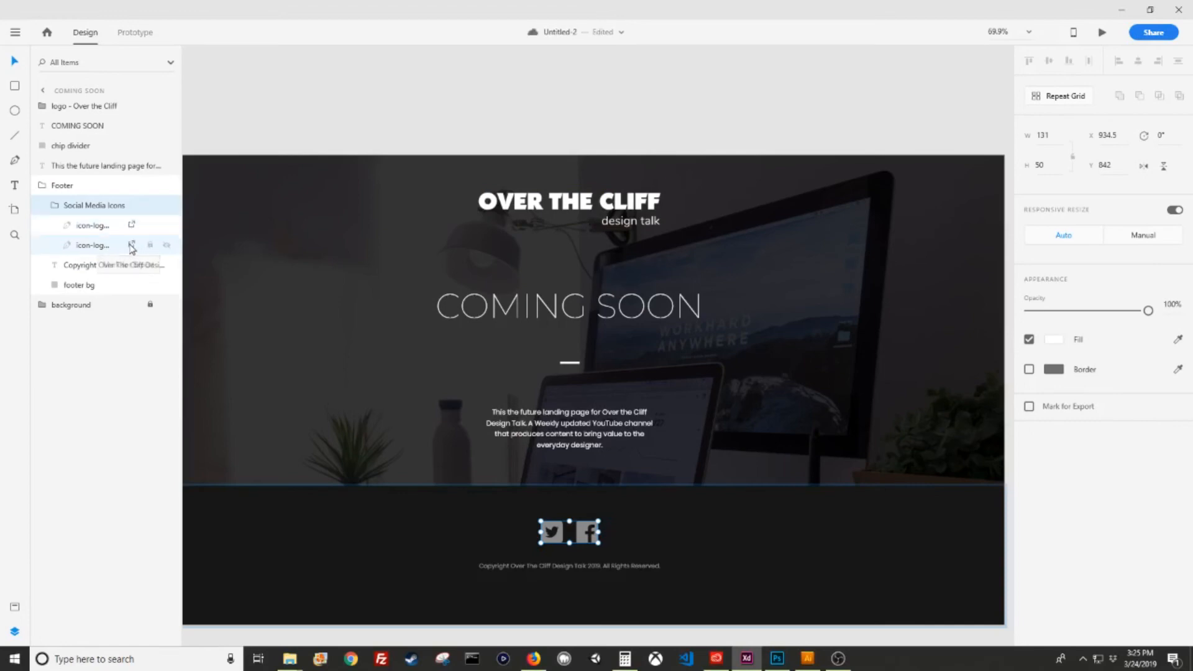
left_click(132, 107)
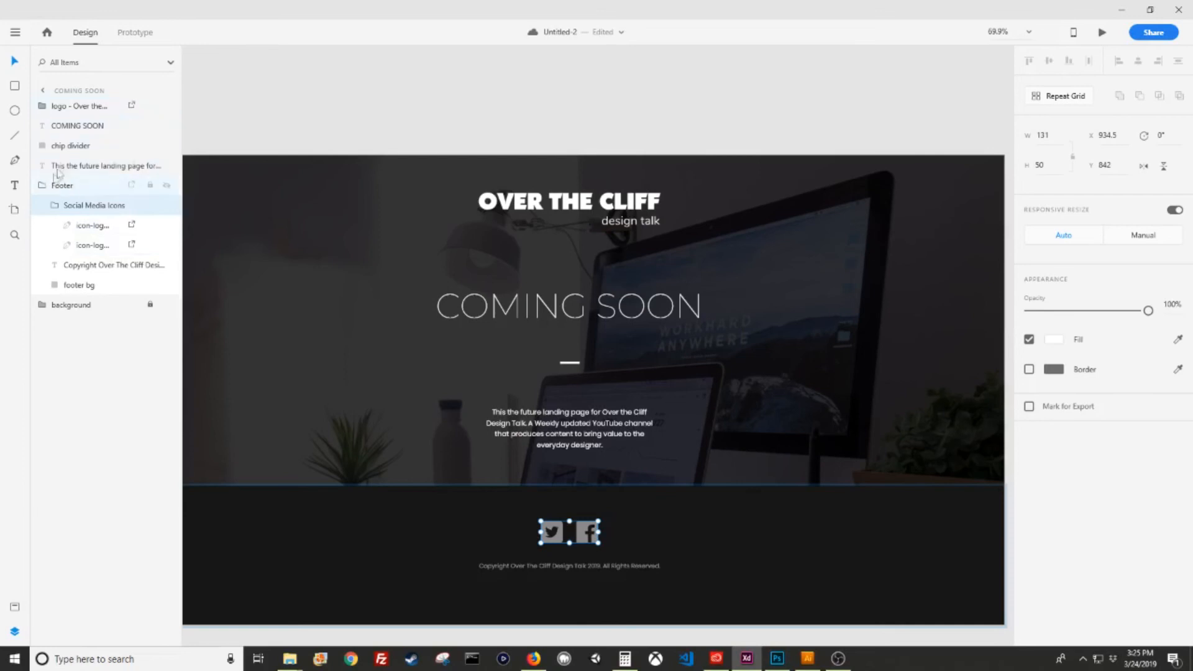
left_click(133, 146)
left_click(43, 186)
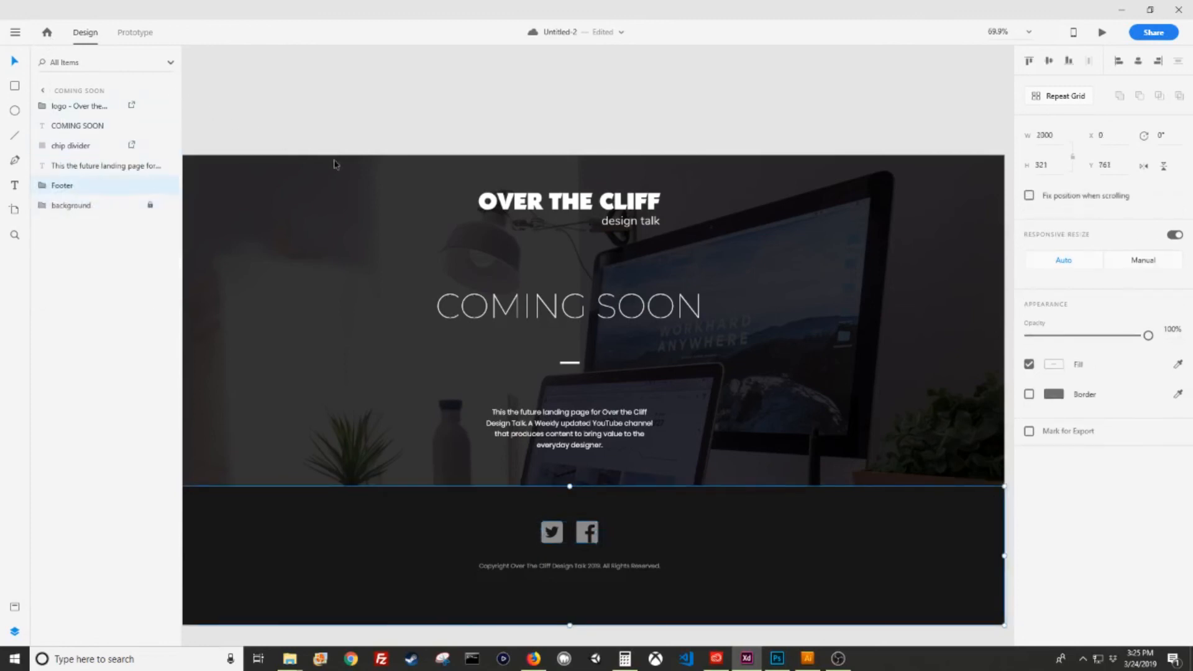
Batch export the marked assets as SVG into the Coming Soon Page folder on the Desktop
left_click(14, 32)
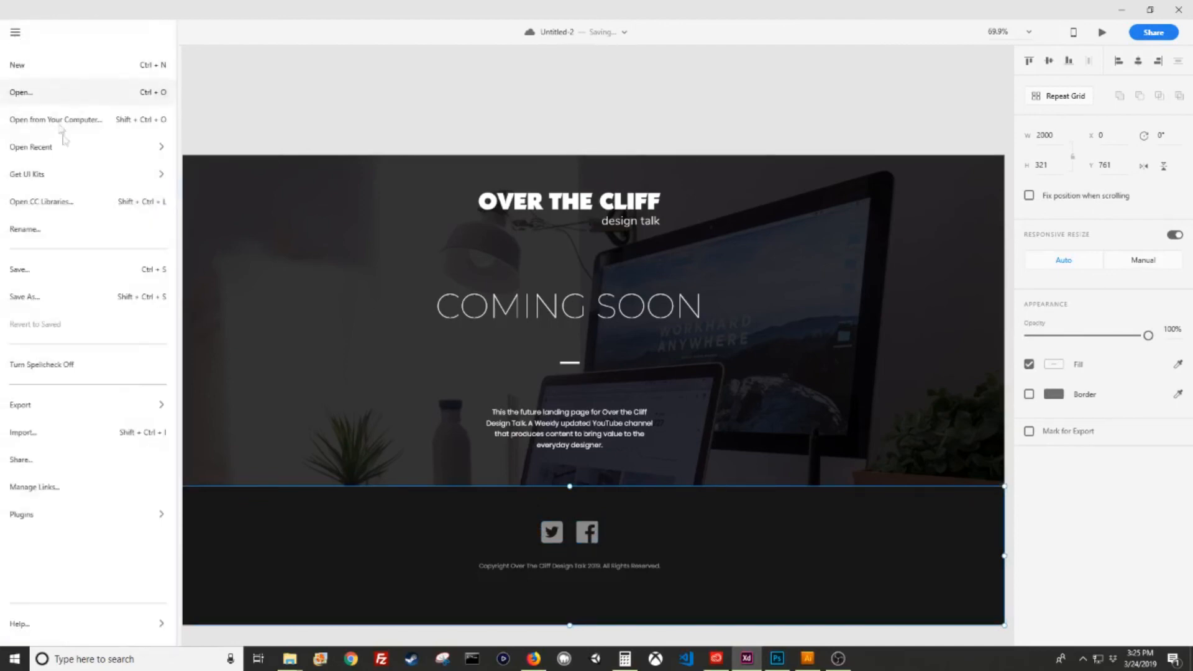
mouse_move(110, 417)
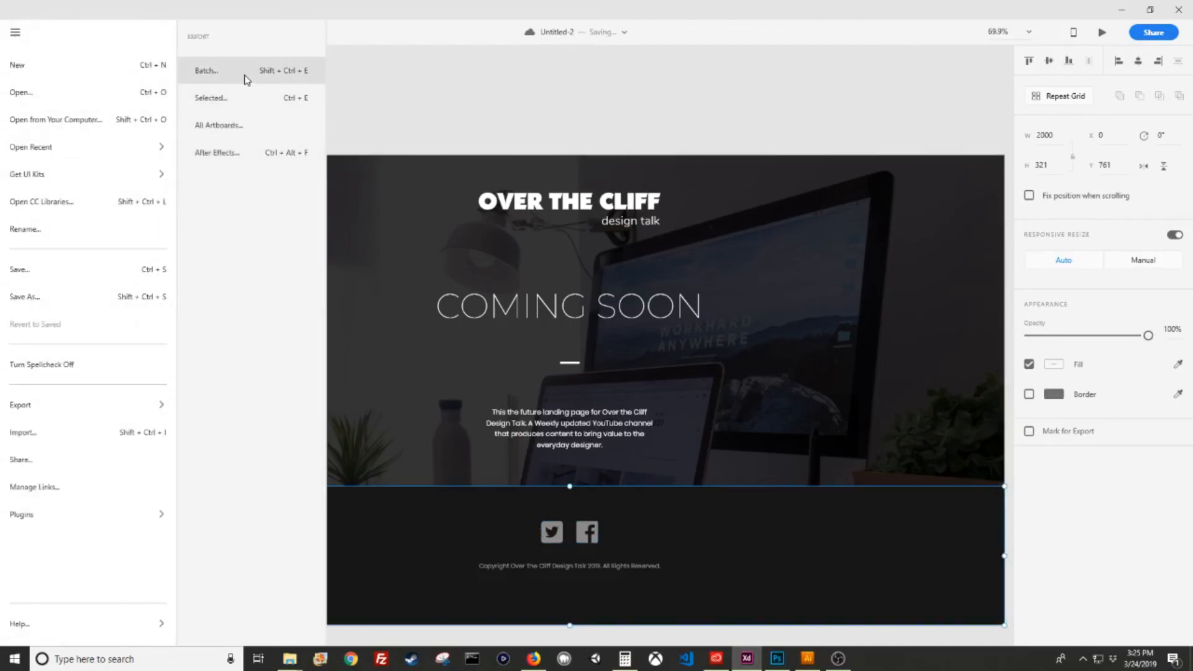
left_click(245, 79)
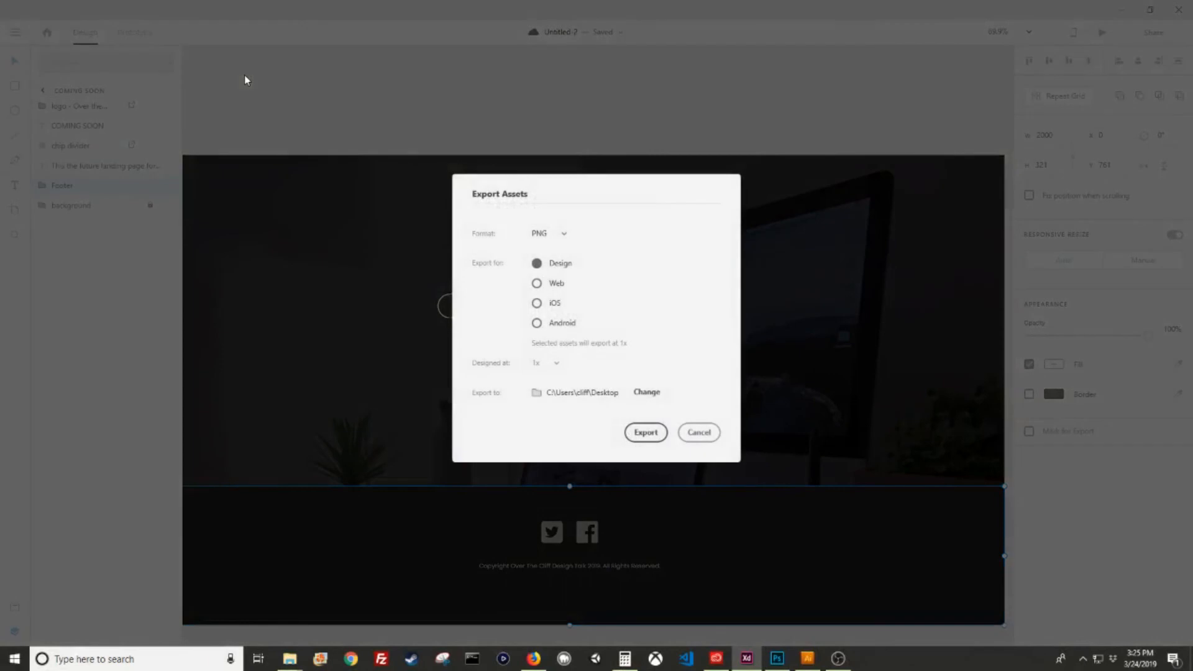
left_click(565, 234)
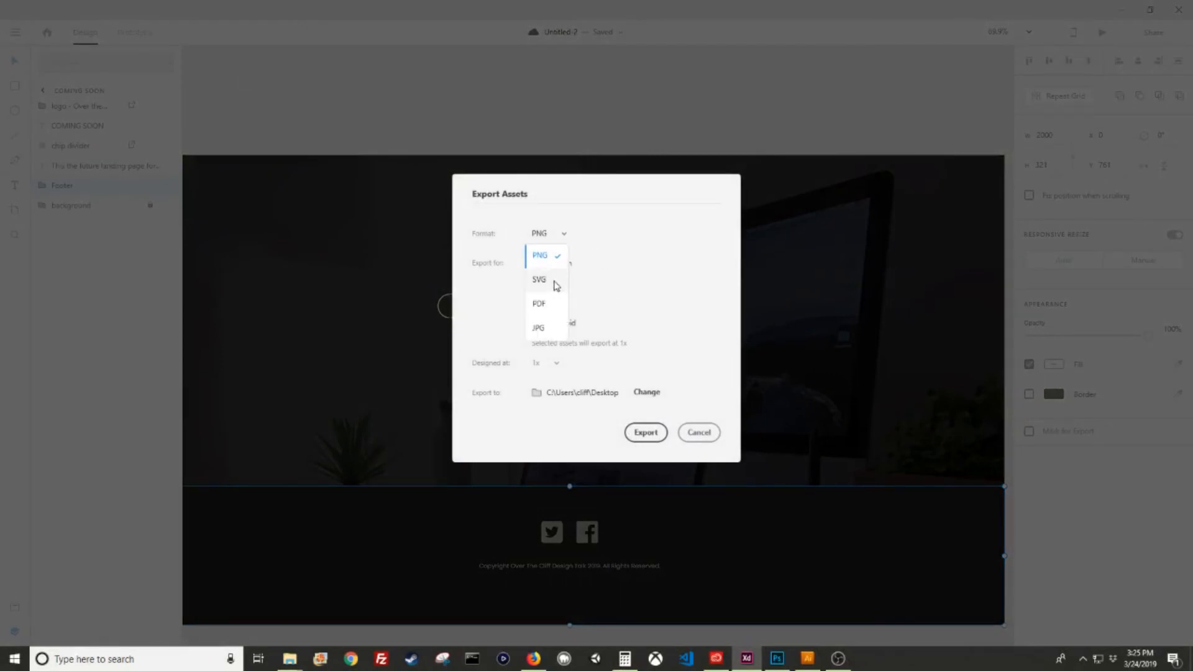
left_click(556, 285)
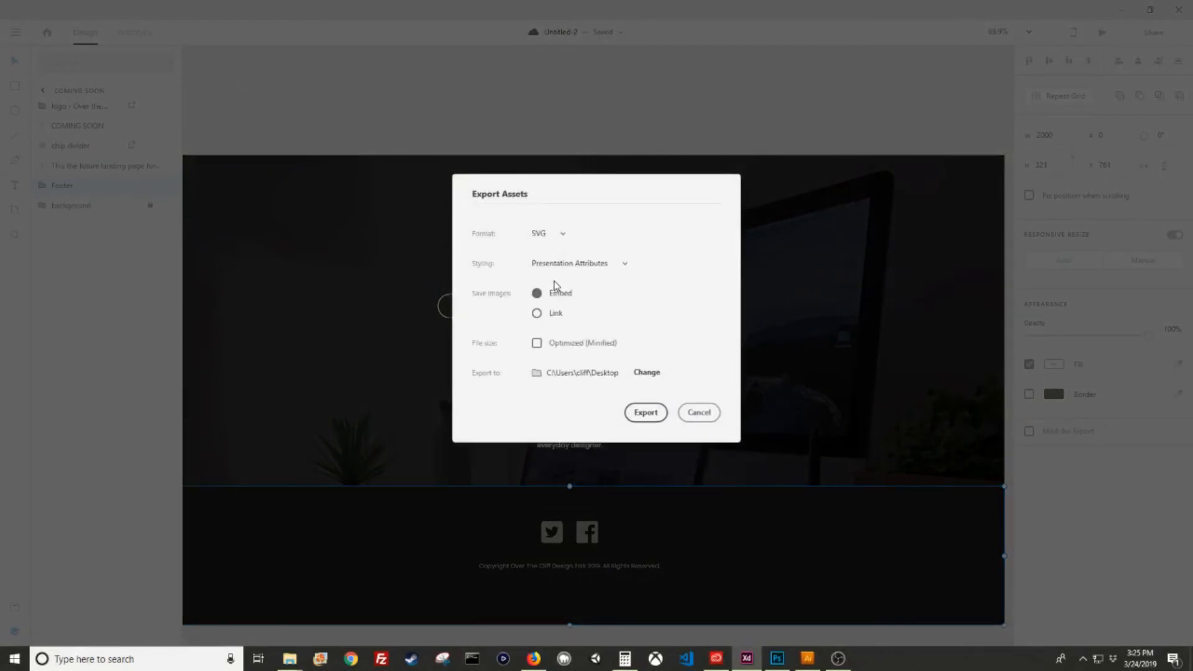
left_click(654, 374)
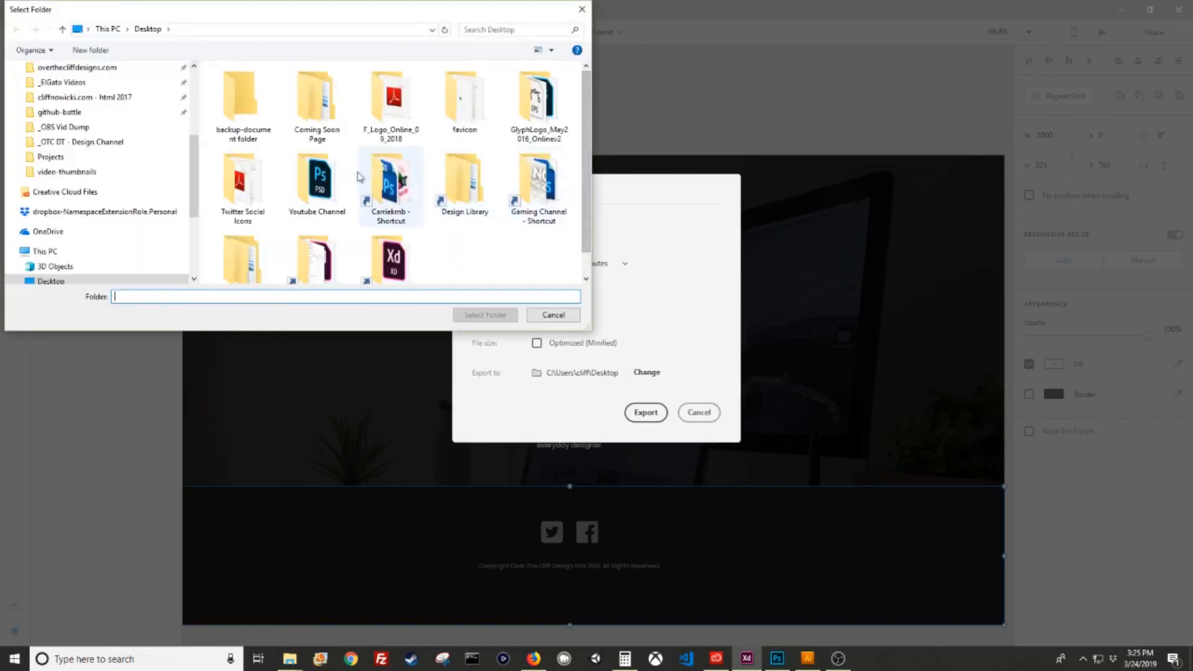
double_click(328, 116)
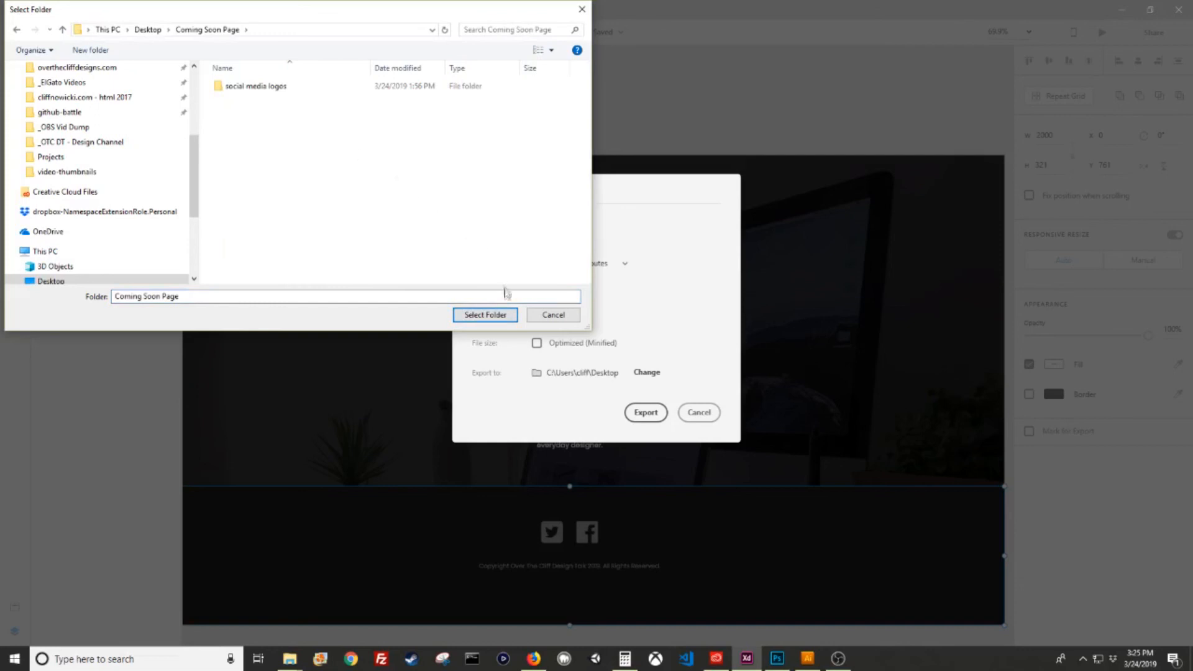
left_click(504, 315)
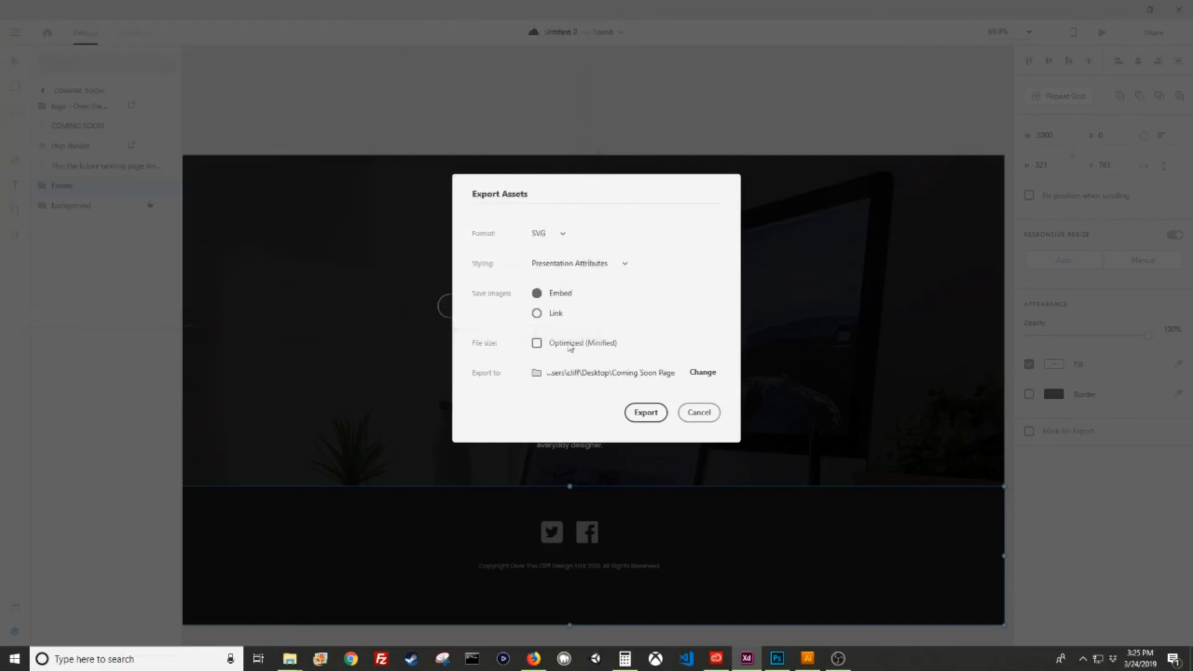
left_click(646, 412)
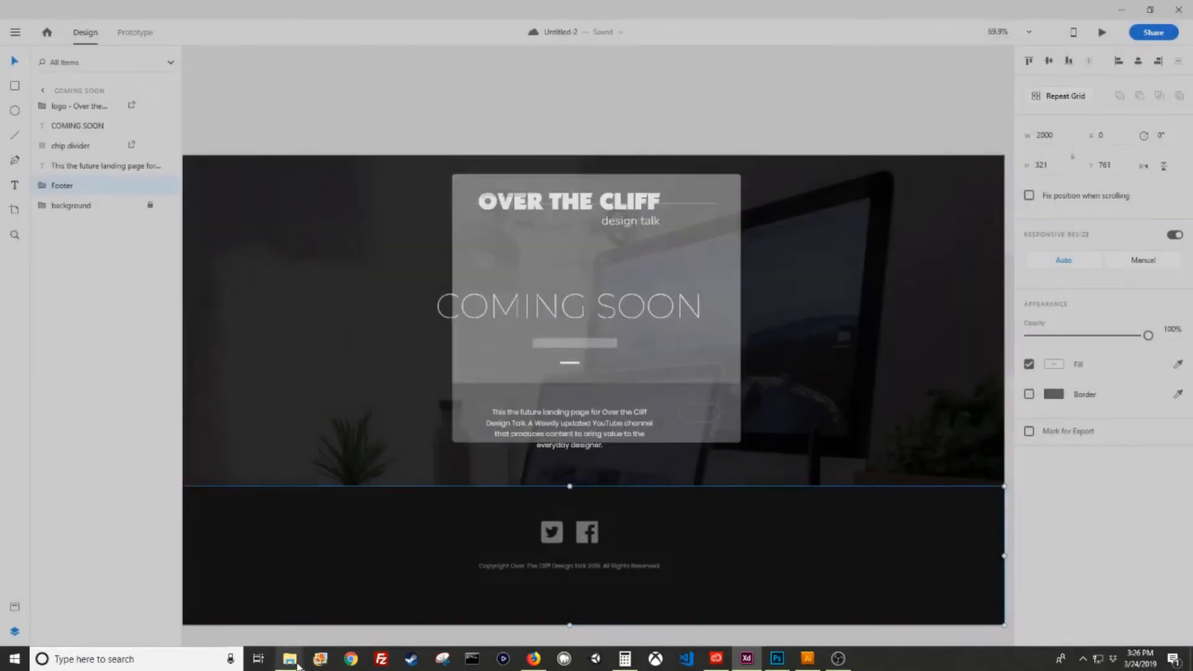
Switch to File Explorer, examine the exported SVG files in the Coming Soon Page folder in a wider window, and return to Adobe XD
mouse_move(290, 659)
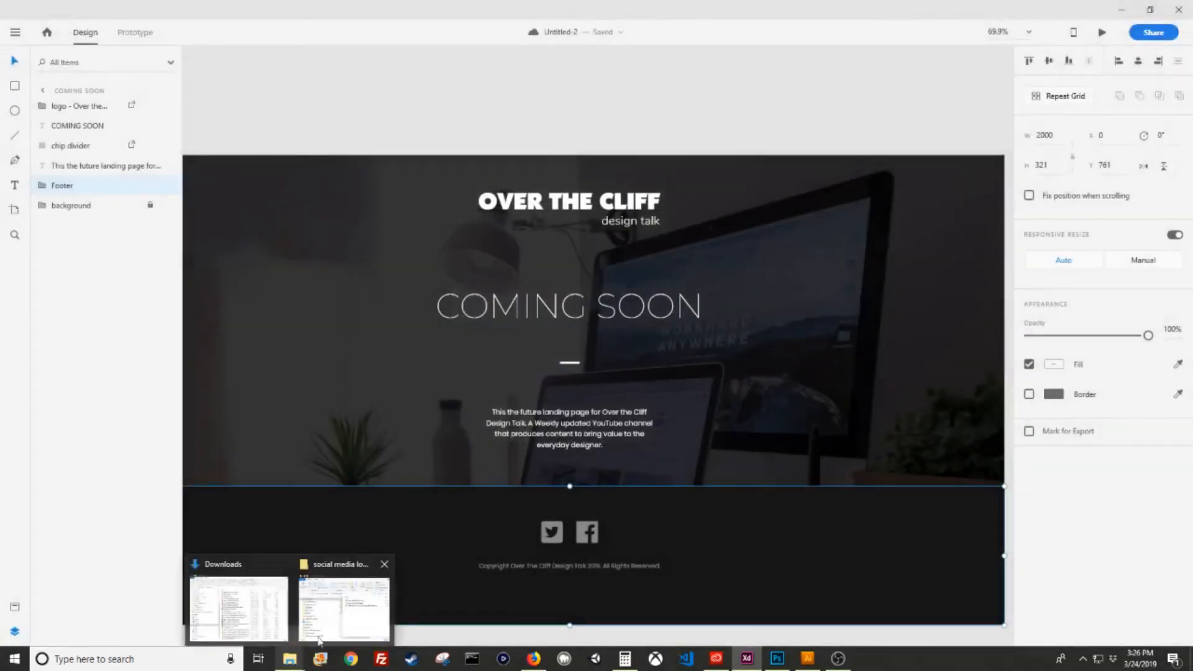
left_click(356, 604)
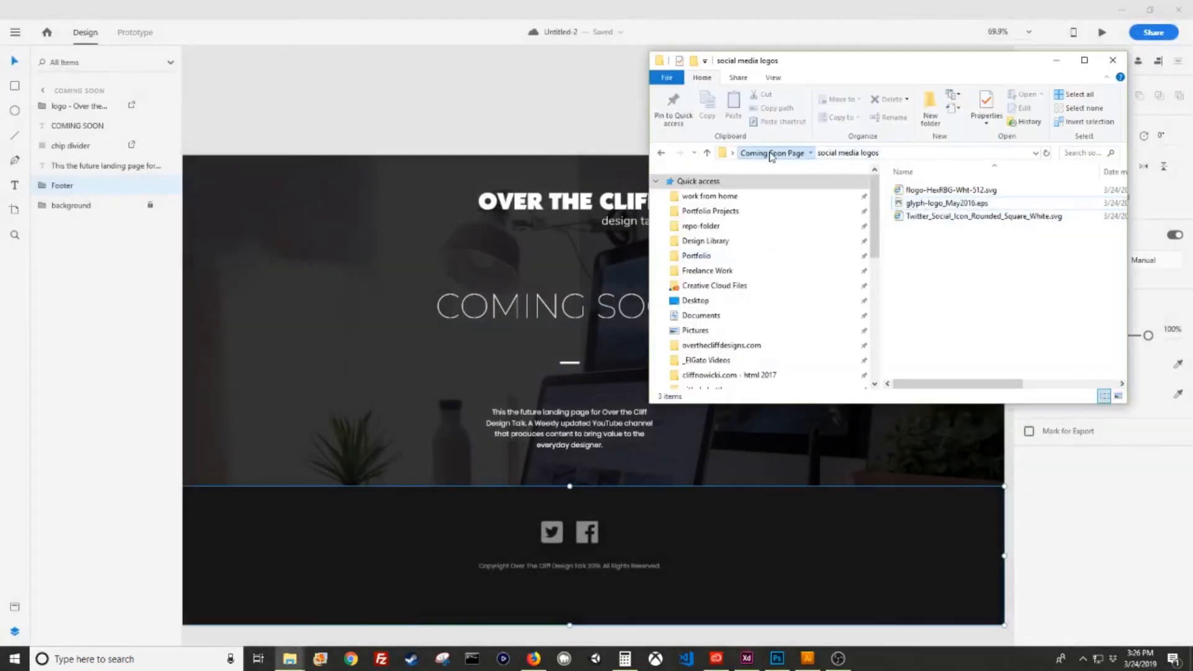
left_click(788, 156)
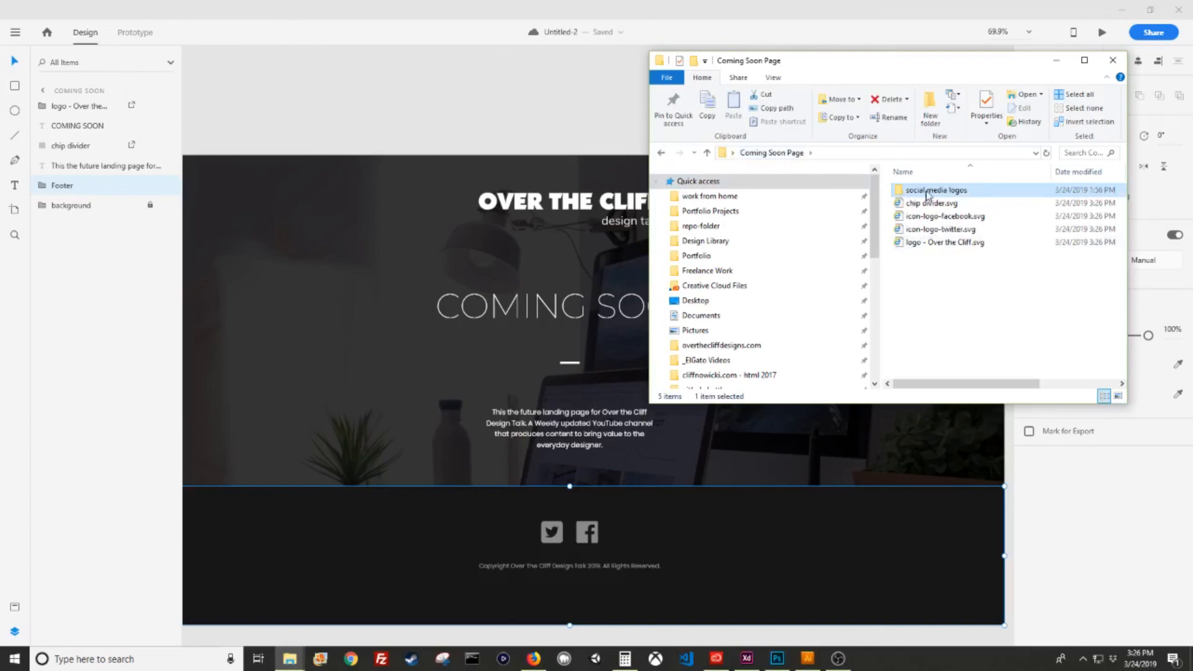
left_click(944, 217)
left_click(952, 243)
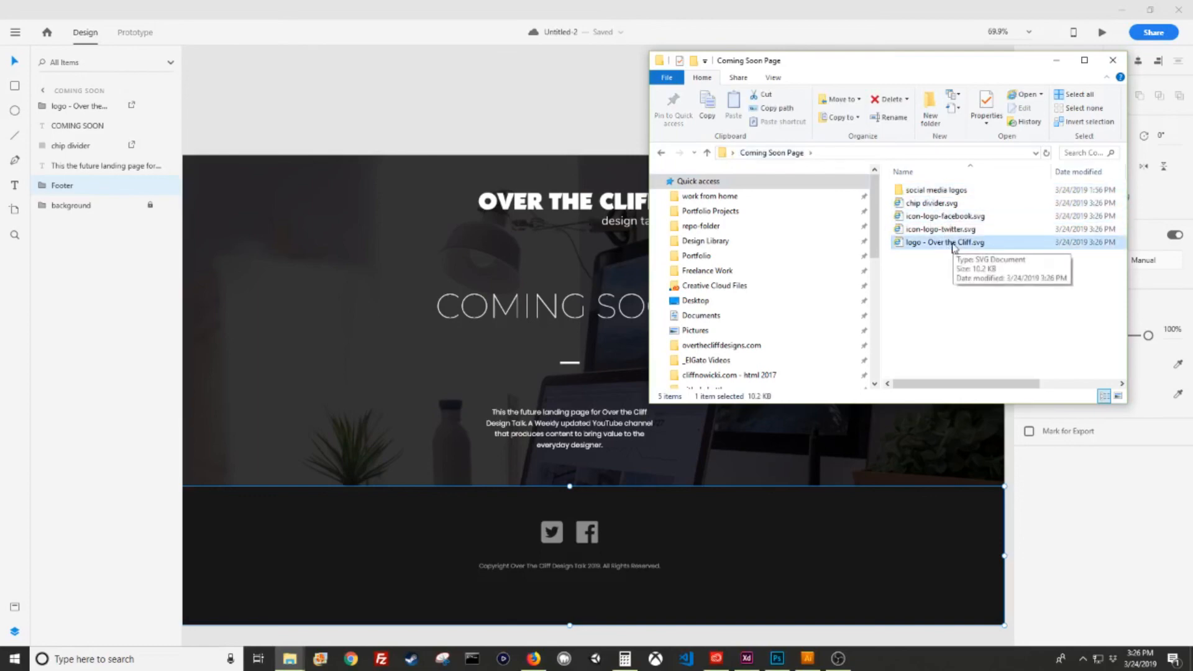
left_click(947, 230)
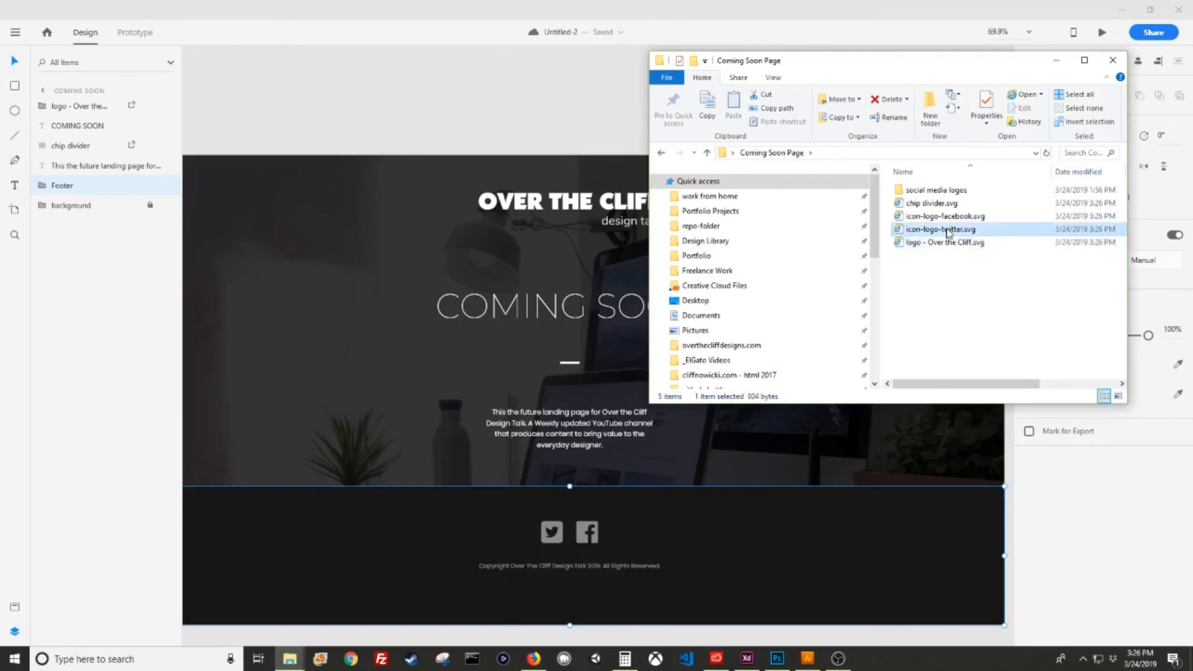
left_click_drag(954, 69, 639, 107)
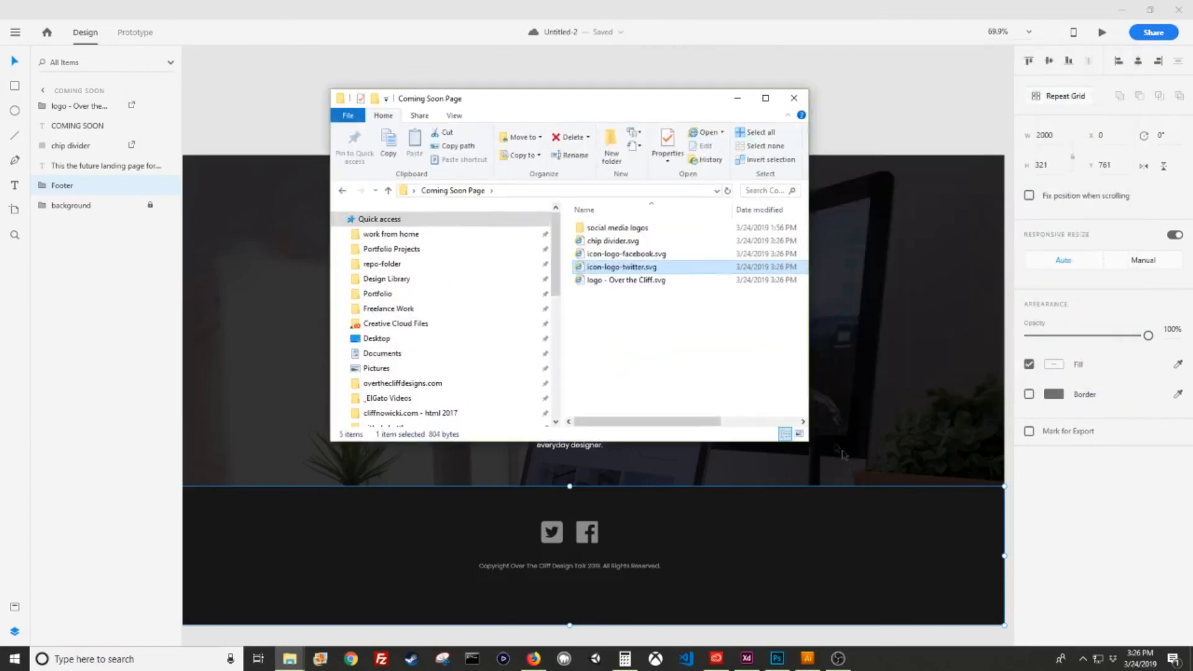
left_click_drag(809, 442, 993, 440)
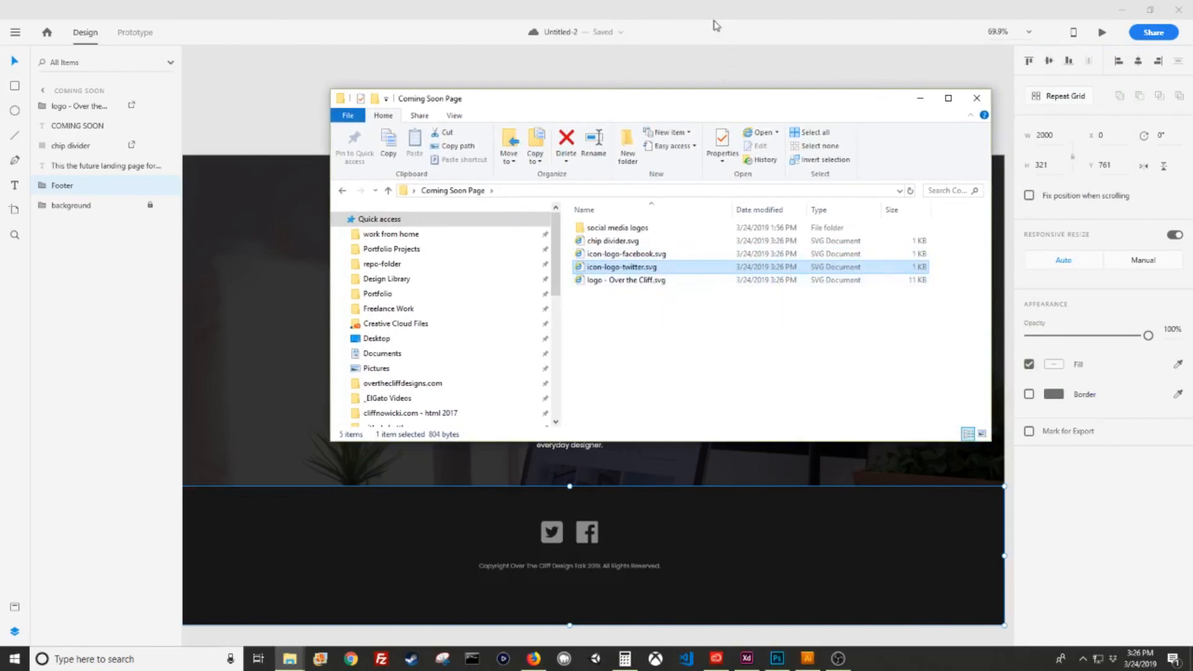
left_click(699, 36)
left_click(727, 124)
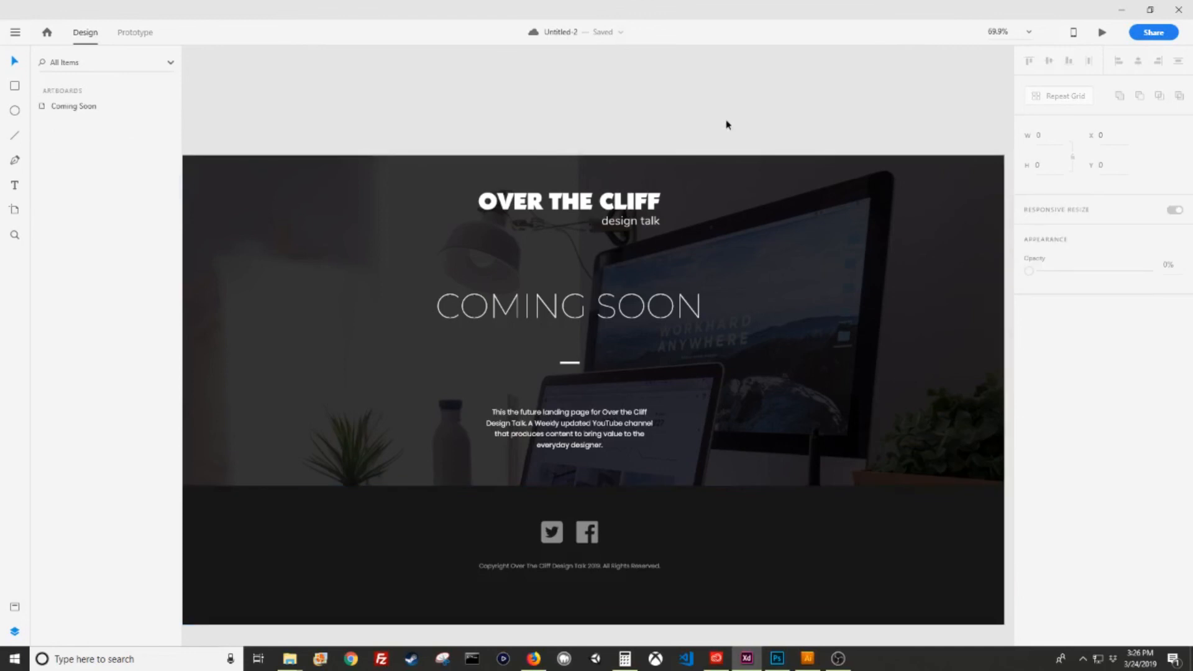
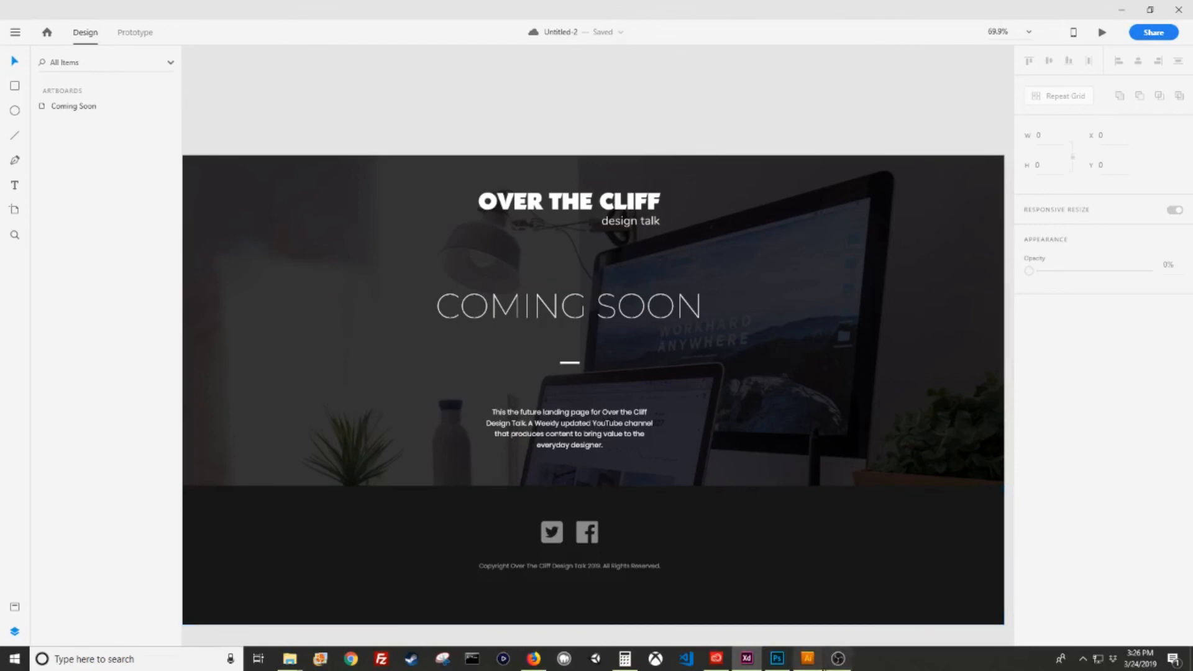
mouse_move(840, 667)
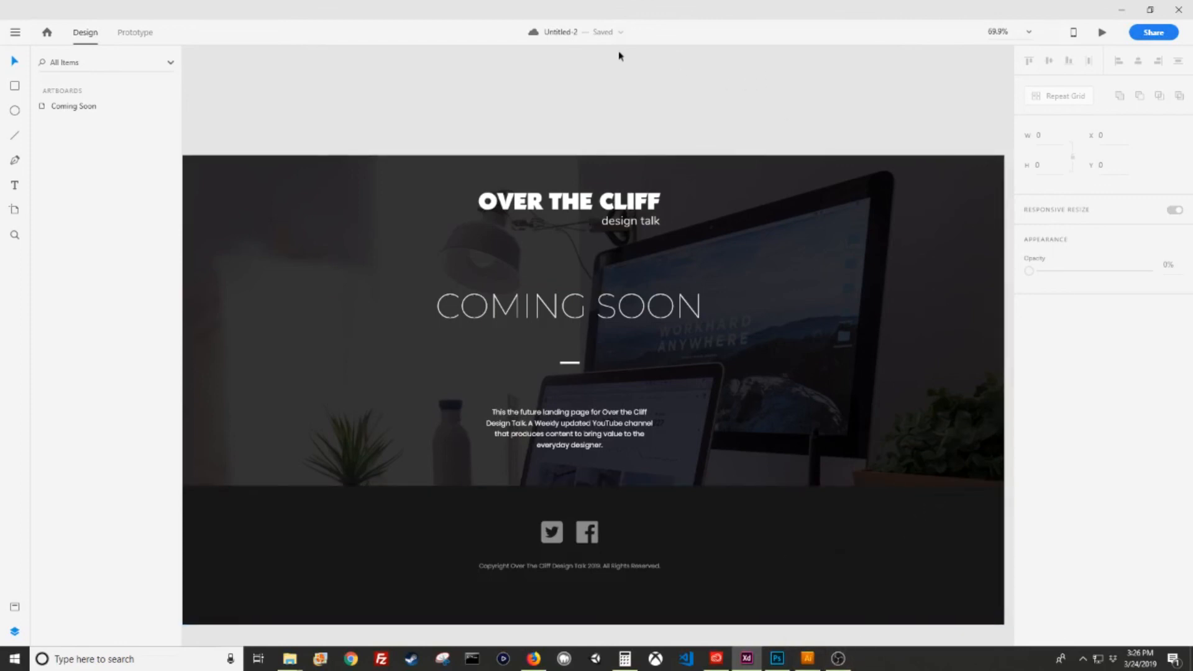
left_click(841, 664)
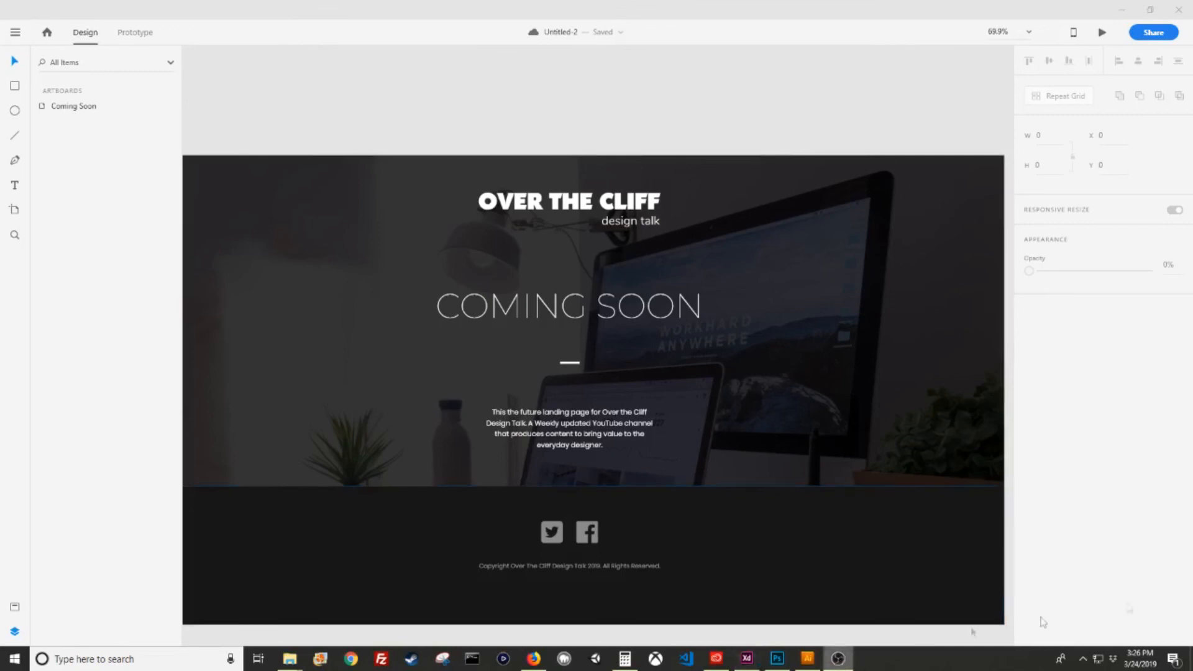